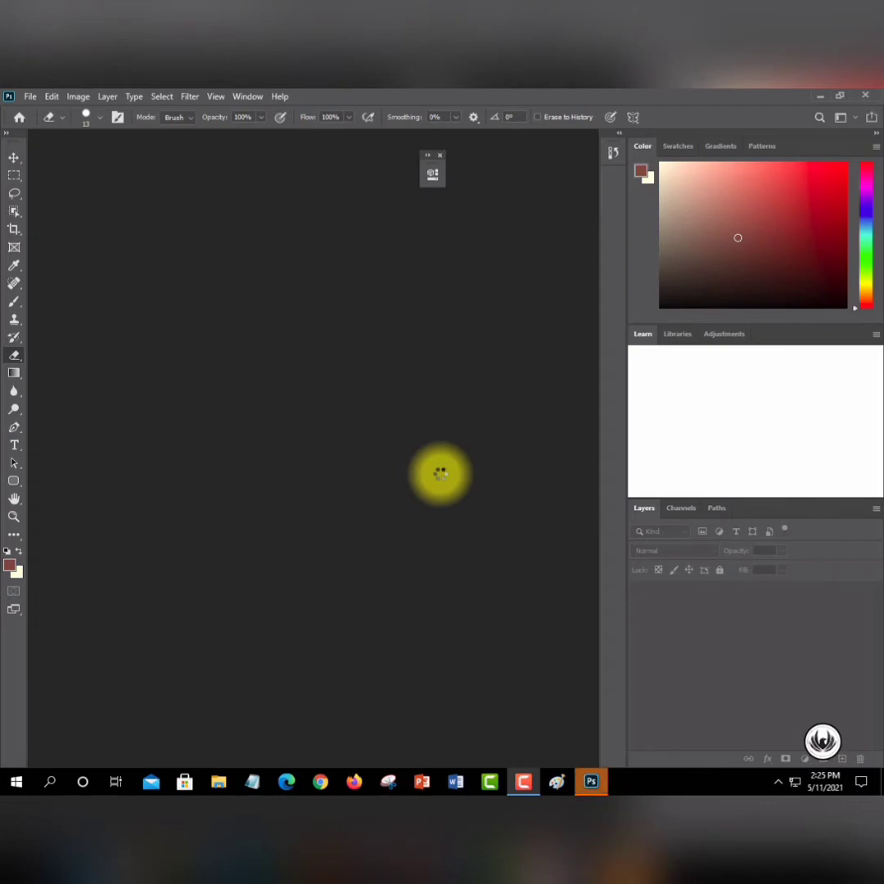
click(591, 782)
click(591, 782)
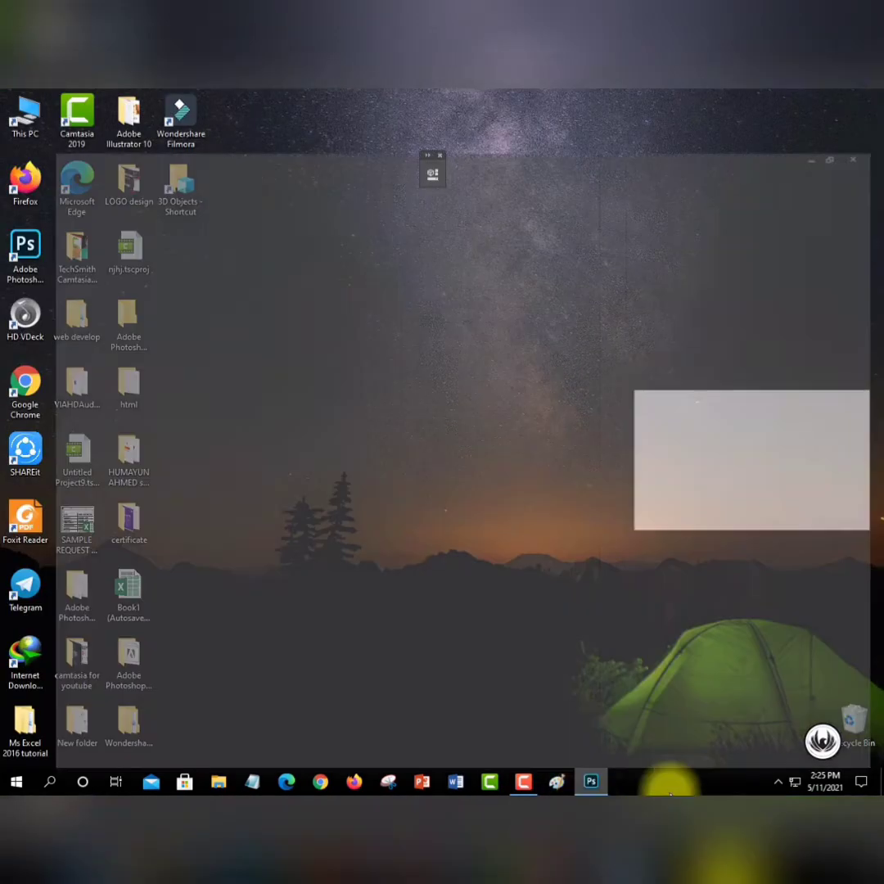
- Start a new document with a width of 3.5 inches and a height of 2 inches
click(29, 97)
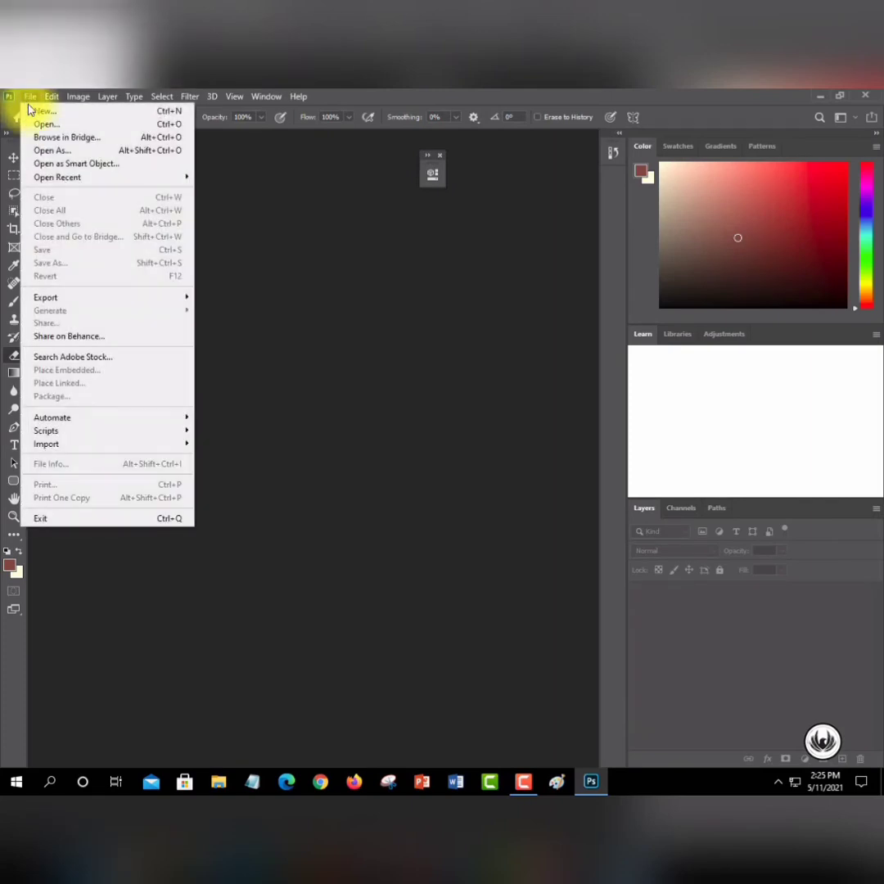
click(35, 96)
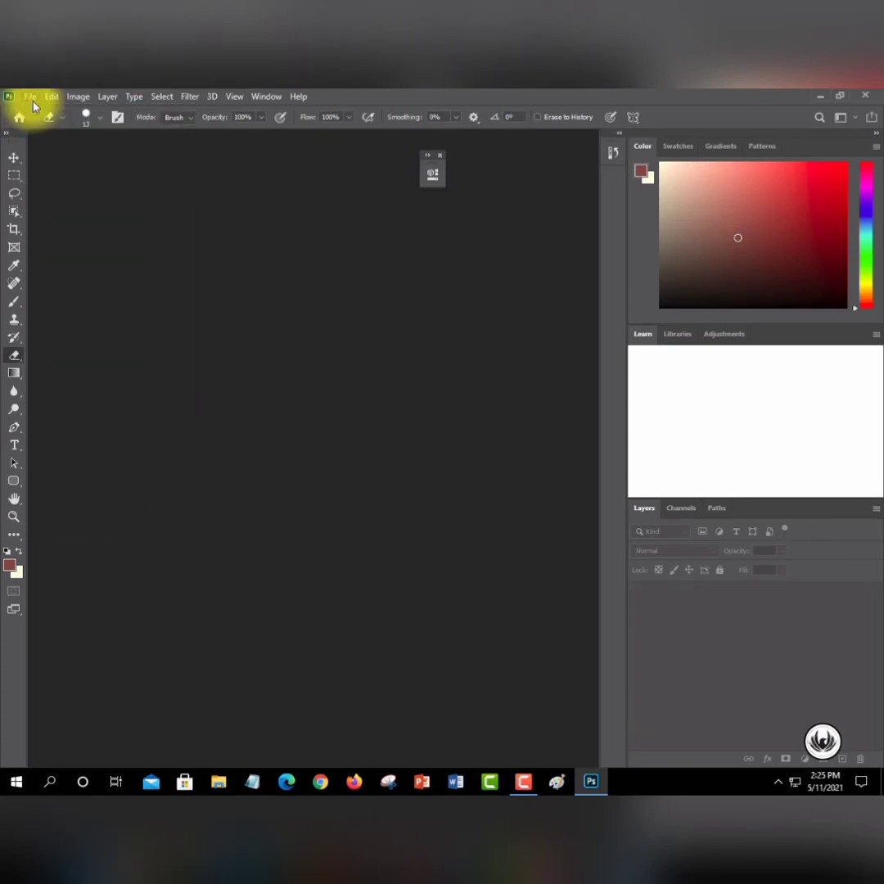
click(30, 97)
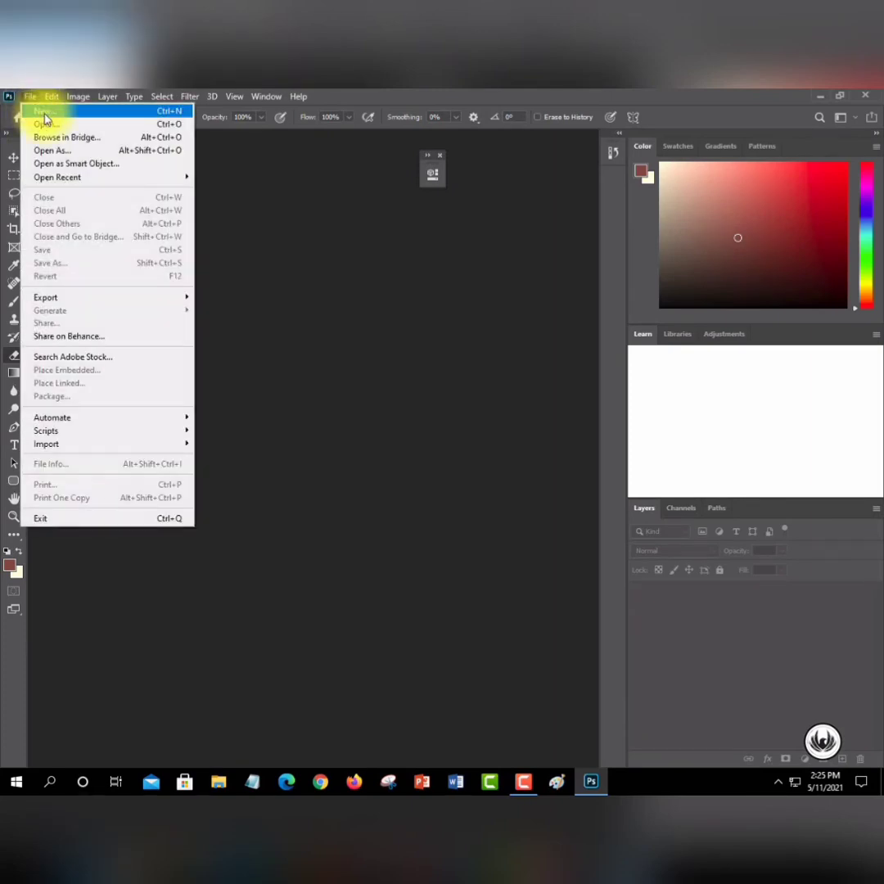
click(45, 118)
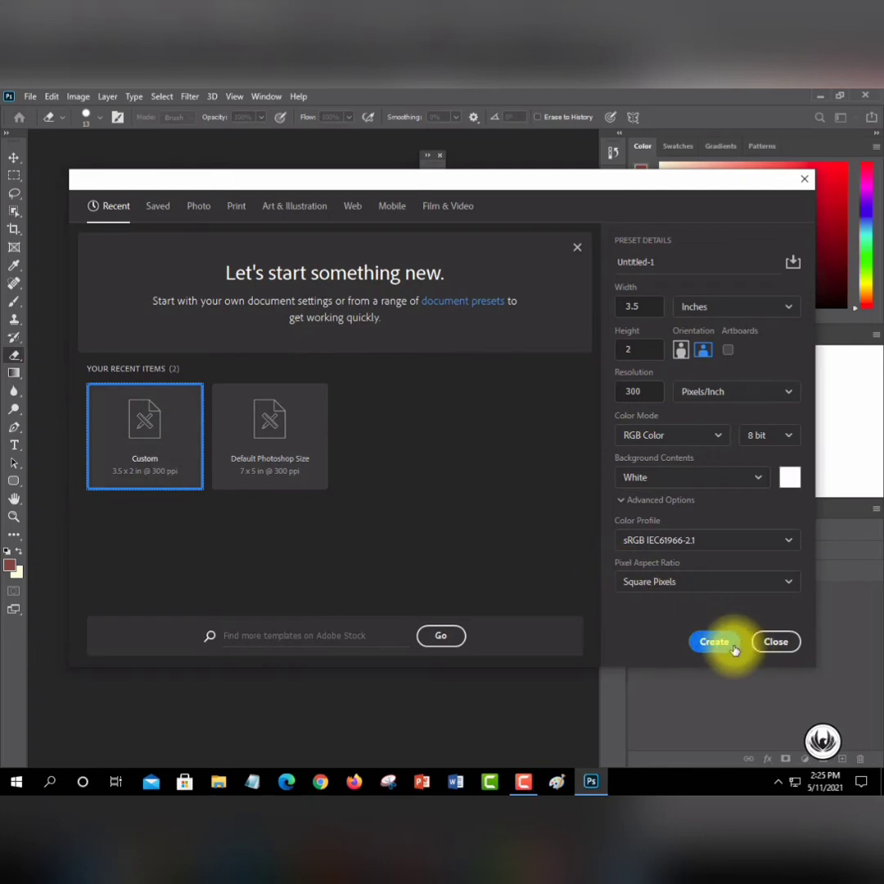
click(642, 308)
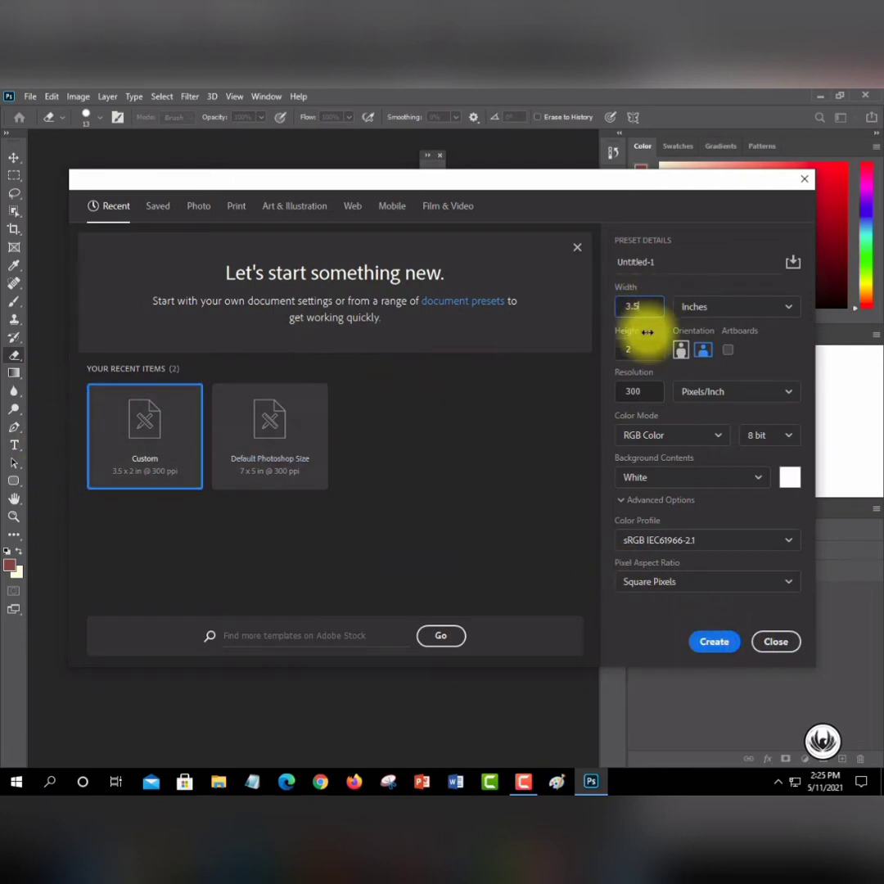
click(642, 348)
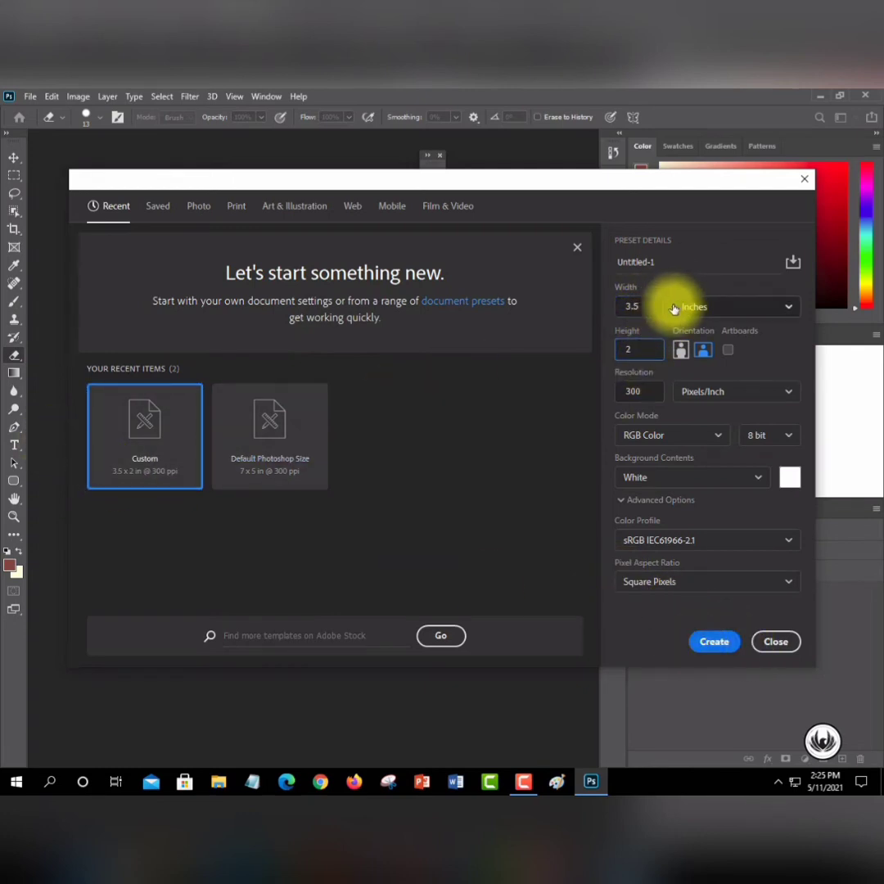
click(701, 306)
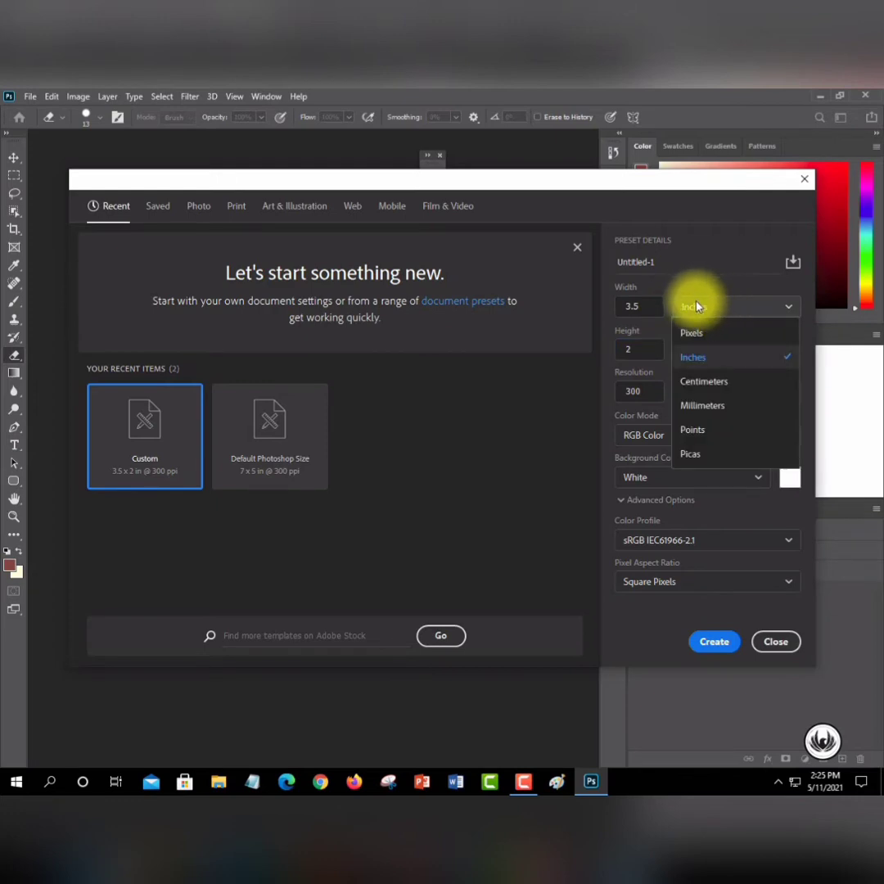
click(697, 306)
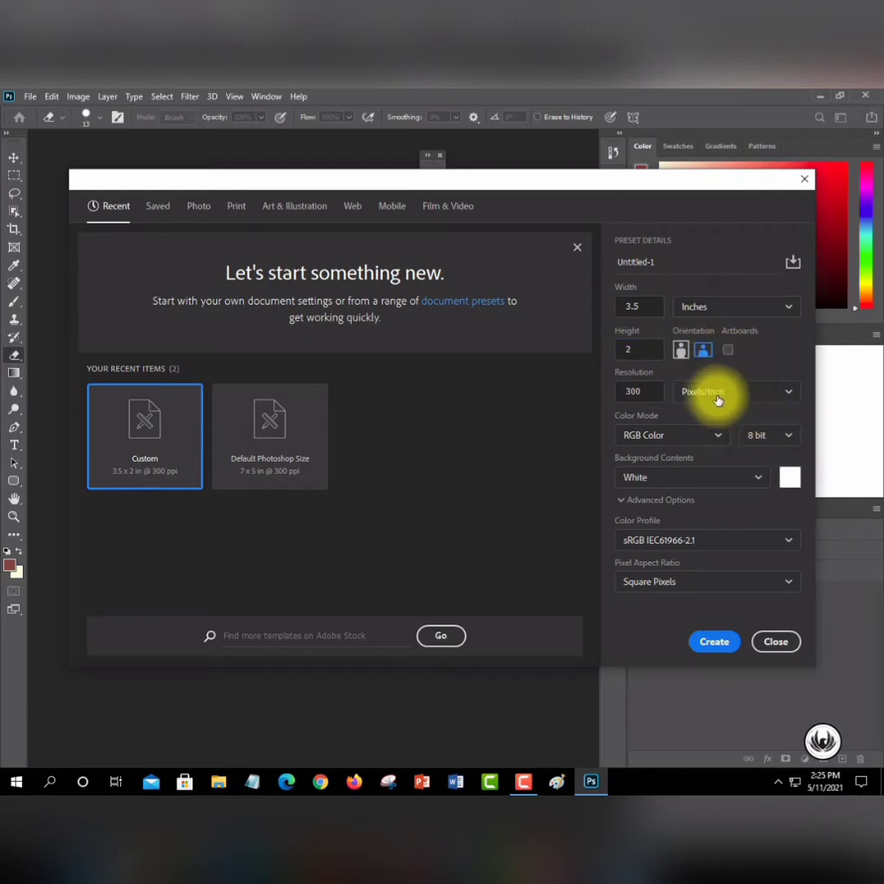
- Choose CMYK Color as the color mode, keep the background contents White, and create the document
click(667, 437)
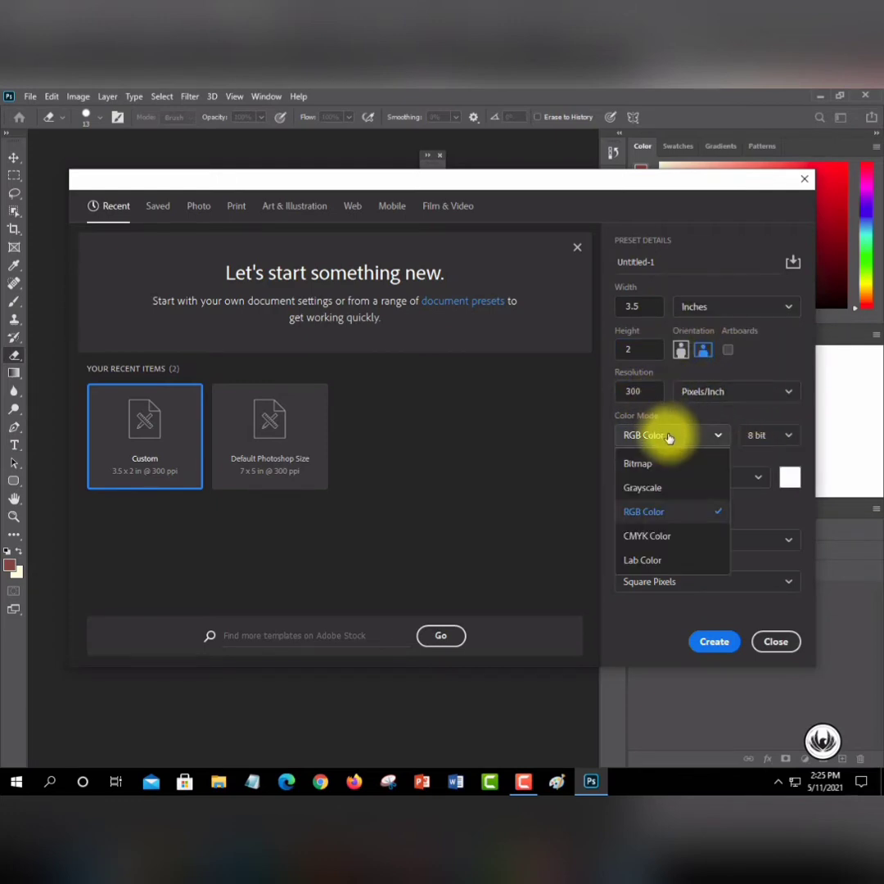
click(658, 536)
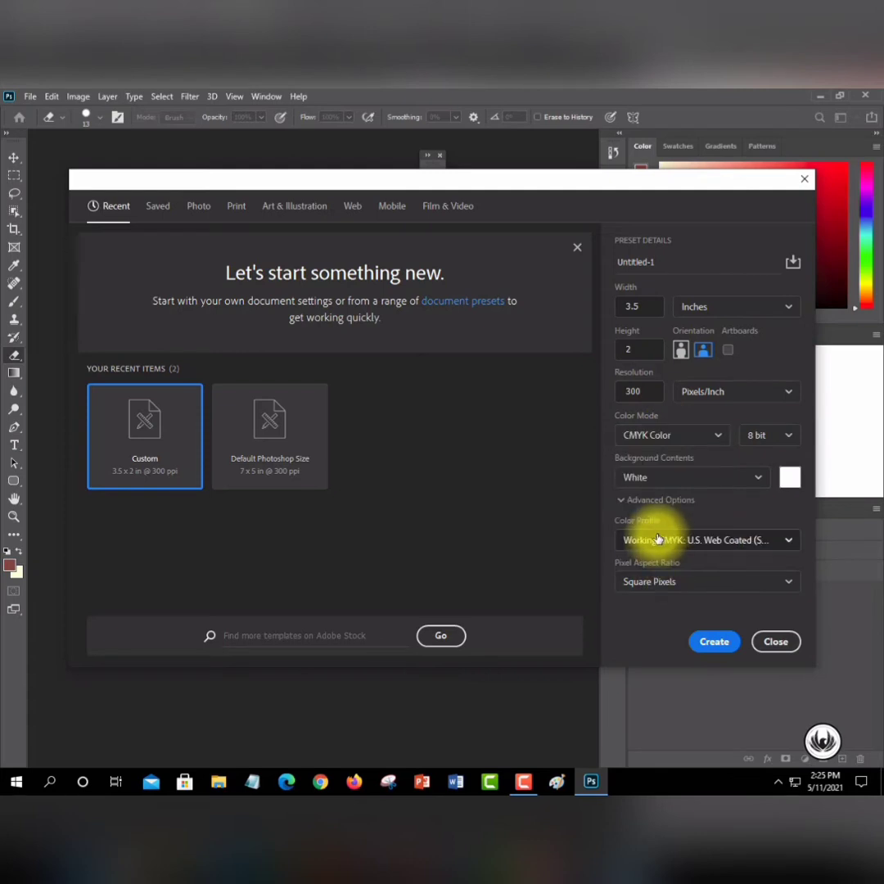
click(667, 476)
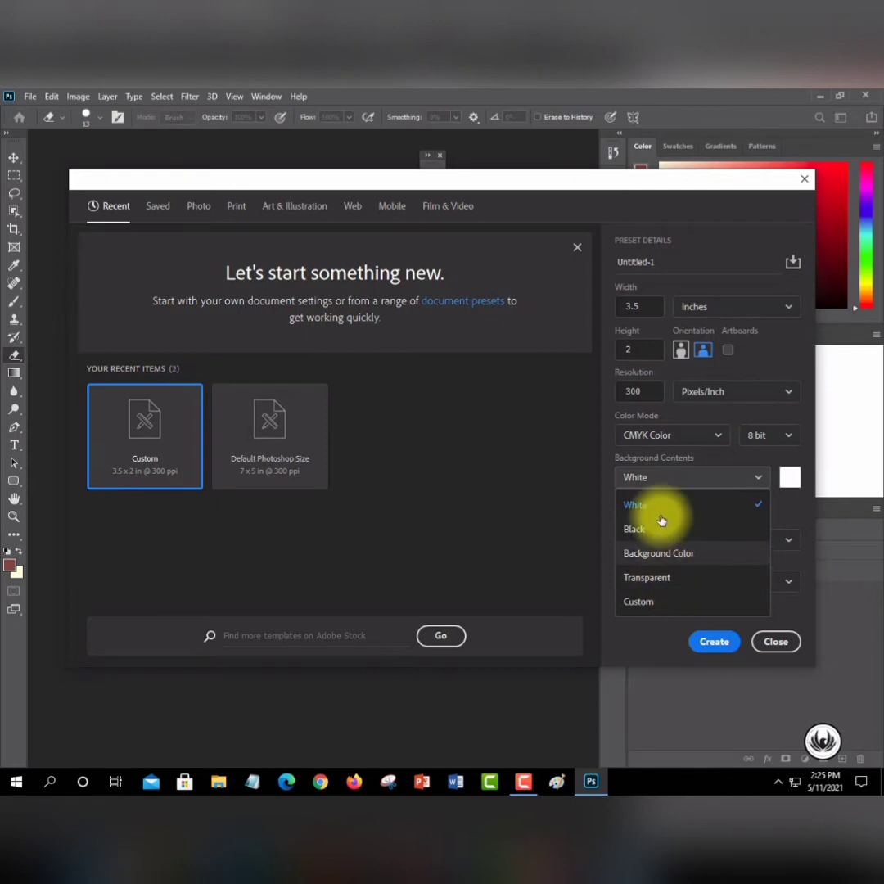
click(662, 475)
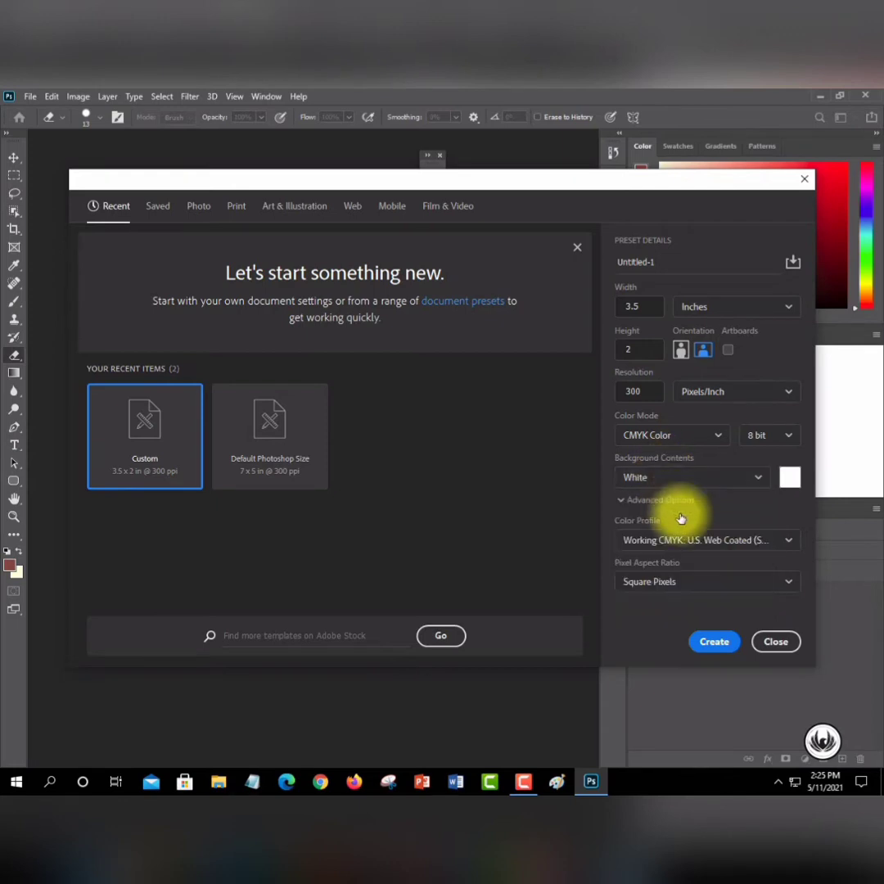
click(714, 644)
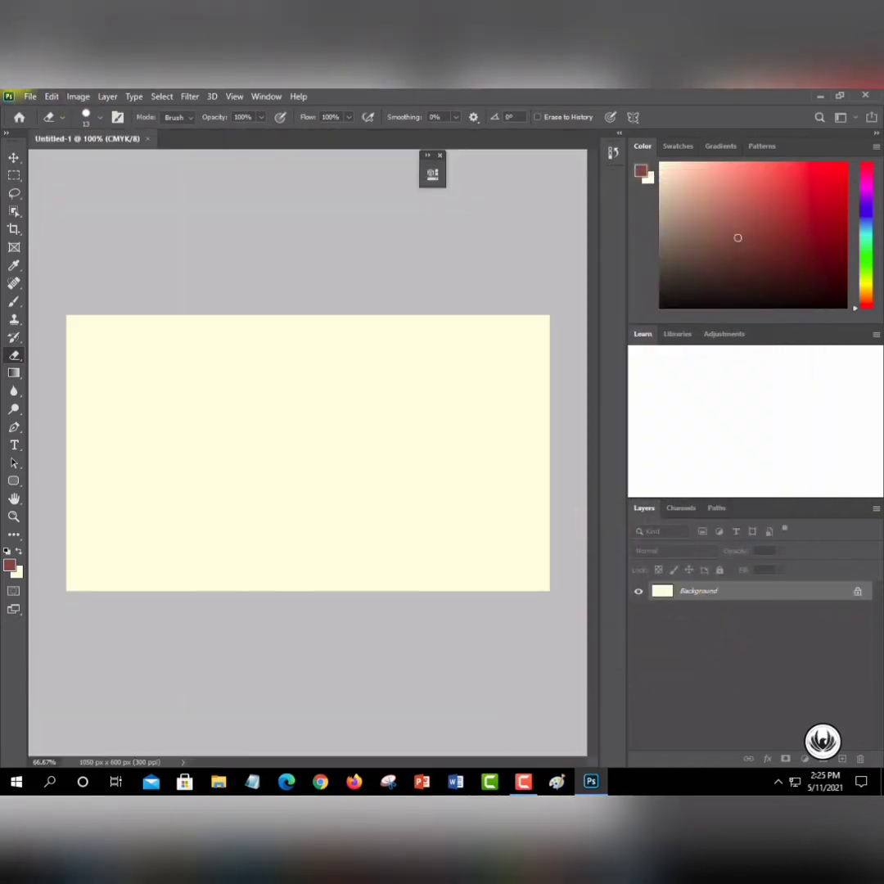
- Set the color of the area surrounding the canvas to Dark Gray
right_click(128, 201)
right_click(85, 175)
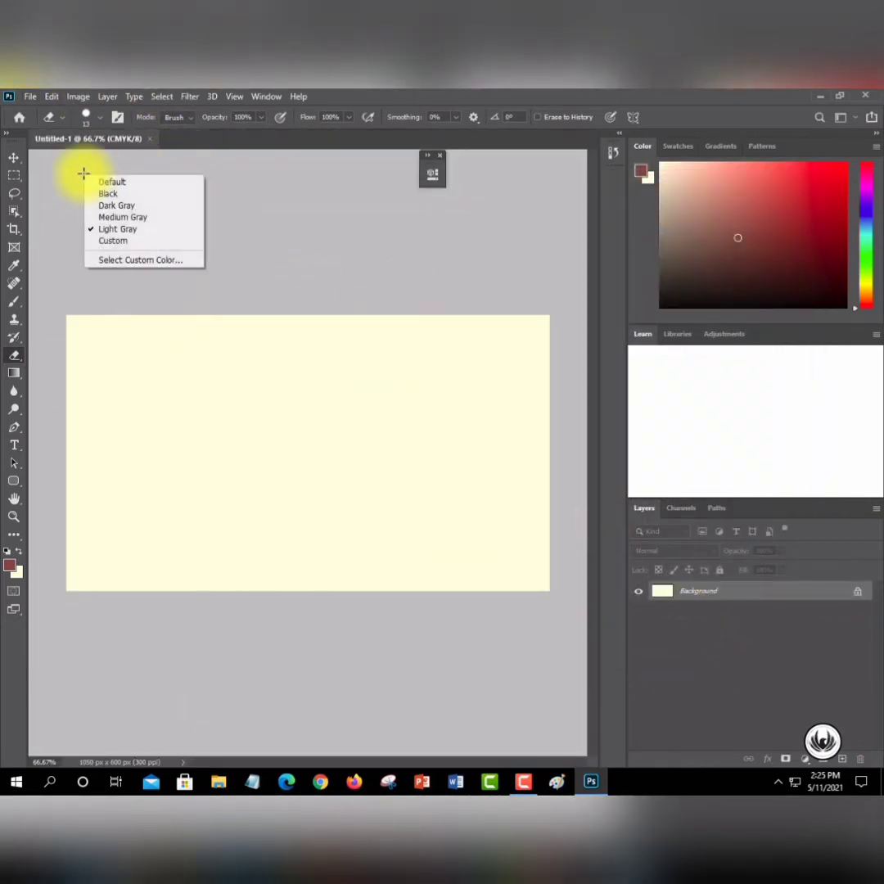
click(112, 194)
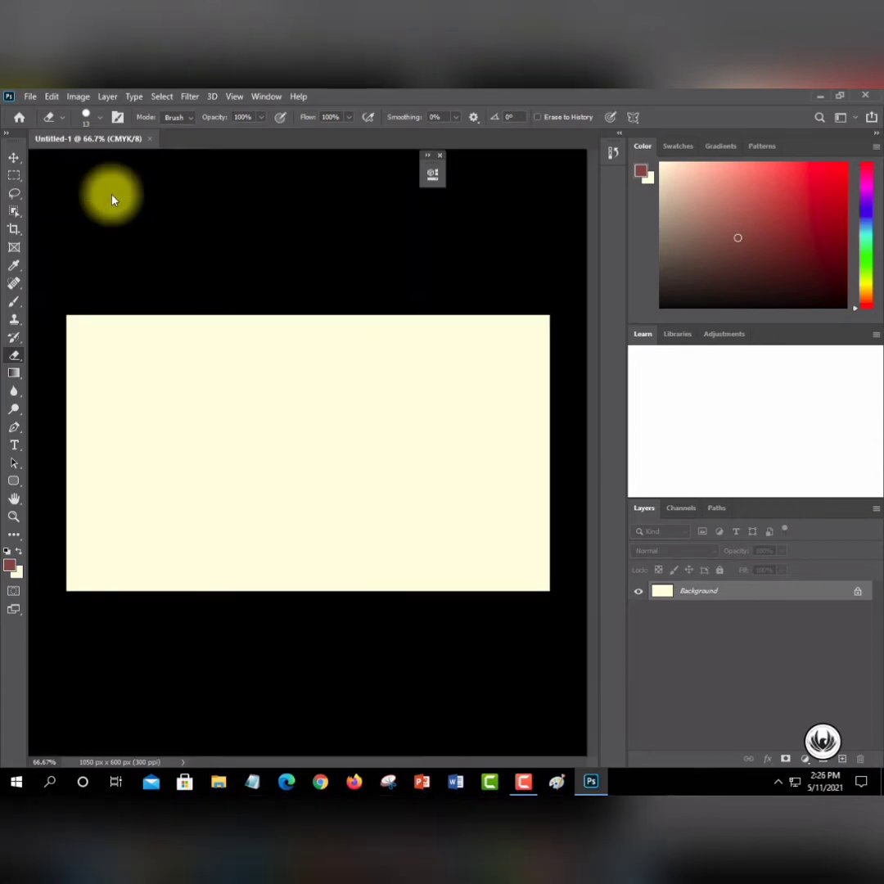
right_click(498, 232)
click(509, 262)
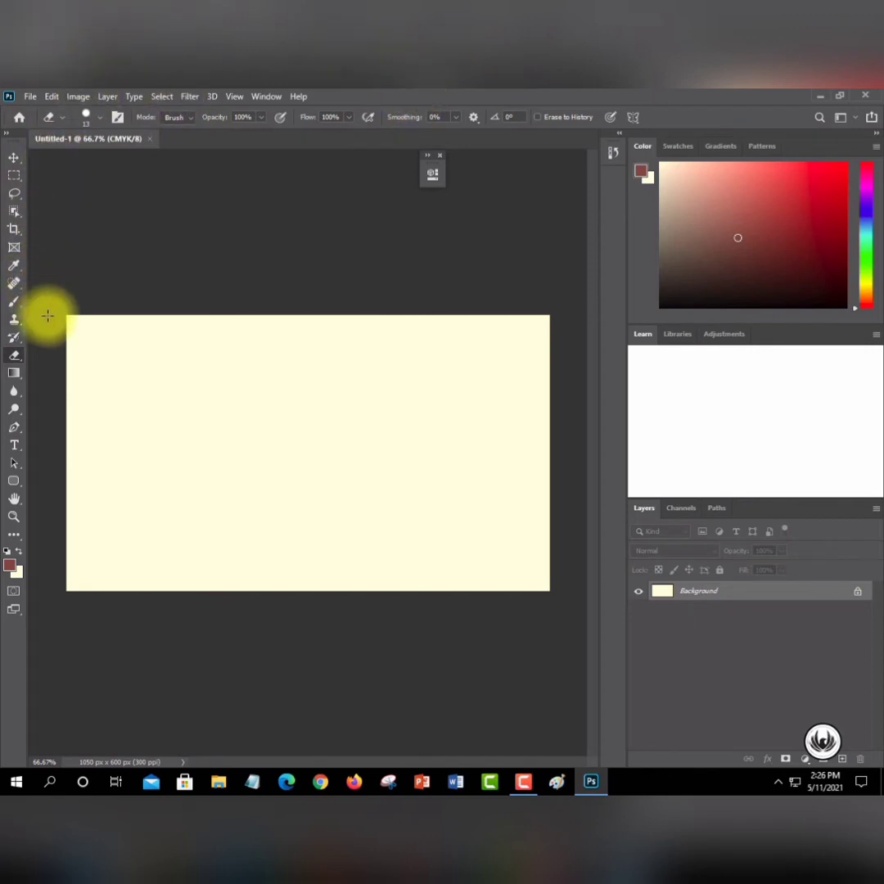
- Switch to the Move tool and set the canvas fill in the document properties to a custom light green, #b7f4e5
click(83, 338)
click(13, 157)
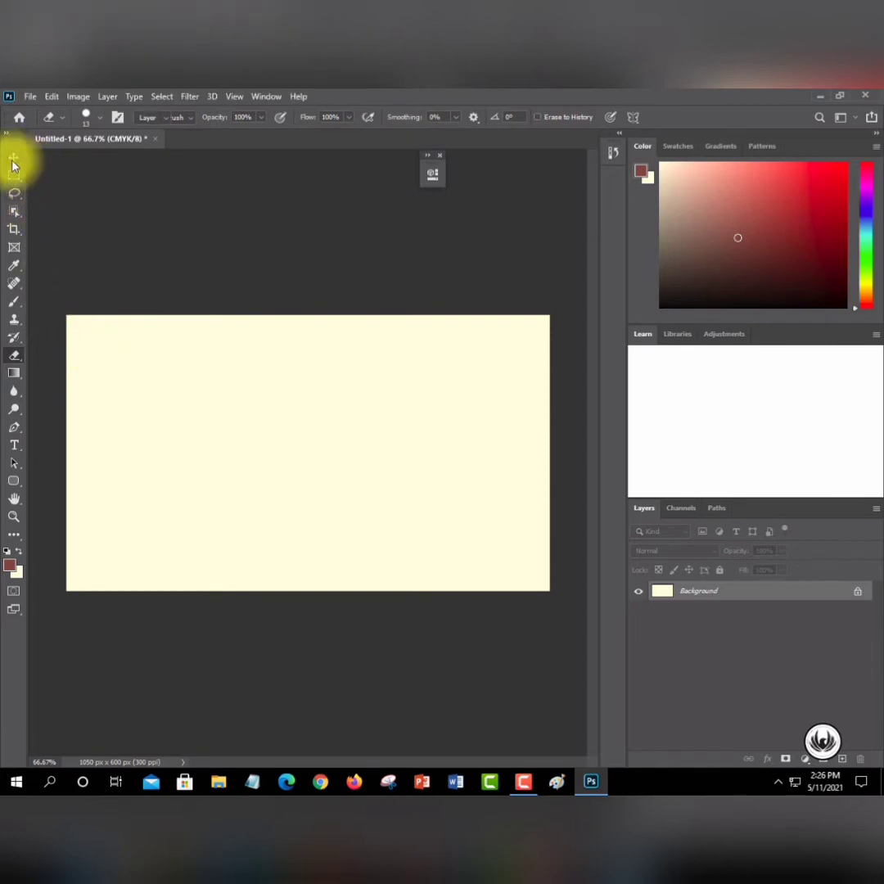
click(427, 162)
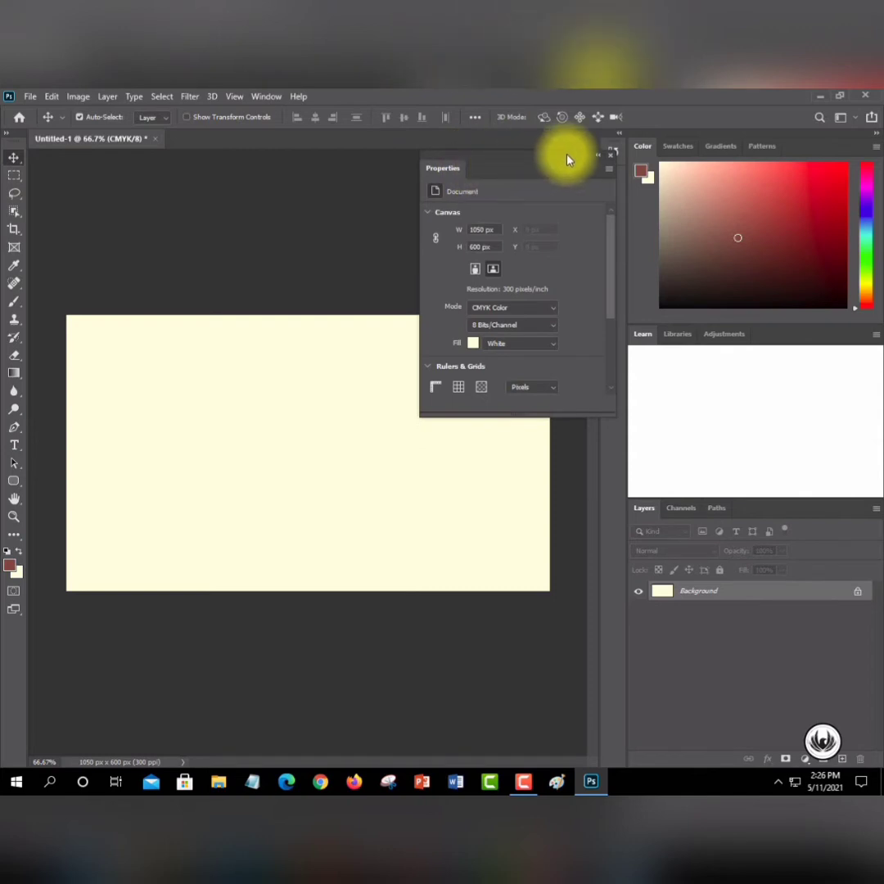
drag(571, 158, 519, 152)
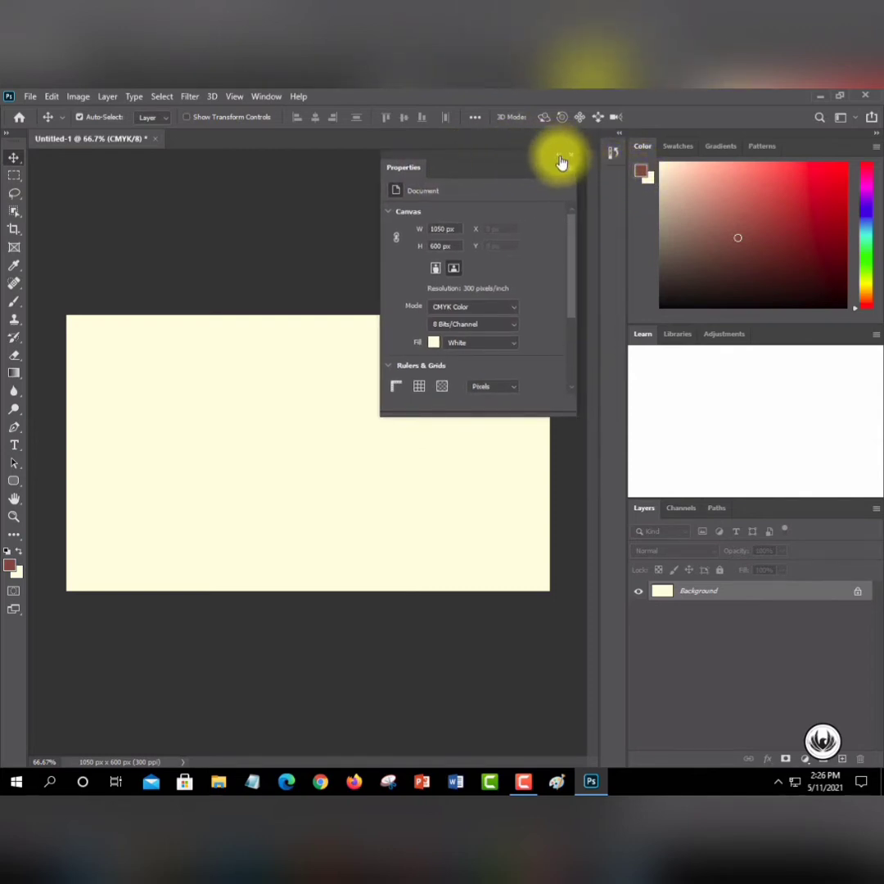
click(457, 348)
click(432, 345)
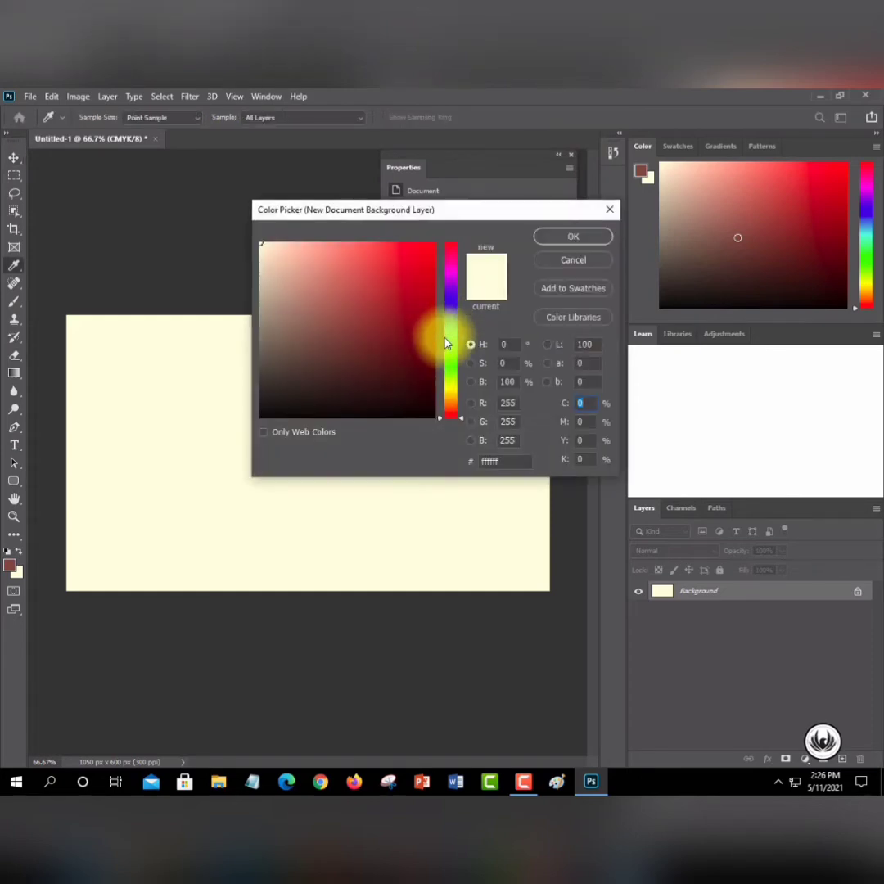
click(446, 343)
click(340, 259)
click(319, 246)
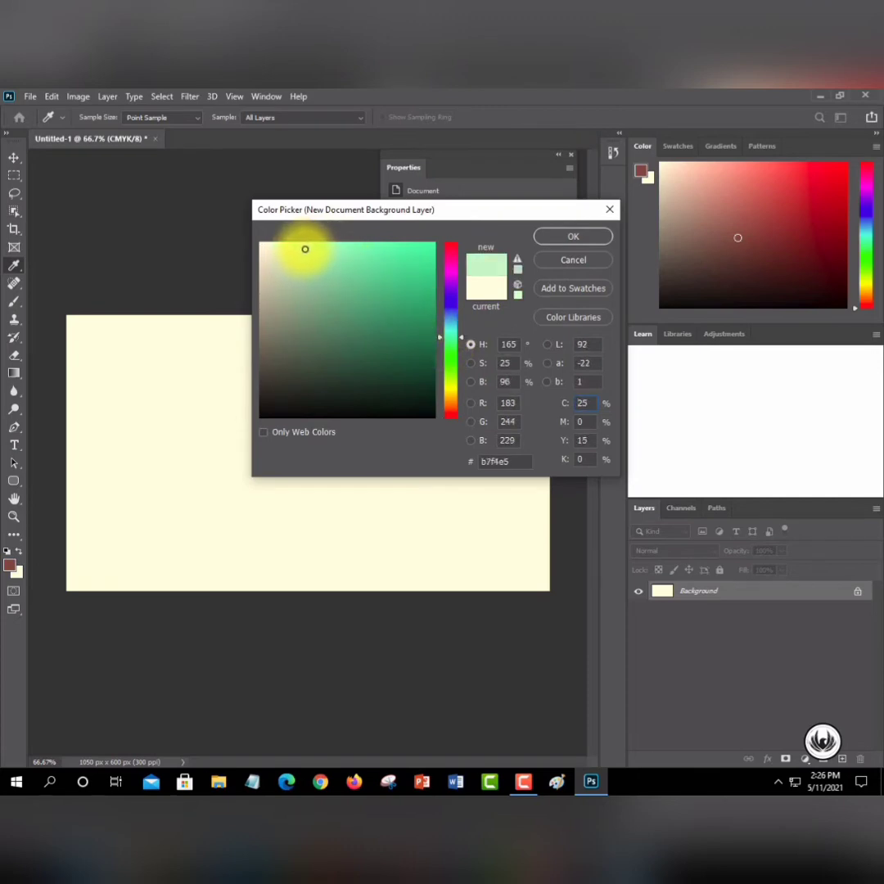
click(578, 238)
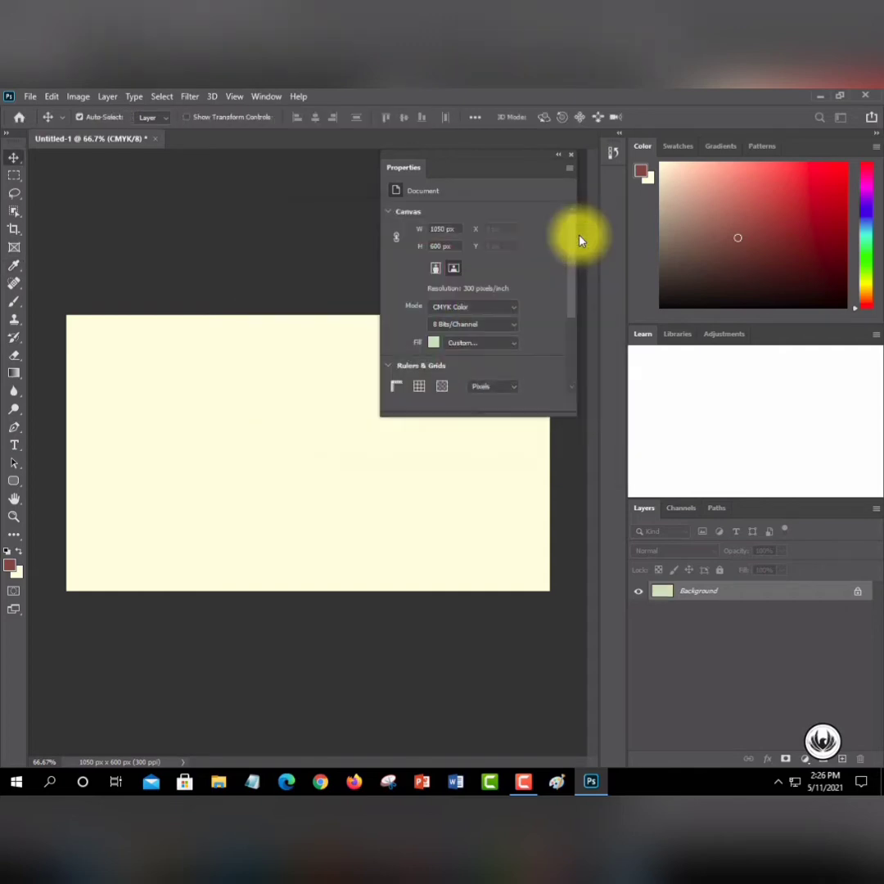
click(558, 155)
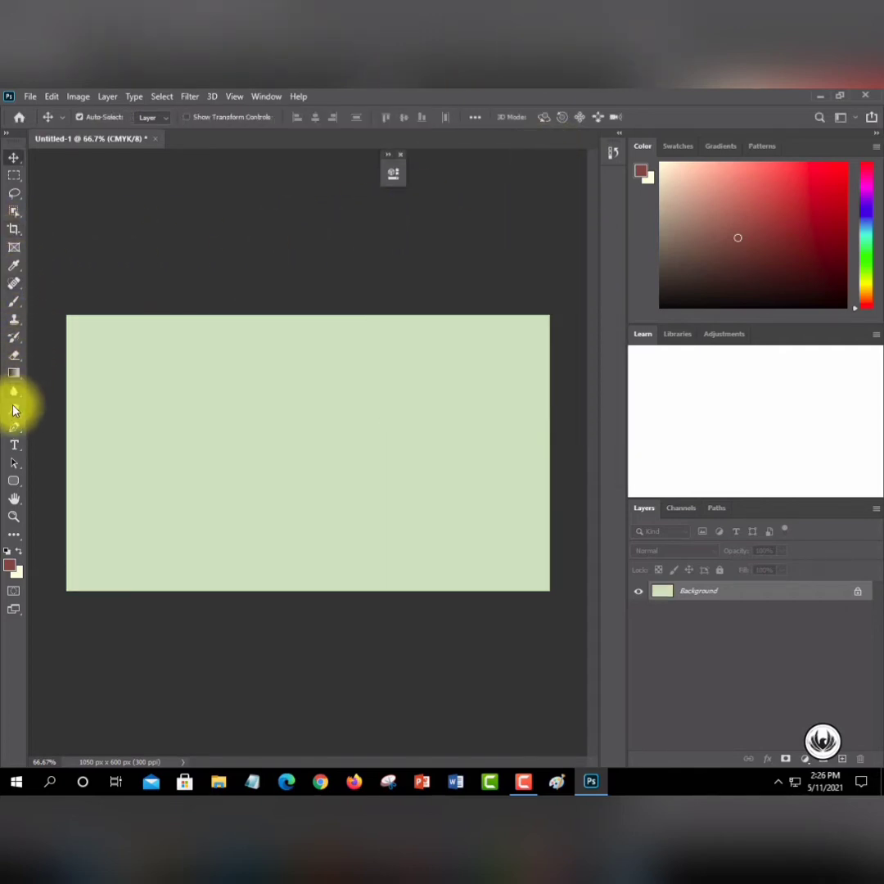
- Draw a narrow vertical rectangle about 62 px wide and 323 px high, overlapping the lower part of the canvas's right edge
right_click(14, 483)
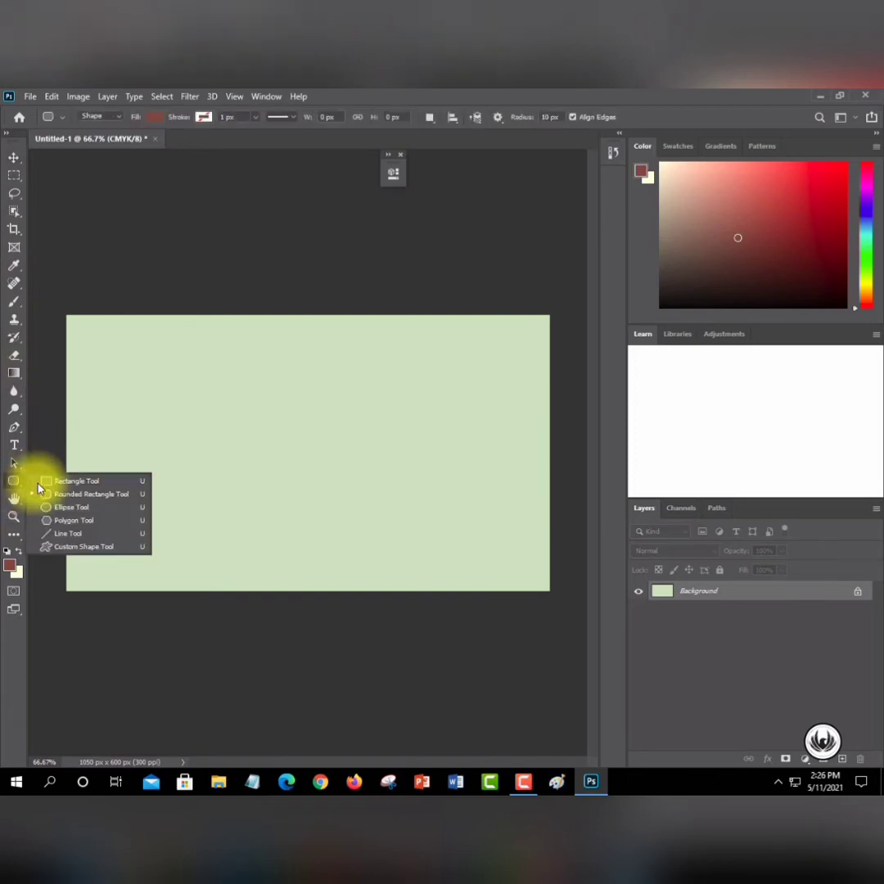
click(95, 490)
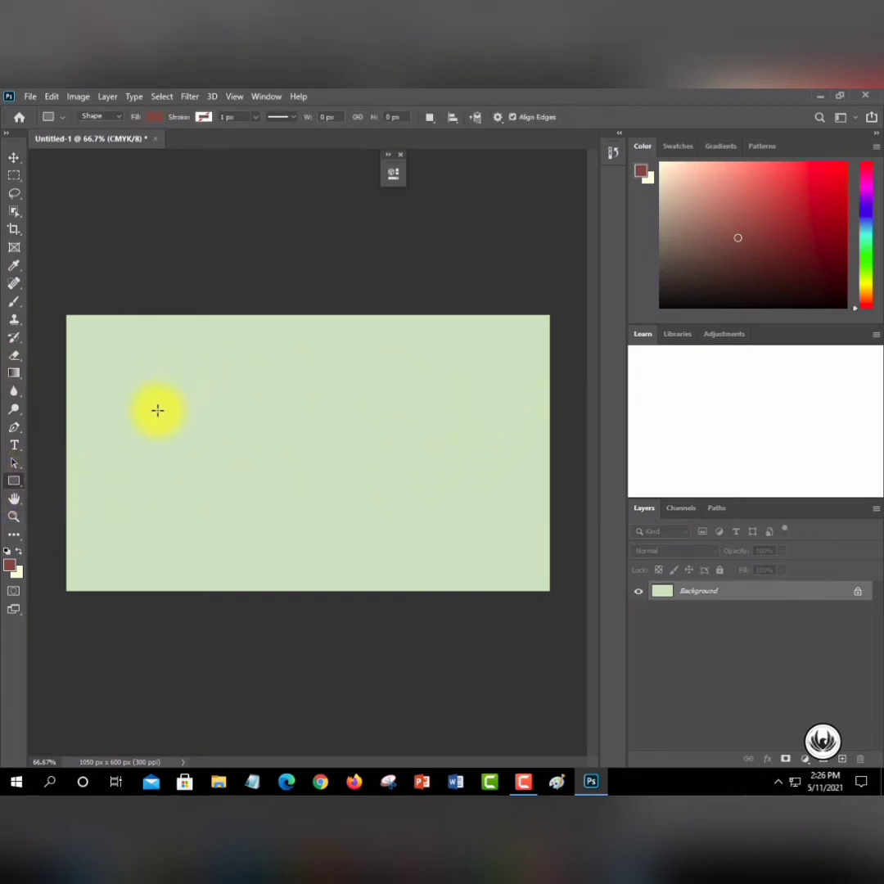
drag(534, 410, 564, 560)
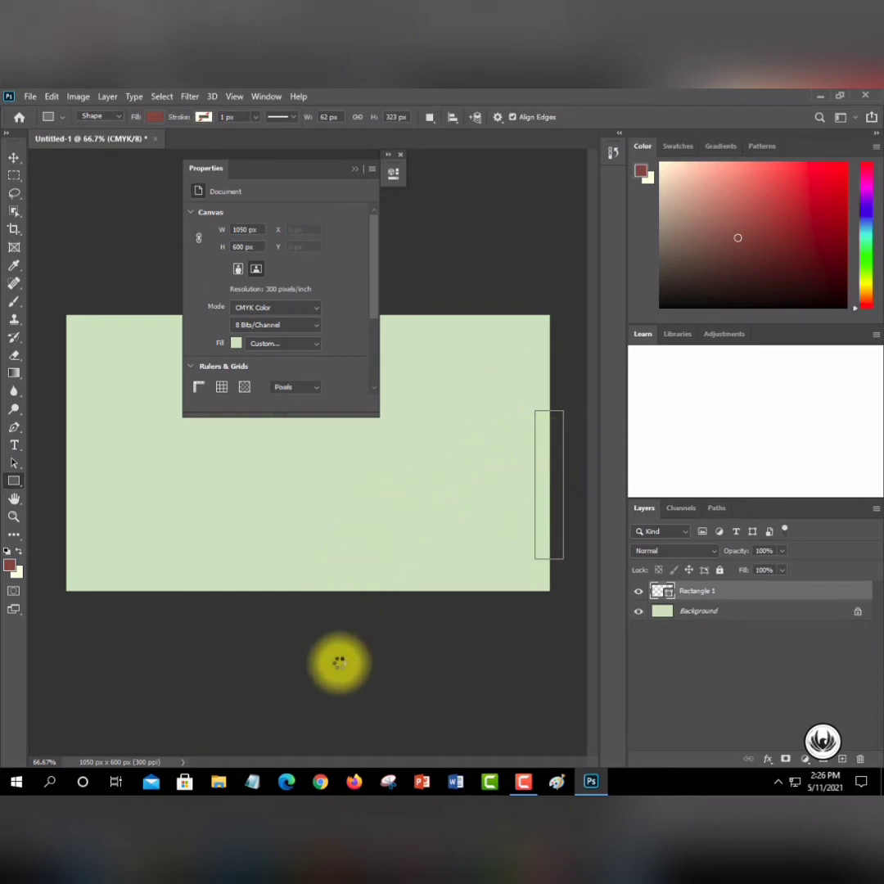
click(321, 782)
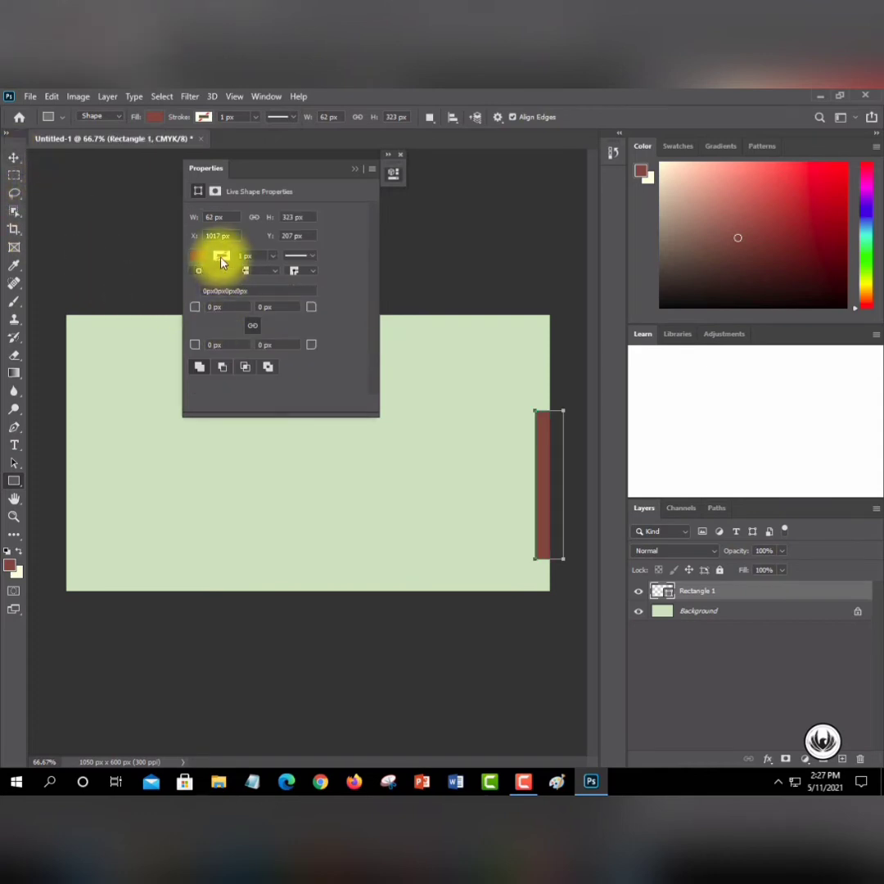
- Change the rectangle's solid fill color to dark teal, #037672, and switch to the Move tool
click(199, 257)
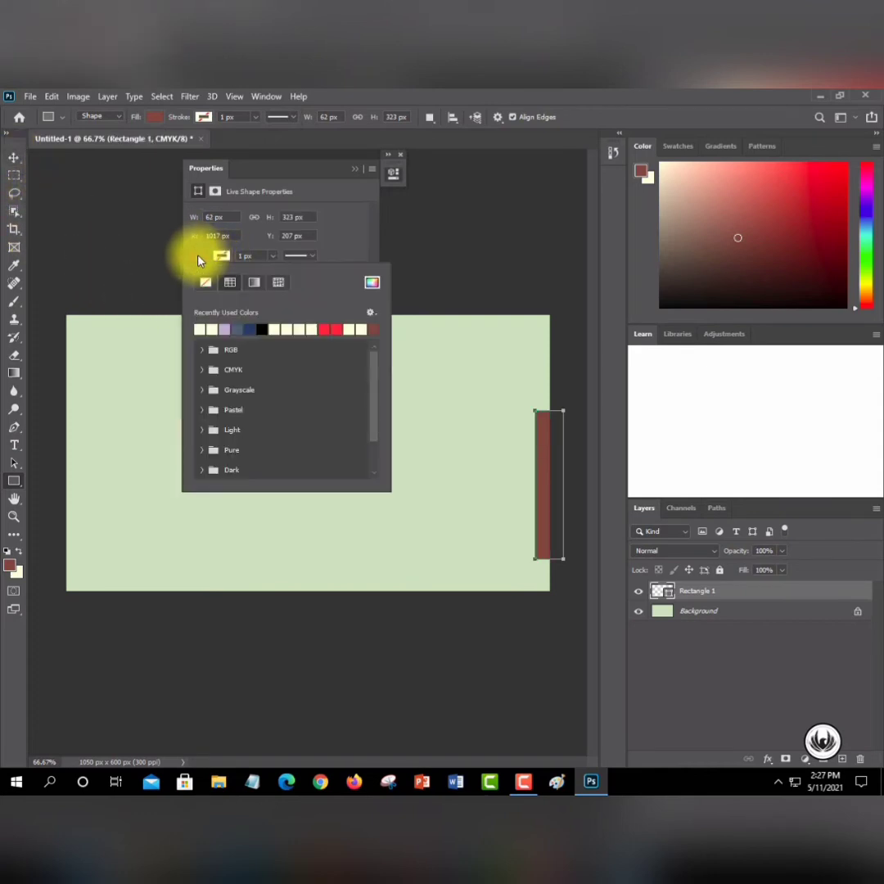
click(372, 282)
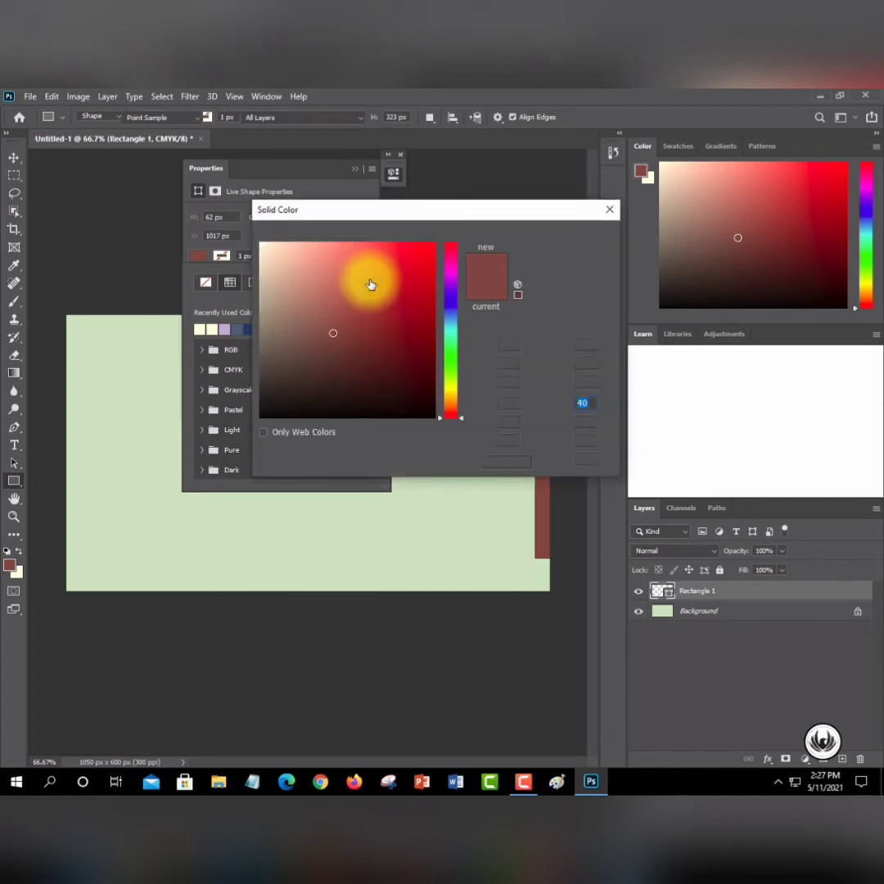
click(454, 333)
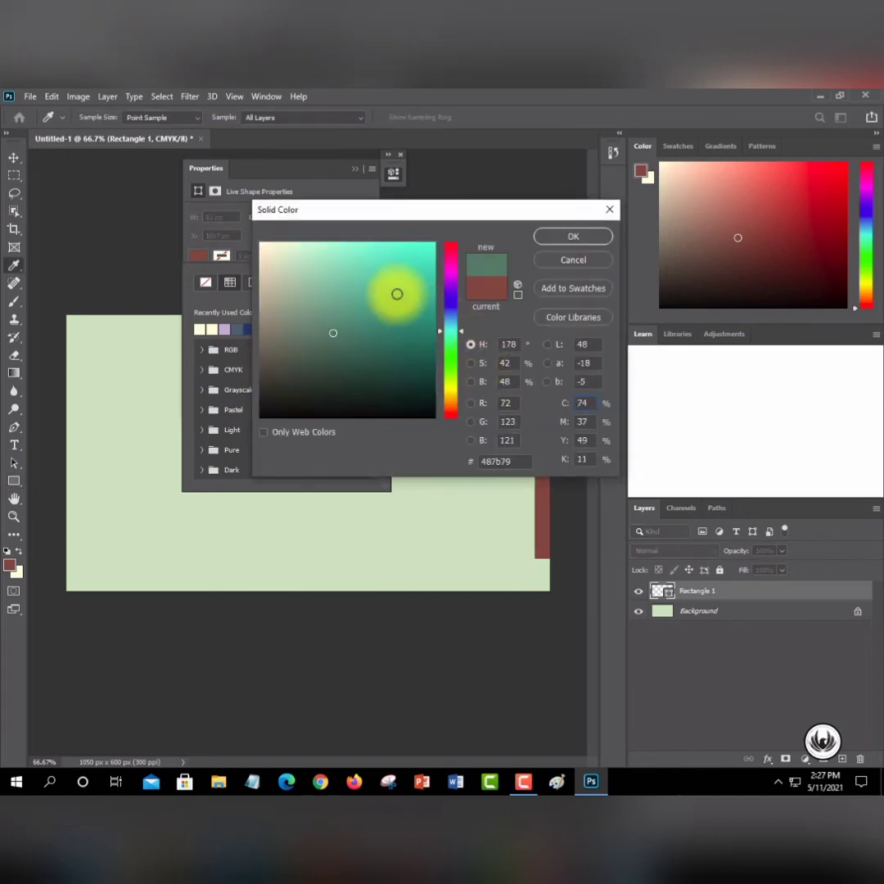
click(434, 365)
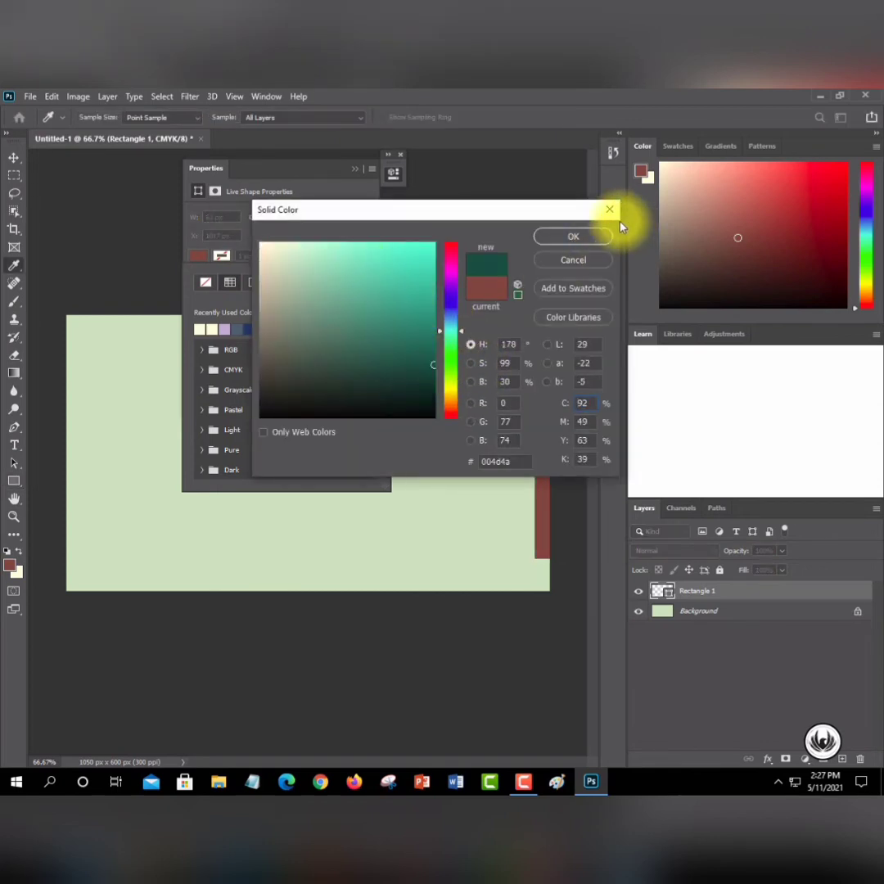
click(431, 346)
drag(430, 346, 431, 335)
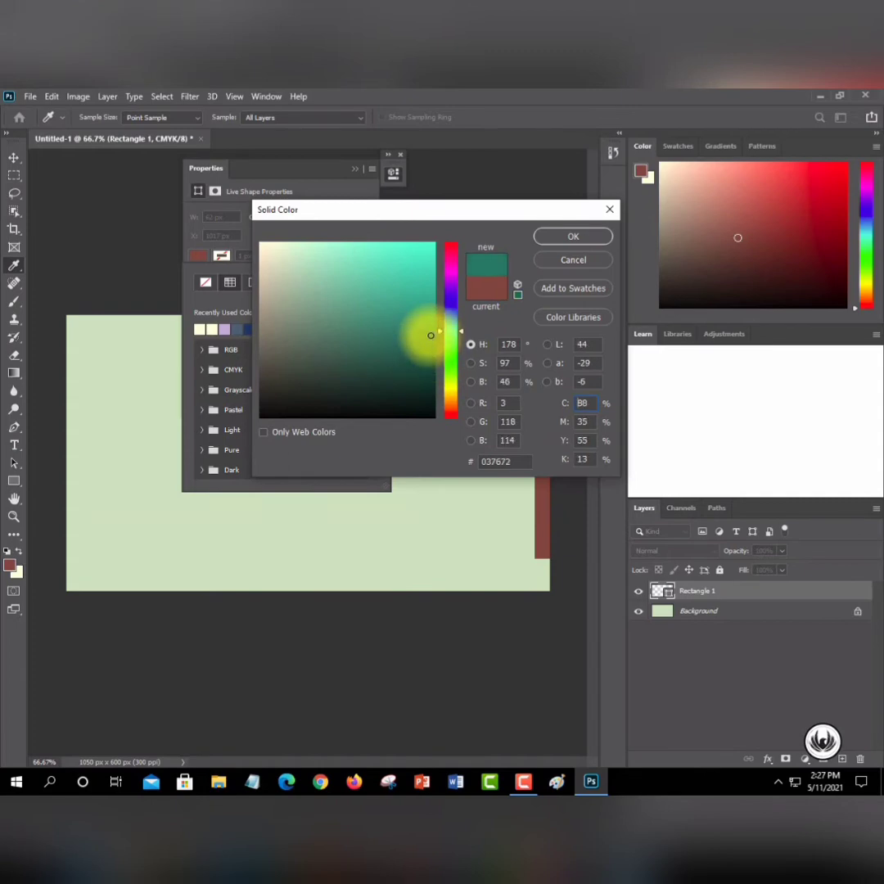
click(559, 232)
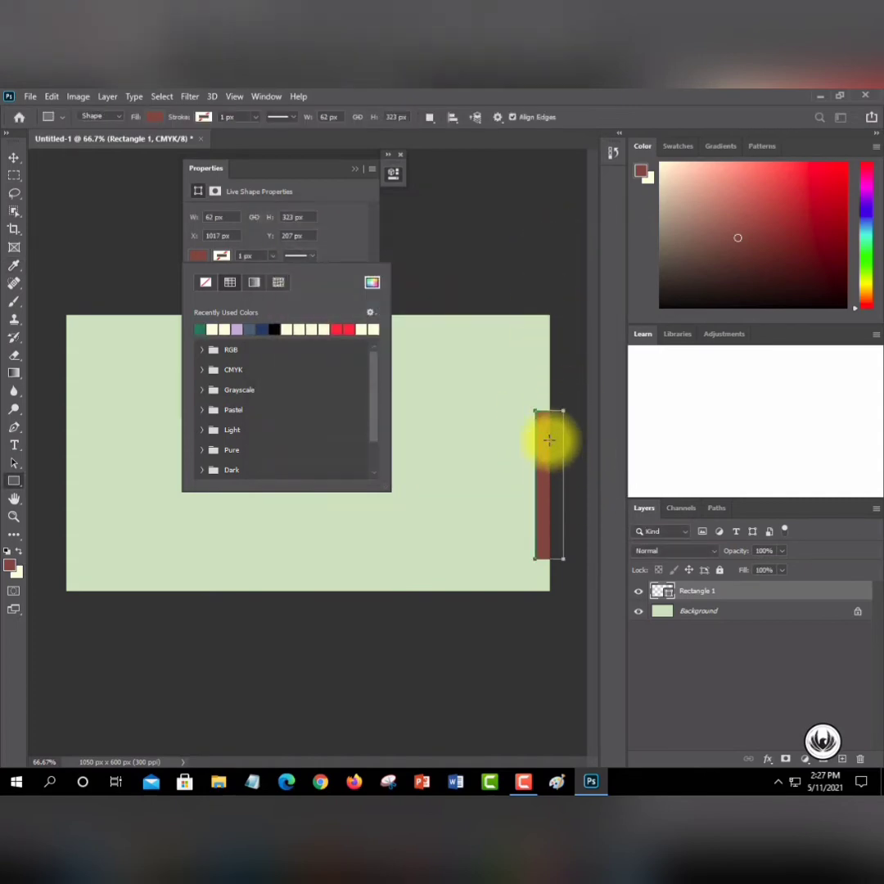
click(14, 158)
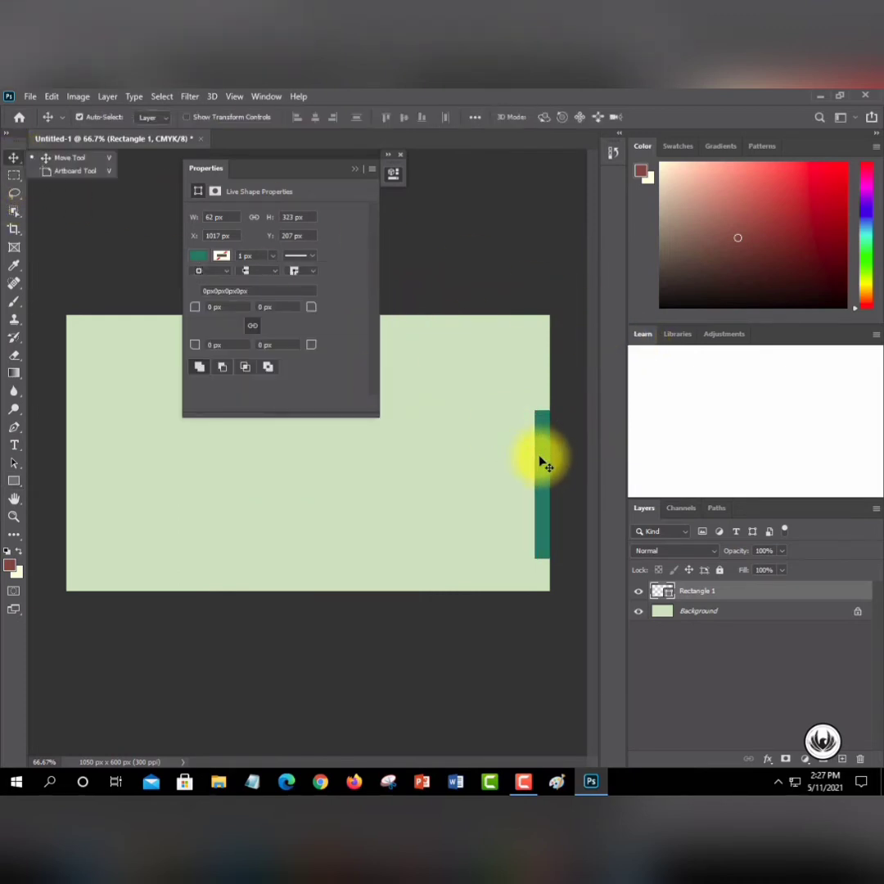
- Move the teal rectangle up and snap it flush with the canvas's right edge
drag(542, 465, 545, 443)
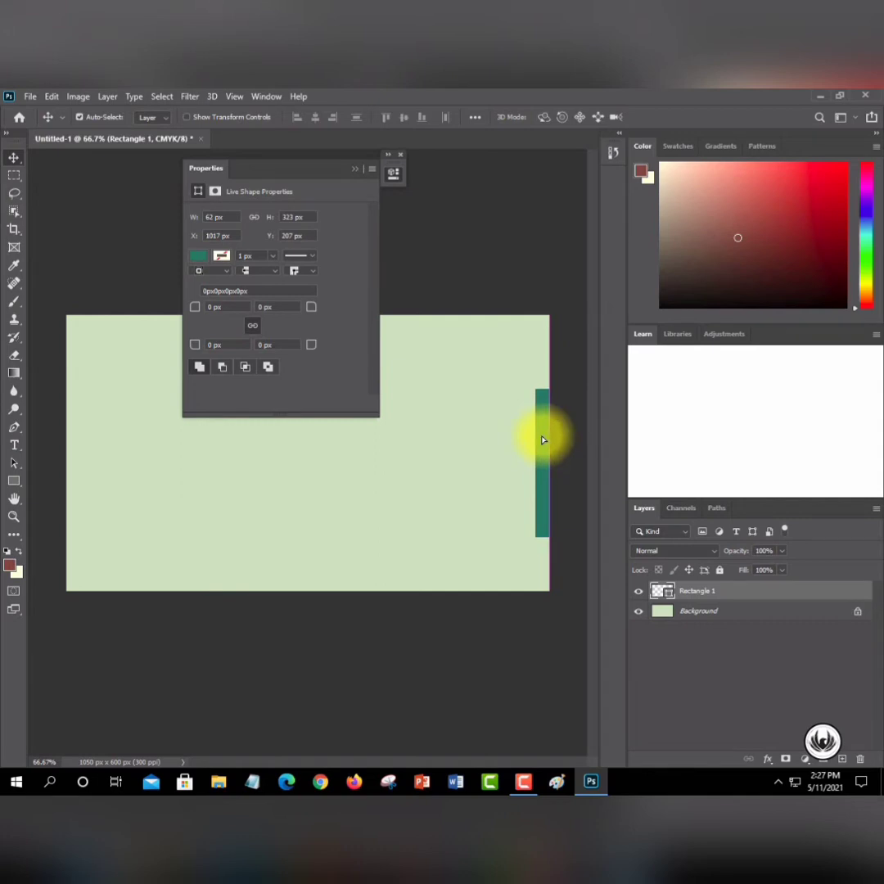
click(356, 168)
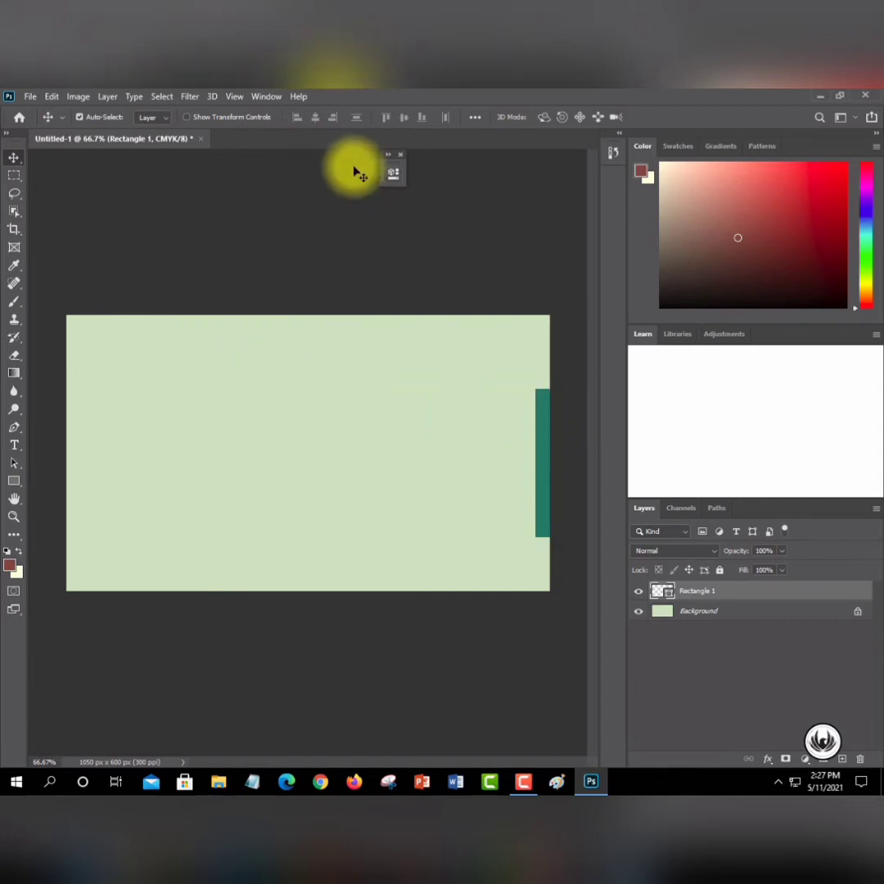
- Duplicate the Rectangle 1 layer and place the copy flush with the canvas's left edge at the same height
right_click(739, 591)
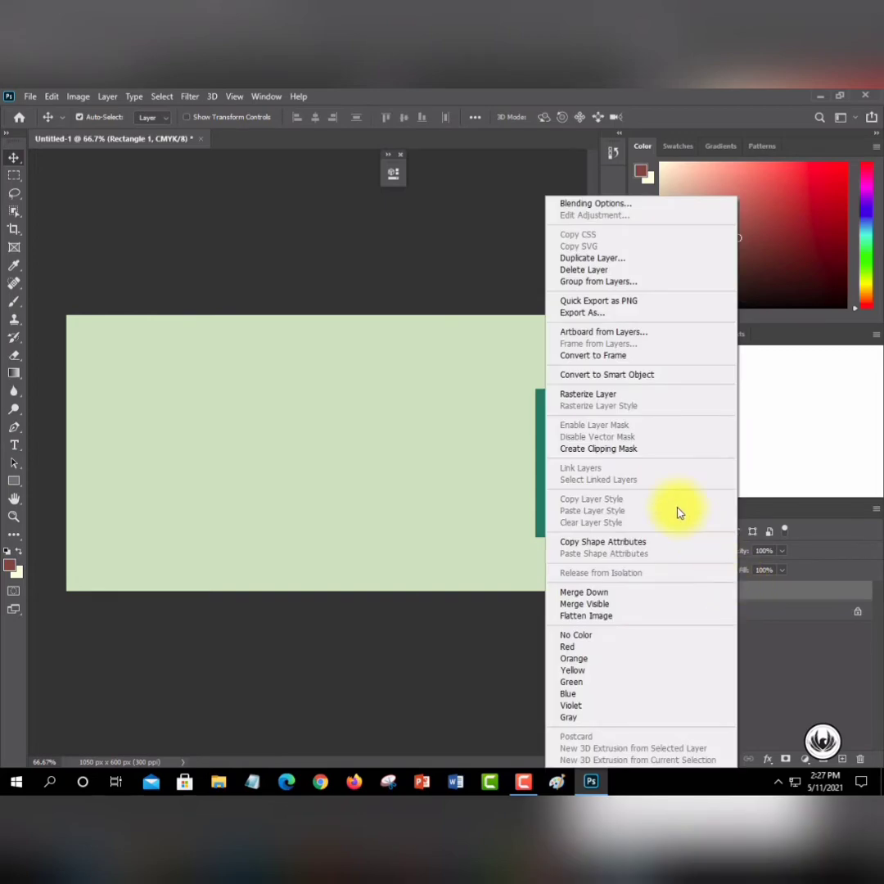
click(582, 259)
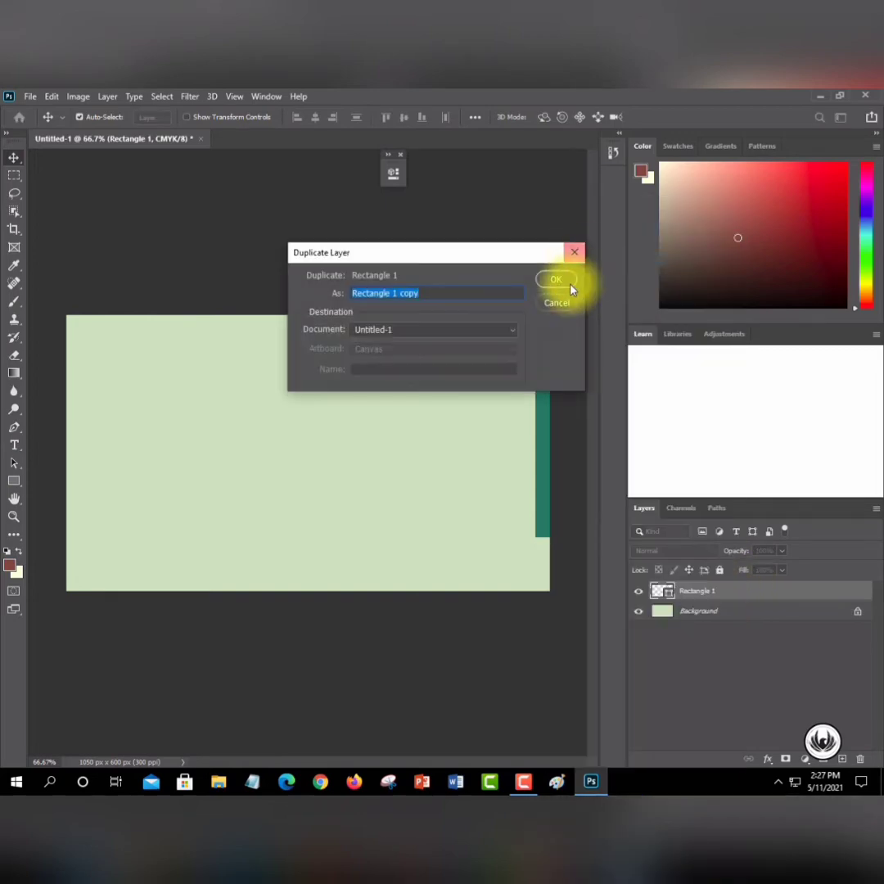
click(554, 281)
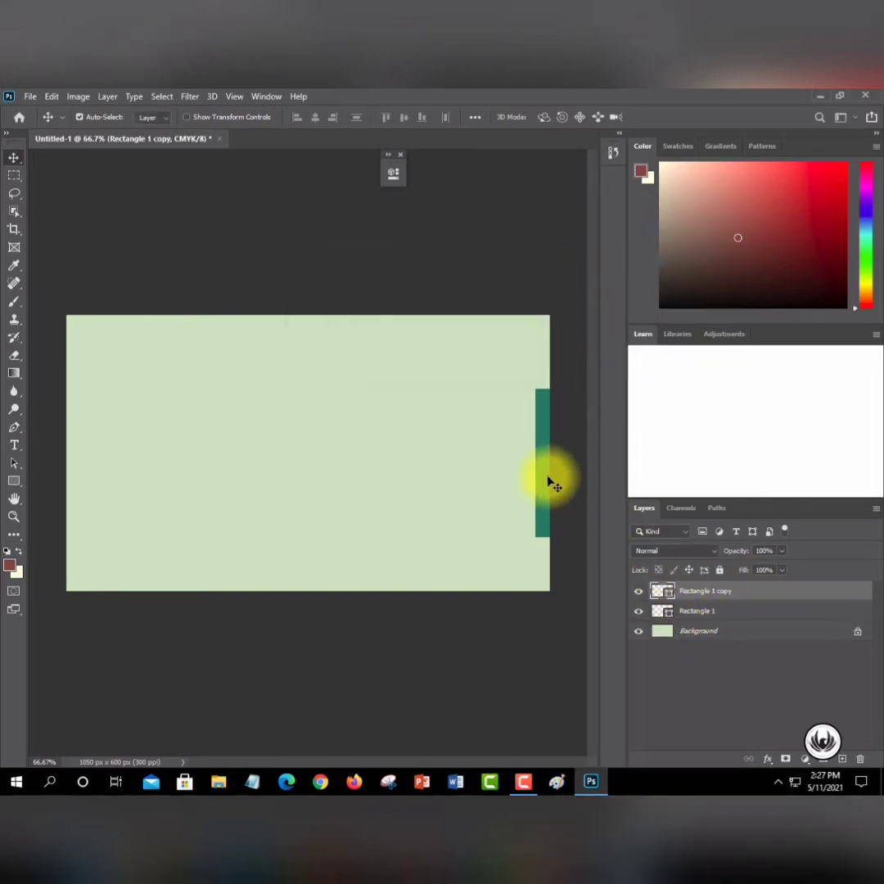
drag(544, 479, 65, 475)
click(375, 289)
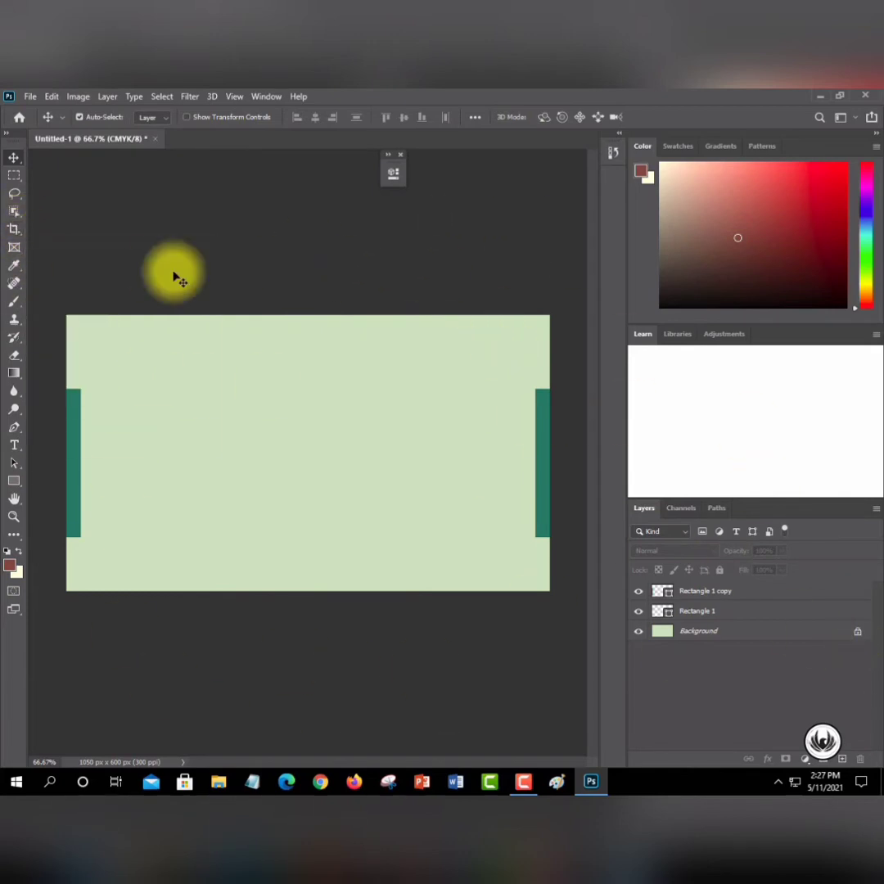
- Add the text COMPANY NAME in 12 pt Montserrat Regular on the upper half of the card and shift it slightly right
click(14, 444)
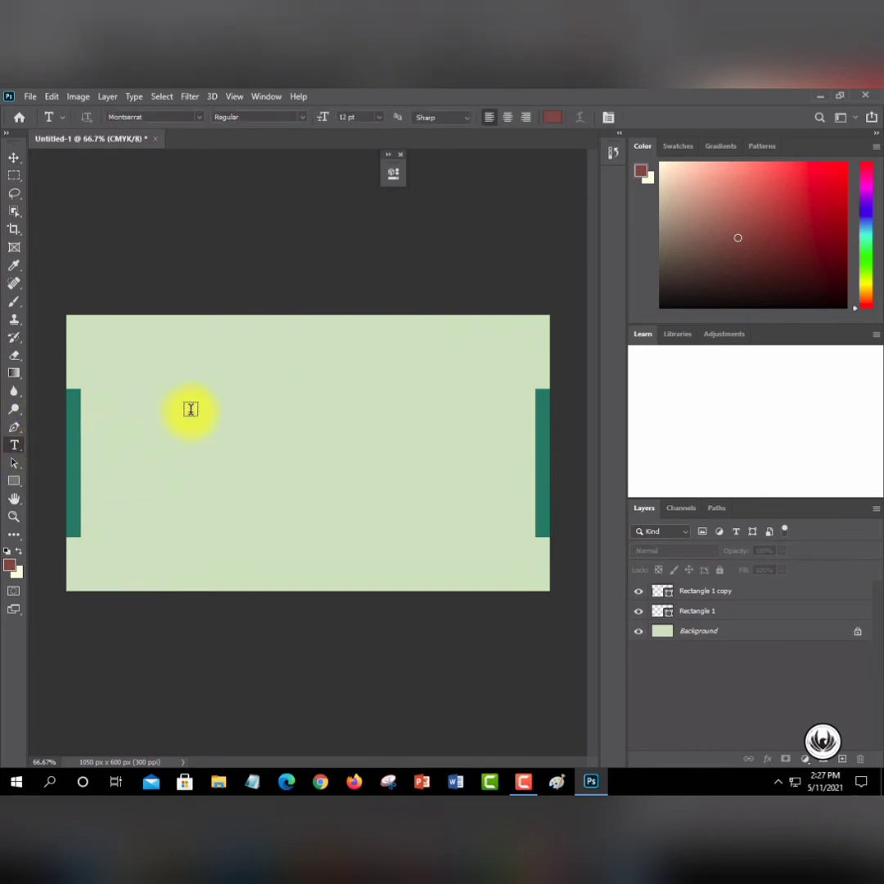
click(175, 403)
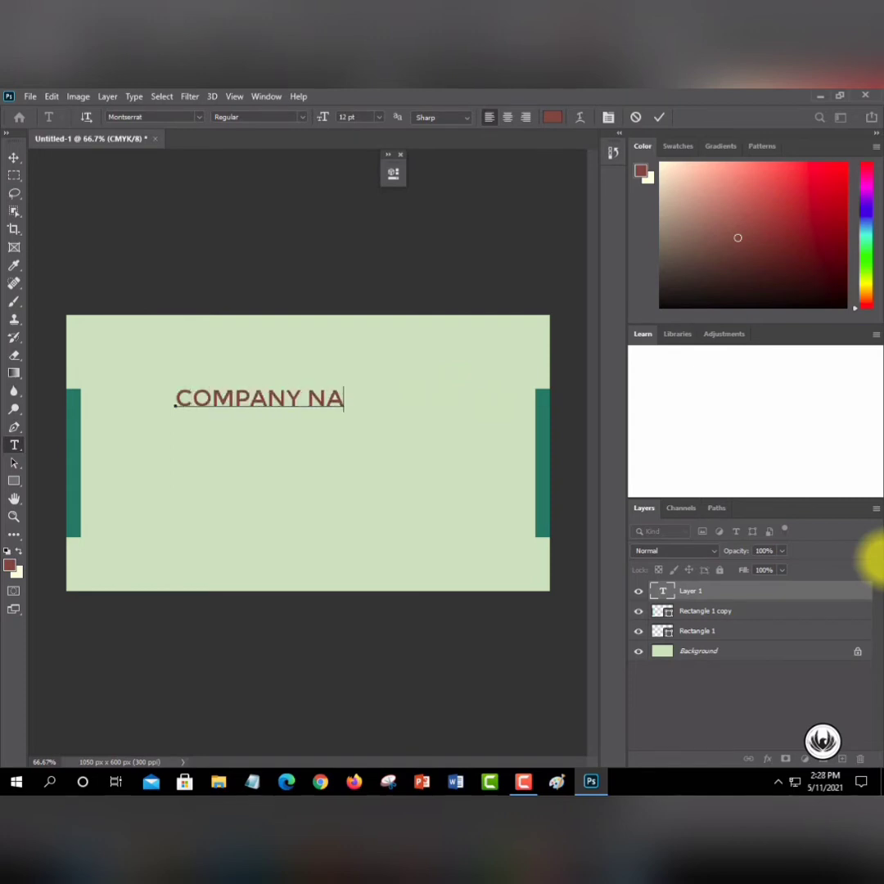
click(14, 157)
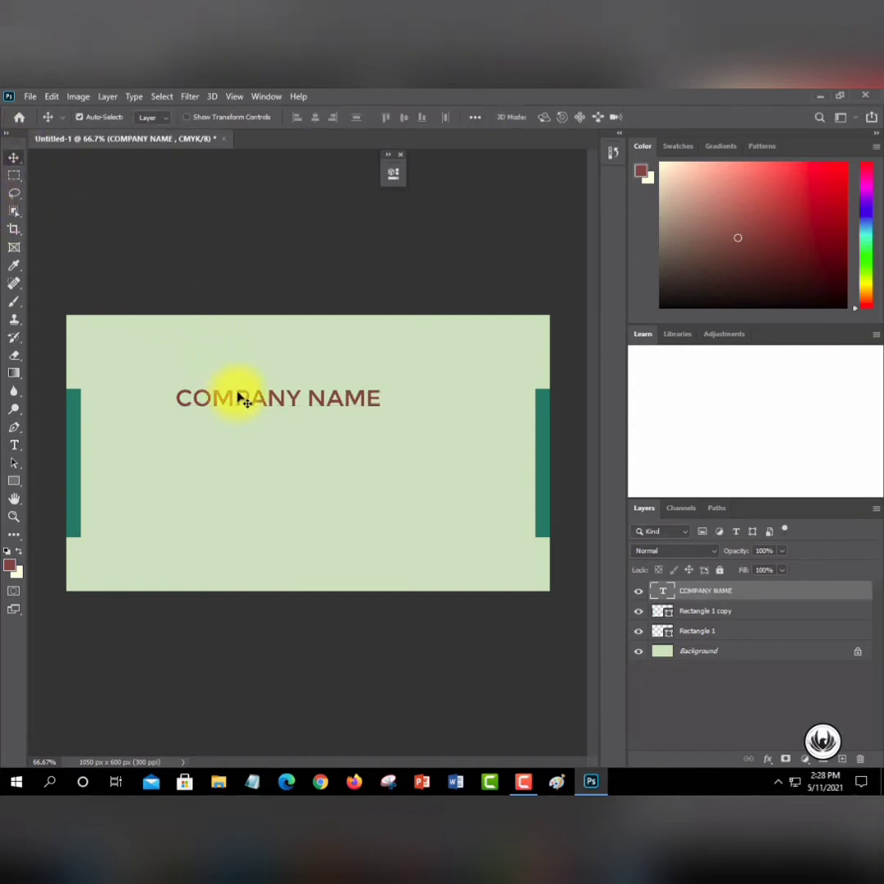
double_click(274, 399)
drag(276, 419, 297, 414)
- Try to set the COMPANY NAME text's color to black and its size to 25 pt without selecting the letters
click(331, 395)
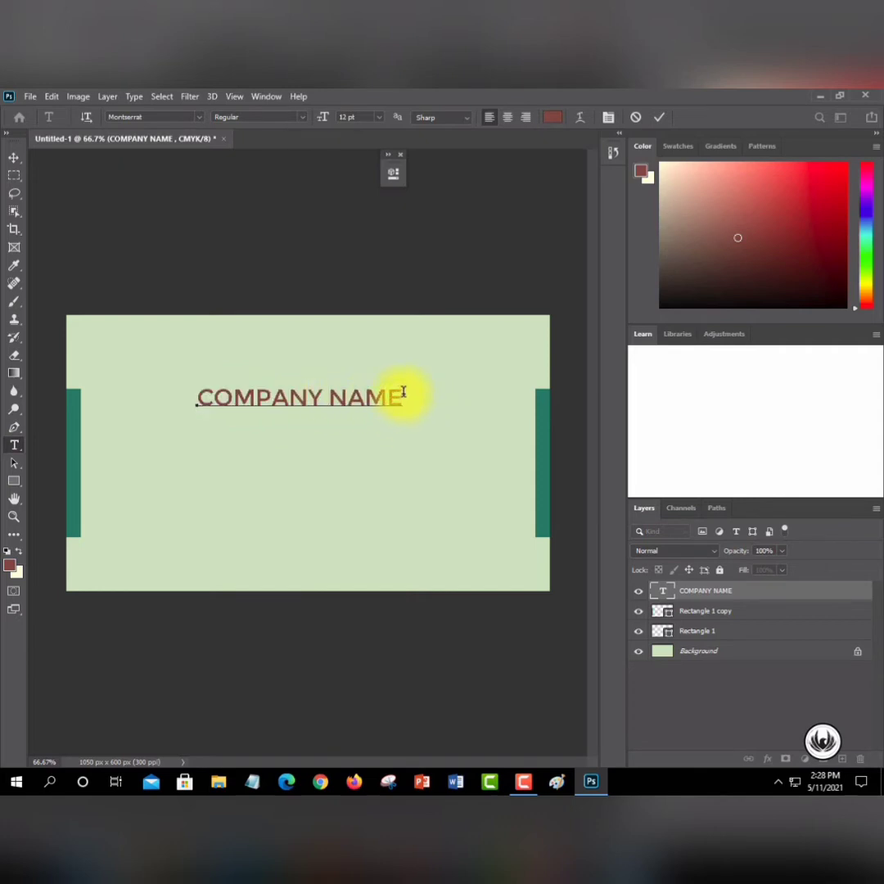
click(393, 169)
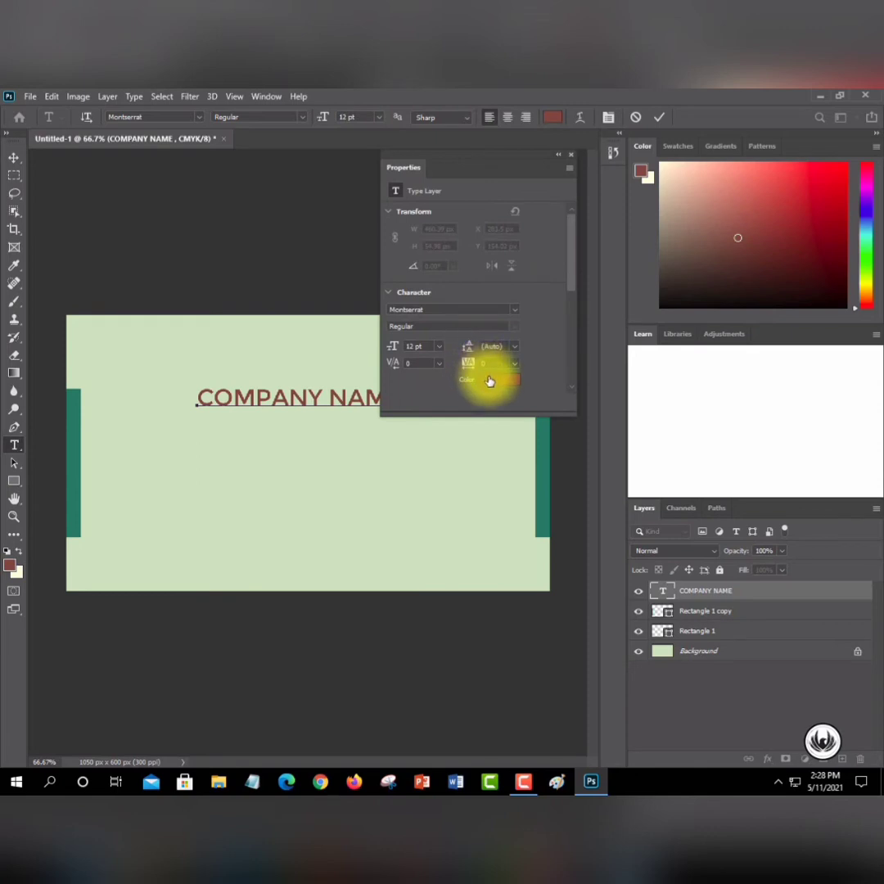
click(489, 381)
click(450, 400)
click(434, 418)
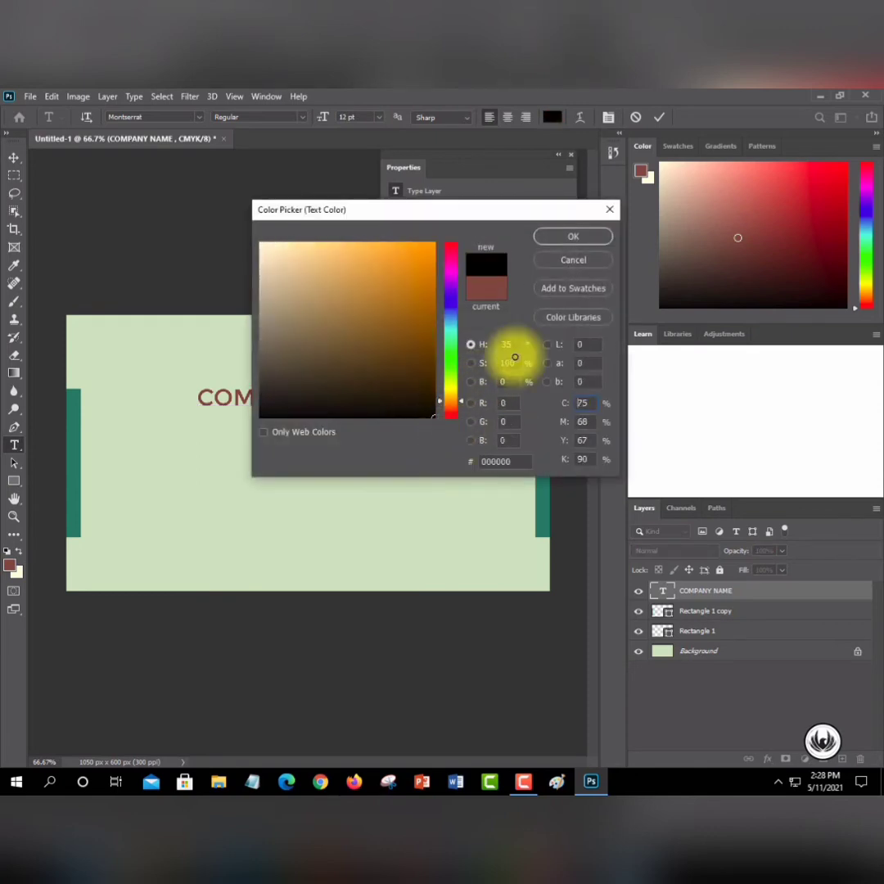
click(573, 237)
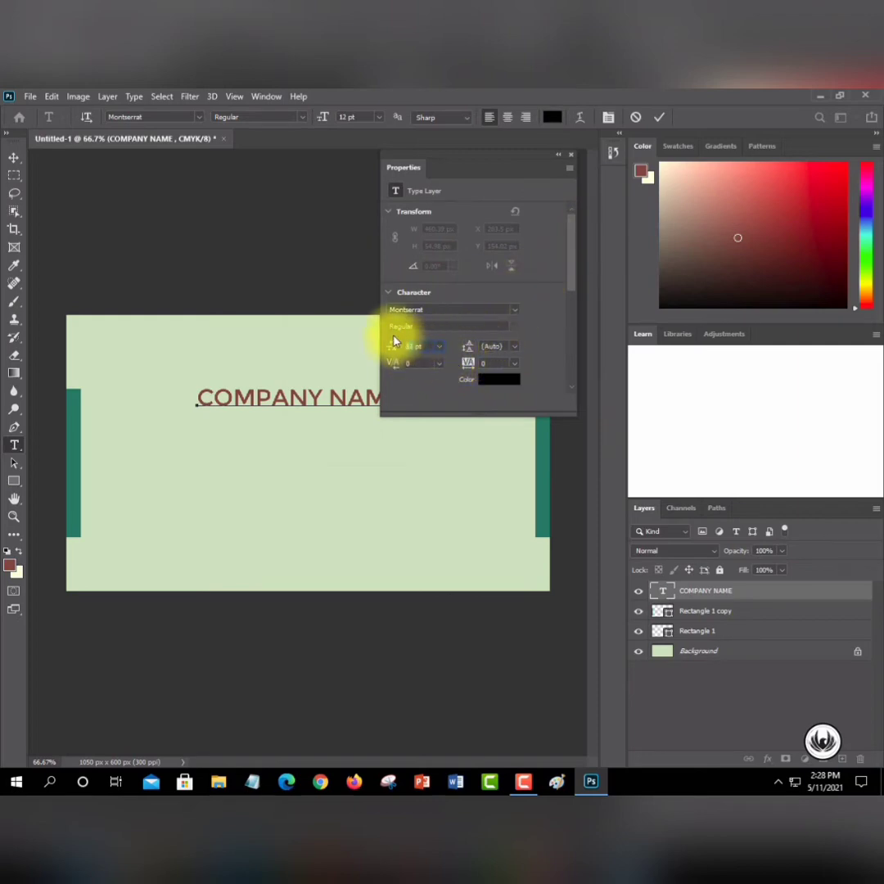
key(BackSpace)
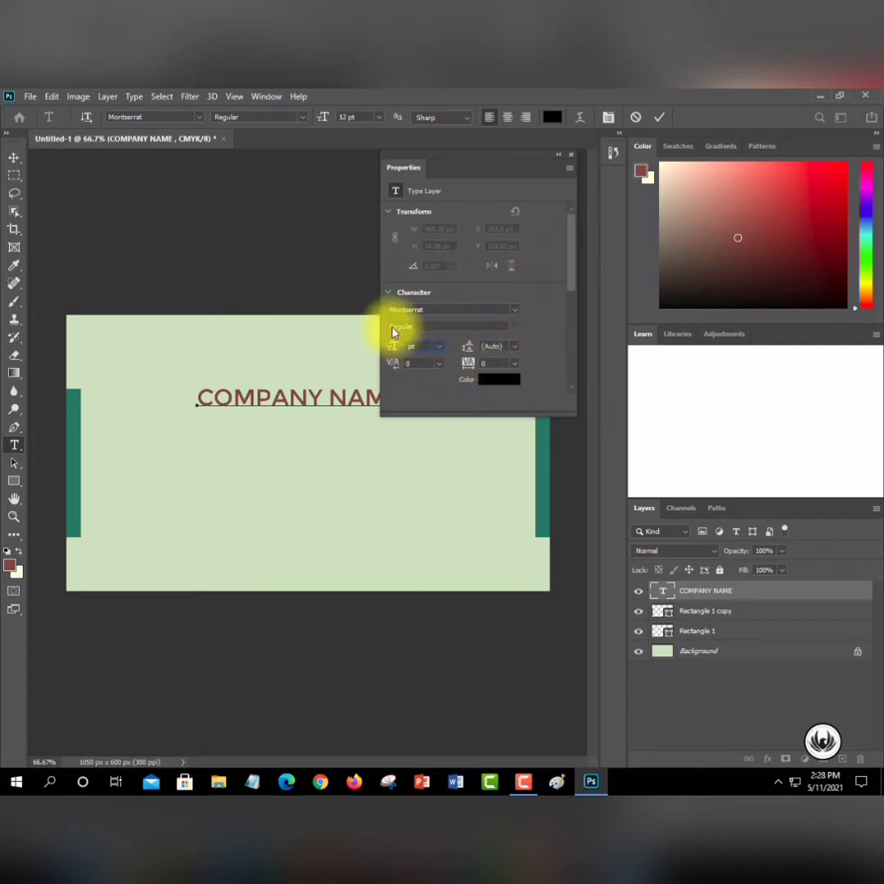
click(439, 333)
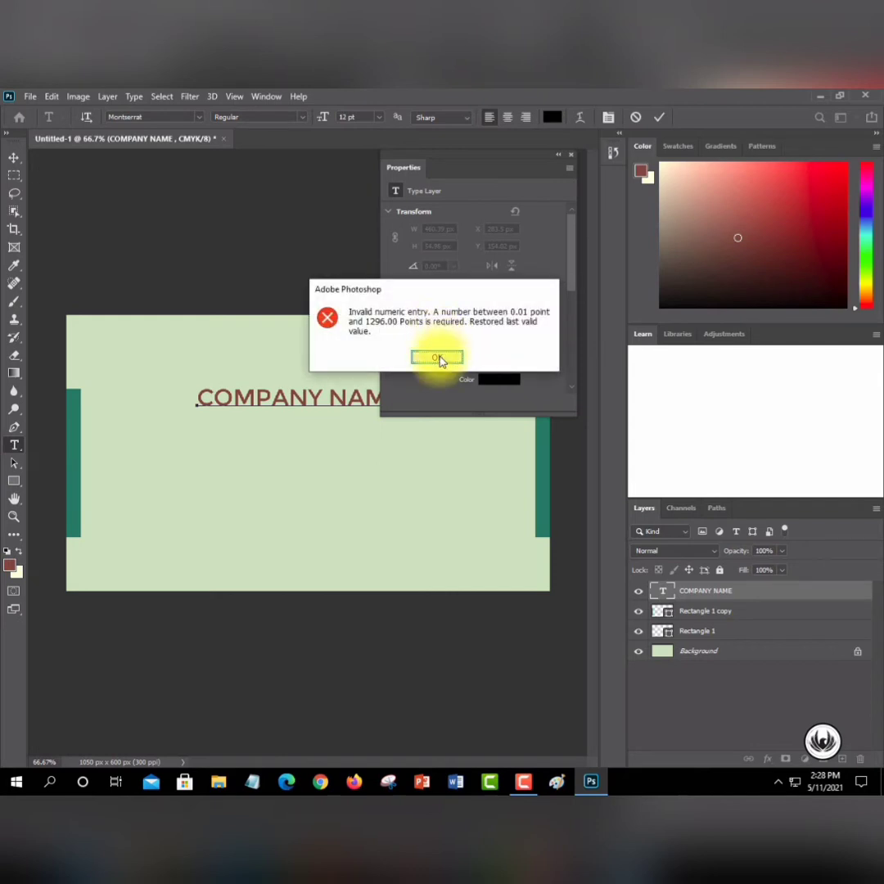
click(437, 357)
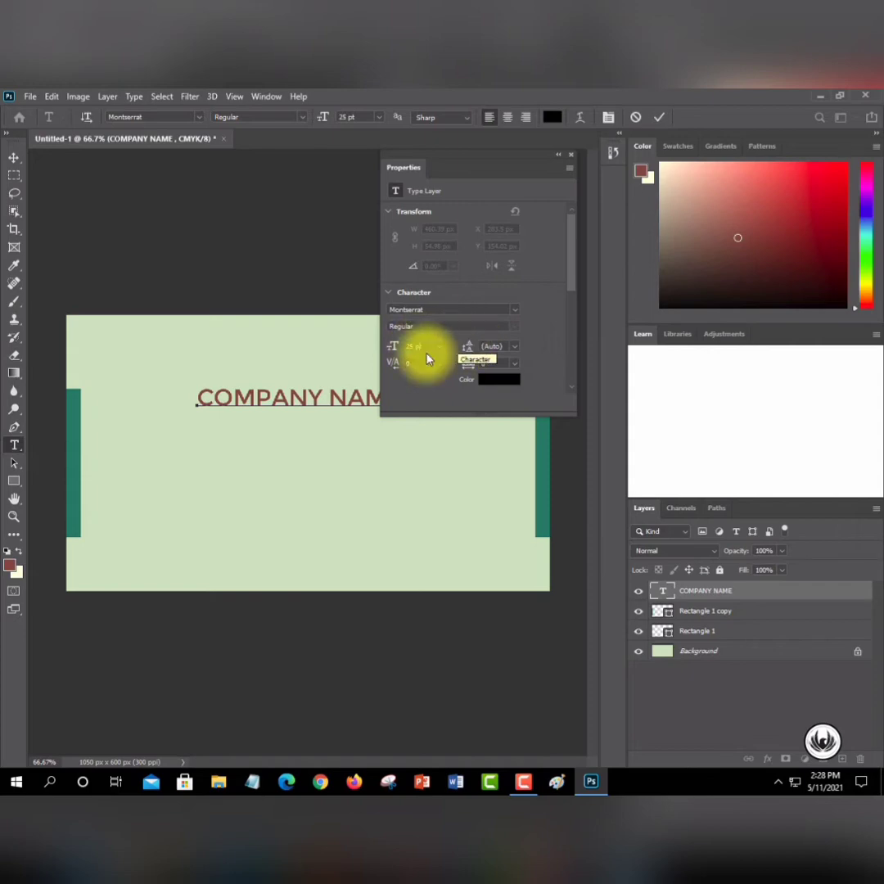
click(559, 155)
- Select the whole COMPANY NAME text and set its color to black and its size to 25 pt
click(308, 400)
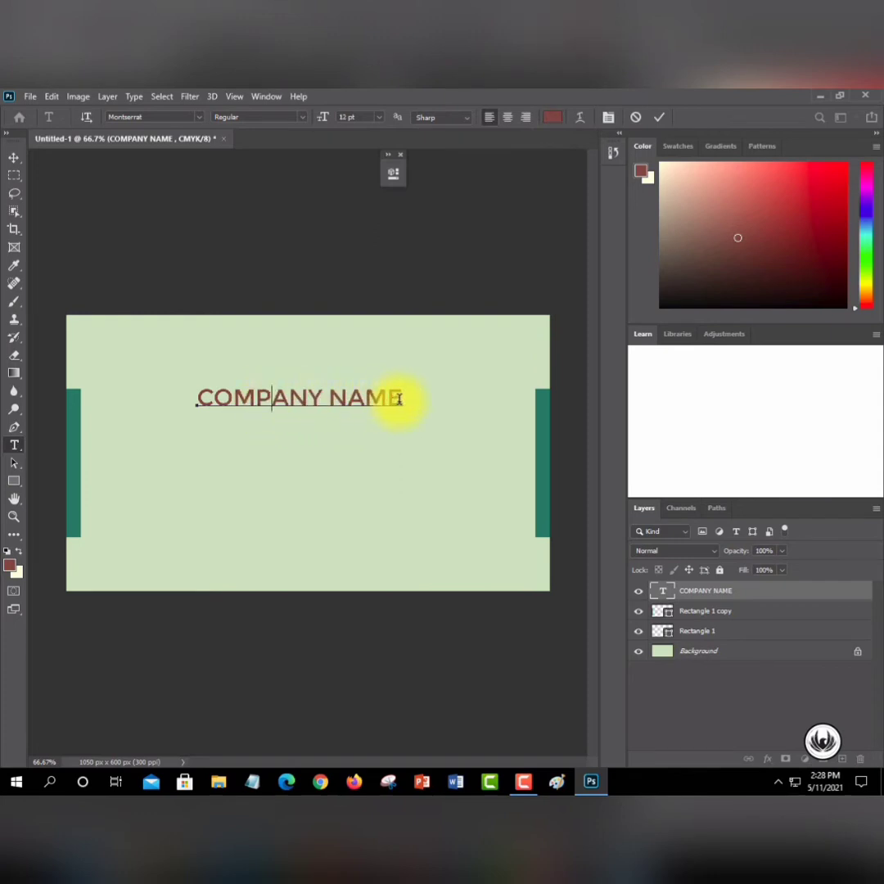
drag(397, 403, 200, 400)
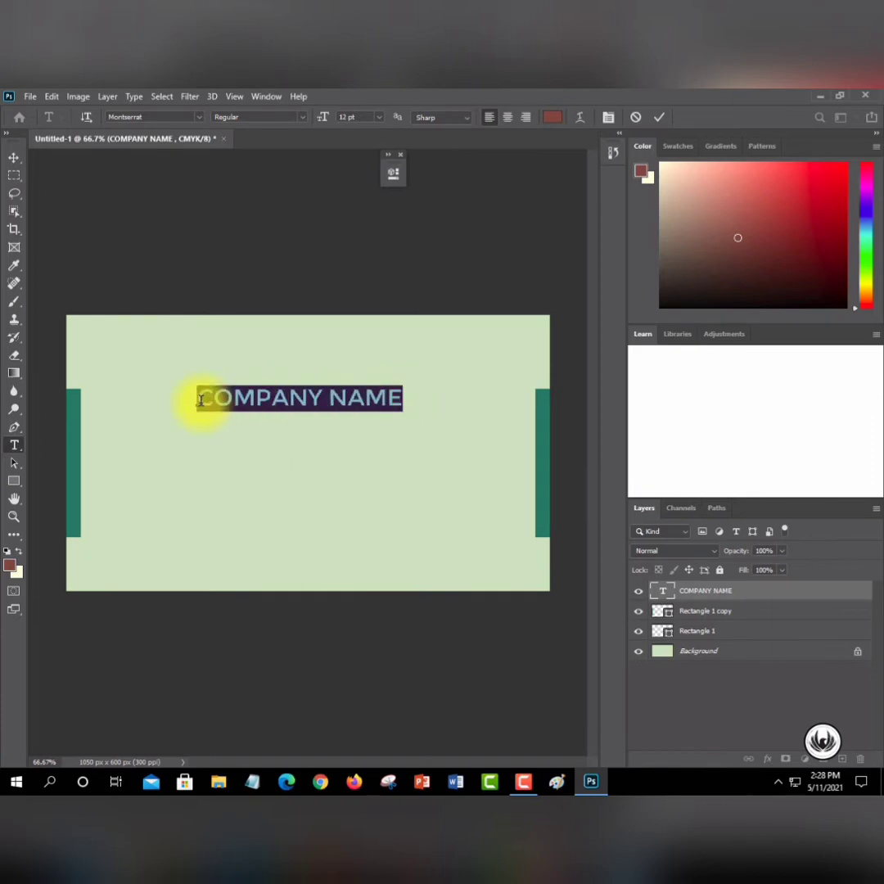
click(392, 168)
click(501, 379)
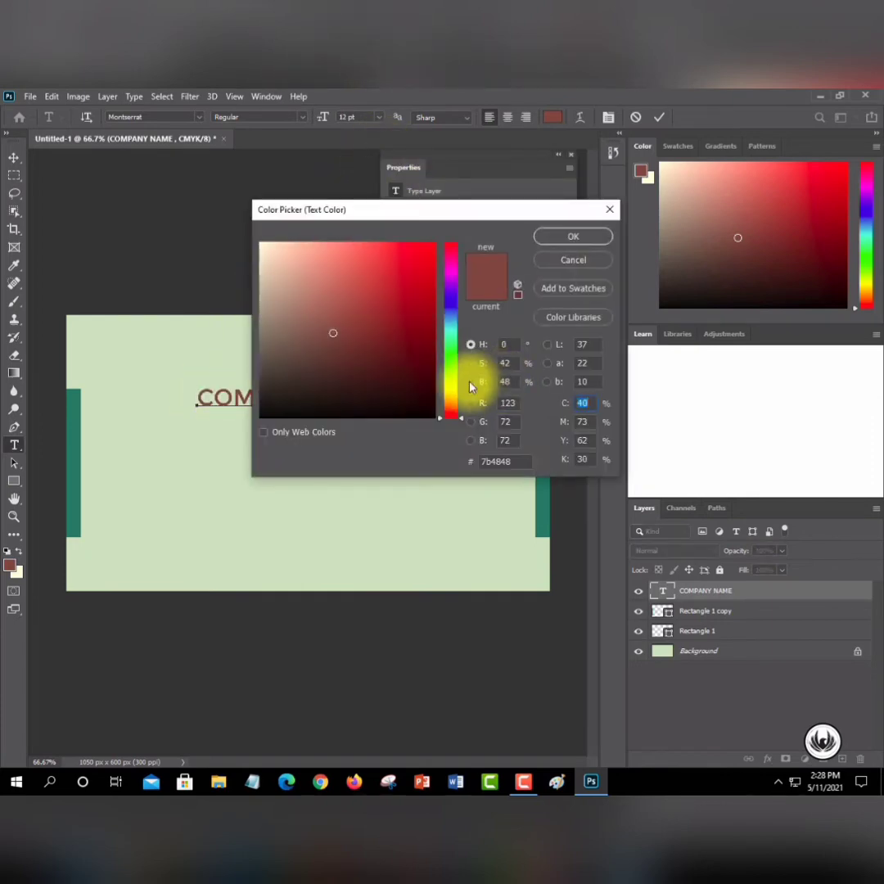
drag(357, 340, 442, 421)
click(574, 236)
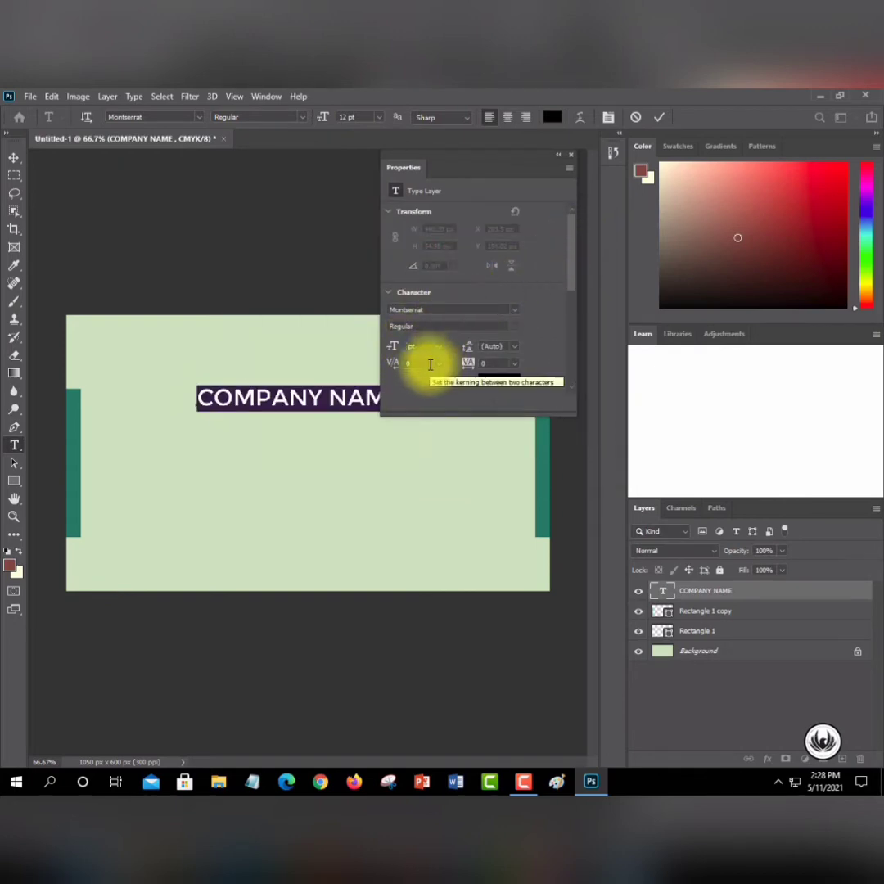
key(Return)
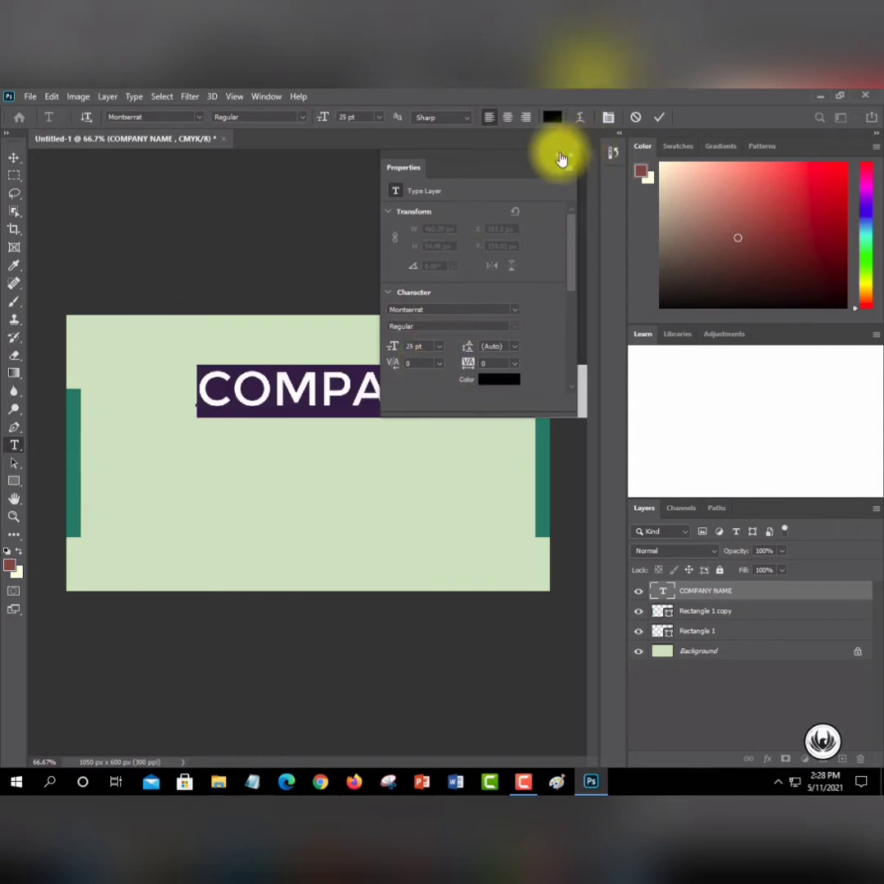
- Set the size of the selected COMPANY NAME text to 20 pt
click(411, 347)
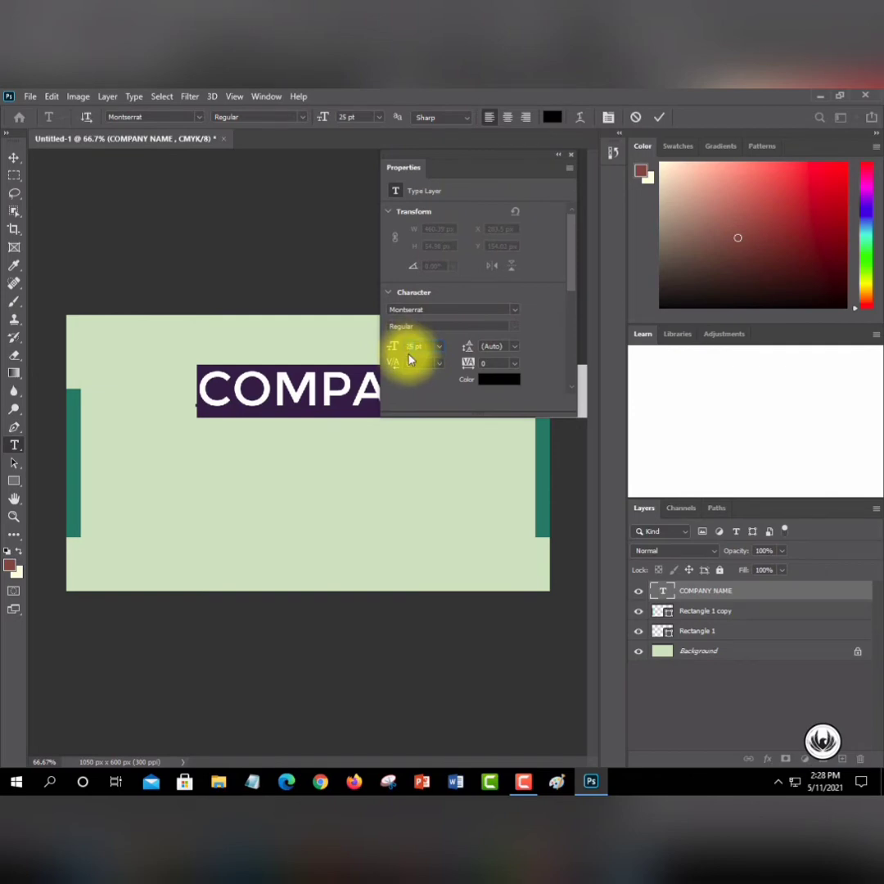
text(3)
text(0)
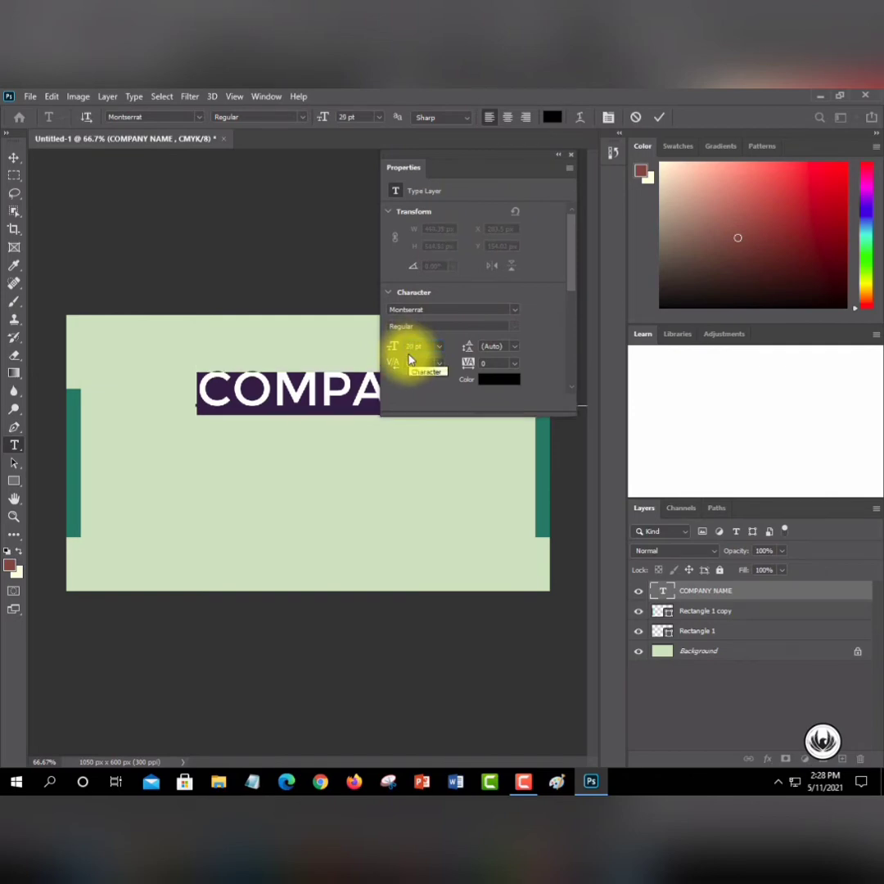
key(Return)
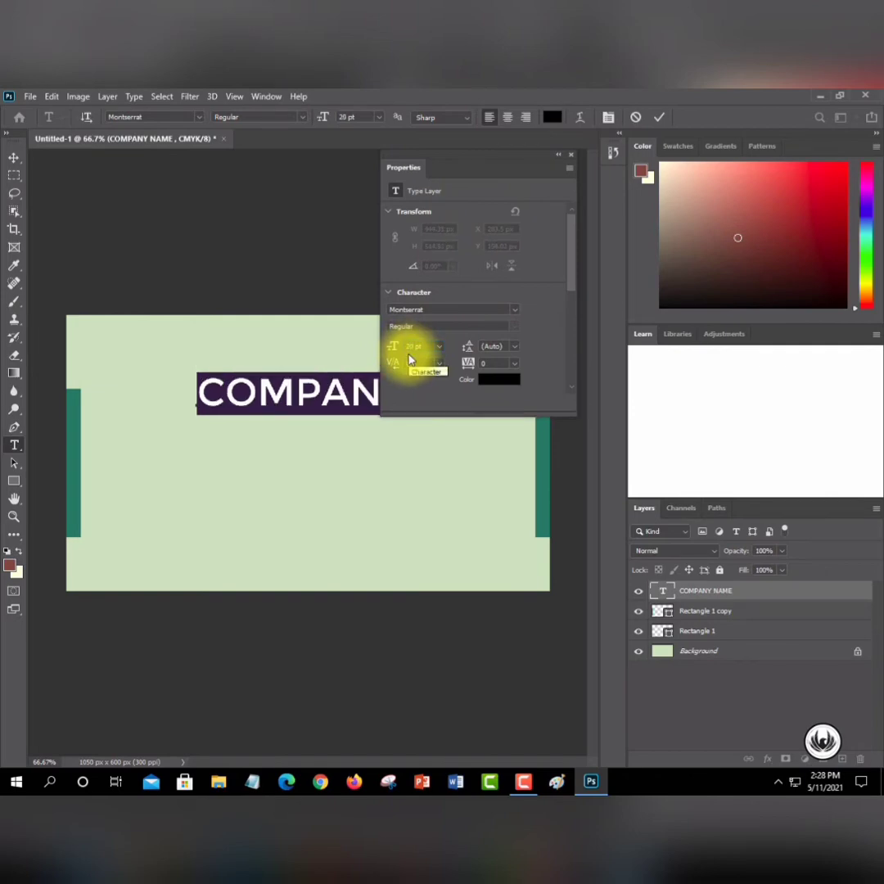
click(559, 155)
- Move the COMPANY NAME text left so it sits roughly centered between the two teal rectangles, and commit the text
drag(449, 395, 427, 396)
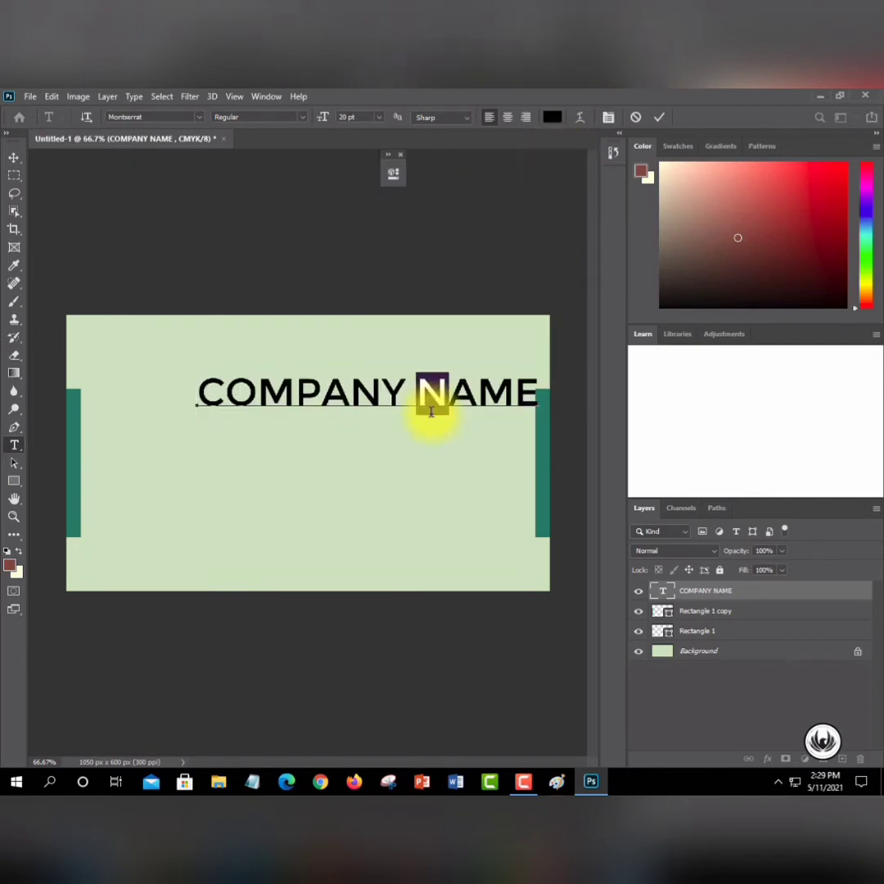
click(383, 404)
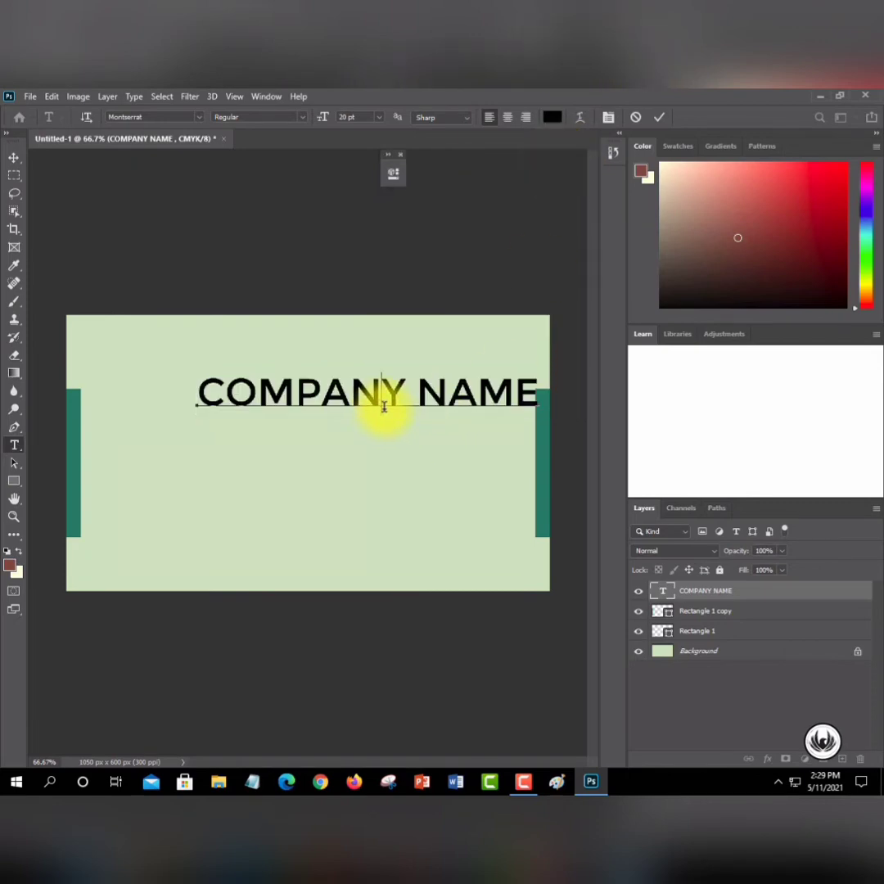
drag(383, 422, 330, 424)
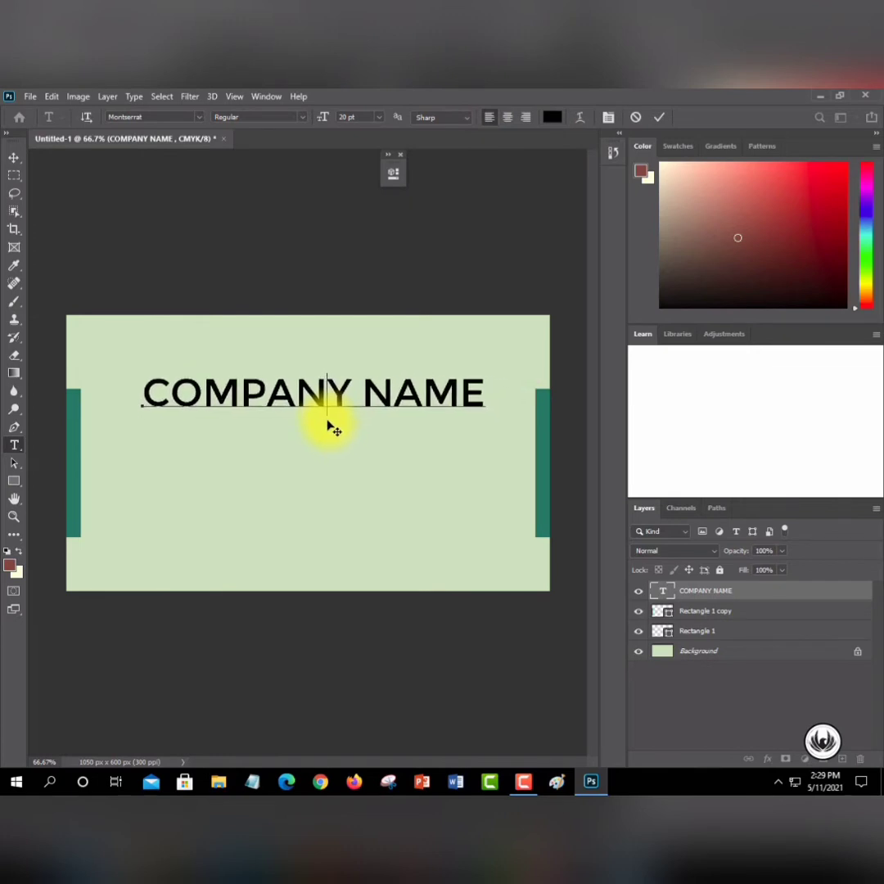
click(16, 303)
- Add a second text line, GRAPHICS SQUAD, and position it directly below COMPANY NAME, aligned with its left end
click(15, 446)
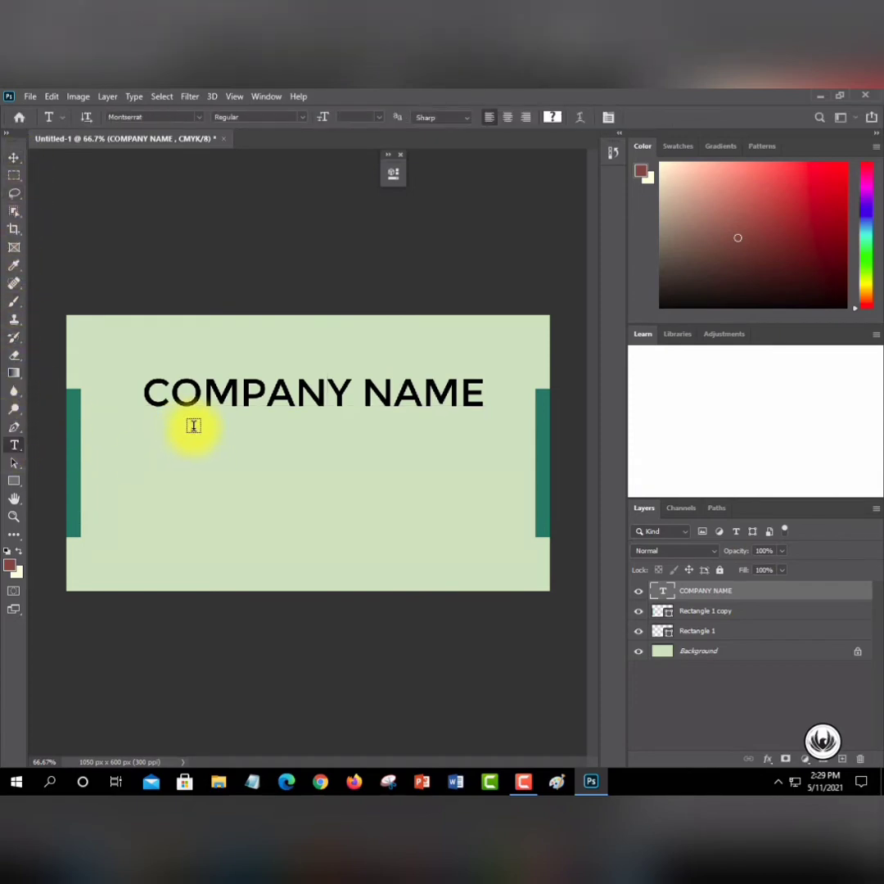
click(206, 425)
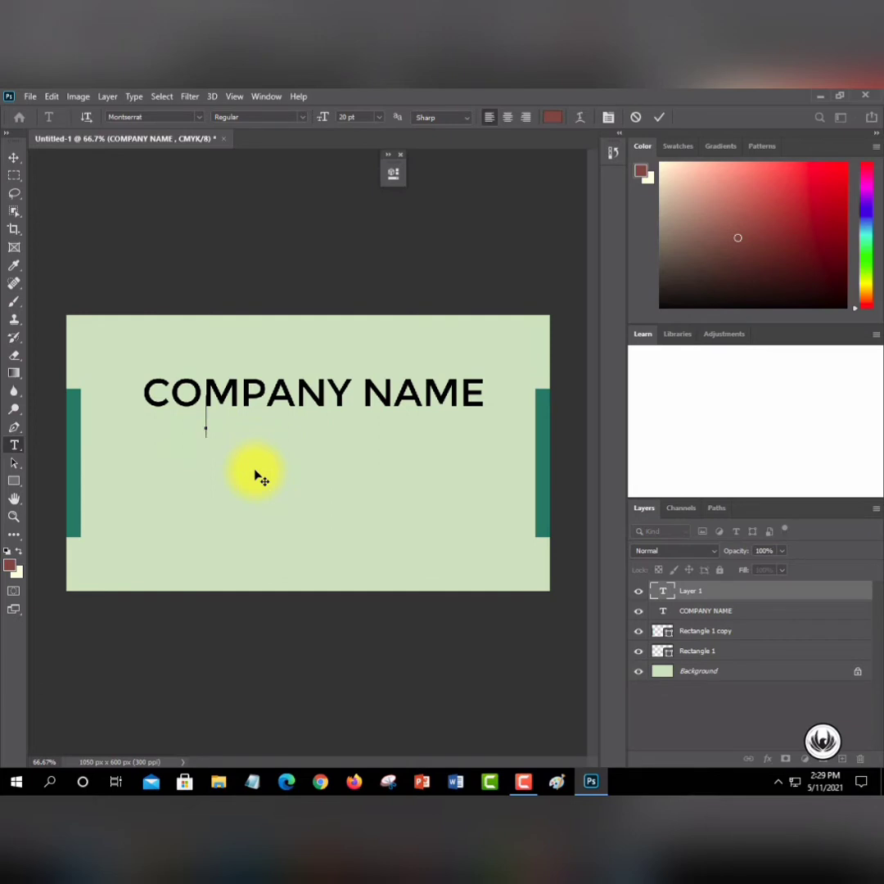
text(GRAPHICS)
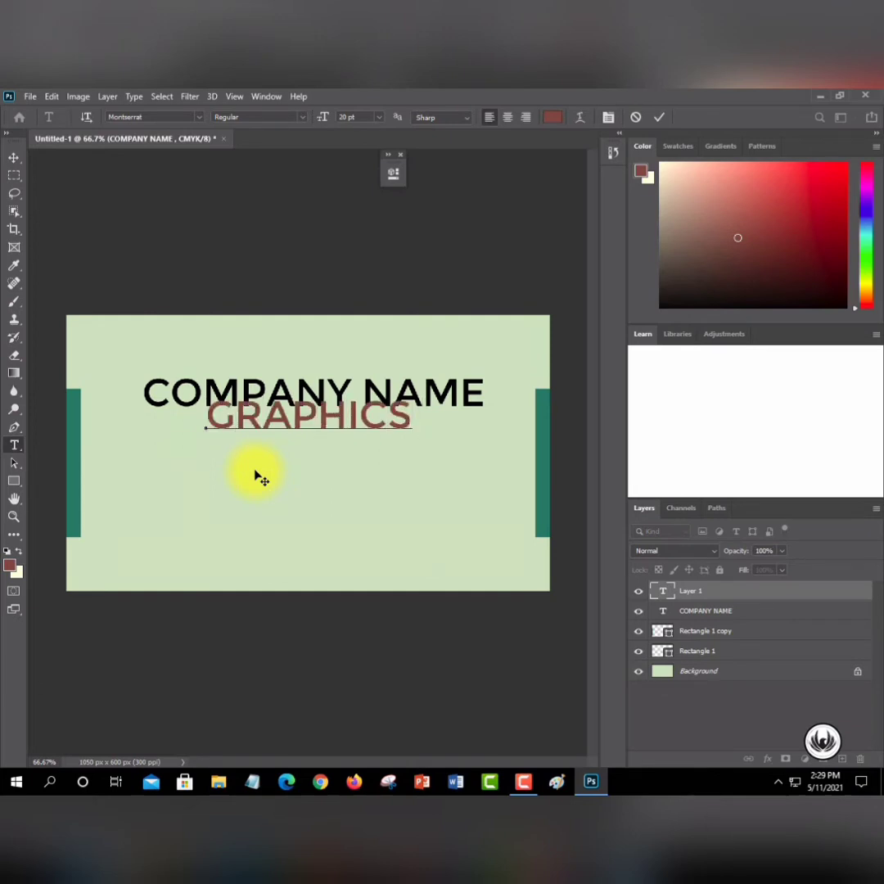
text( SQU)
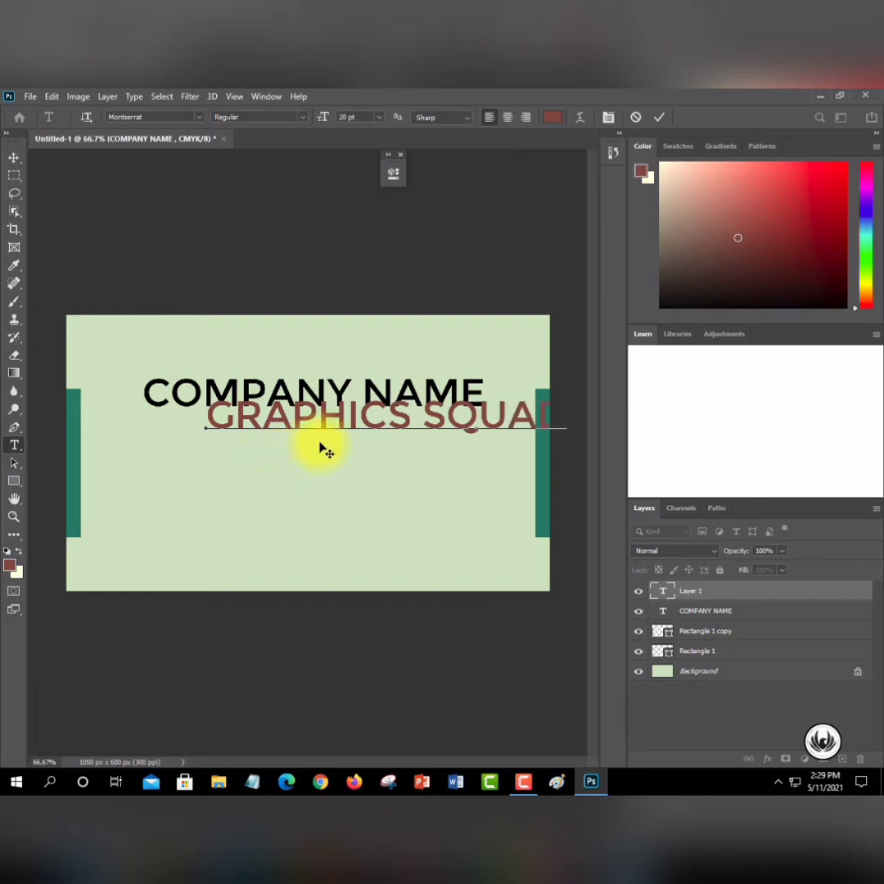
text(AD)
drag(327, 446, 265, 465)
- Try to set the GRAPHICS SQUAD text's size to 12 pt without selecting the letters
click(392, 161)
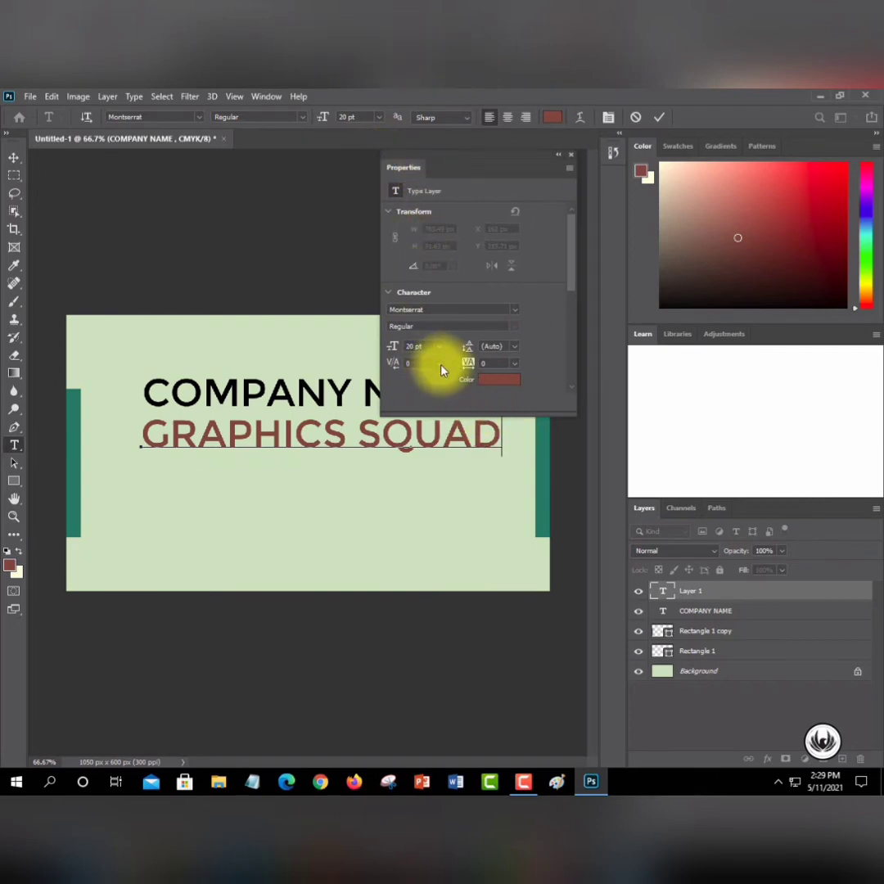
drag(432, 347, 400, 348)
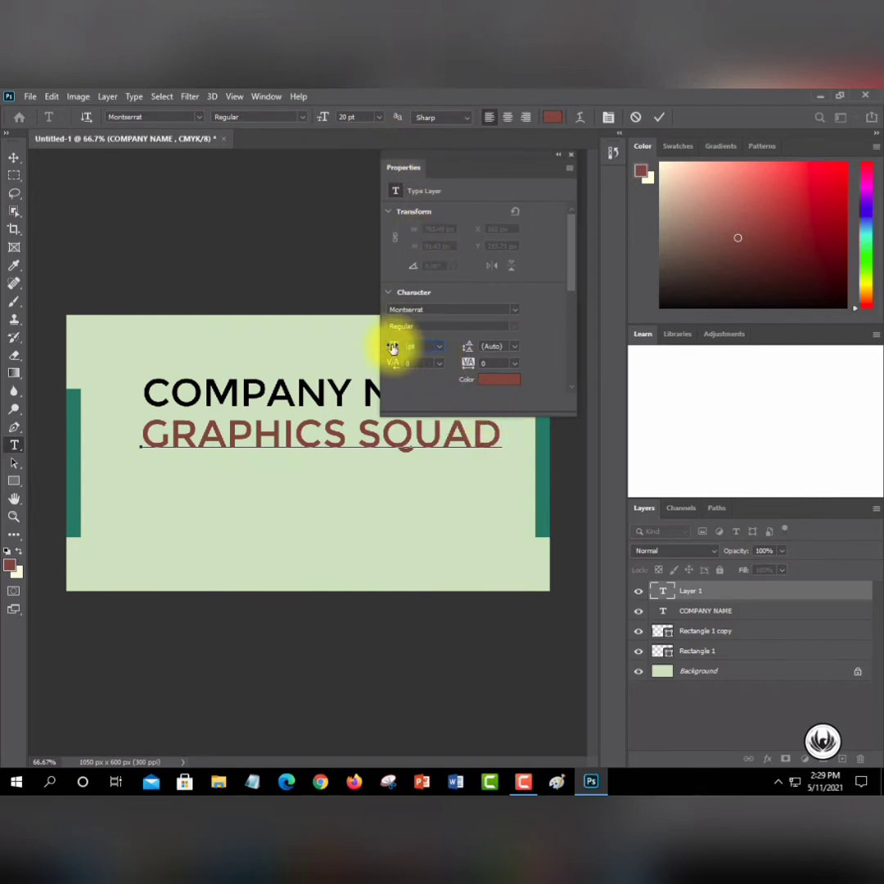
text(19)
key(Return)
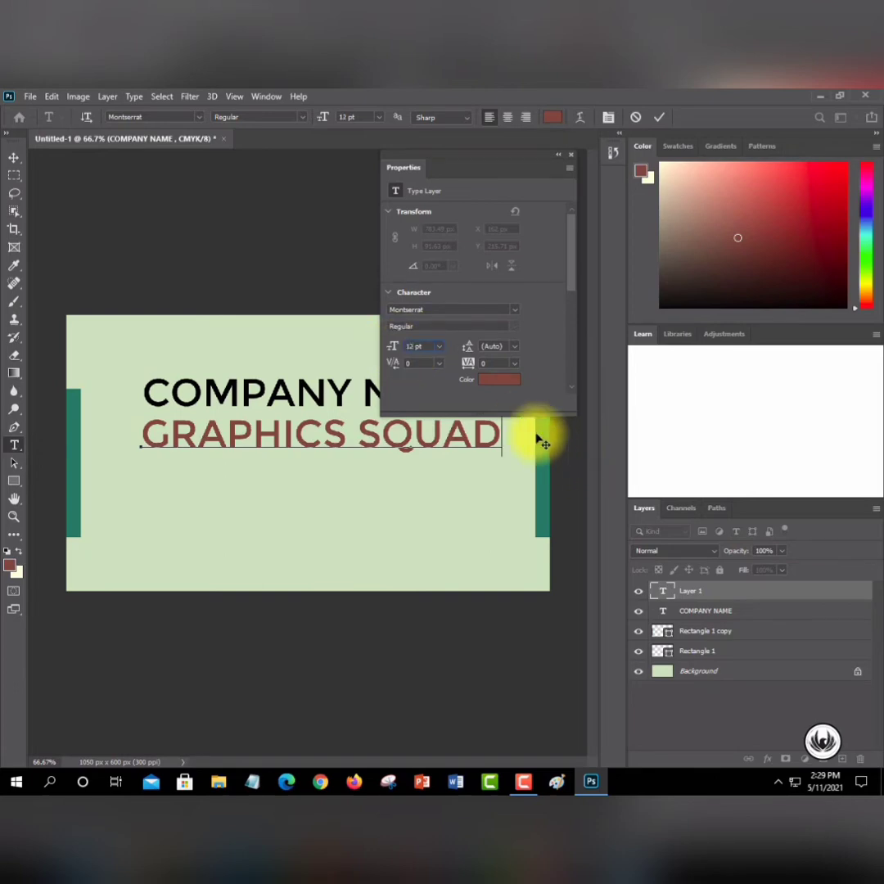
- Select all of the GRAPHICS SQUAD text and set its size to 12 pt
drag(503, 434, 117, 401)
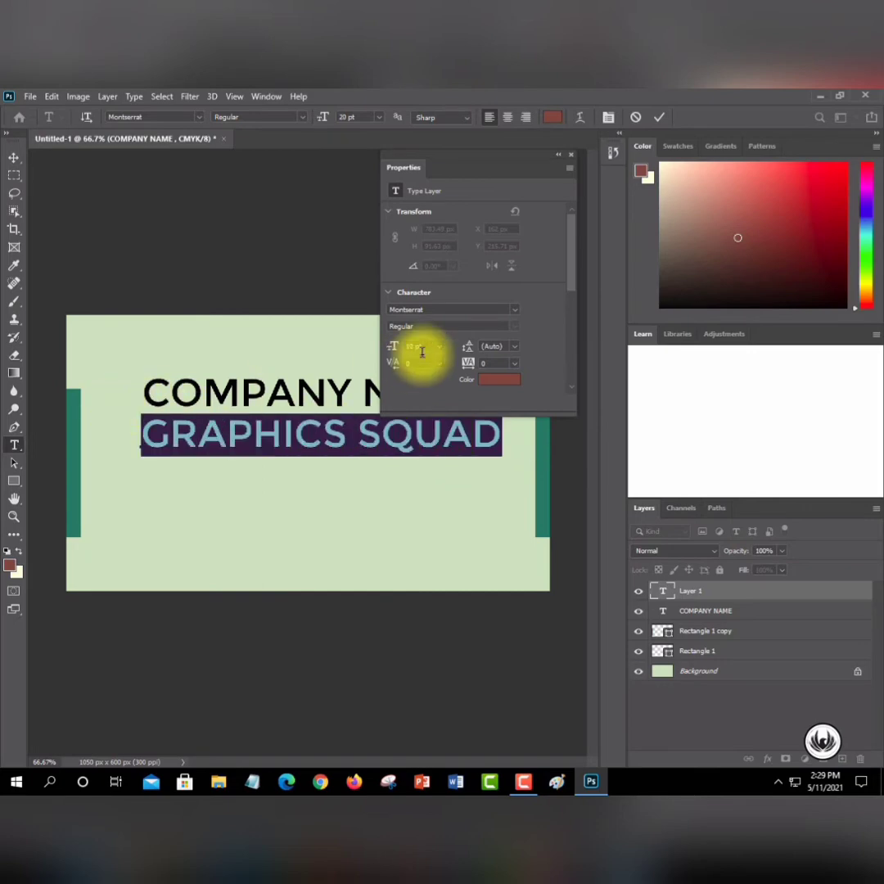
drag(414, 346, 387, 347)
key(BackSpace)
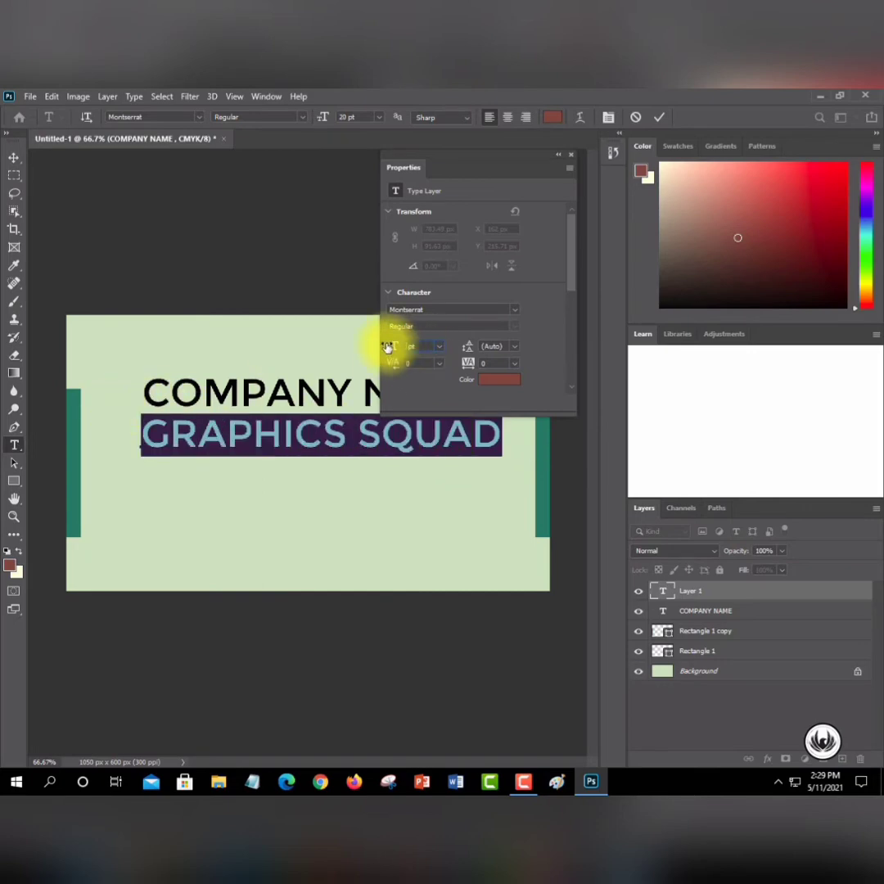
text(12)
key(Return)
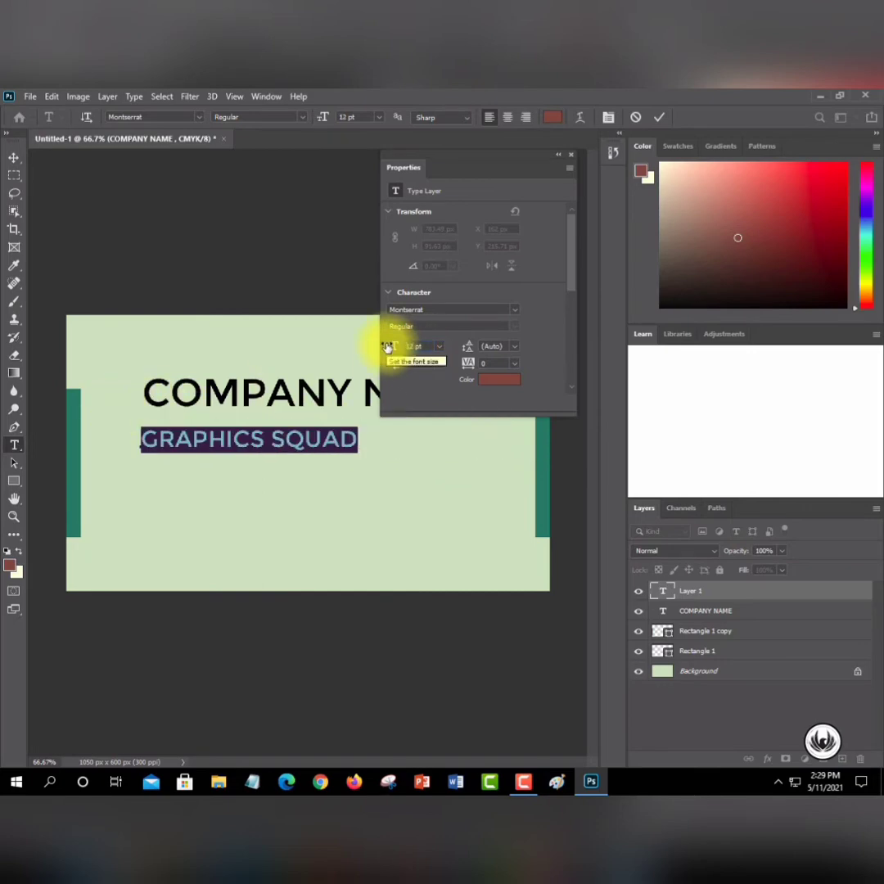
- Change the color of the selected GRAPHICS SQUAD text to black, 000000
click(499, 380)
click(414, 404)
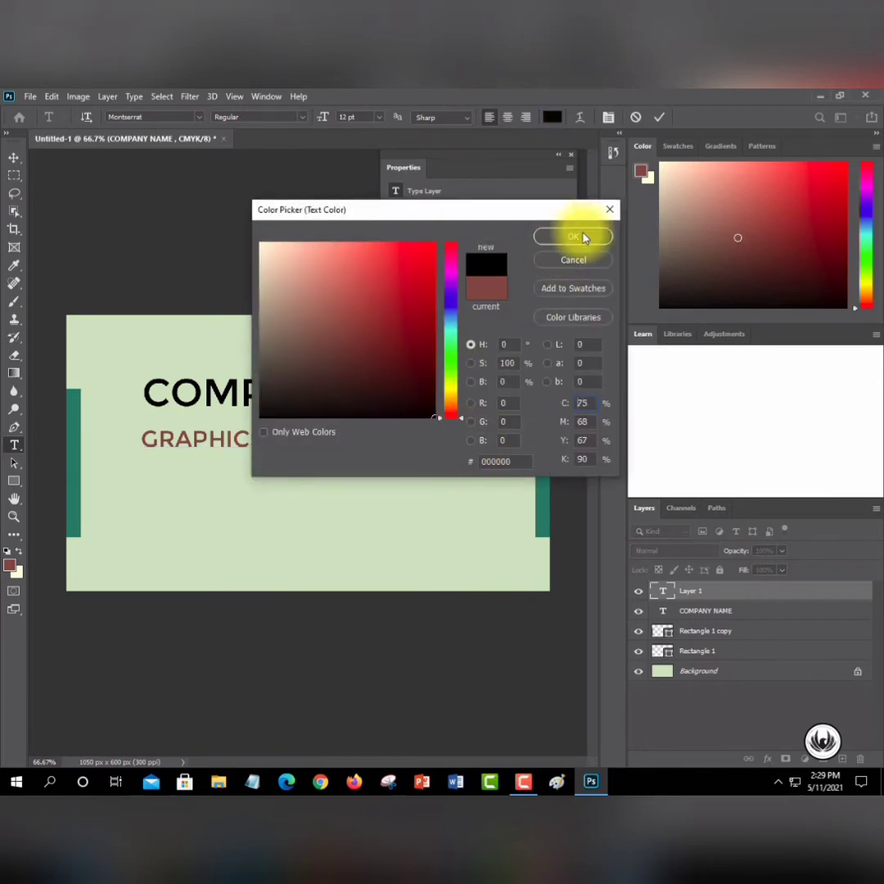
click(572, 235)
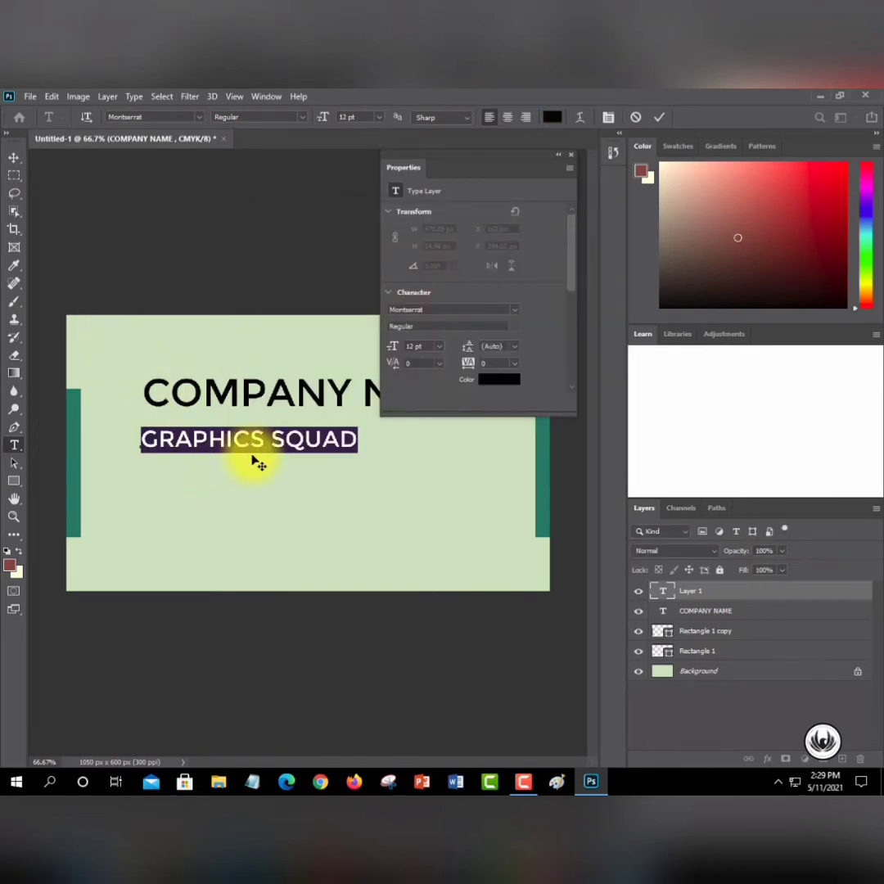
- Move GRAPHICS SQUAD right beneath the middle of COMPANY NAME and change its font to Berlin Sans FB Demi
drag(254, 462, 280, 415)
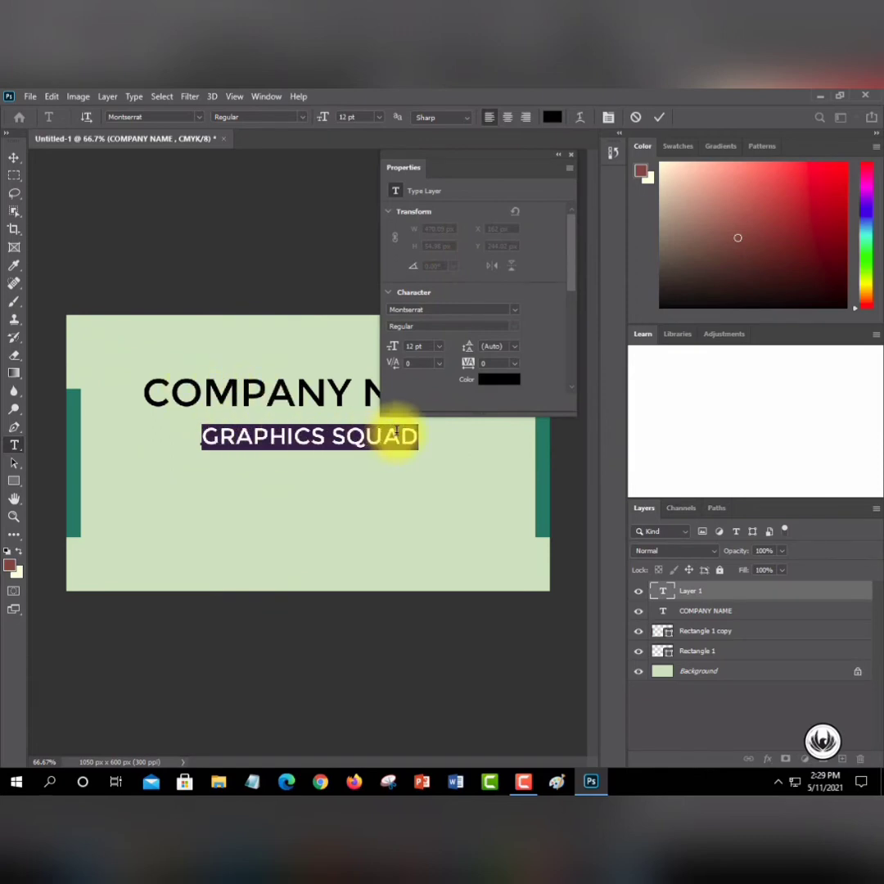
click(463, 309)
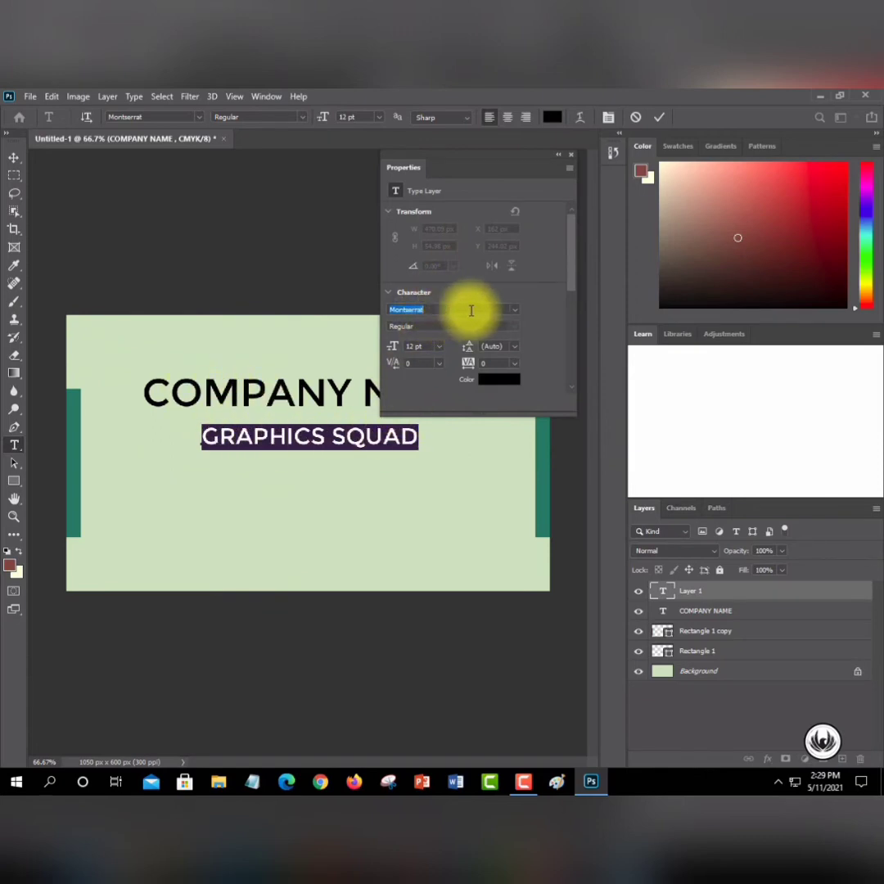
click(515, 311)
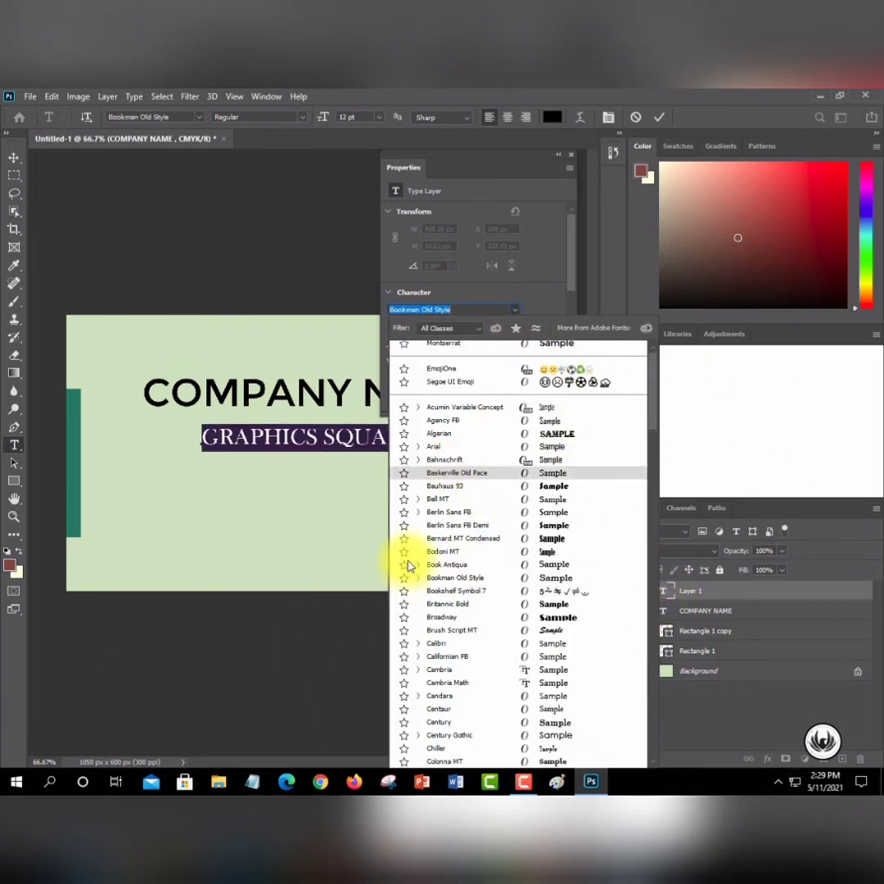
click(560, 532)
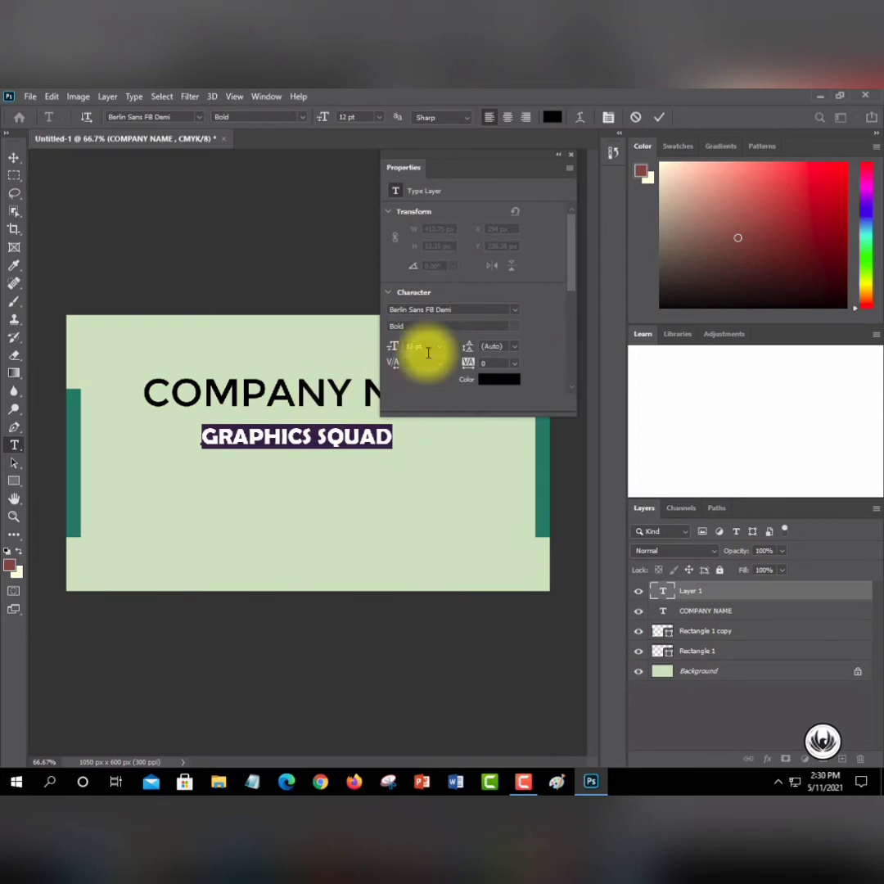
- Nudge GRAPHICS SQUAD slightly right to center it under COMPANY NAME, commit the text, and select the COMPANY NAME layer
click(560, 158)
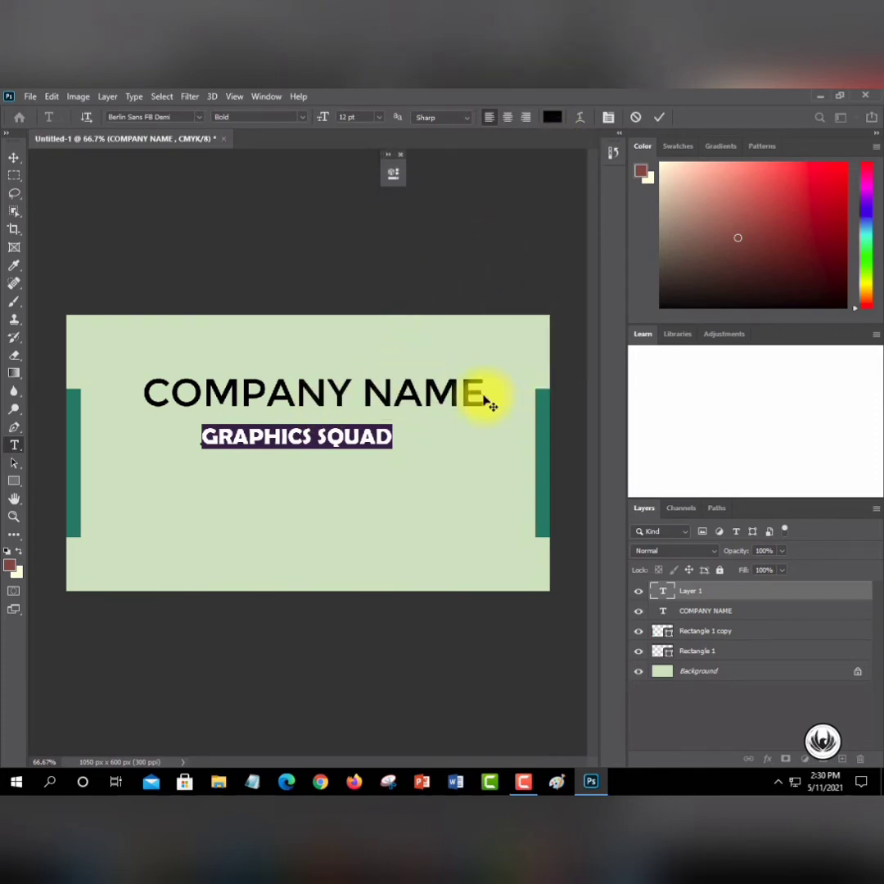
drag(484, 400, 508, 405)
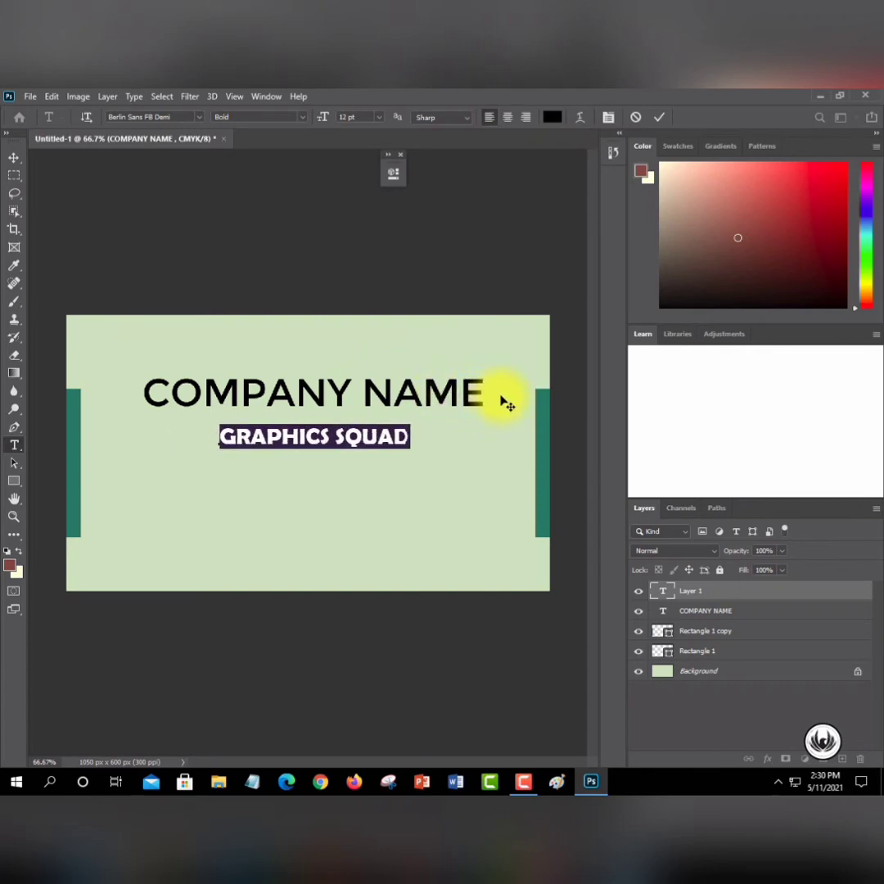
click(14, 392)
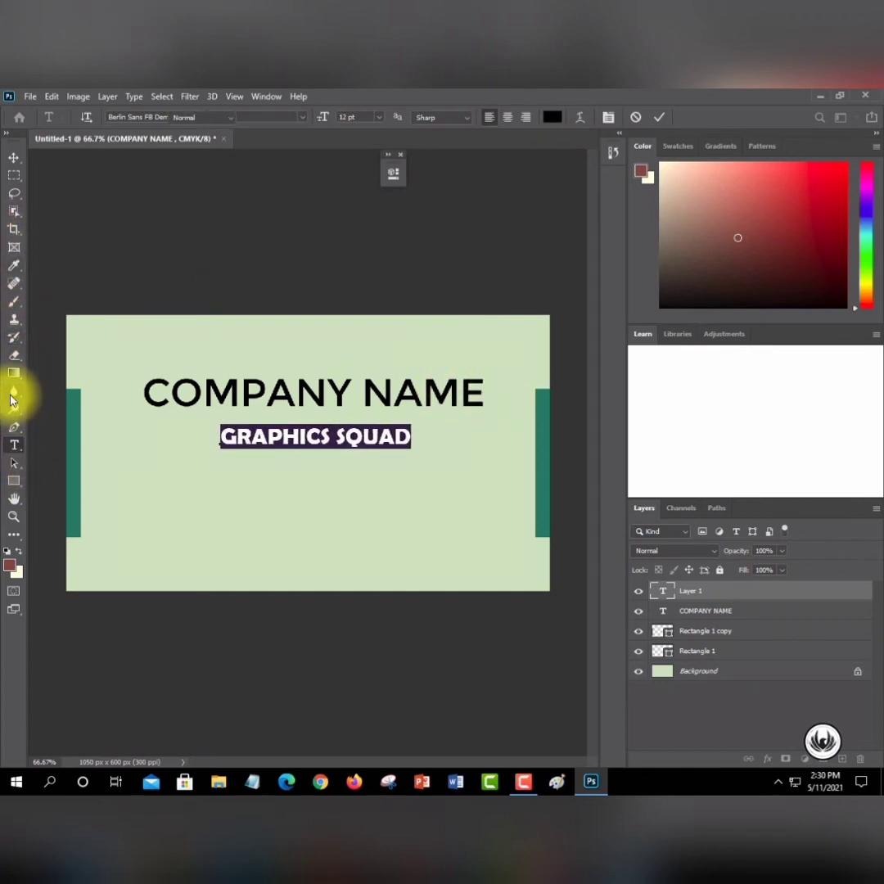
click(14, 157)
click(182, 396)
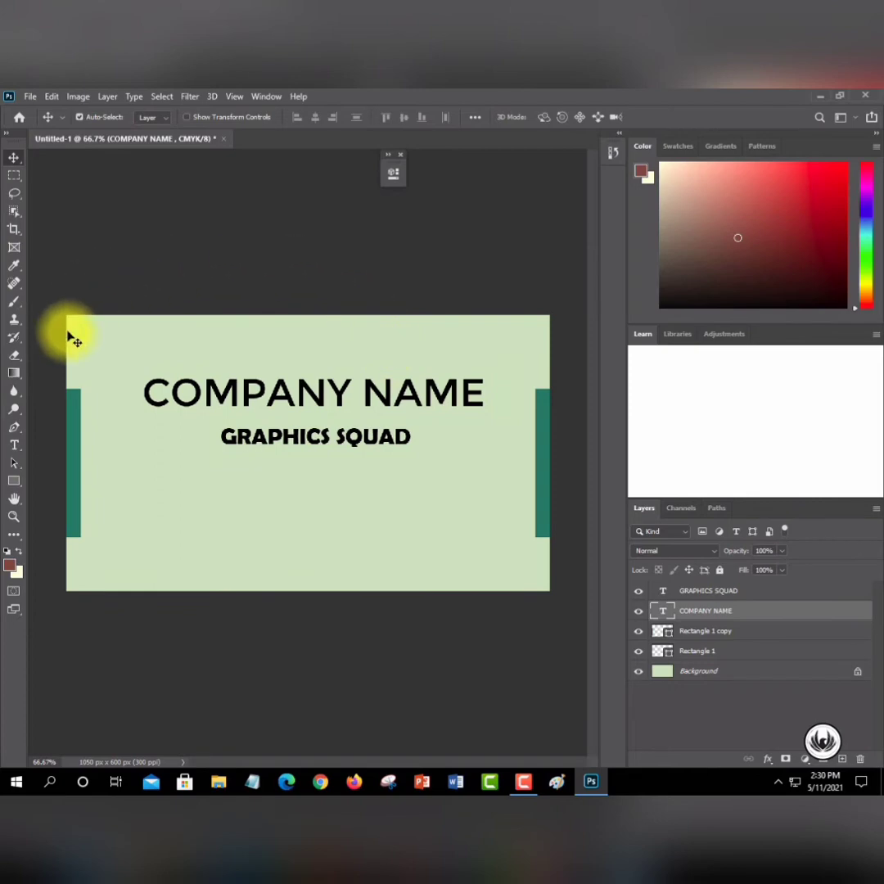
- Select the COMPANY NAME text, preview other fonts on it, and keep Montserrat
click(18, 447)
click(153, 394)
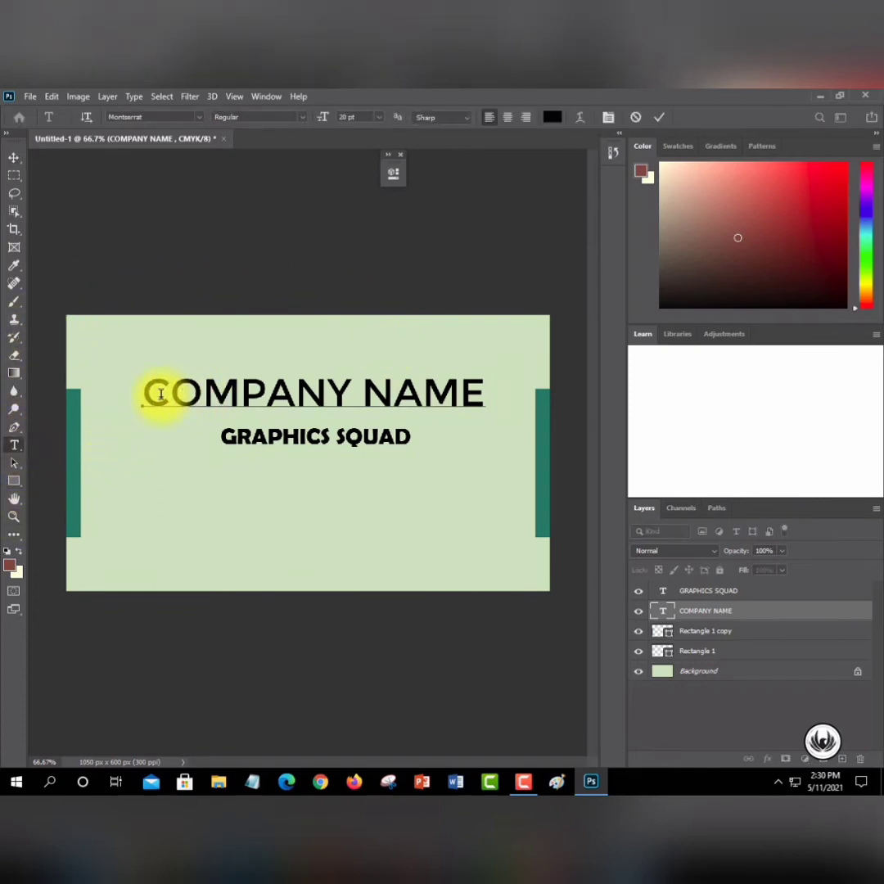
drag(144, 393, 488, 393)
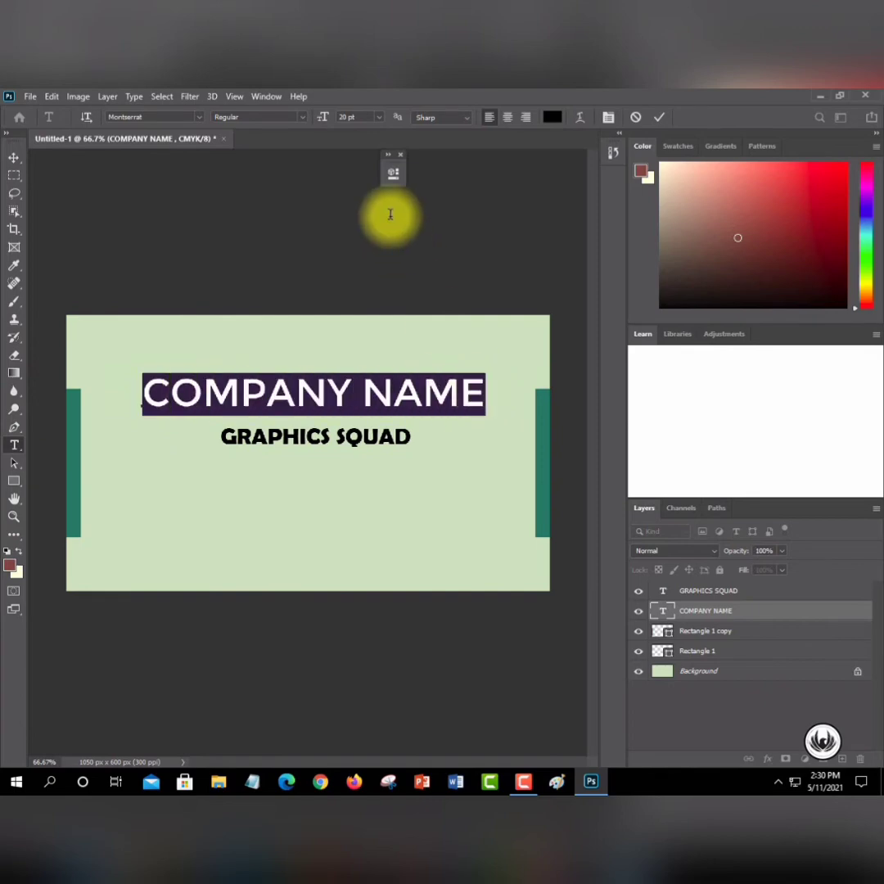
click(391, 158)
click(437, 311)
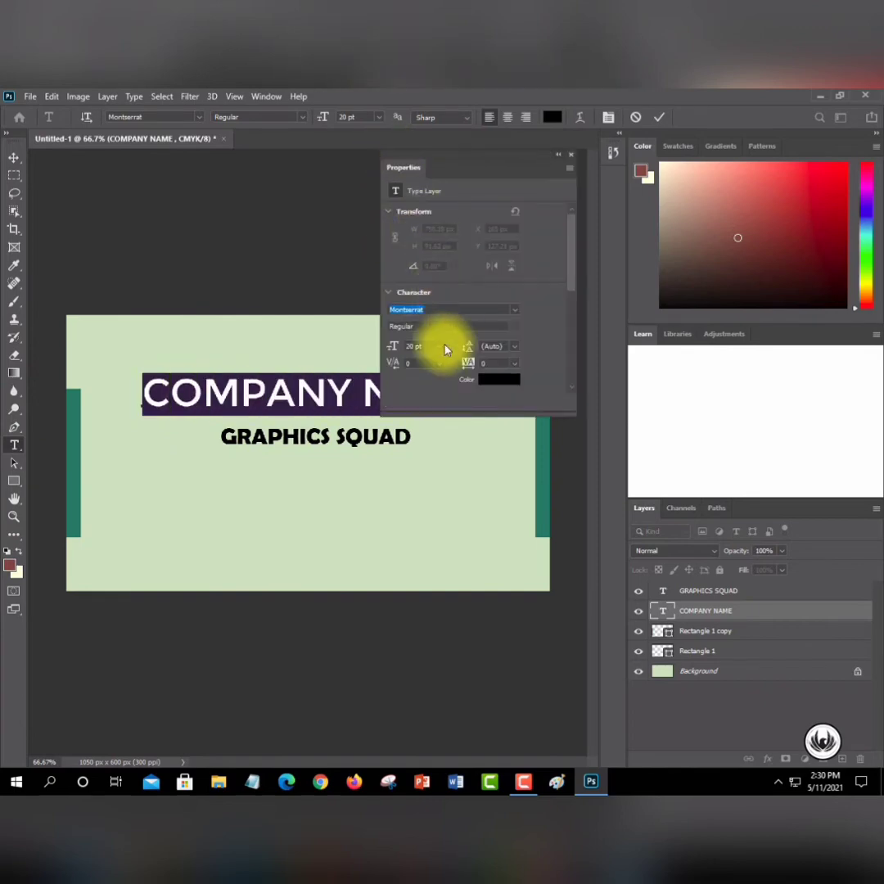
click(516, 311)
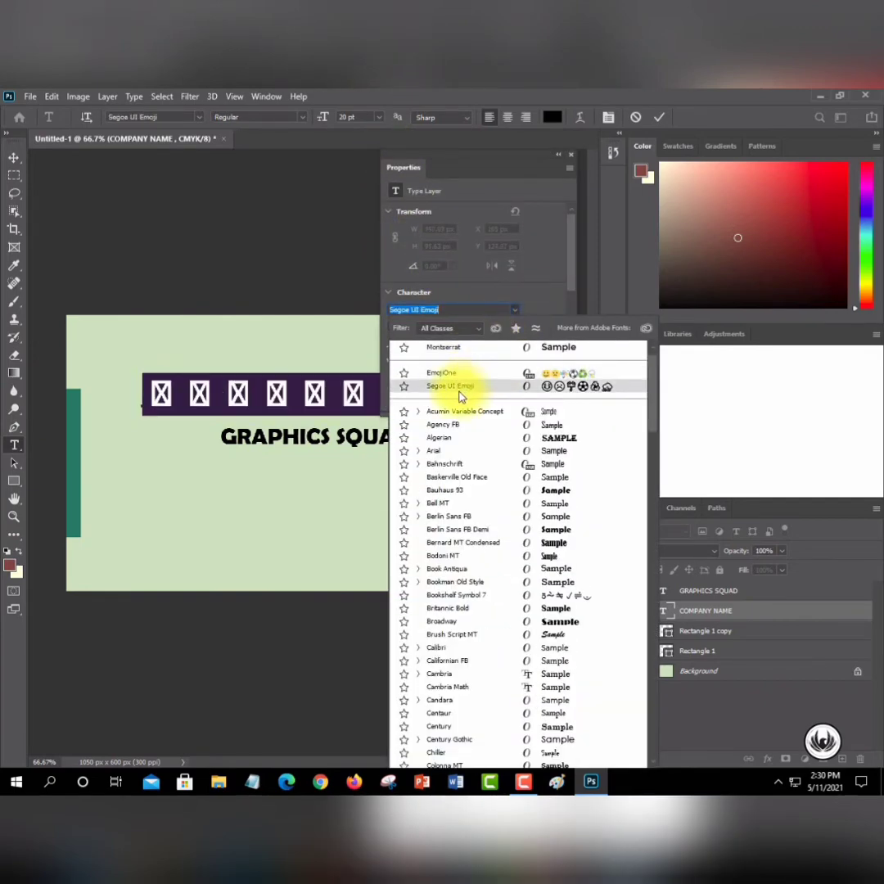
click(434, 350)
click(558, 155)
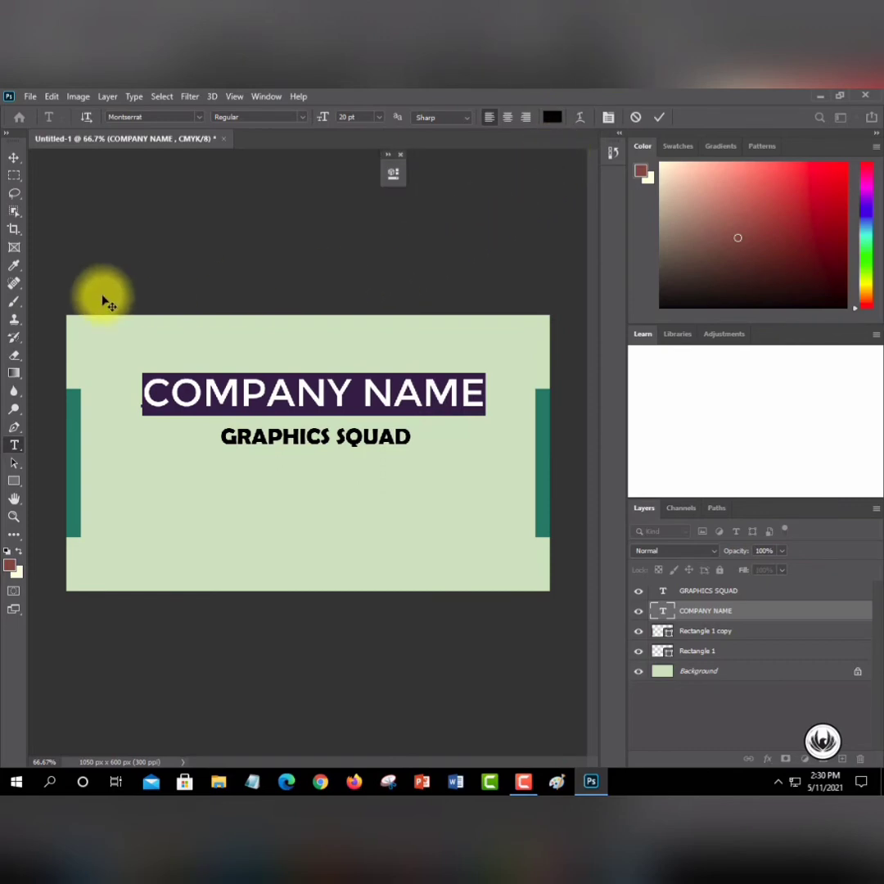
- Try to enter the address line in a thin text box drawn below GRAPHICS SQUAD, and commit it with ADD
click(15, 427)
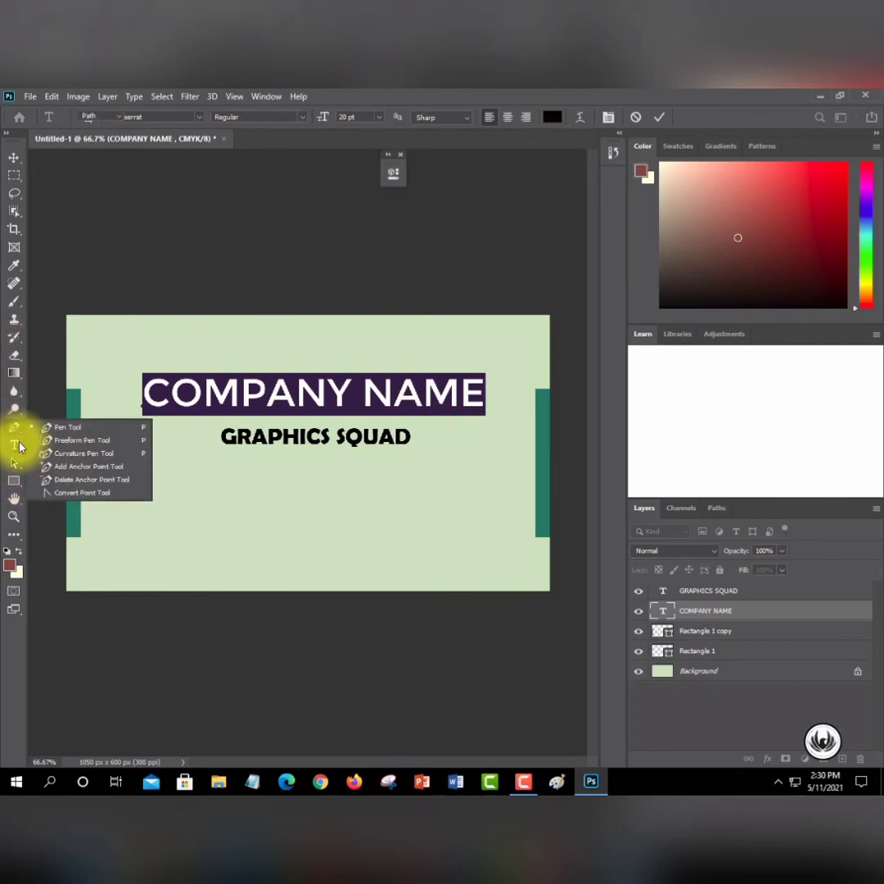
click(15, 445)
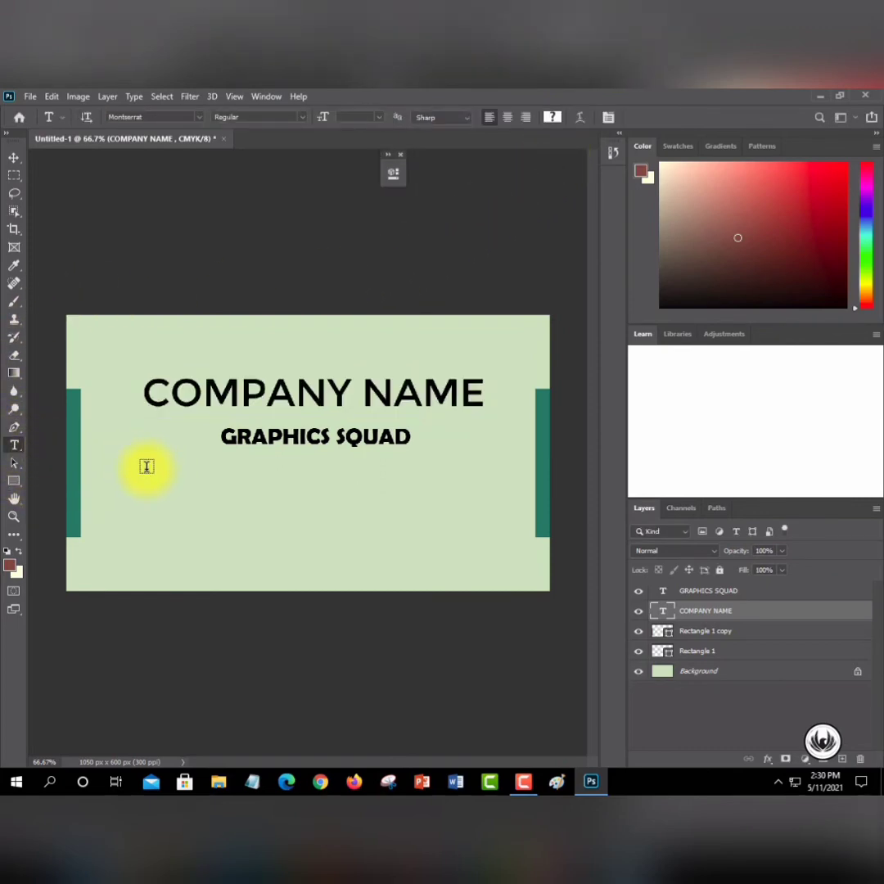
drag(145, 474, 348, 486)
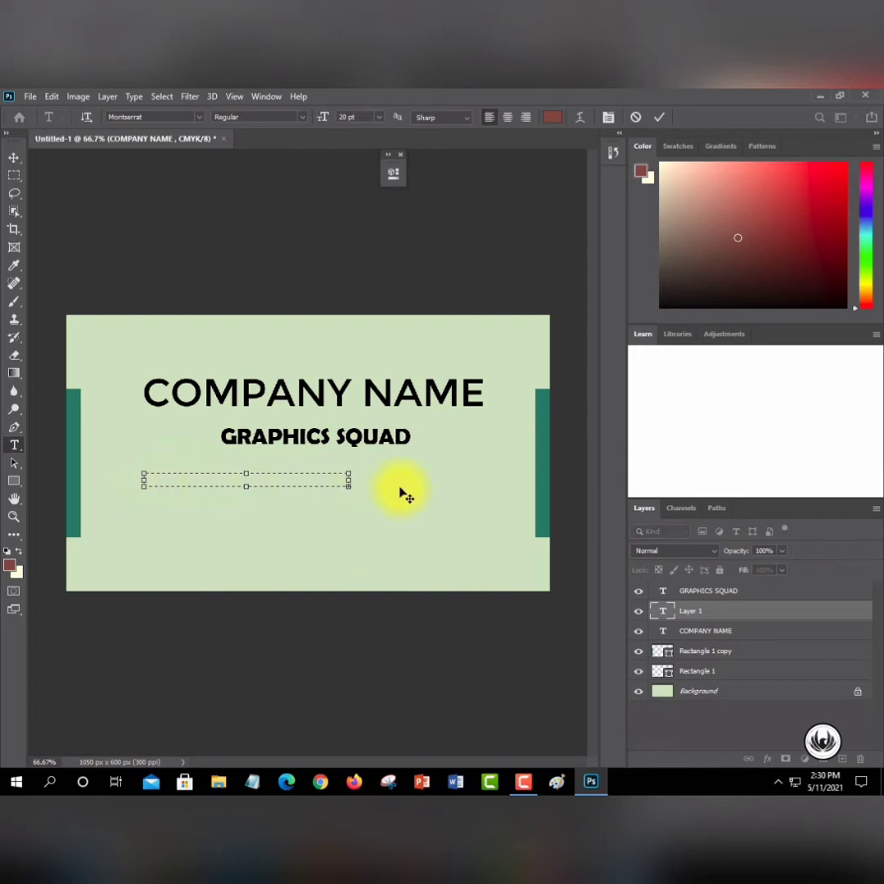
click(345, 284)
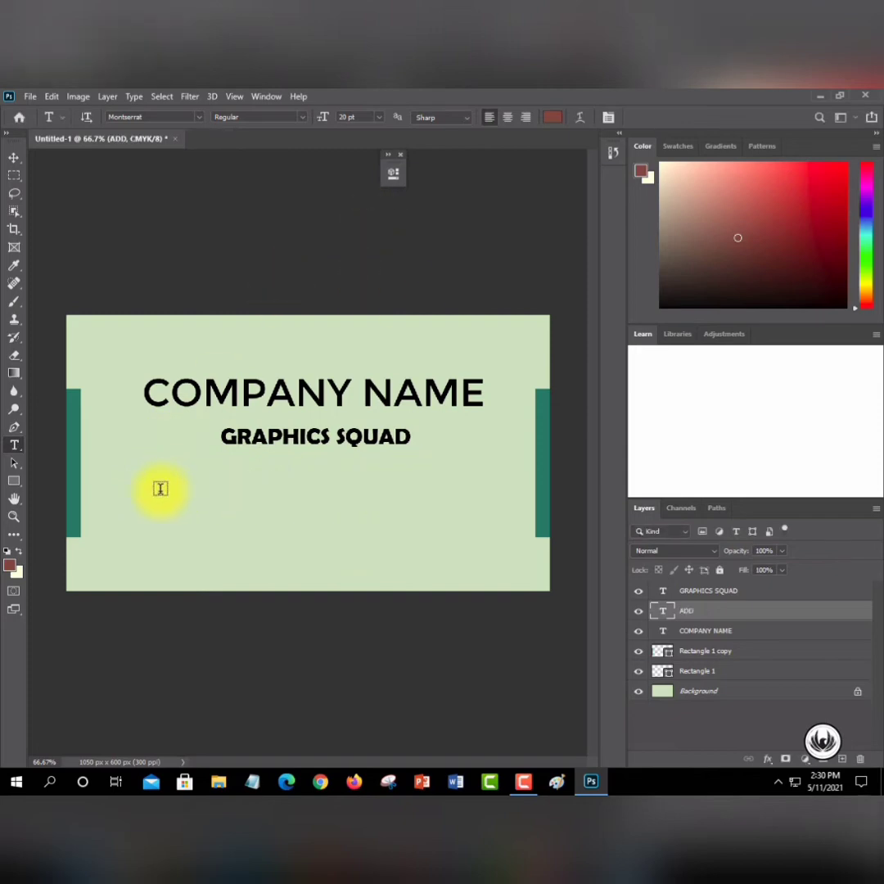
- Add a point text line reading ADDRESS below GRAPHICS SQUAD, starting near the left end of COMPANY NAME
click(156, 494)
text(ADD)
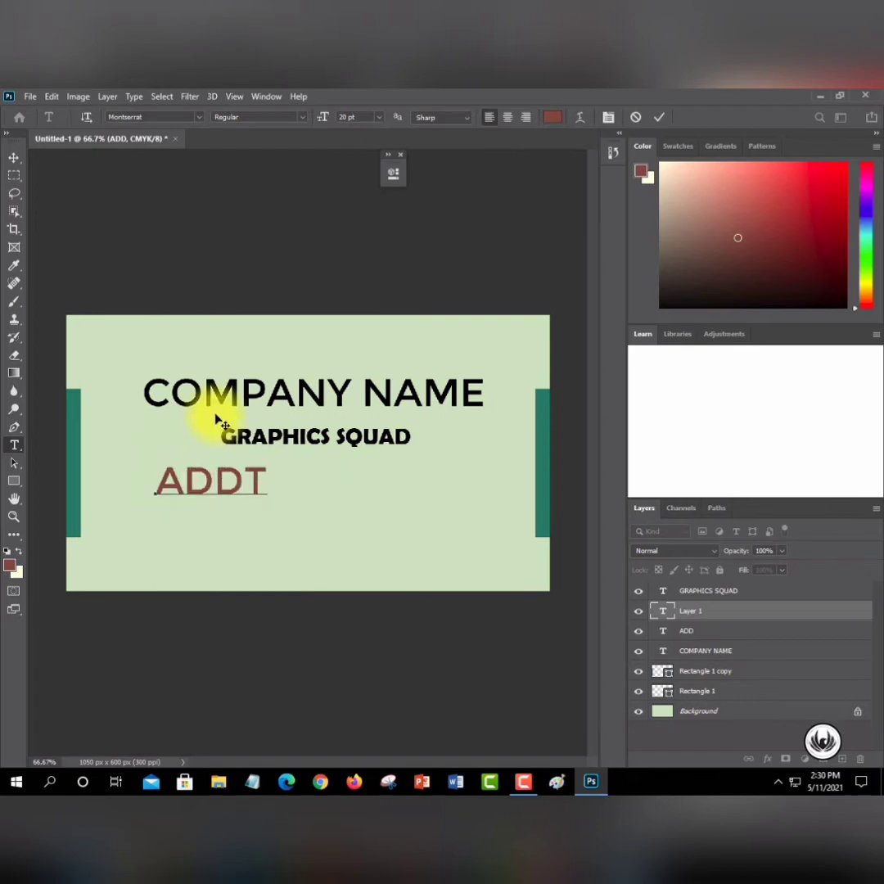
text(RE)
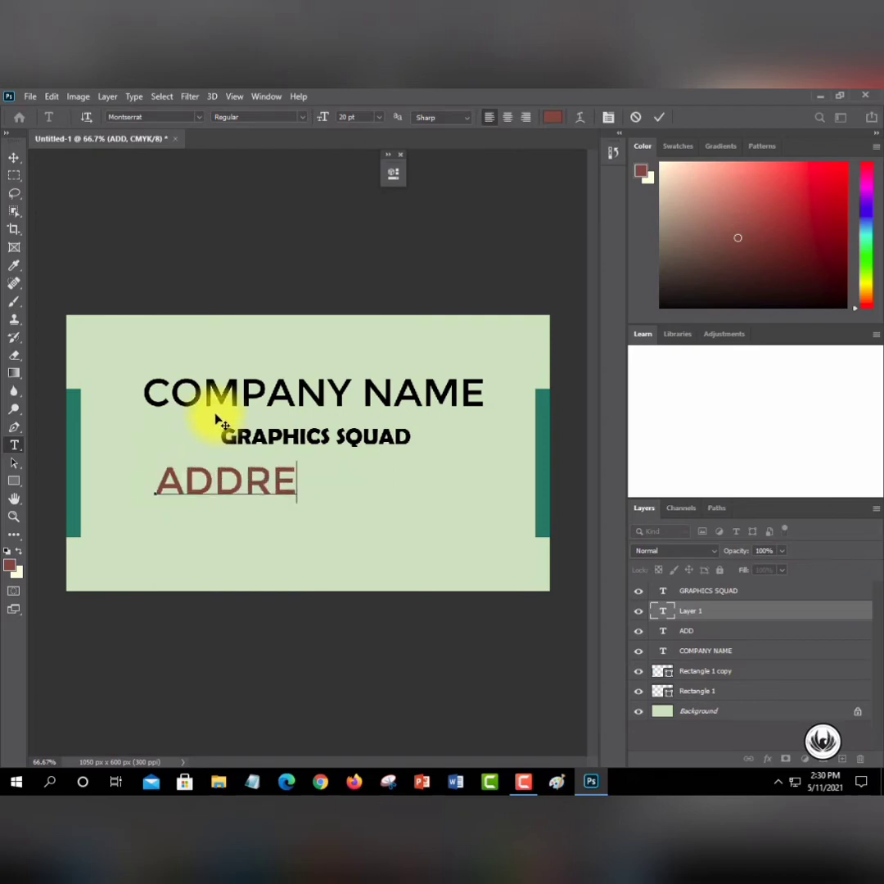
text(SS)
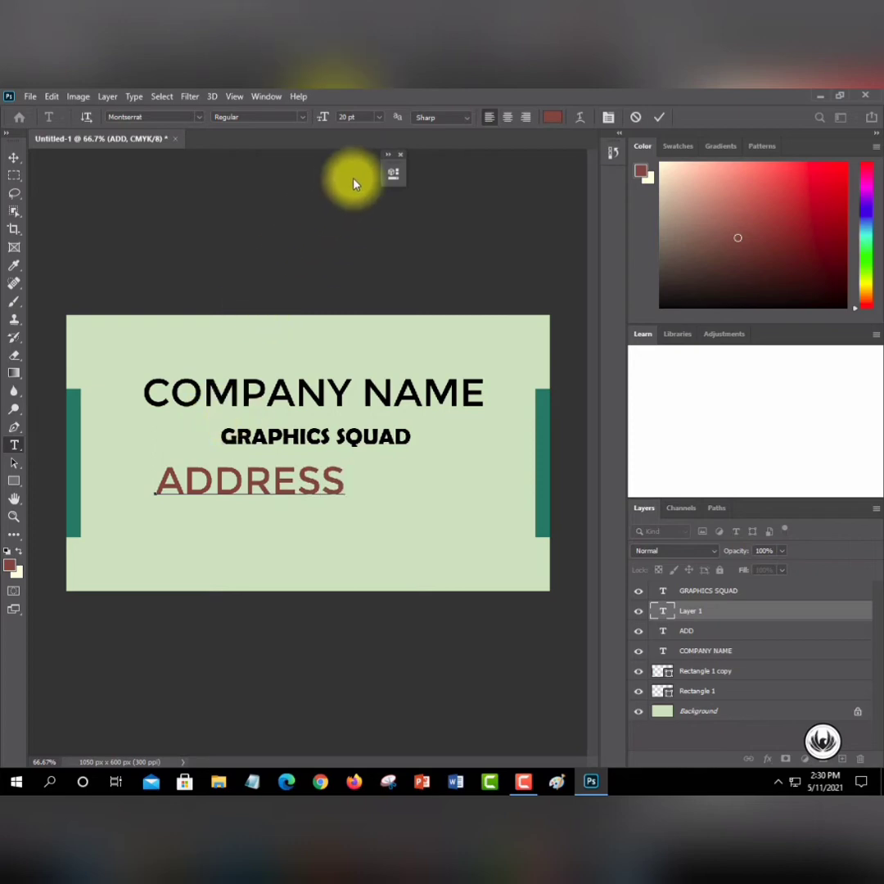
- Set the size of the selected ADDRESS text to 6 pt and move it slightly right
drag(345, 487, 162, 490)
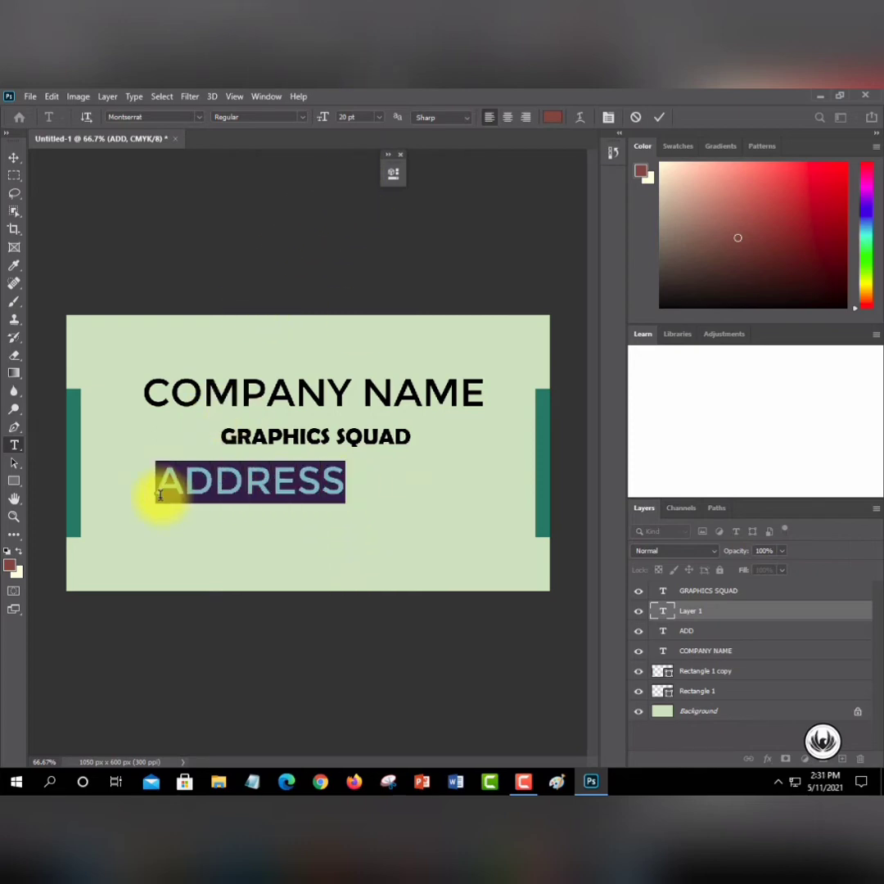
click(387, 157)
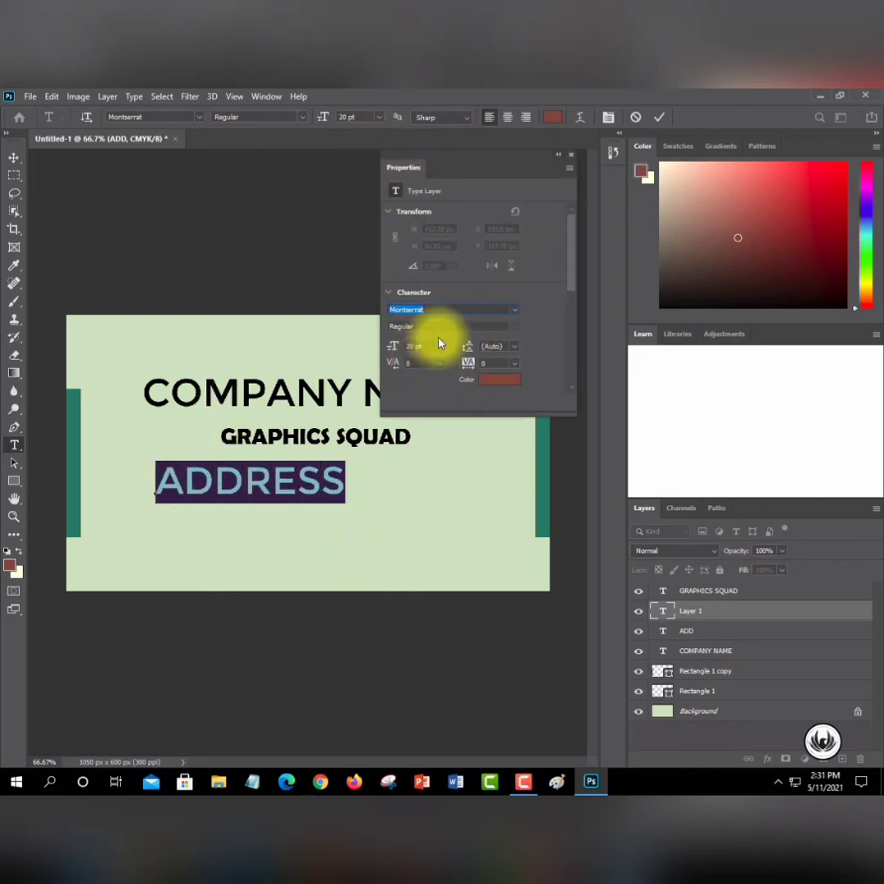
click(399, 348)
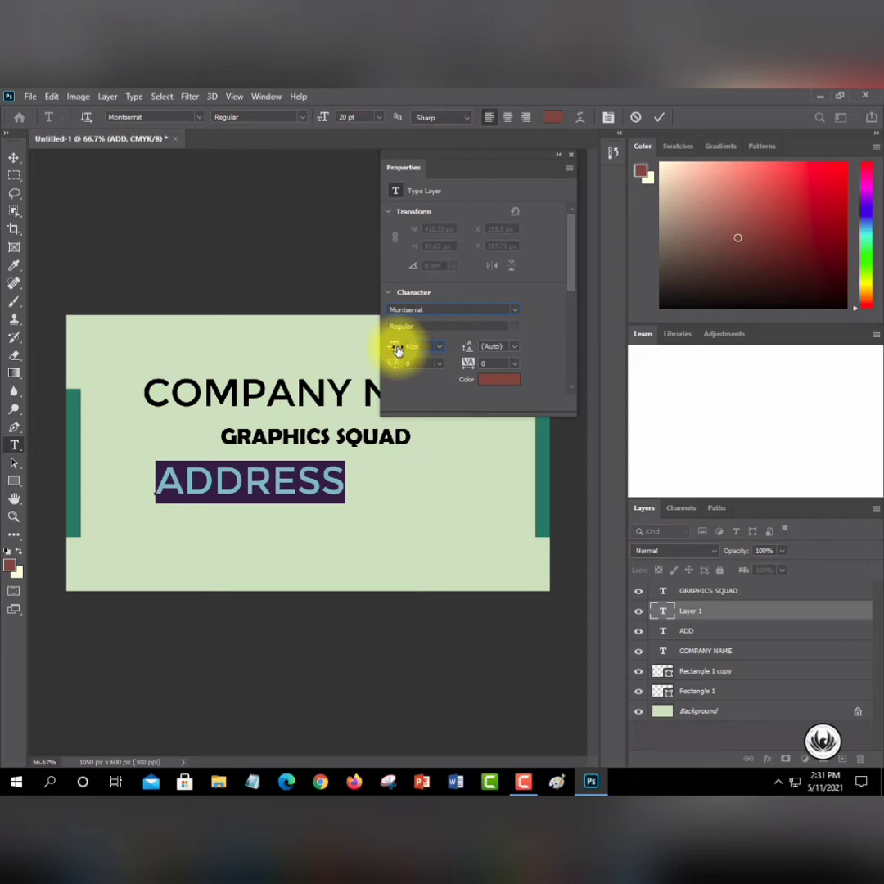
text(6)
key(Return)
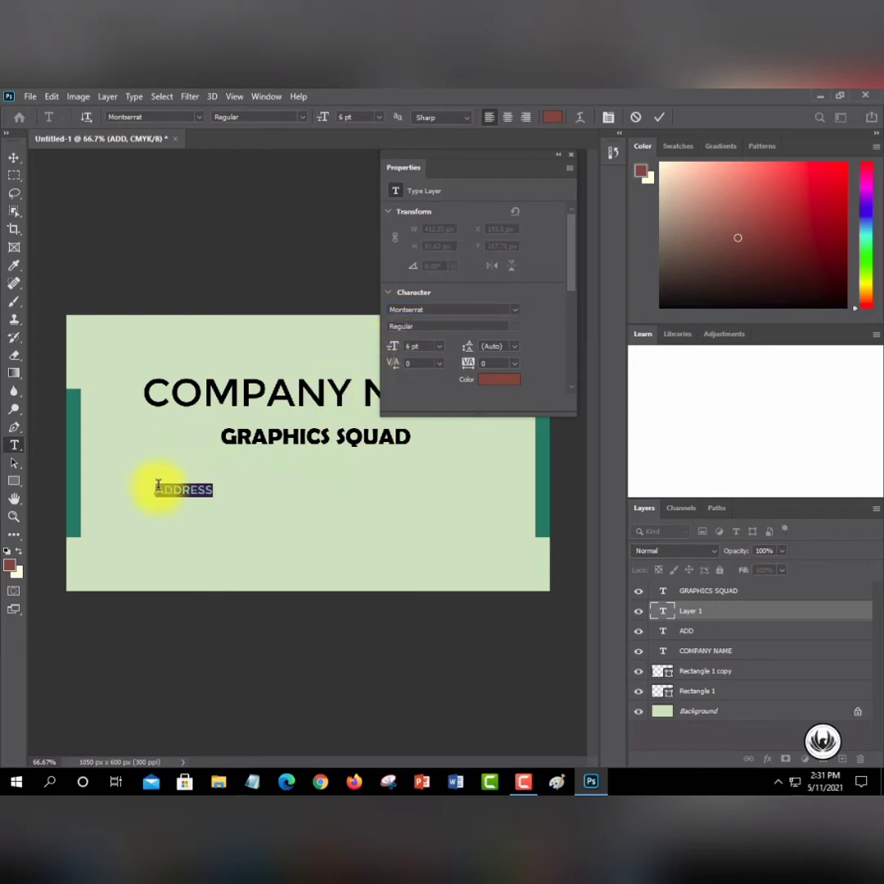
drag(193, 509, 221, 507)
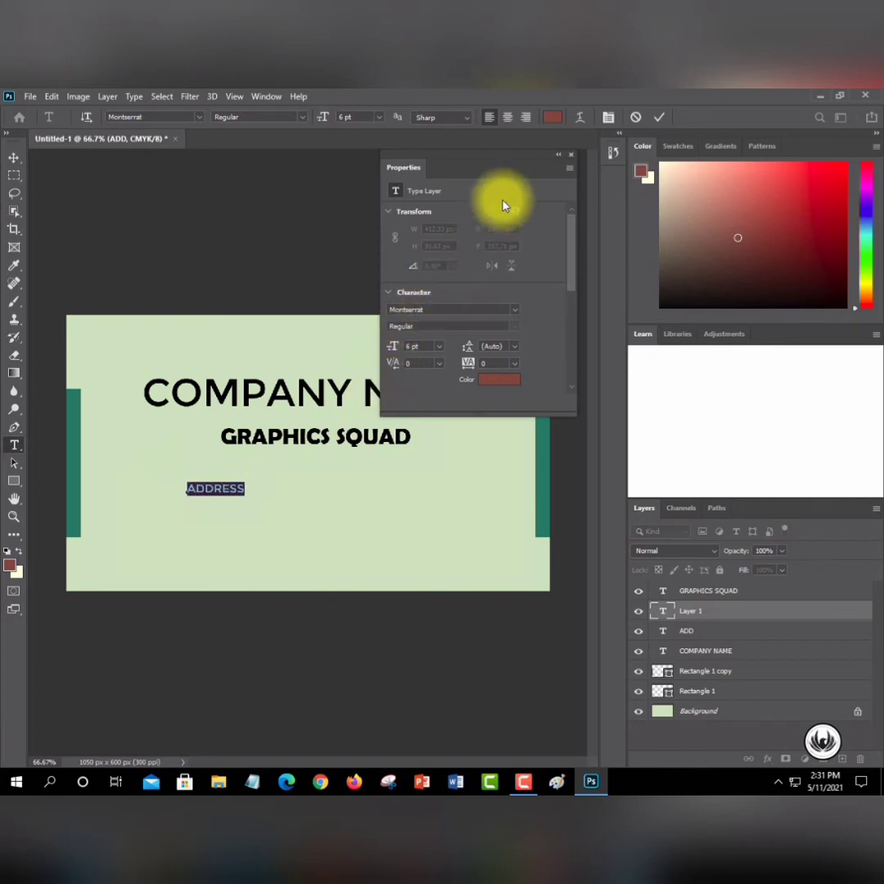
- Change the color of the selected ADDRESS text to black
click(505, 383)
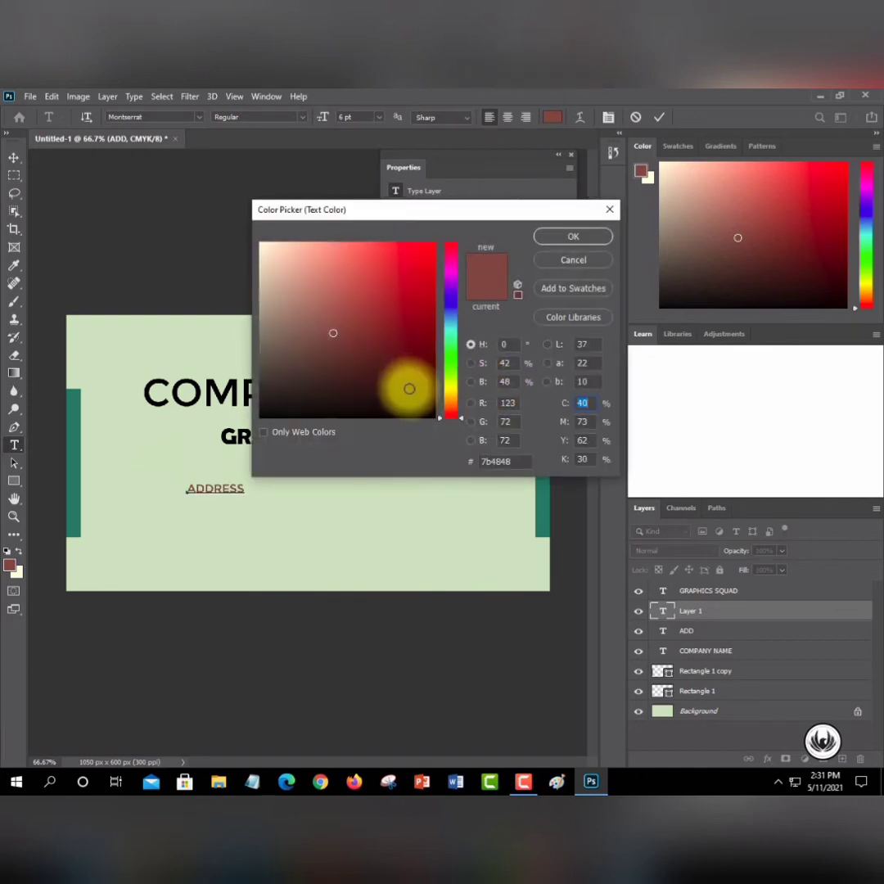
drag(408, 389, 438, 419)
click(567, 239)
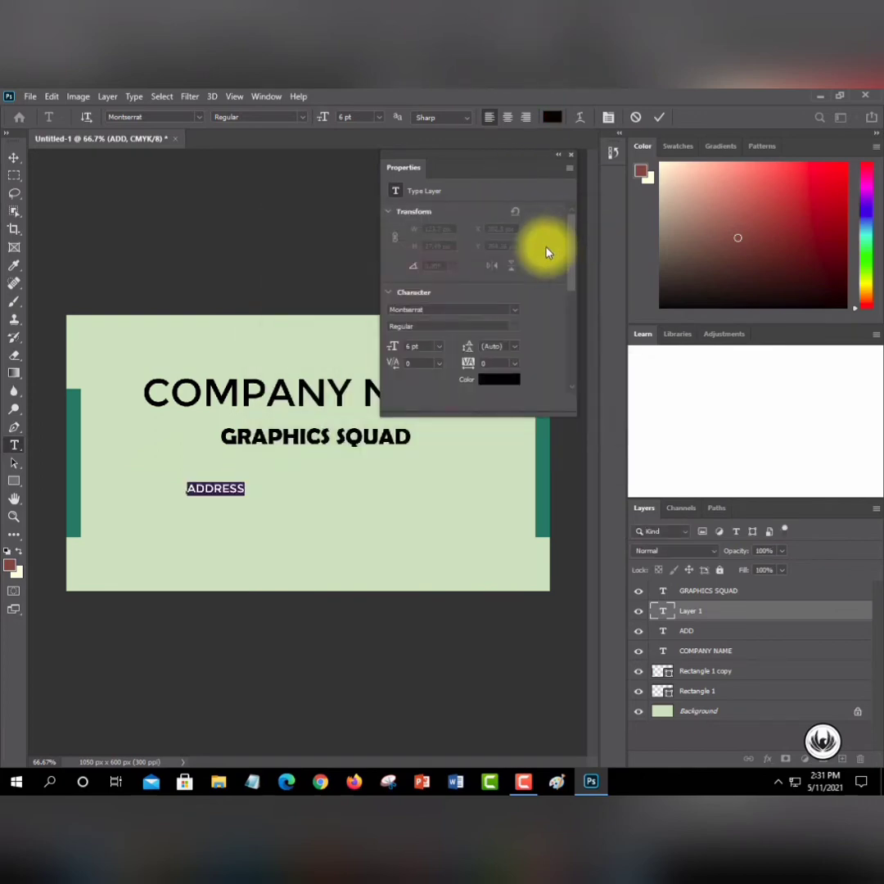
- Set the ADDRESS text's size to 8 pt and move it left and slightly up, near COMPANY NAME's left end
drag(412, 347, 402, 350)
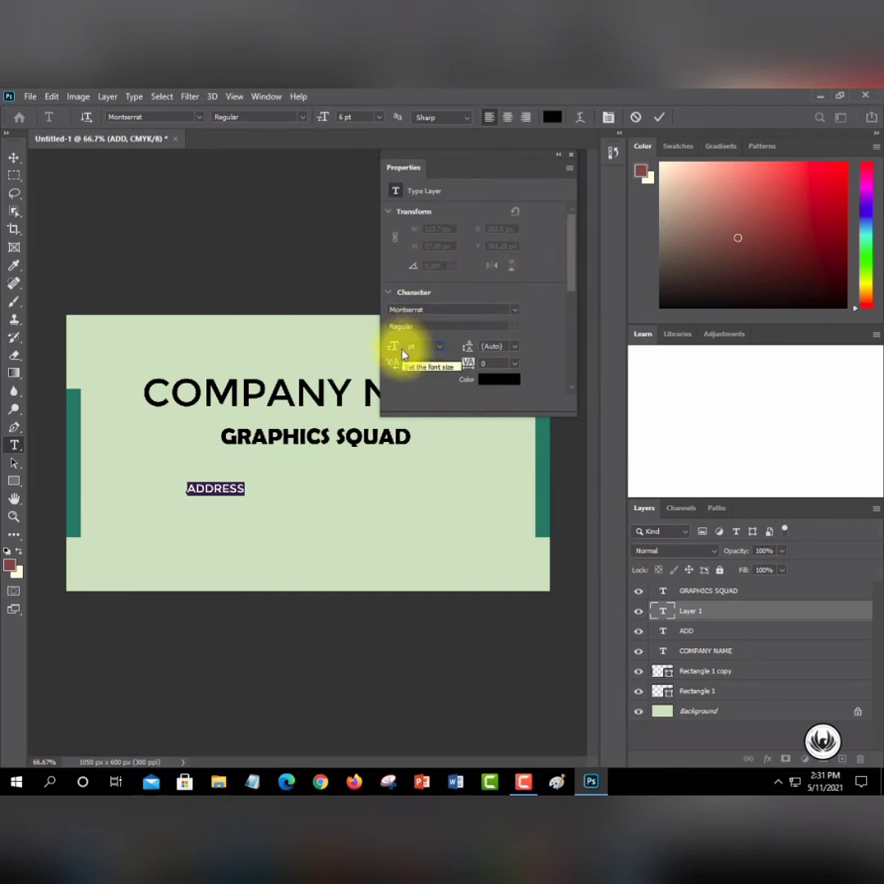
text(8)
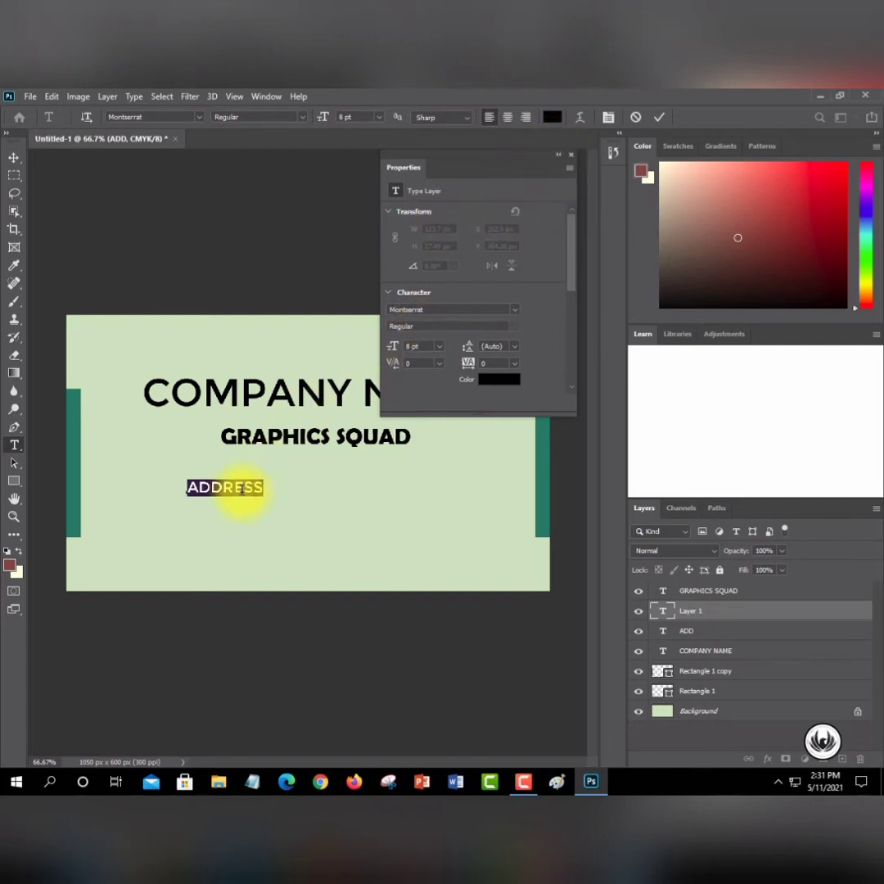
drag(223, 499, 200, 496)
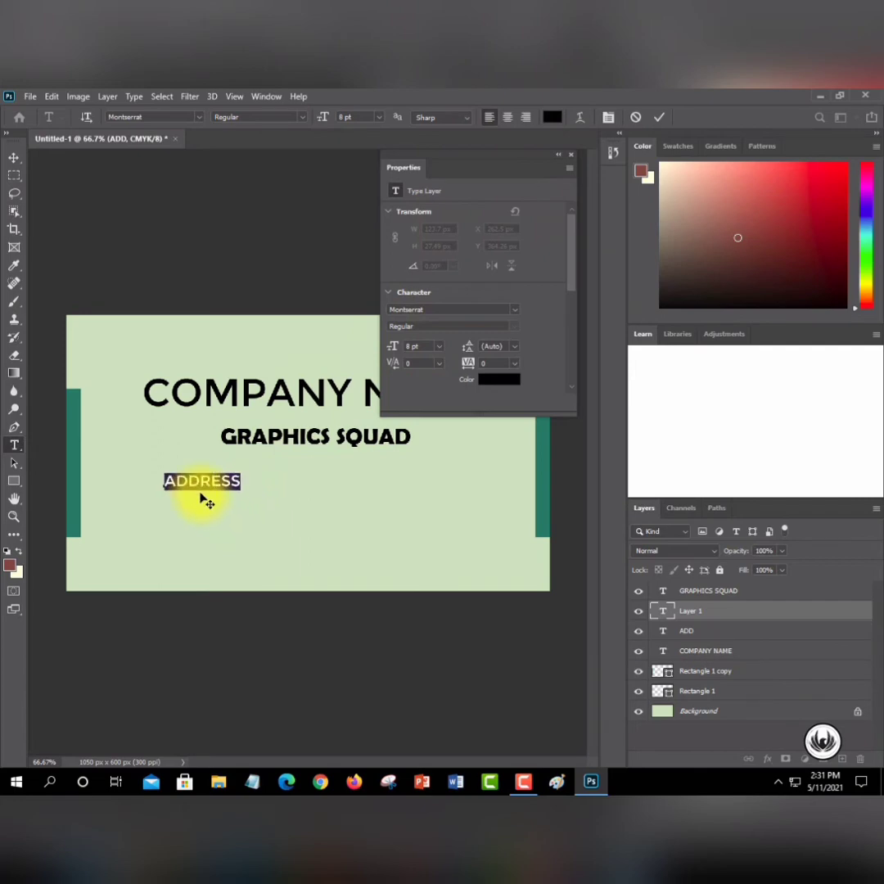
click(320, 290)
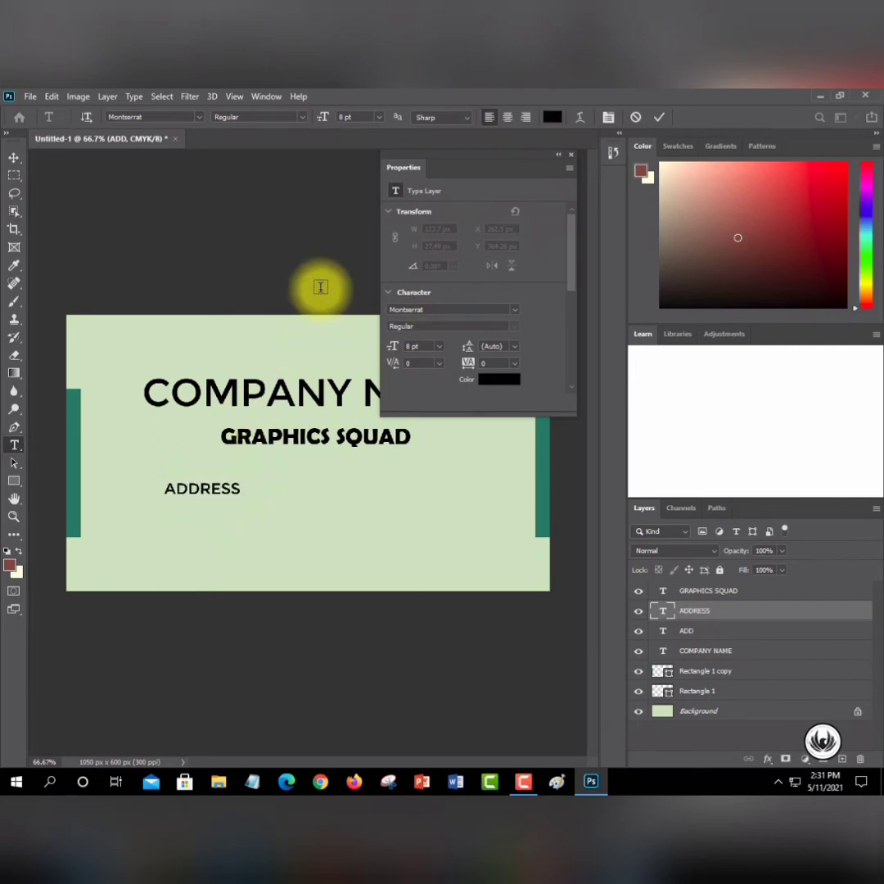
click(164, 515)
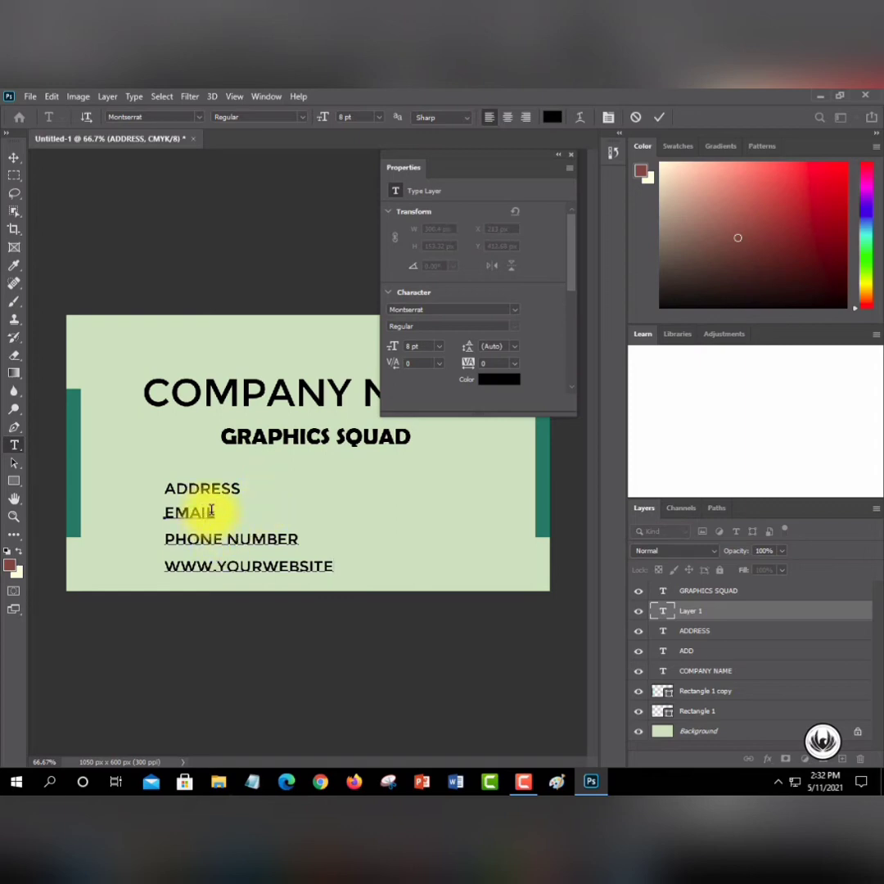
- Try replacing the EMAIL and PHONE NUMBER placeholders in the contact text with sample details
drag(212, 510, 167, 512)
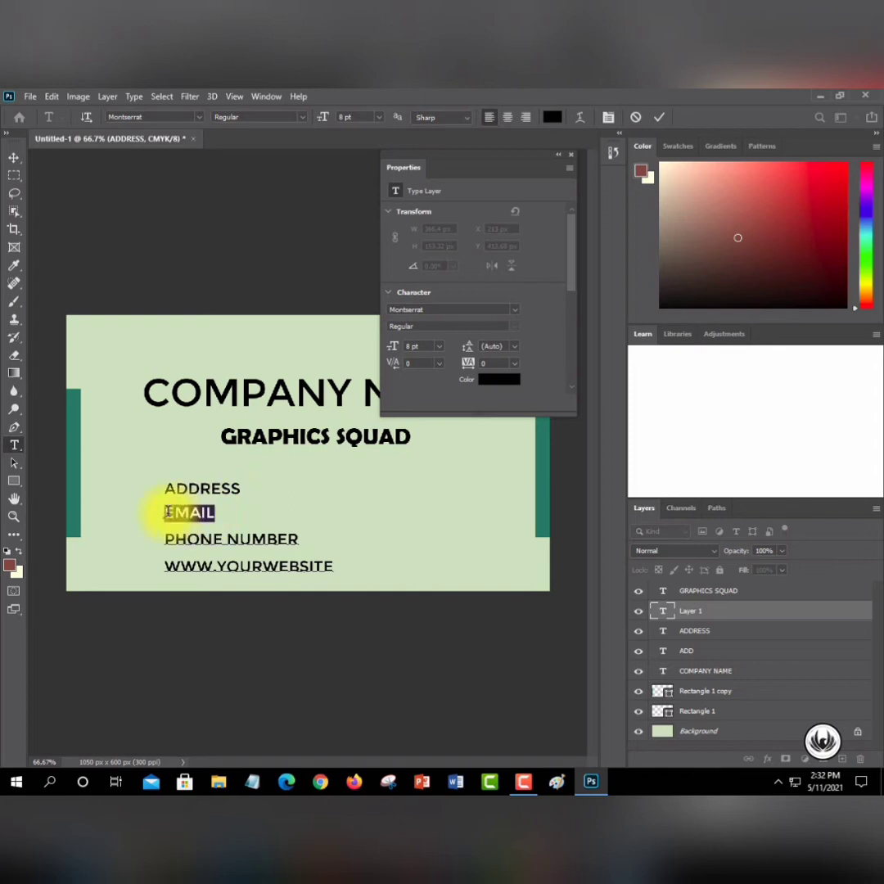
key(BackSpace)
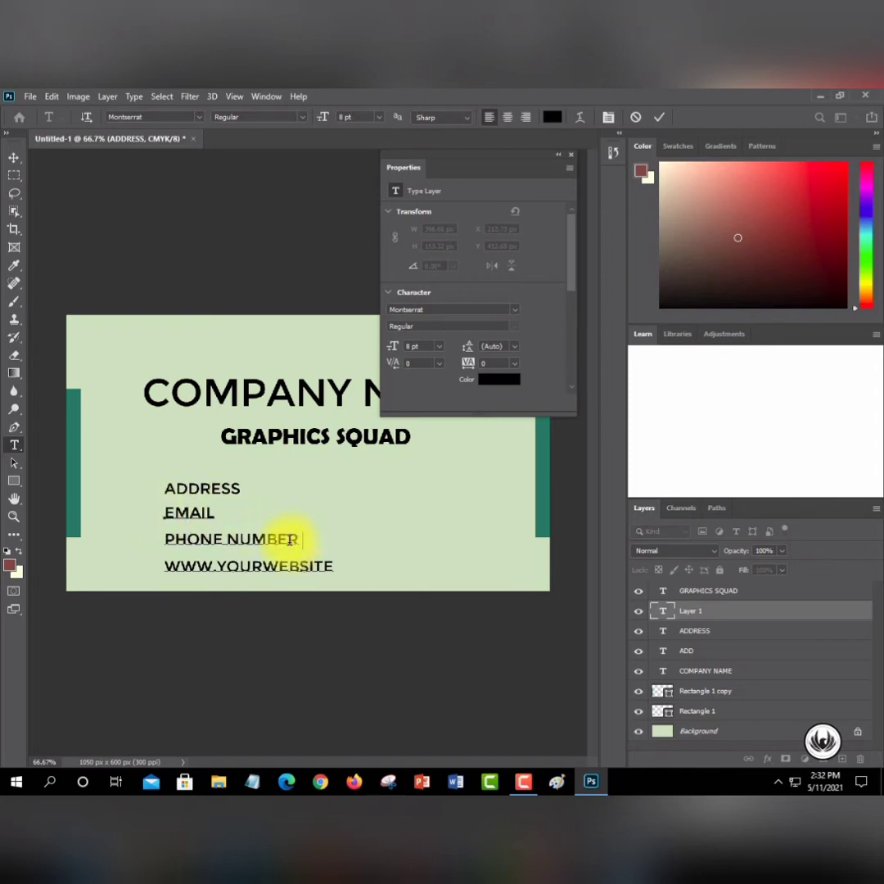
drag(300, 539, 174, 537)
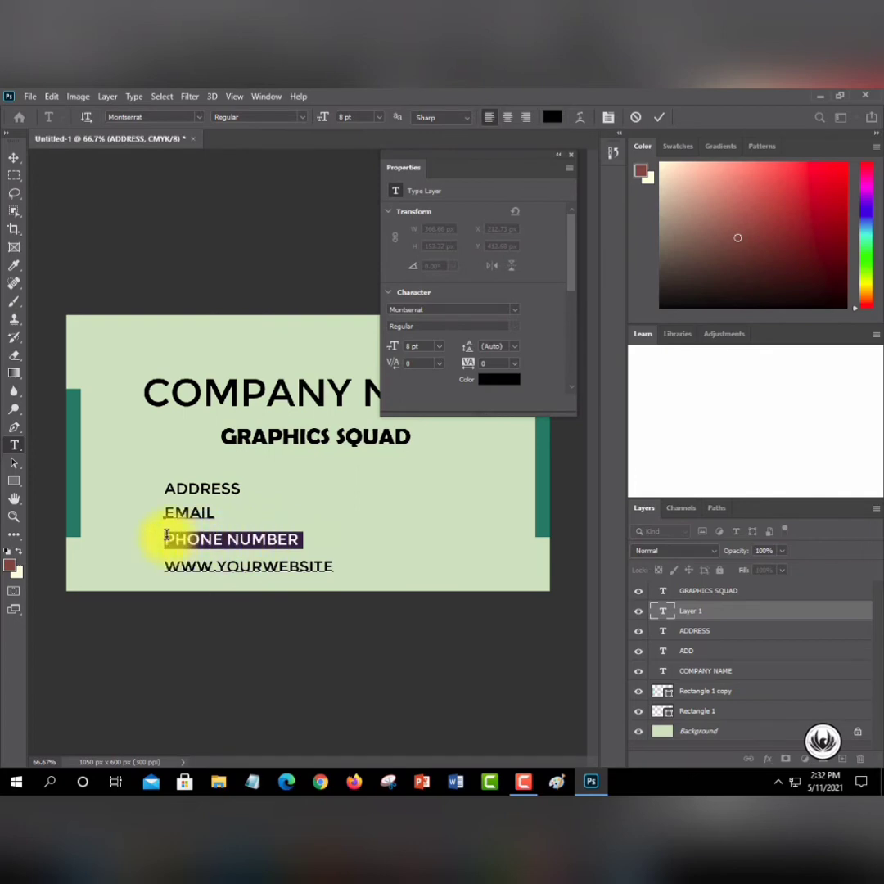
key(BackSpace)
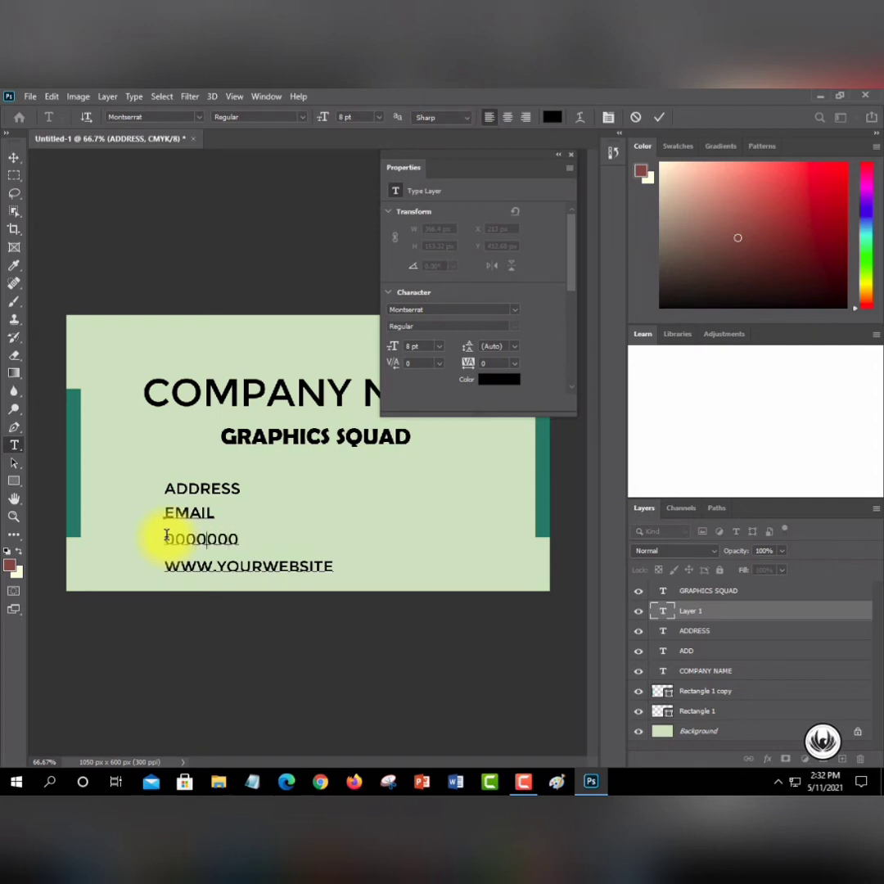
key(BackSpace)
key(BackSpace)
key(BackSpace)
key(BackSpace)
key(BackSpace)
key(BackSpace)
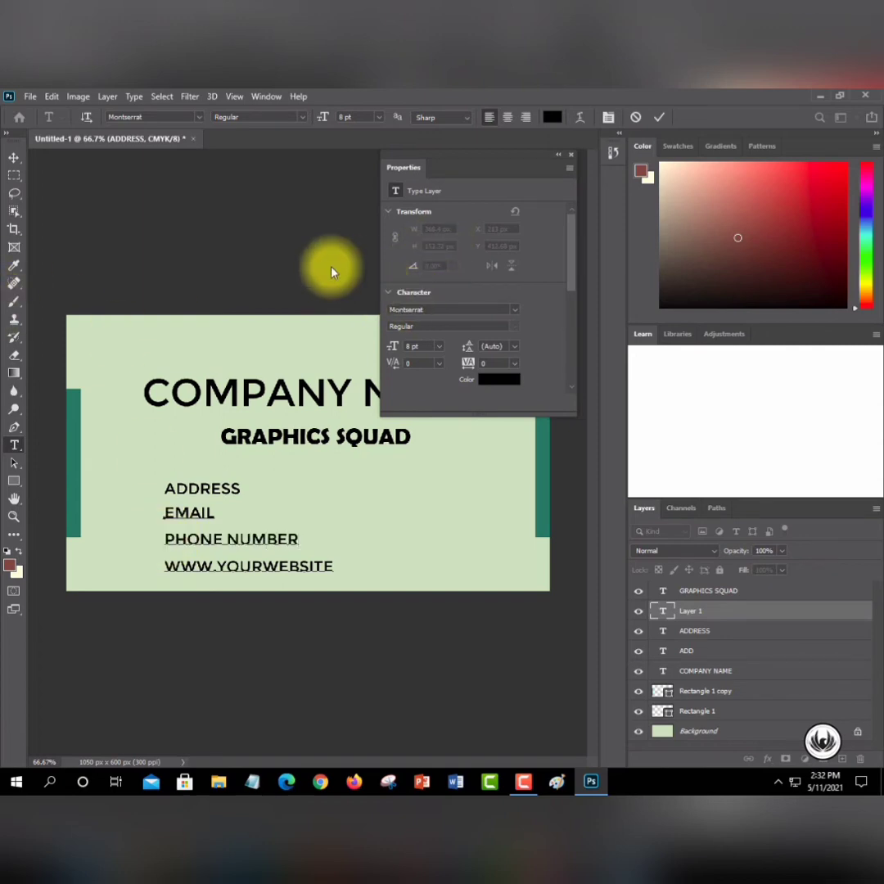
- Commit the three-line contact text and collapse the floating text properties to uncover the card
click(256, 272)
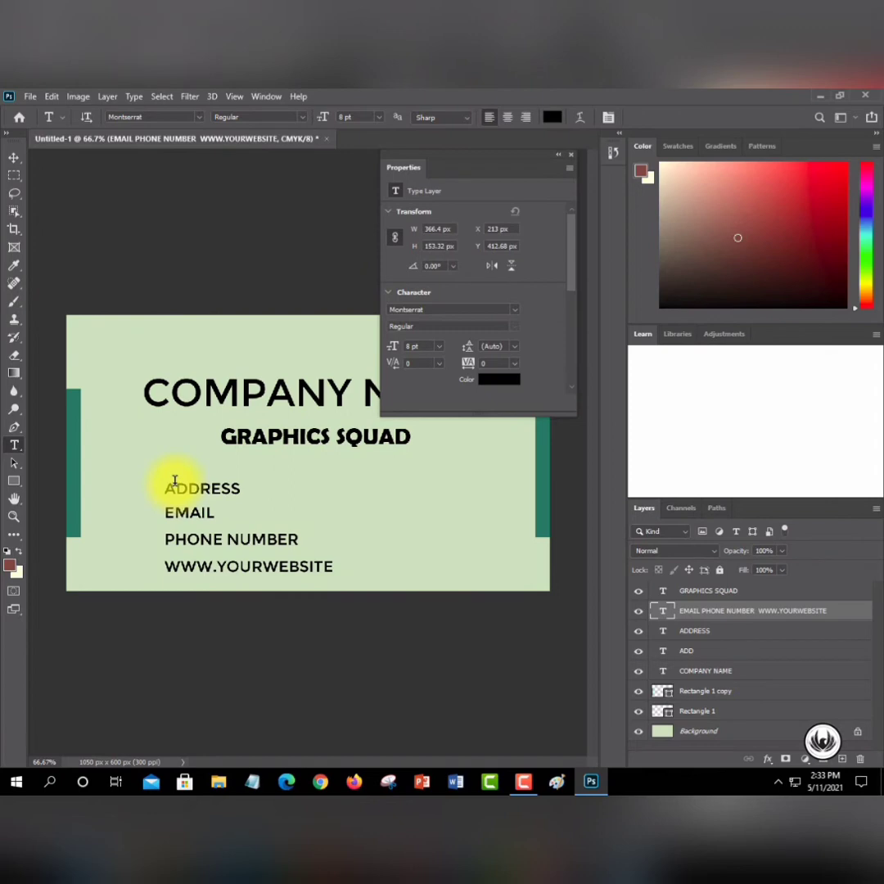
click(558, 155)
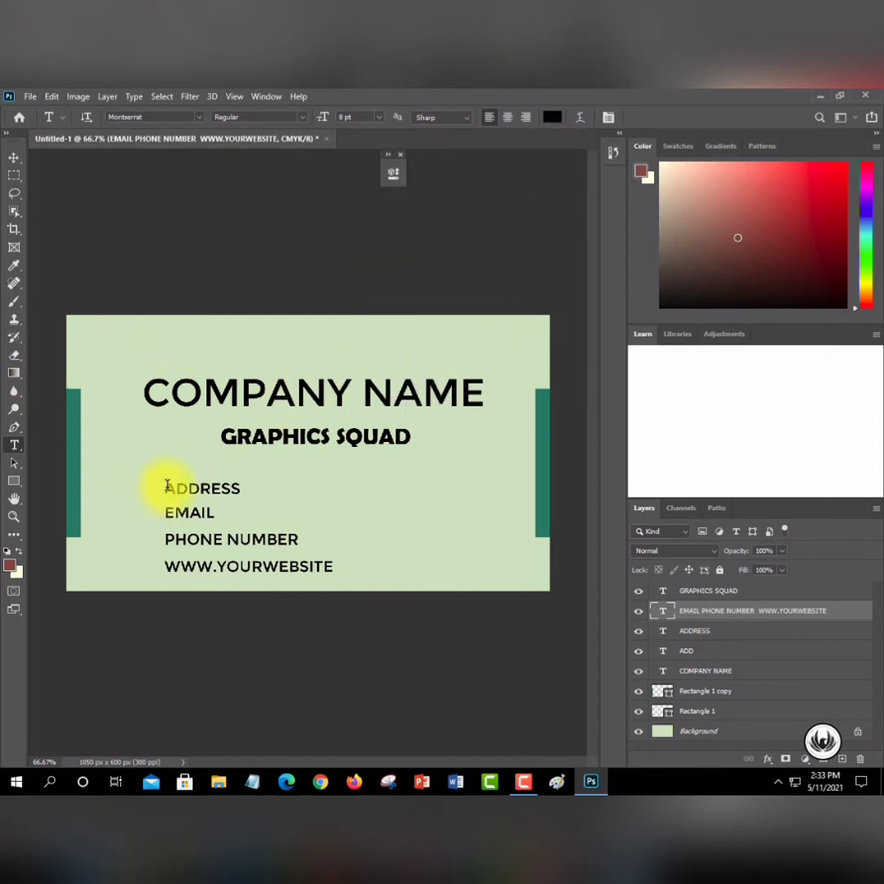
- Try changing the font of the ADDRESS text, picking Montserrat from the recent fonts
drag(165, 488, 241, 489)
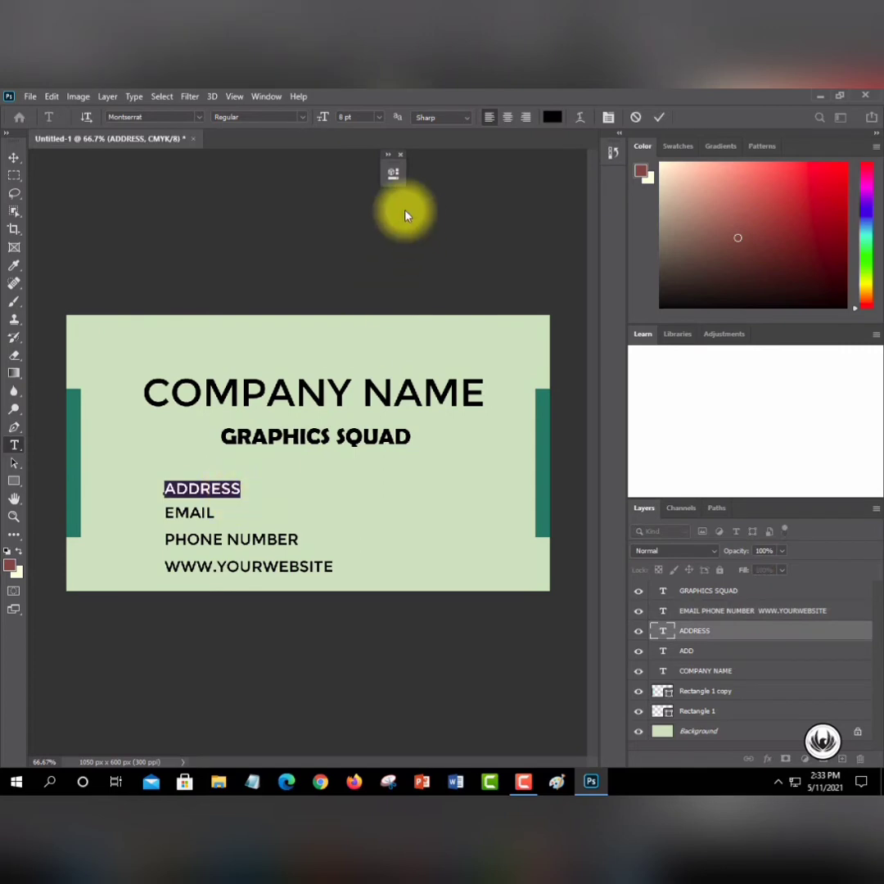
click(390, 164)
click(516, 311)
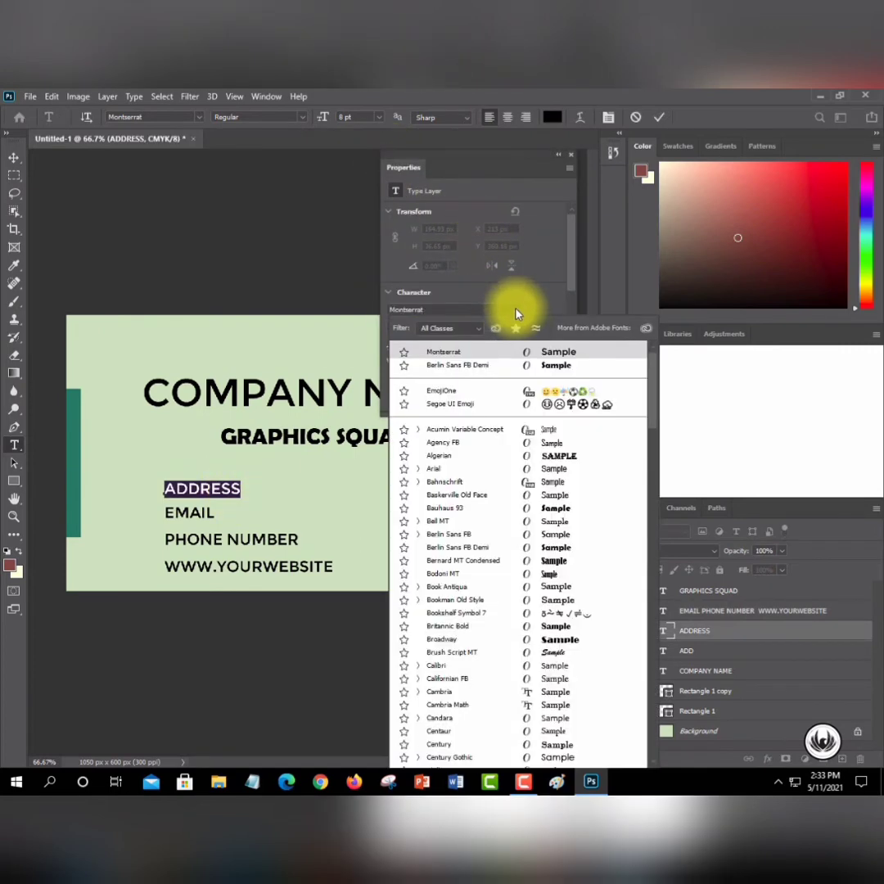
click(465, 358)
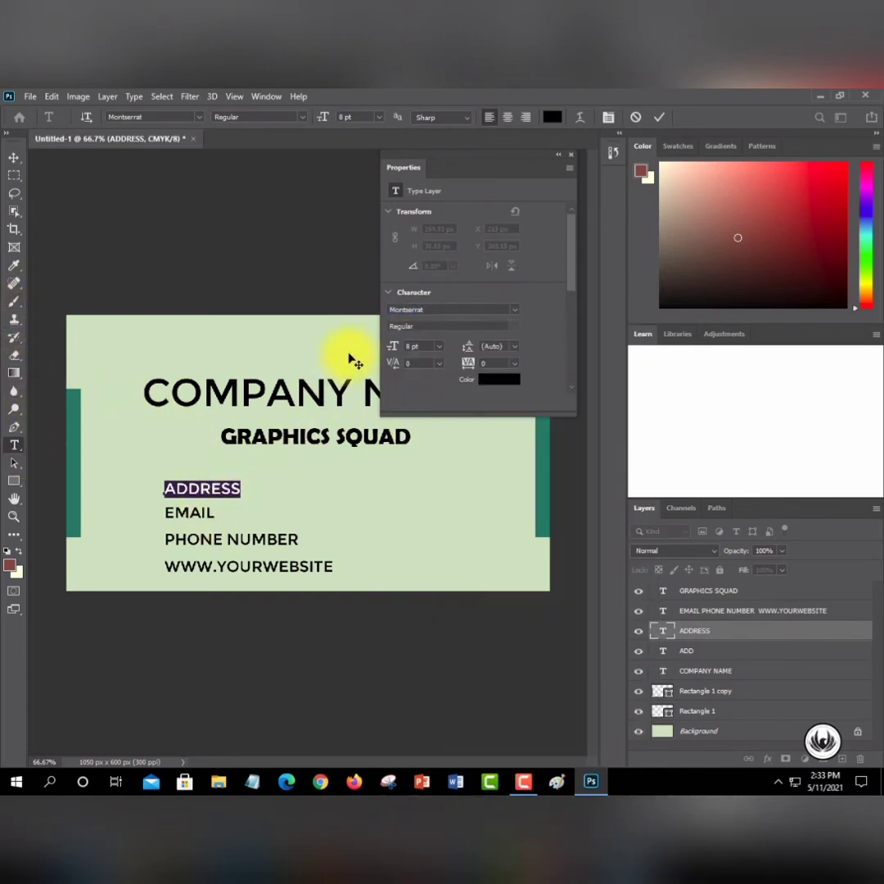
click(558, 155)
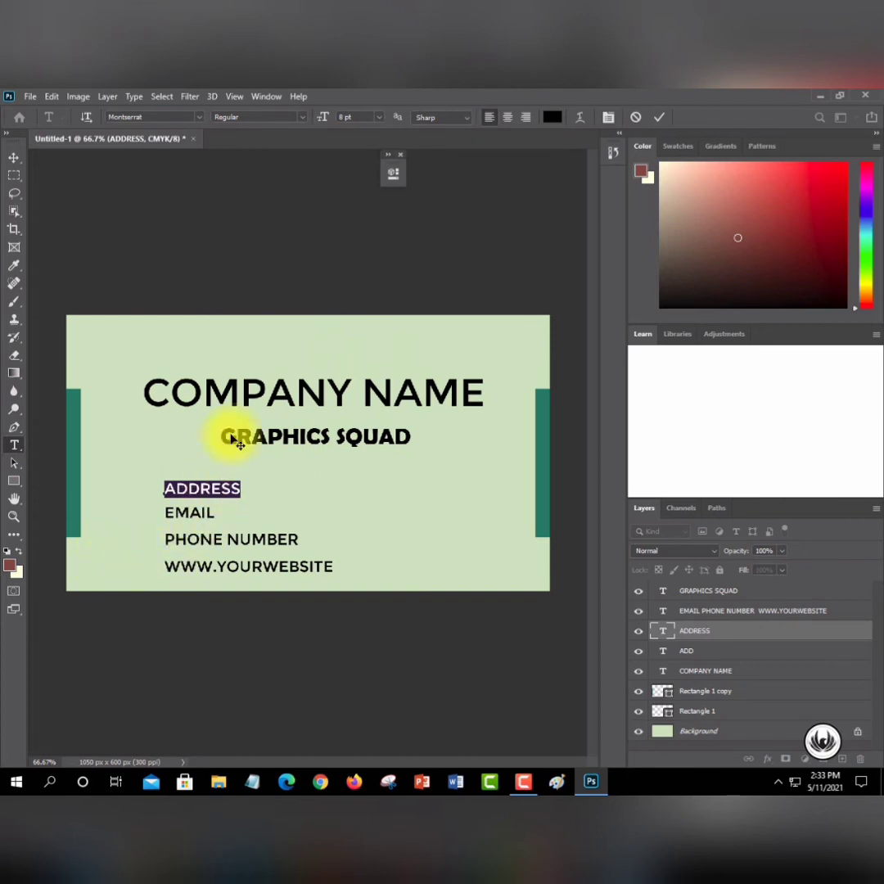
click(273, 233)
- Set the font of the EMAIL and PHONE NUMBER lines to Berlin Sans FB Demi
drag(221, 512, 164, 513)
click(393, 163)
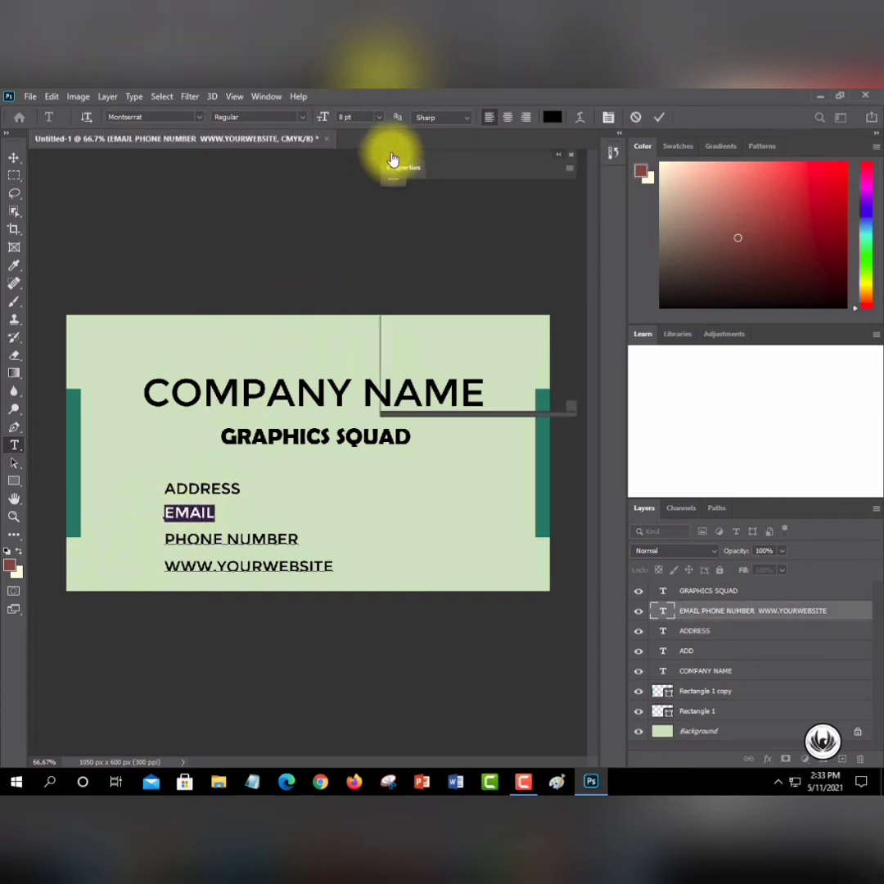
click(516, 311)
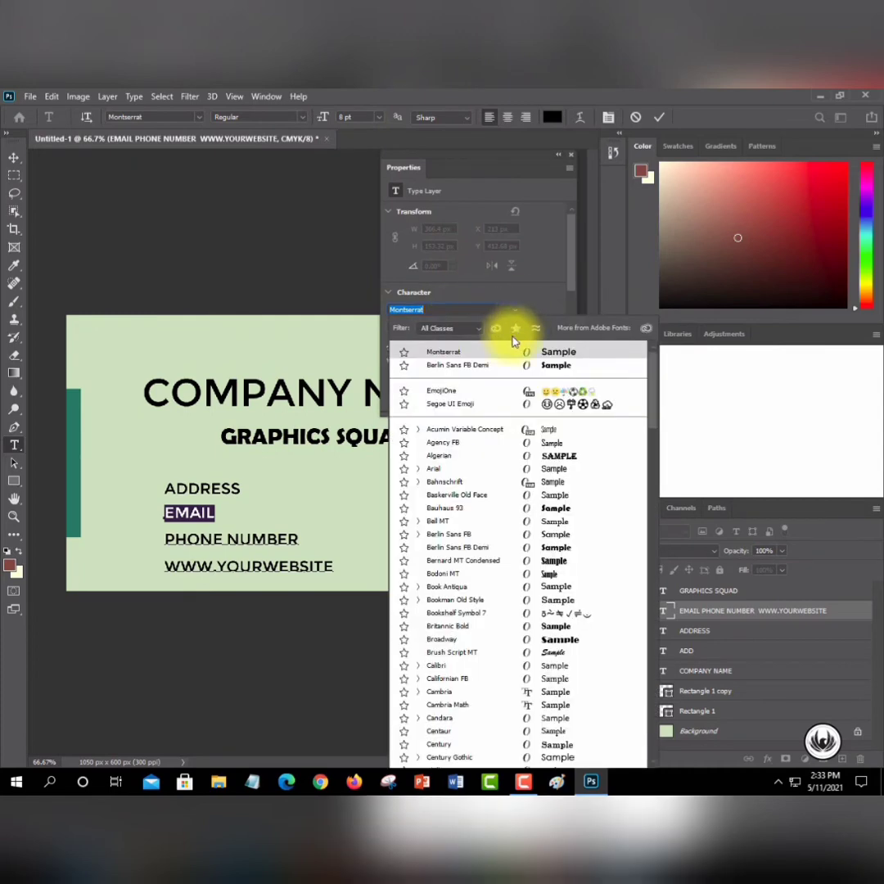
click(437, 366)
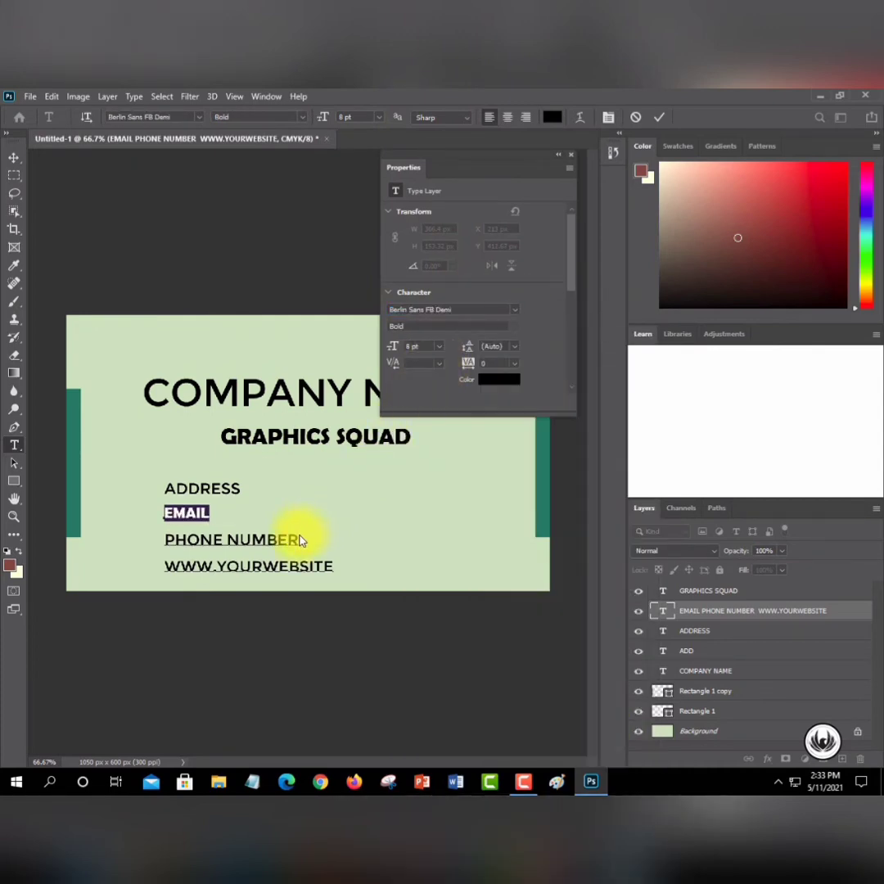
drag(299, 541, 164, 540)
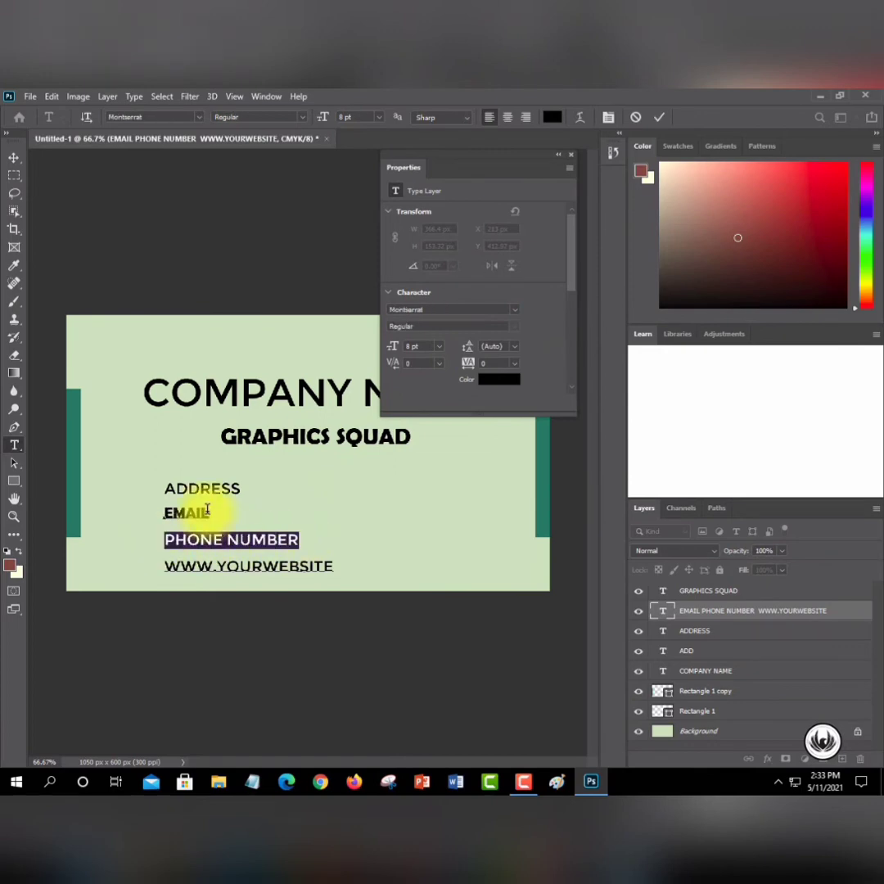
click(515, 310)
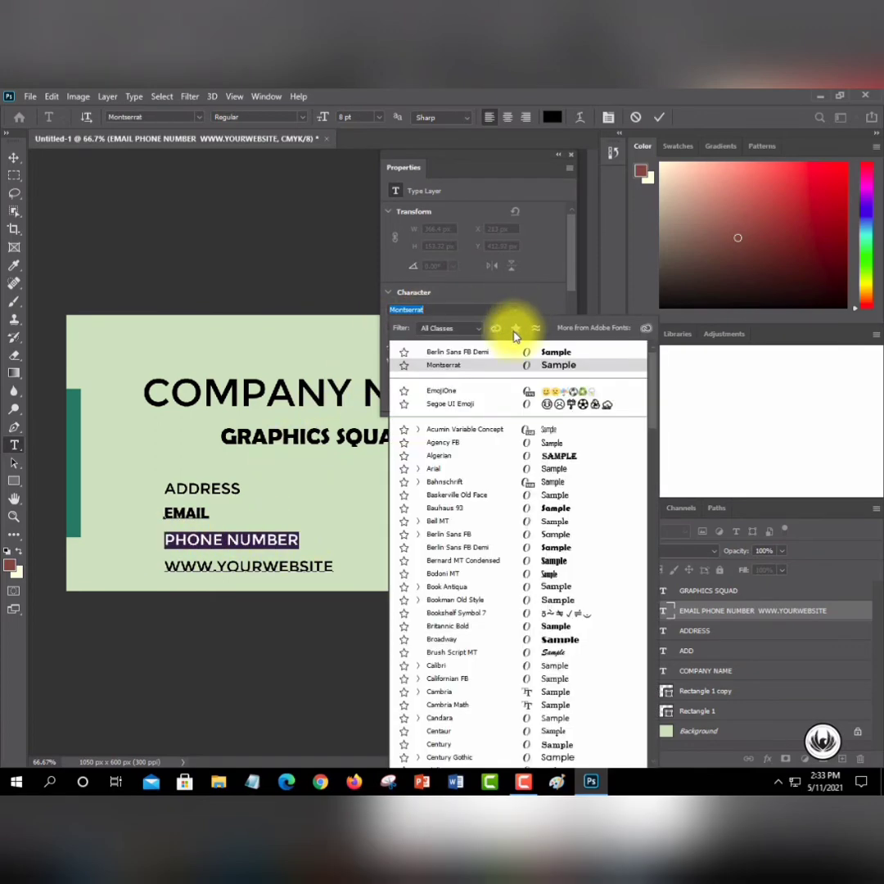
click(448, 352)
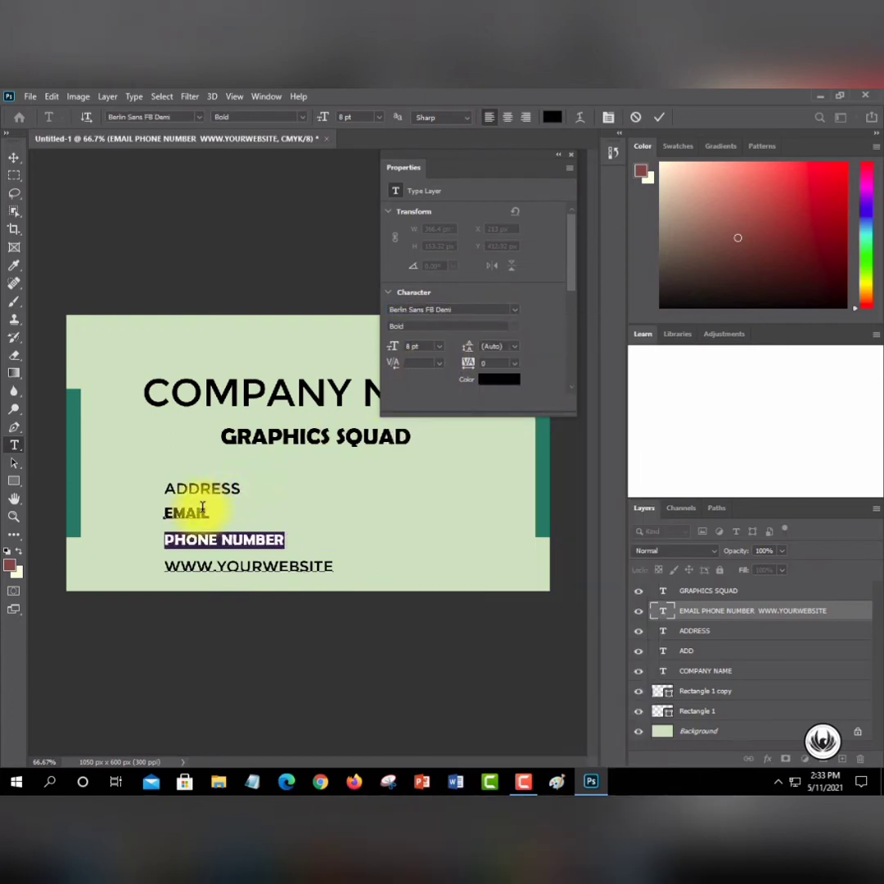
drag(333, 567, 174, 565)
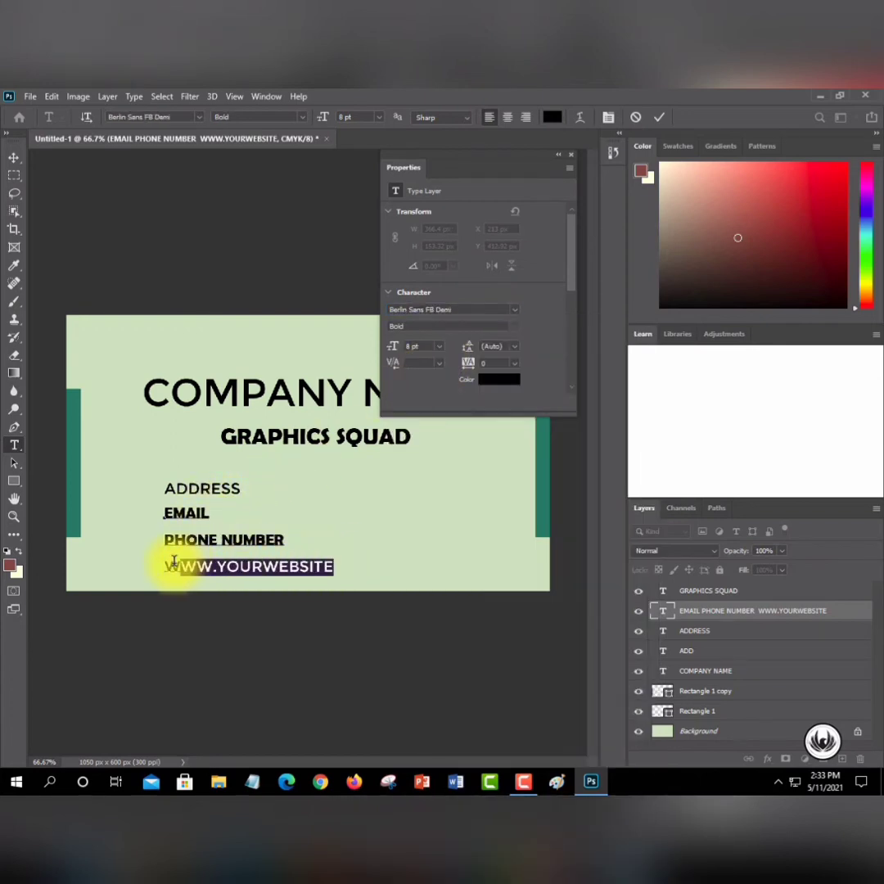
drag(334, 562, 166, 566)
click(515, 309)
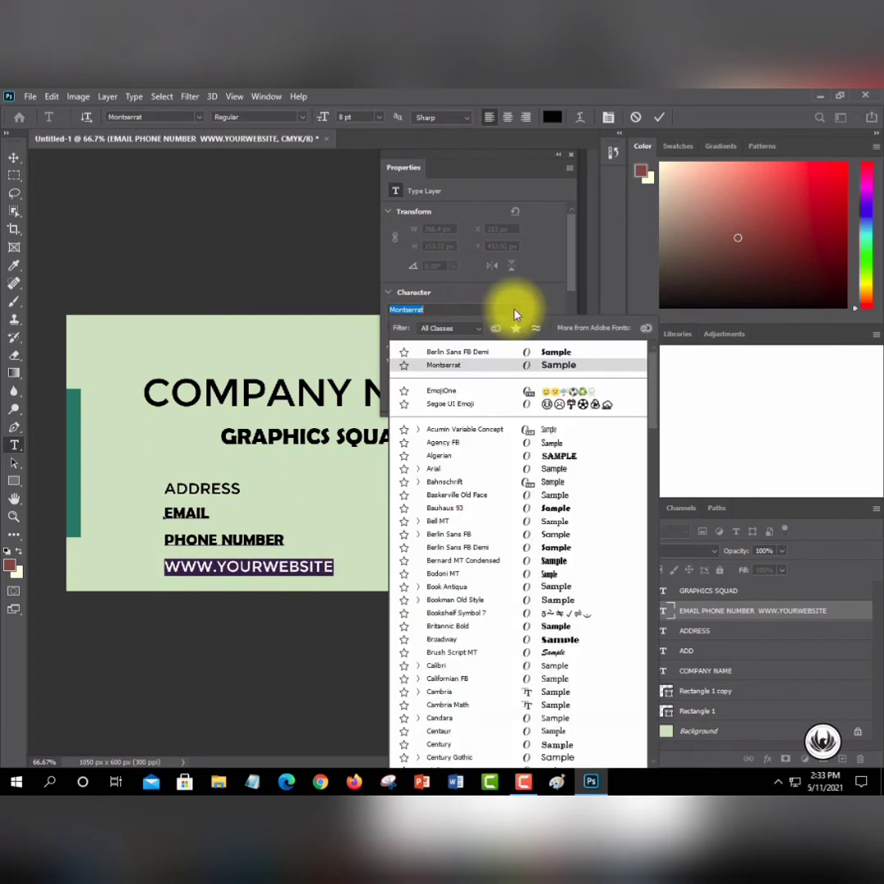
click(456, 354)
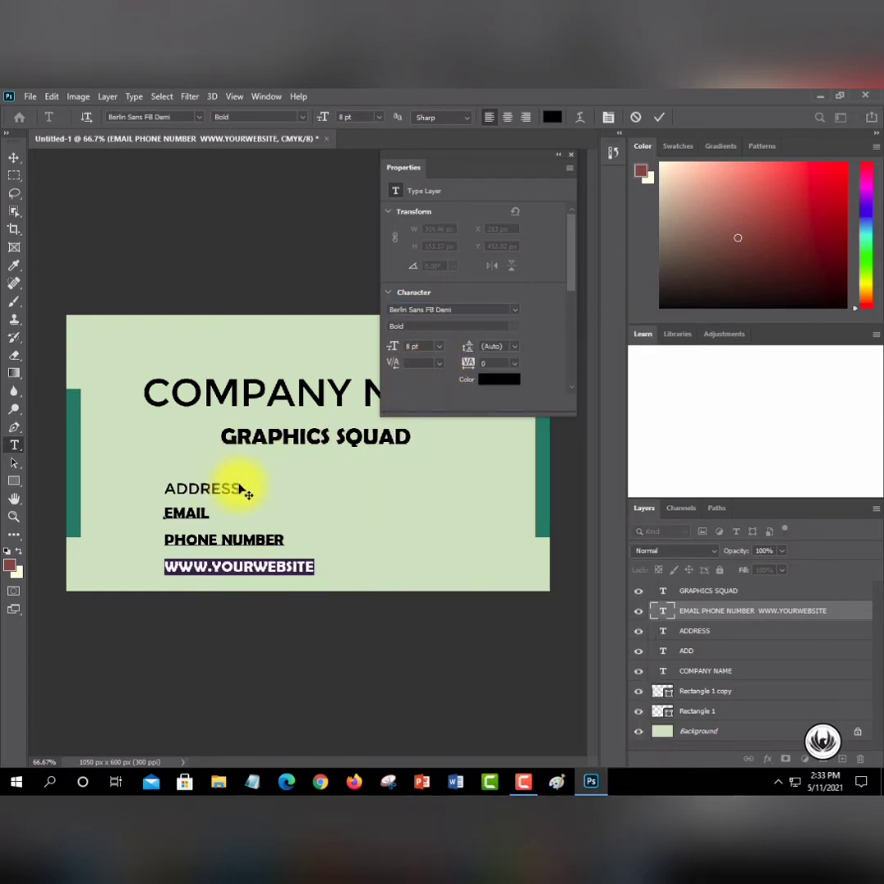
click(132, 267)
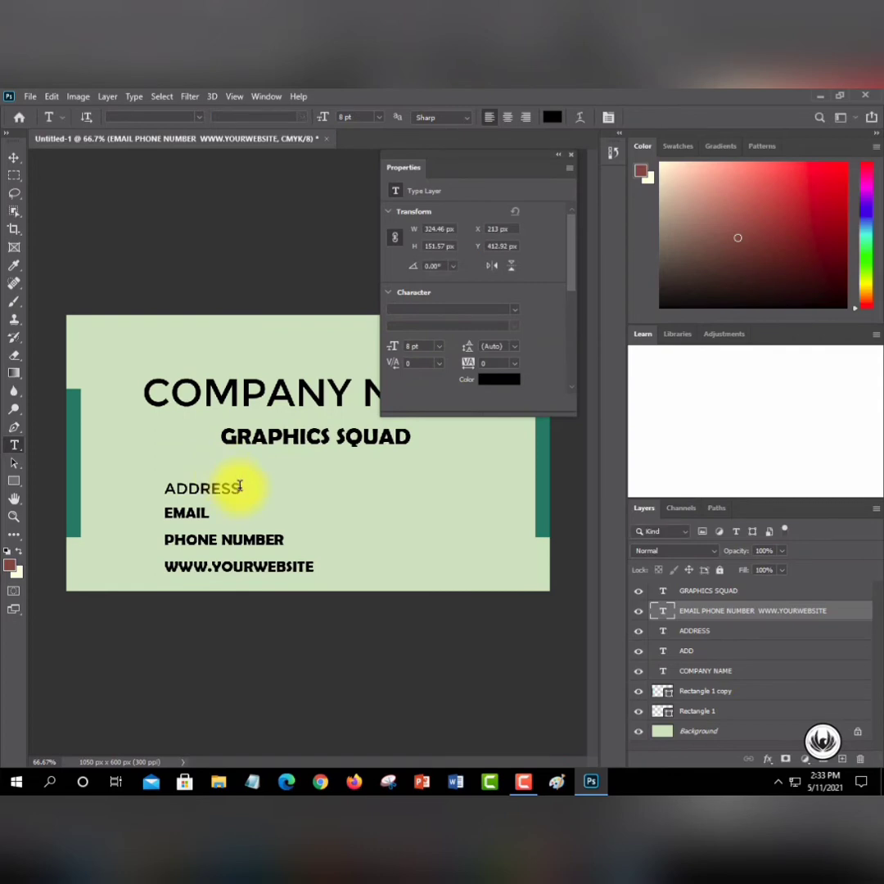
- Try to set the ADDRESS text's font to Berlin Sans FB Demi
drag(240, 486, 135, 491)
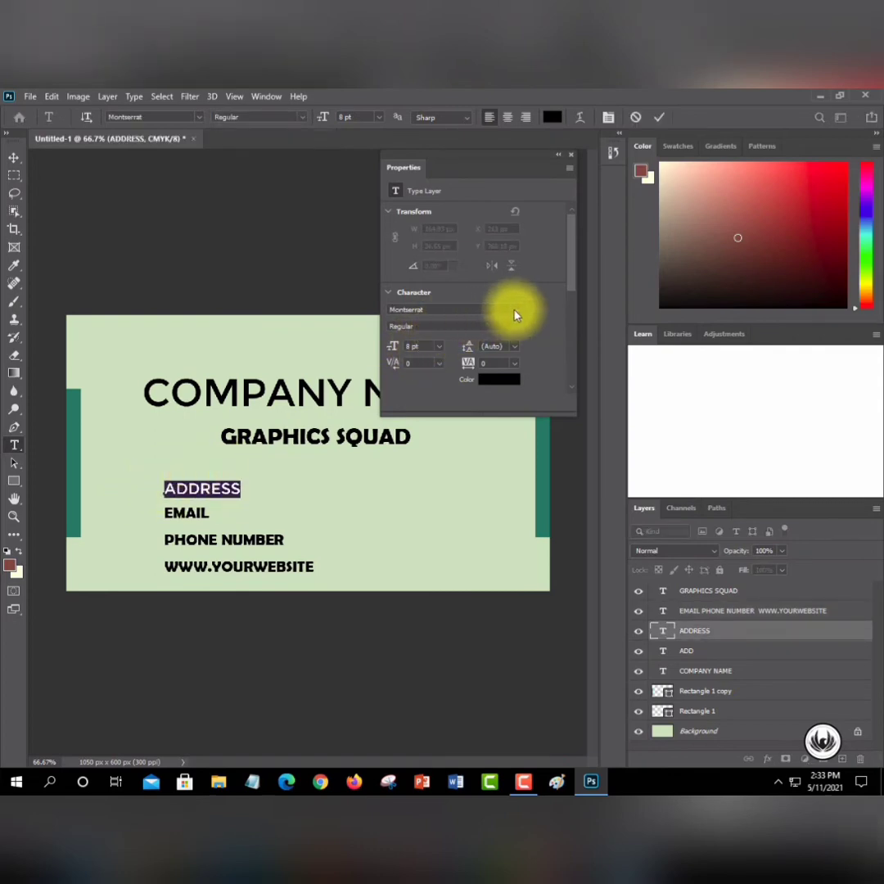
click(515, 315)
click(454, 357)
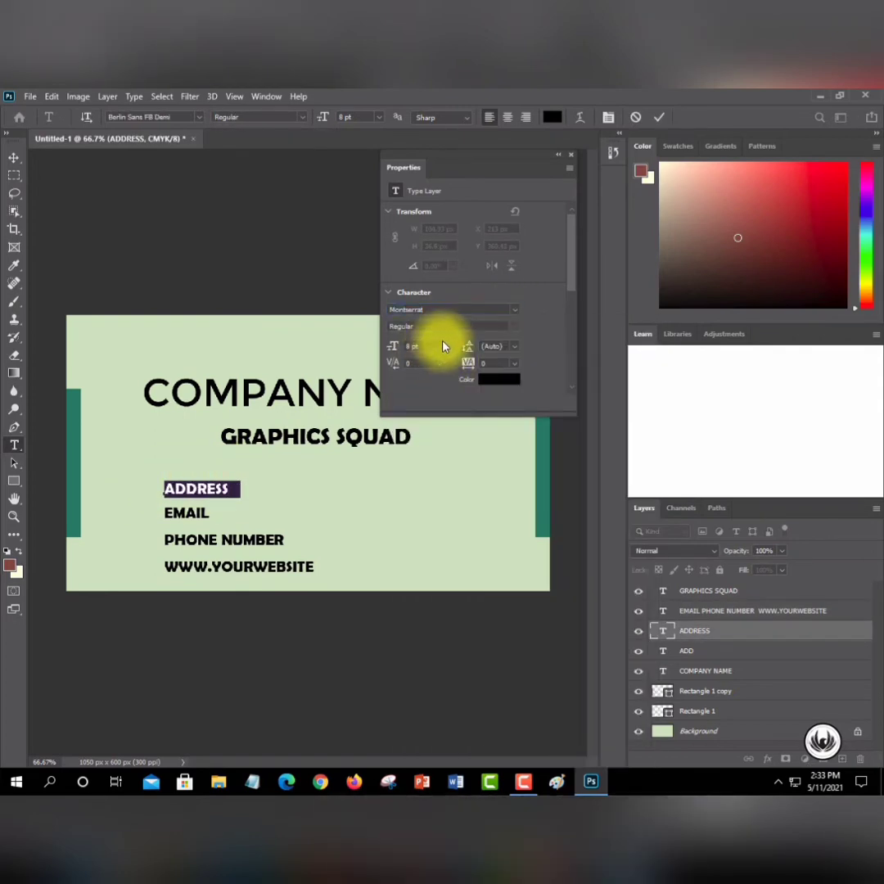
- Mark Berlin Sans FB Demi as a favorite font while the ADDRESS text is selected
click(514, 310)
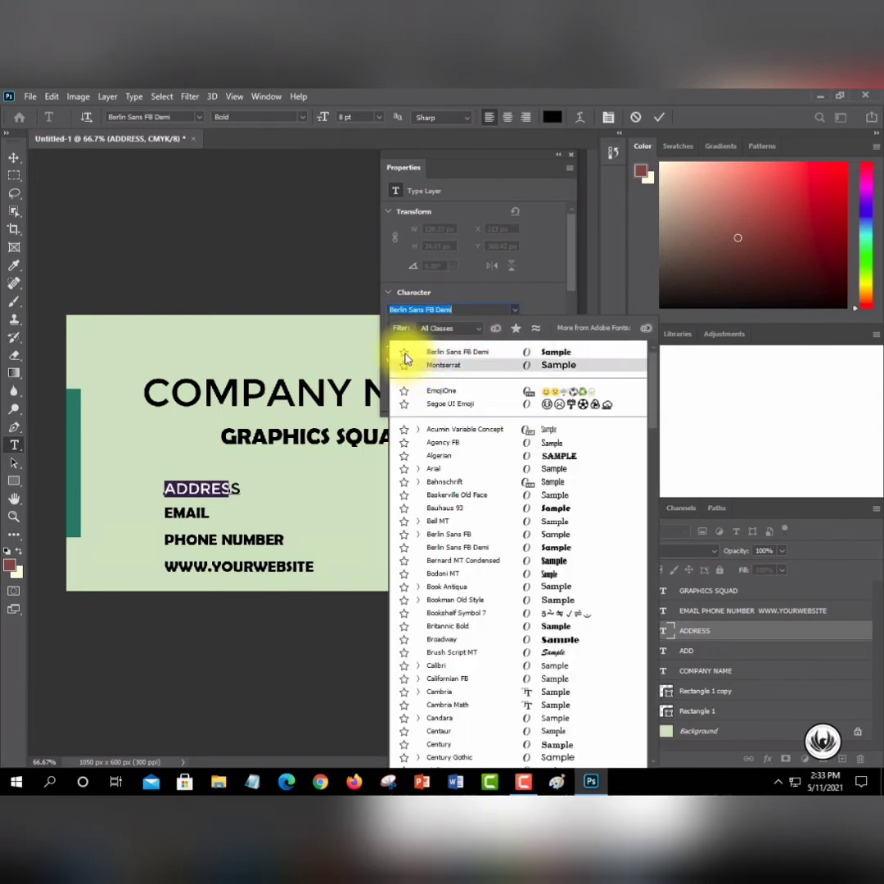
click(404, 353)
click(516, 311)
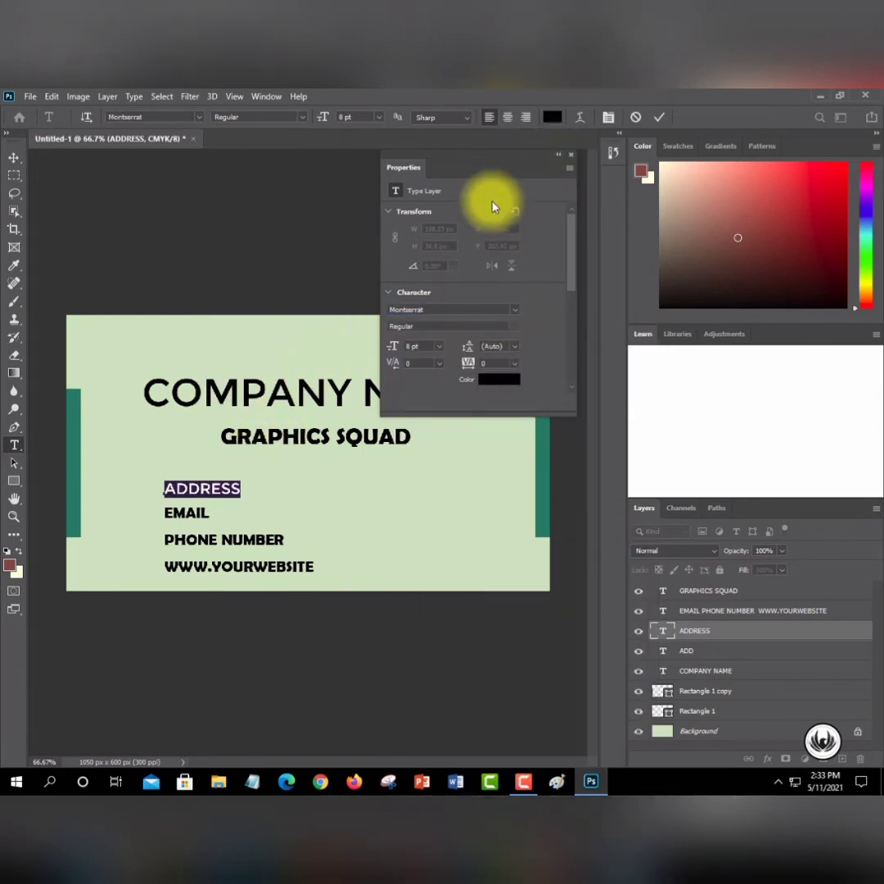
- Set the font of the COMPANY NAME text to Berlin Sans FB Demi and commit the change
click(153, 389)
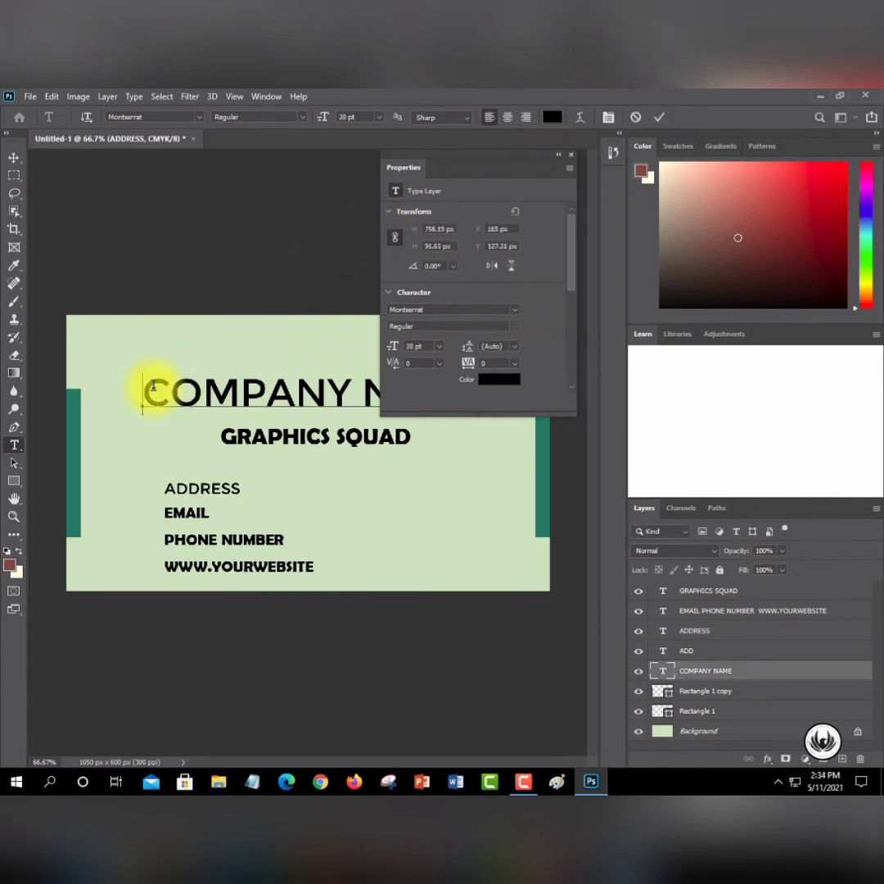
drag(153, 389, 487, 403)
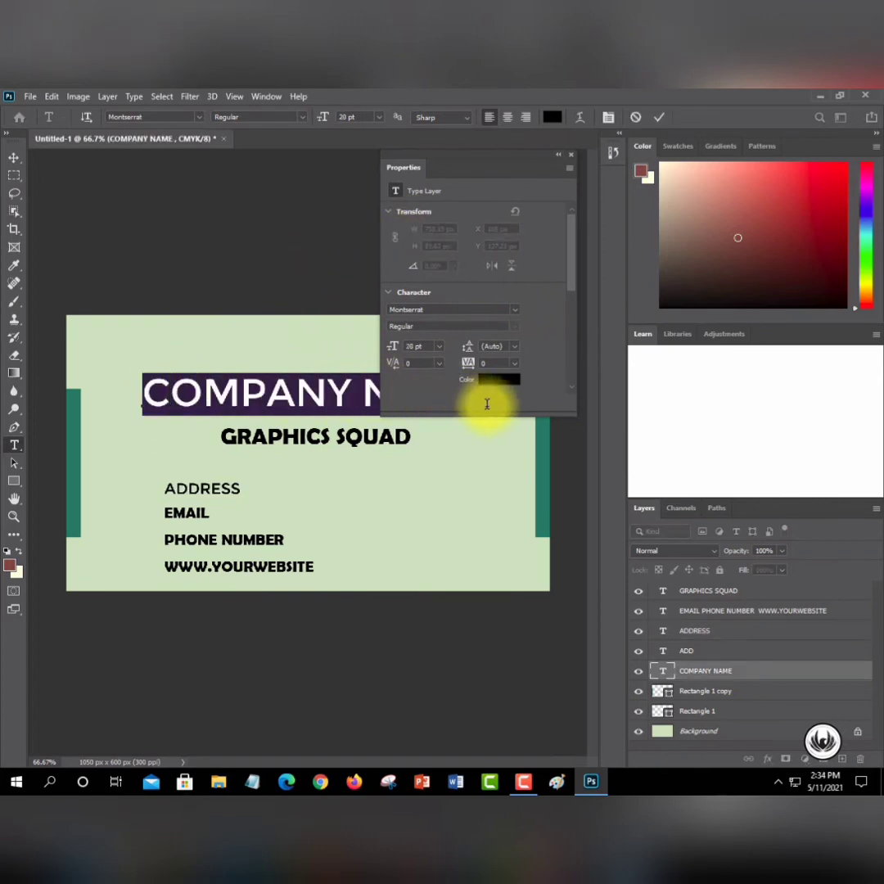
click(515, 309)
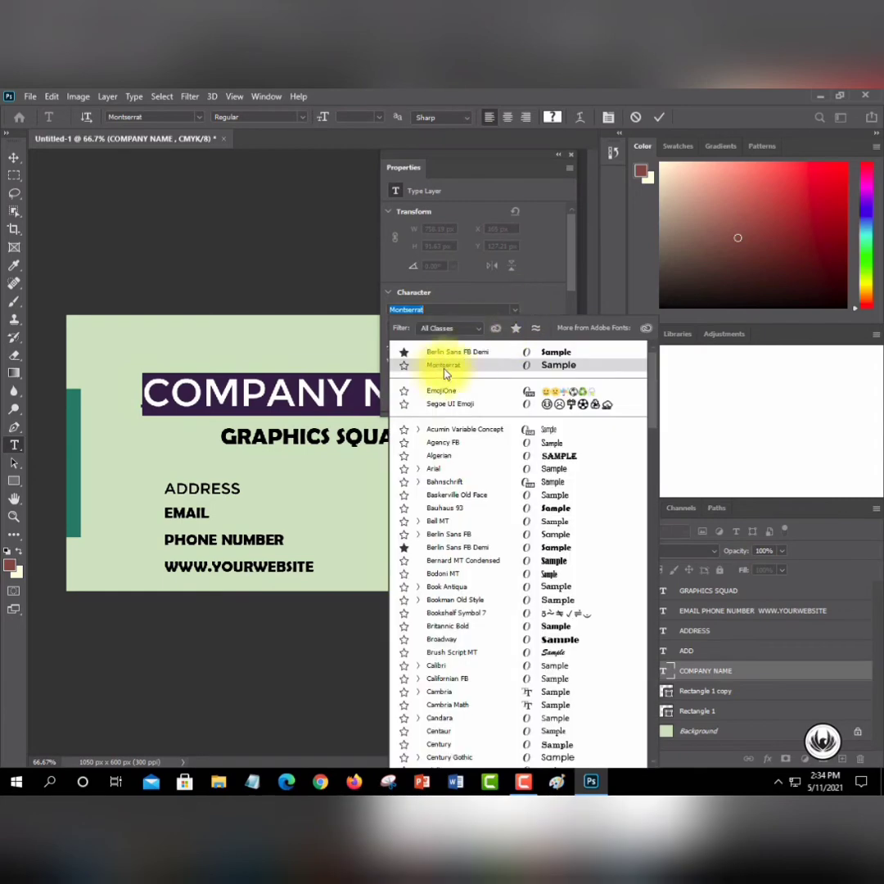
click(442, 352)
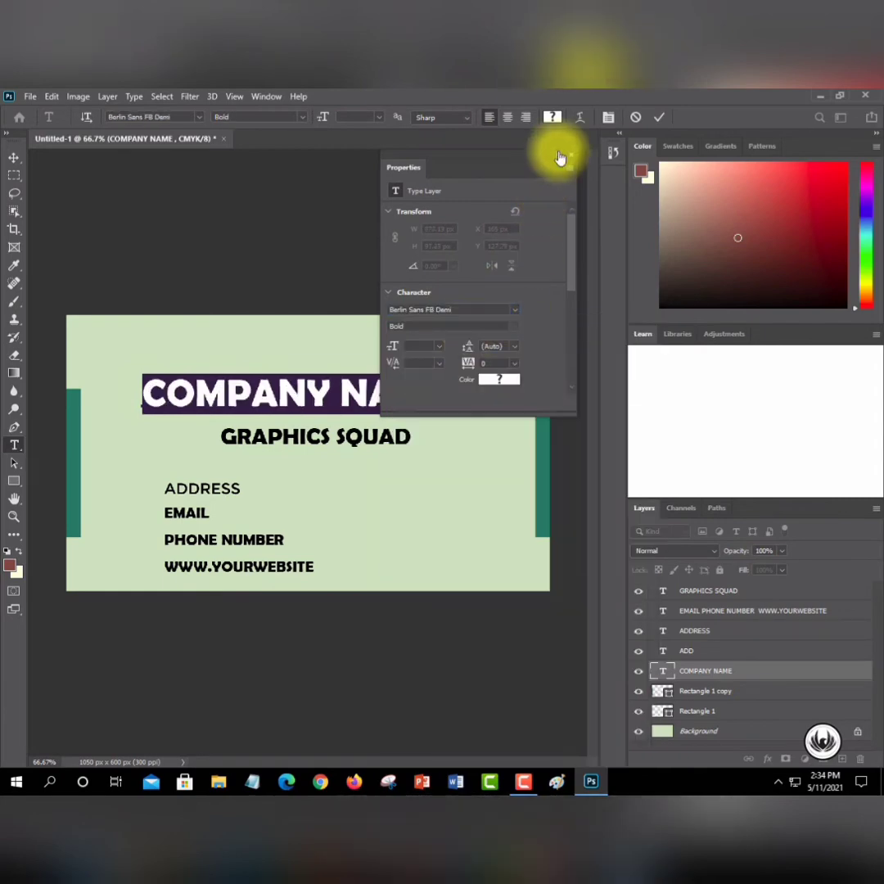
click(561, 156)
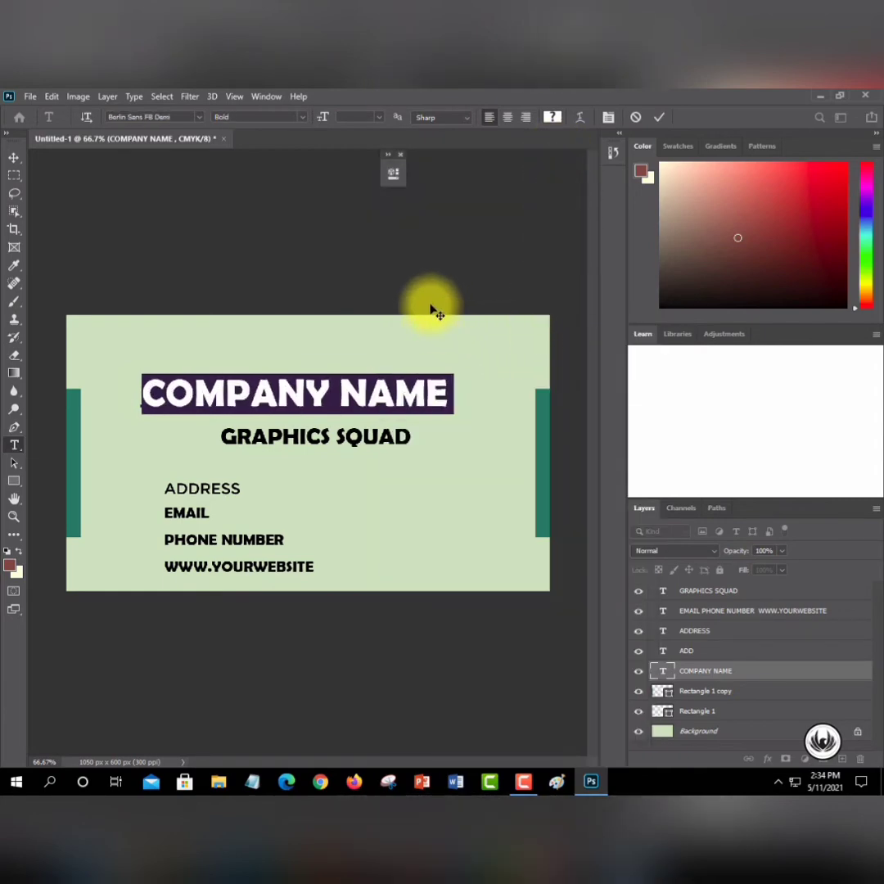
click(14, 157)
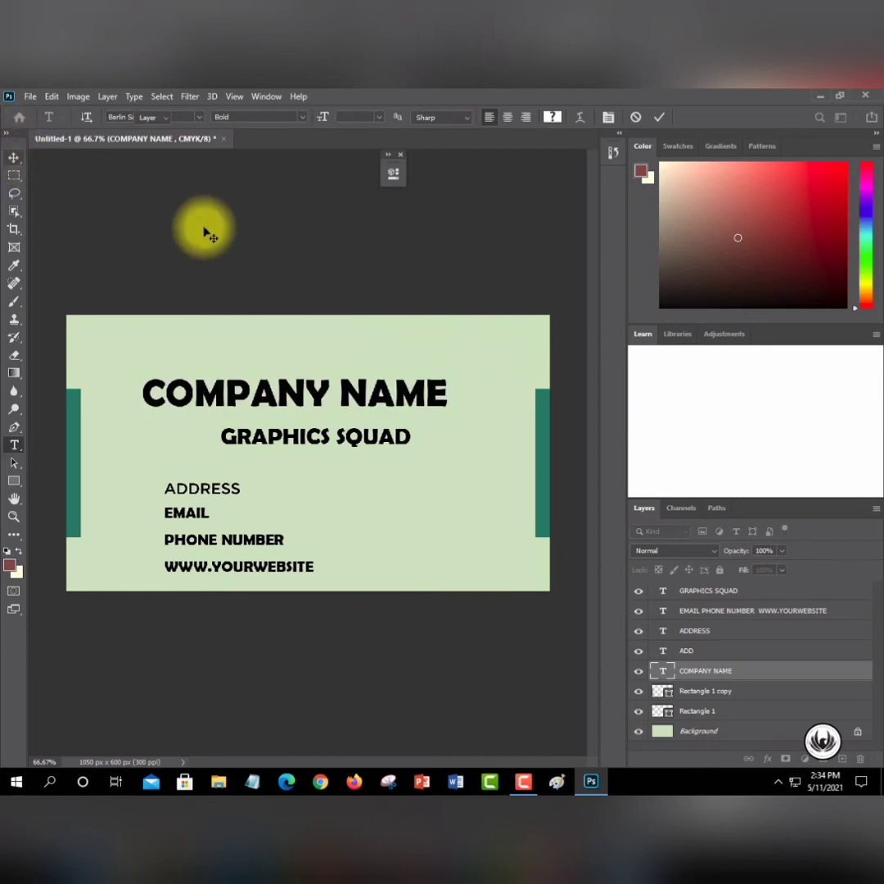
- Try to highlight the ADDRESS text on the card with the Type tool
click(209, 491)
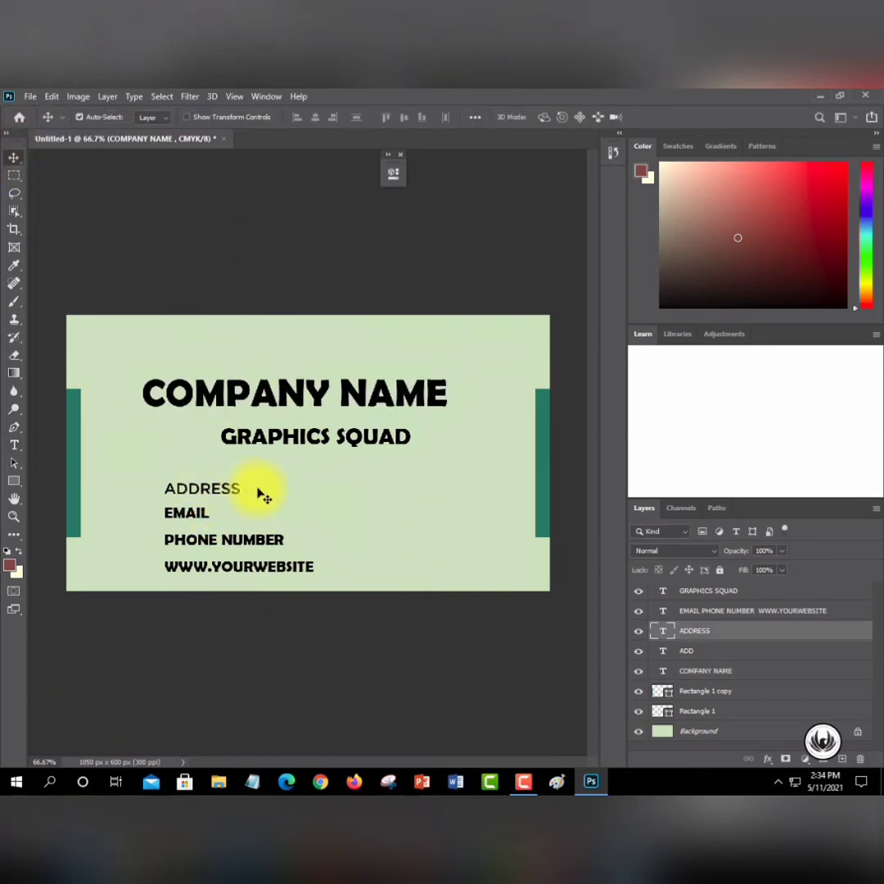
click(13, 445)
drag(246, 490, 159, 481)
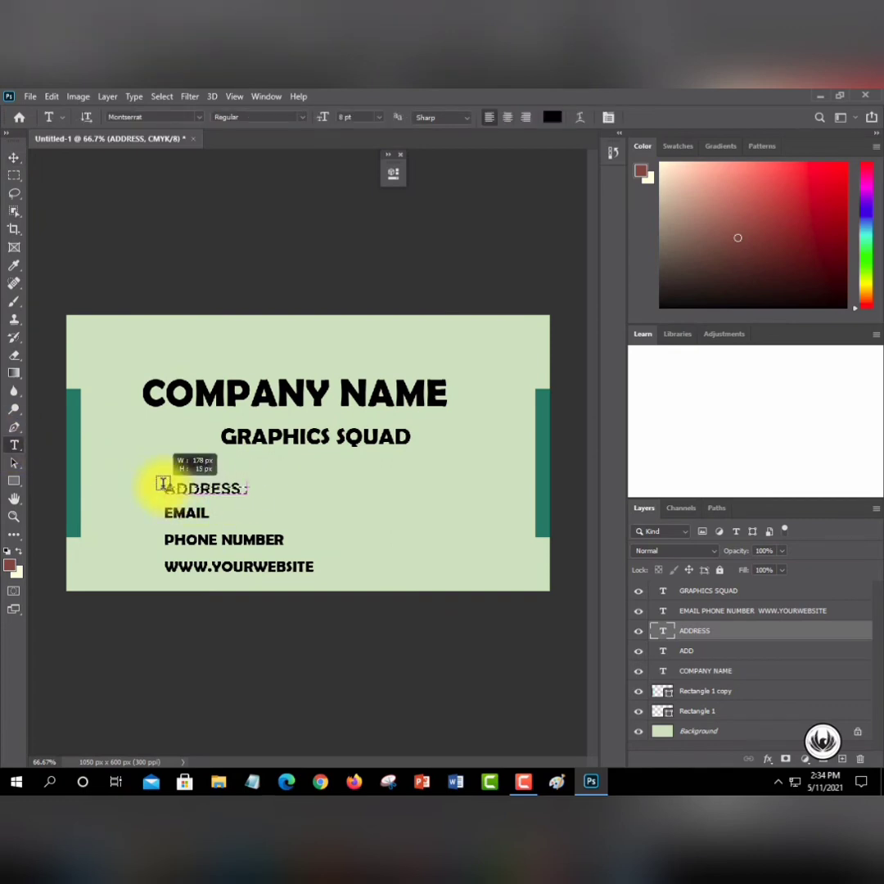
click(13, 159)
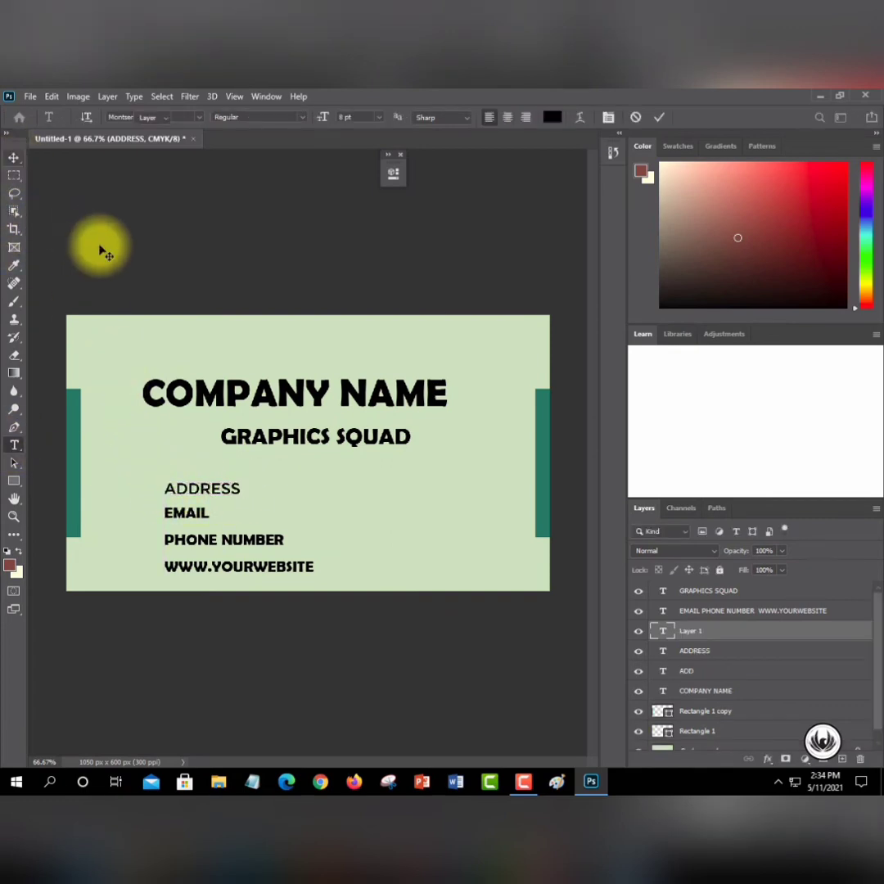
- Set the font of the ADDRESS text to Berlin Sans FB Demi and commit the change
click(13, 446)
drag(167, 489, 245, 487)
click(391, 156)
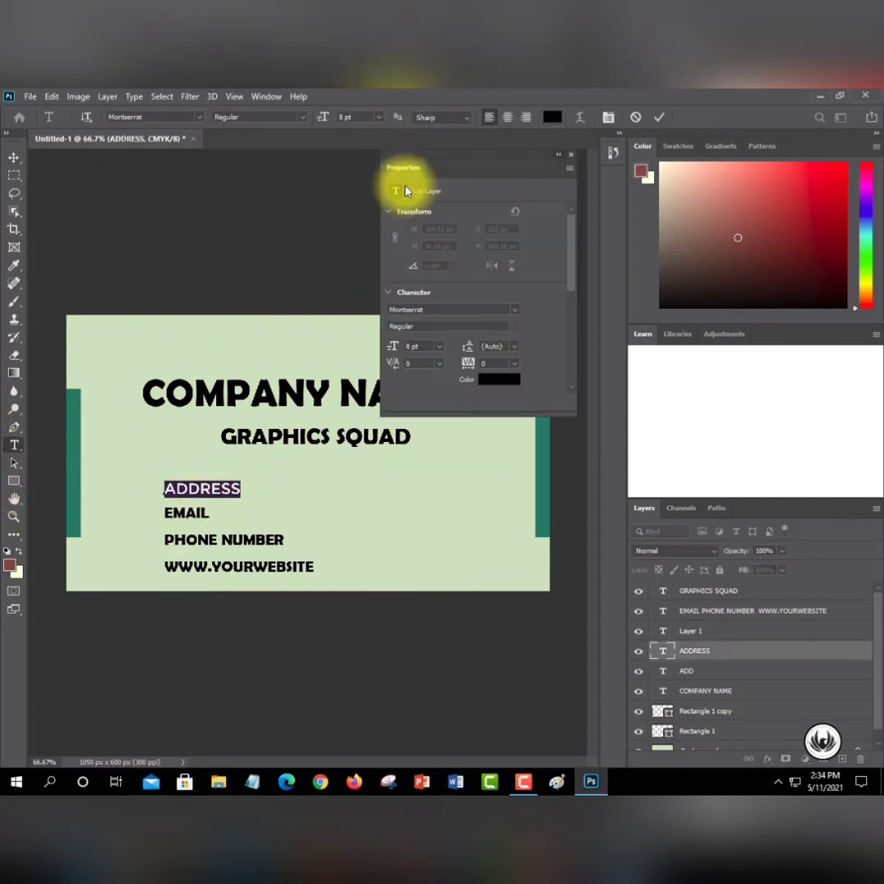
click(440, 309)
click(514, 310)
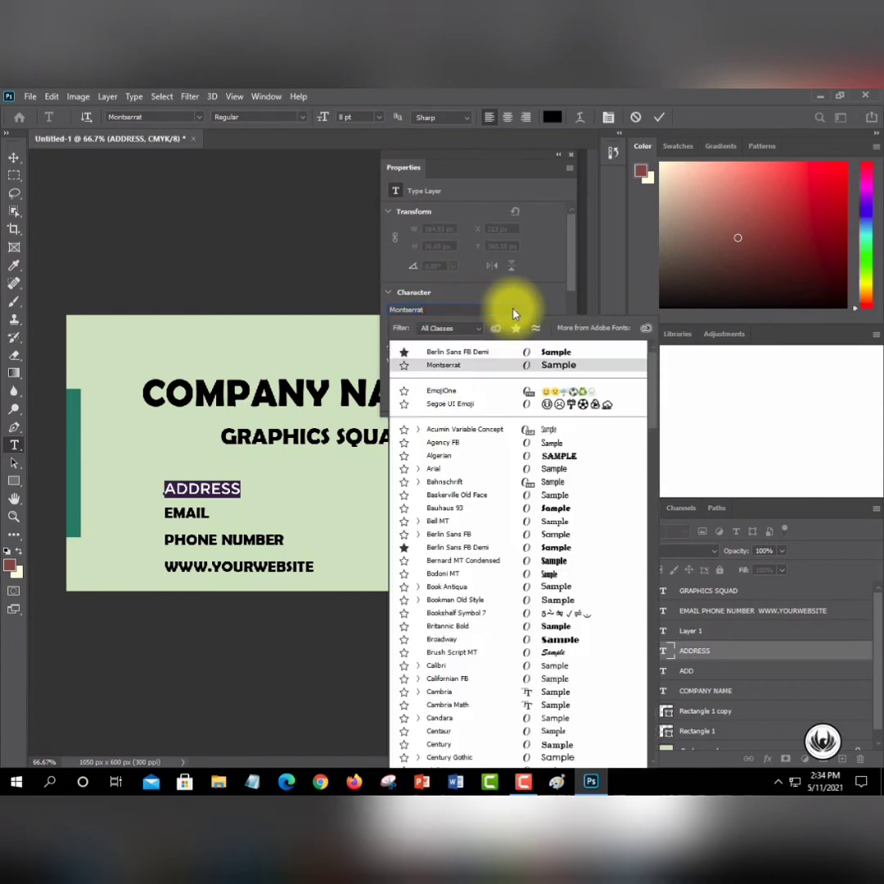
click(455, 353)
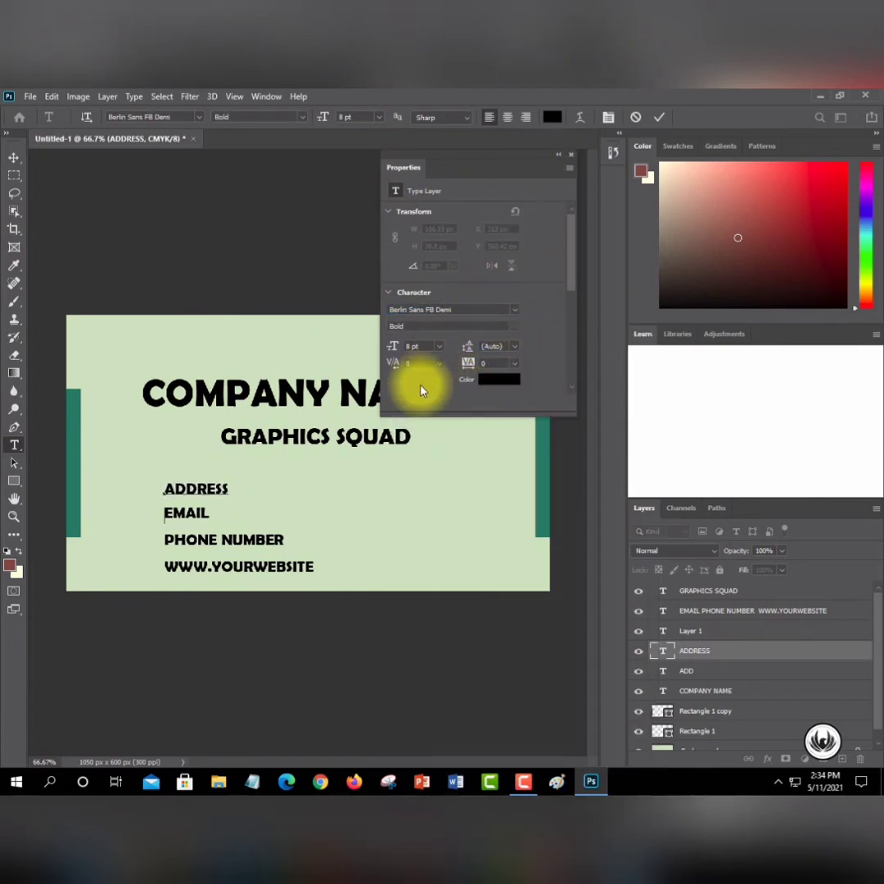
key(BackSpace)
key(ctrl+z)
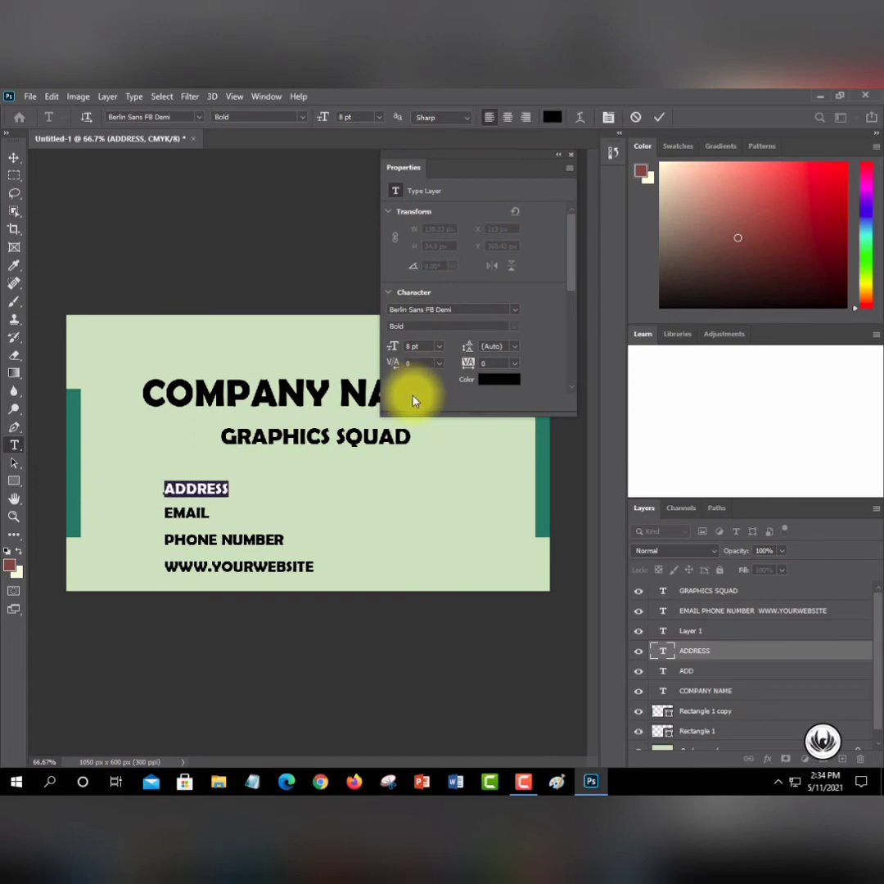
click(557, 156)
click(306, 222)
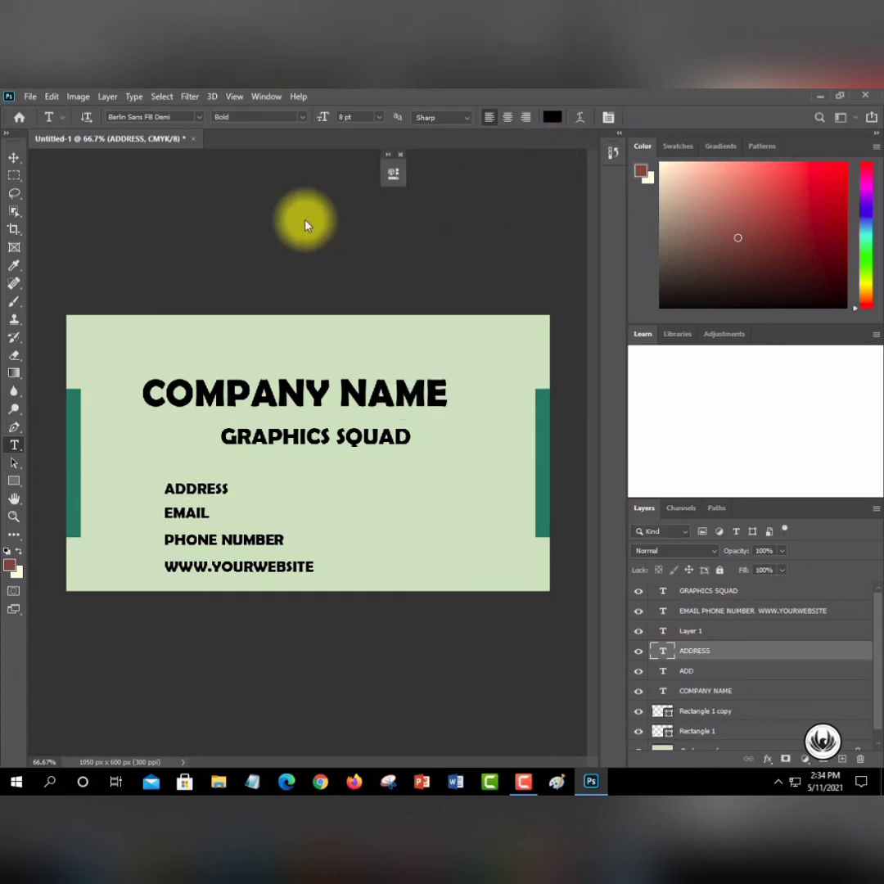
- Create a new 3.5 × 2 inch CMYK document at 300 pixels/inch with white background contents
click(29, 97)
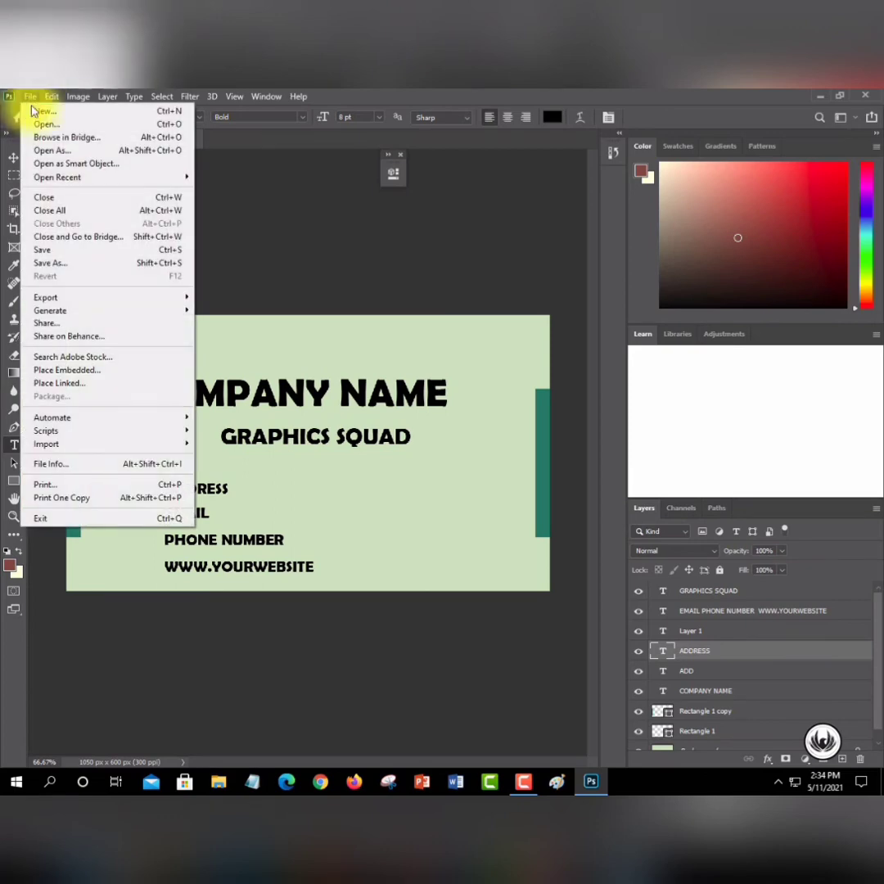
click(42, 112)
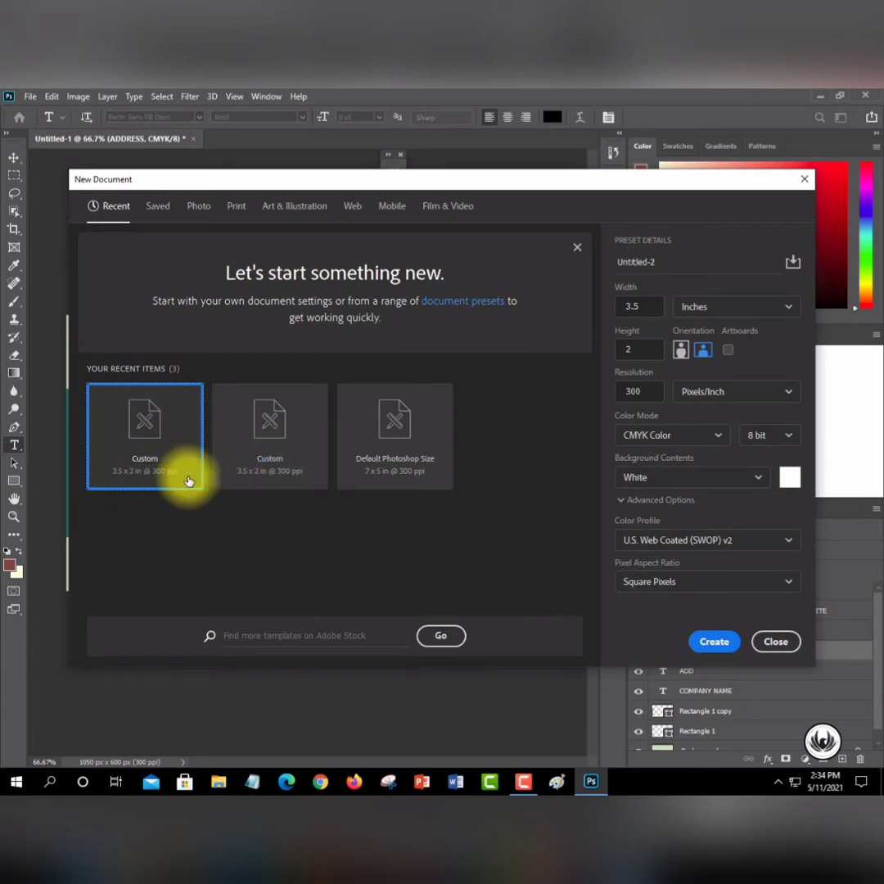
click(712, 643)
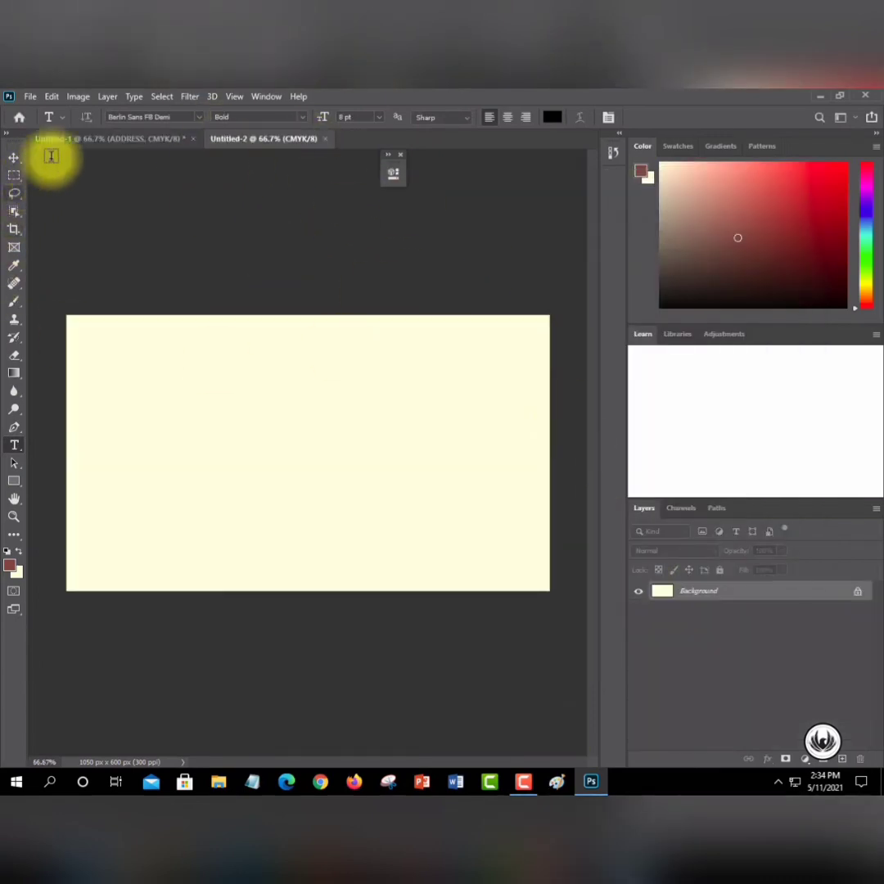
- Return to the Untitled-1 card document and select its Background layer
click(96, 146)
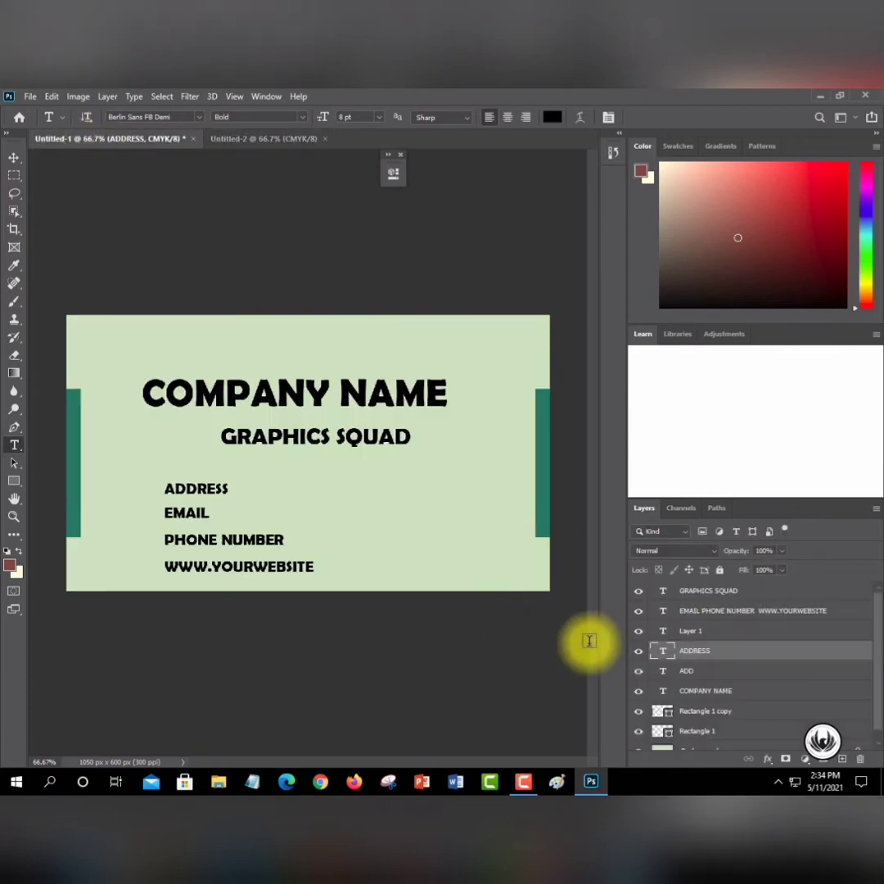
scroll(690, 665, down, 1)
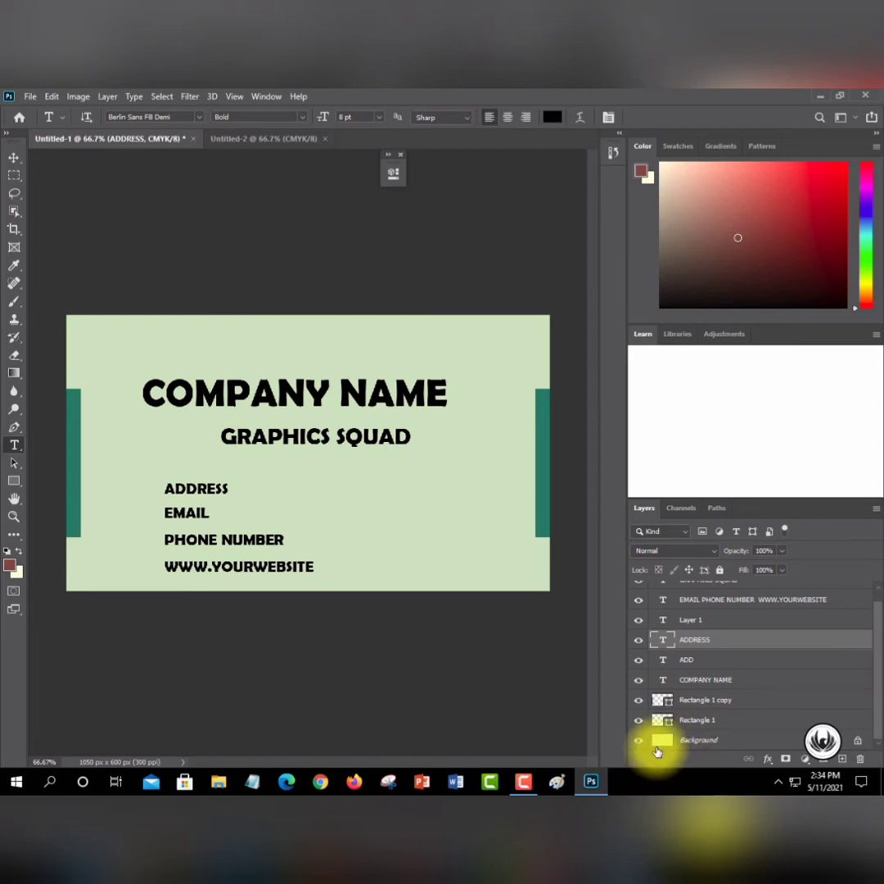
mouse_move(656, 745)
mouse_down()
mouse_move(627, 704)
mouse_move(658, 745)
mouse_up()
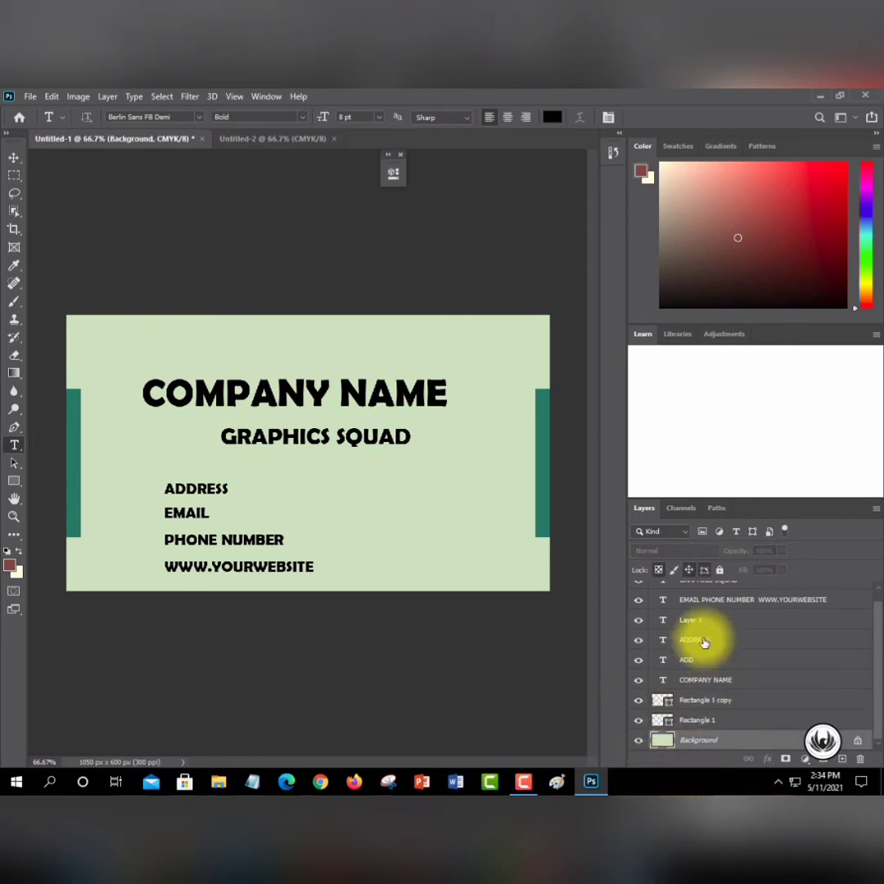
scroll(708, 639, up, 1)
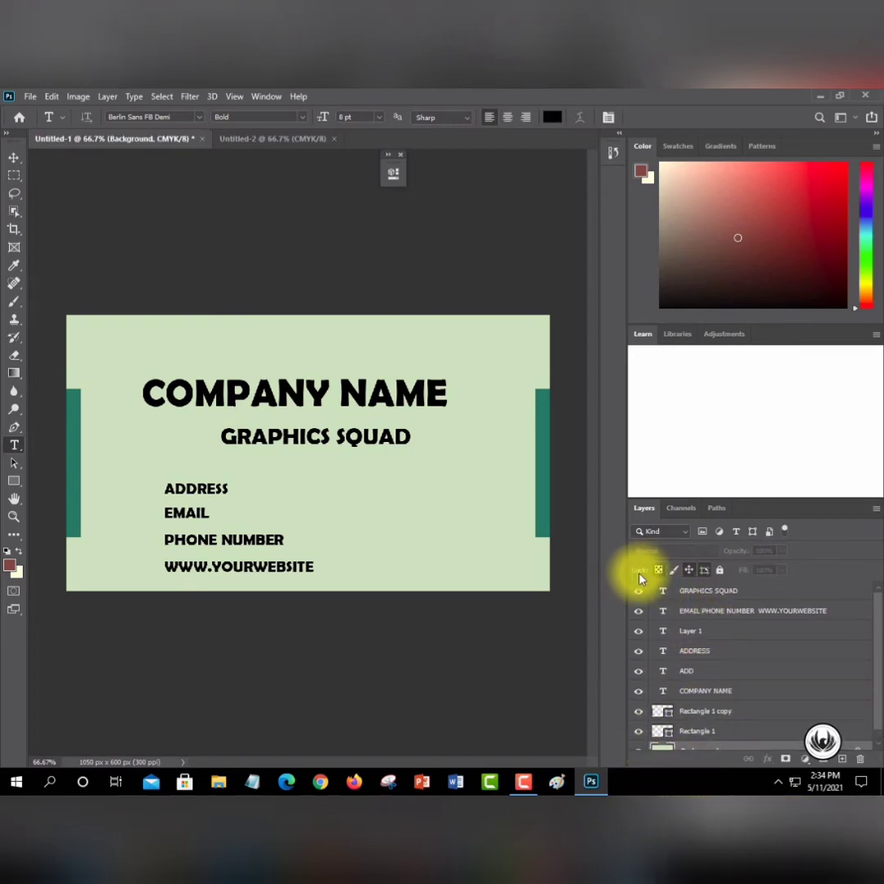
scroll(692, 715, down, 1)
scroll(692, 710, up, 1)
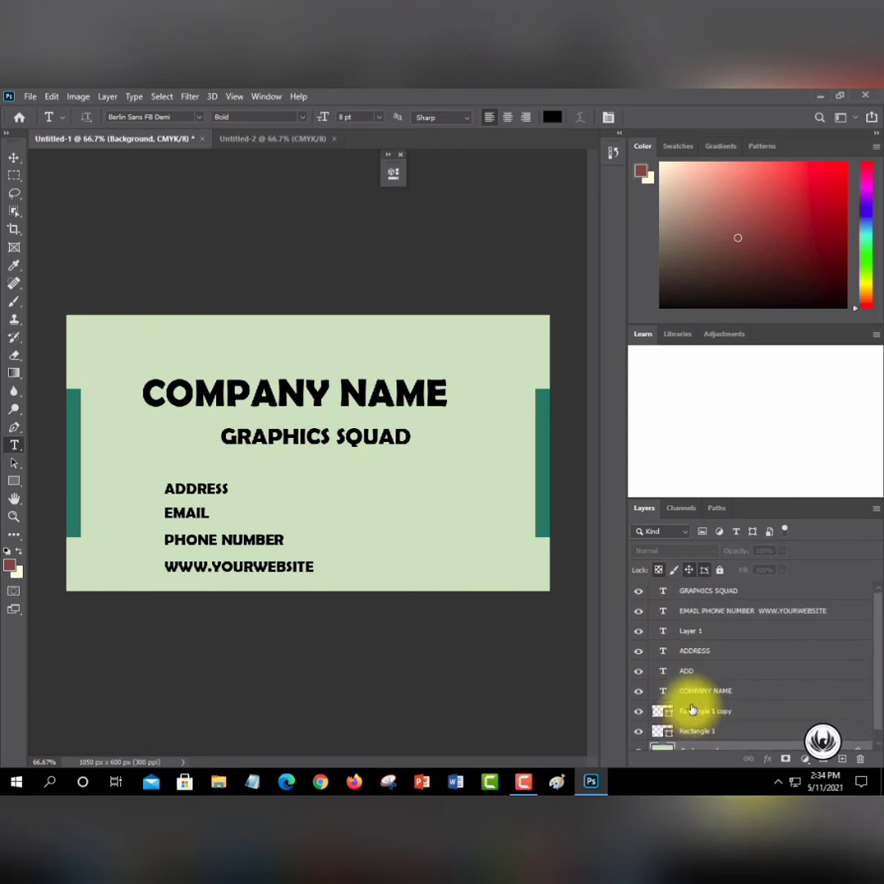
- Select all text and rectangle layers of the Untitled-1 card together, leaving out the Background
click(17, 158)
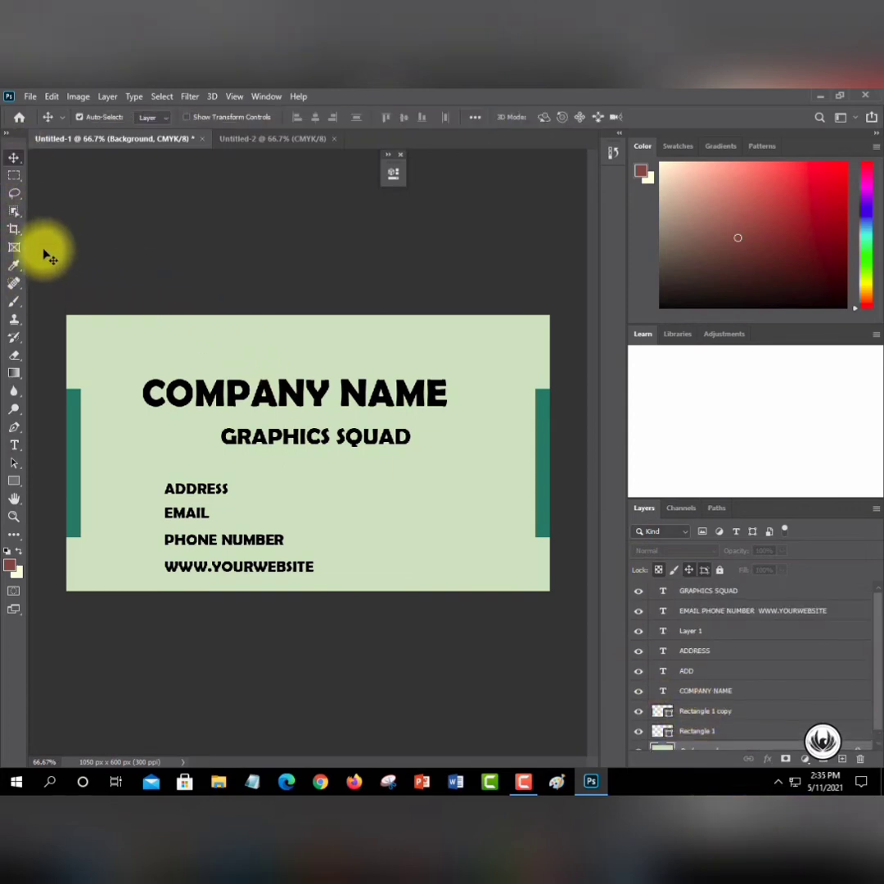
drag(44, 250, 560, 606)
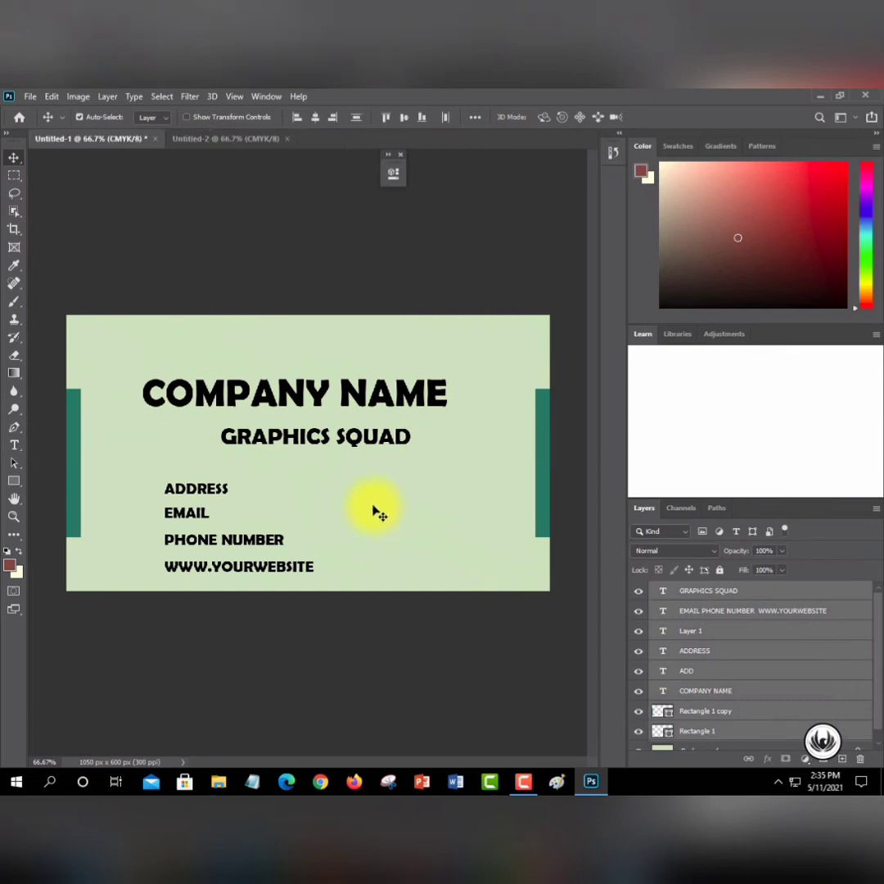
click(393, 638)
drag(579, 627, 36, 285)
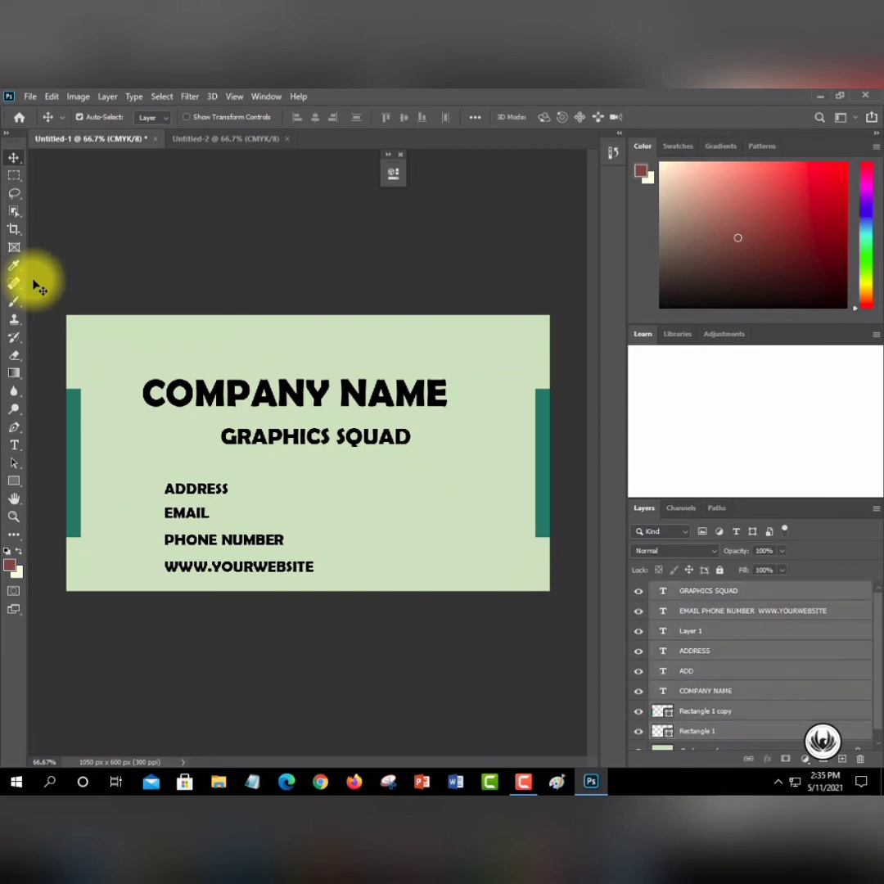
scroll(754, 719, down, 1)
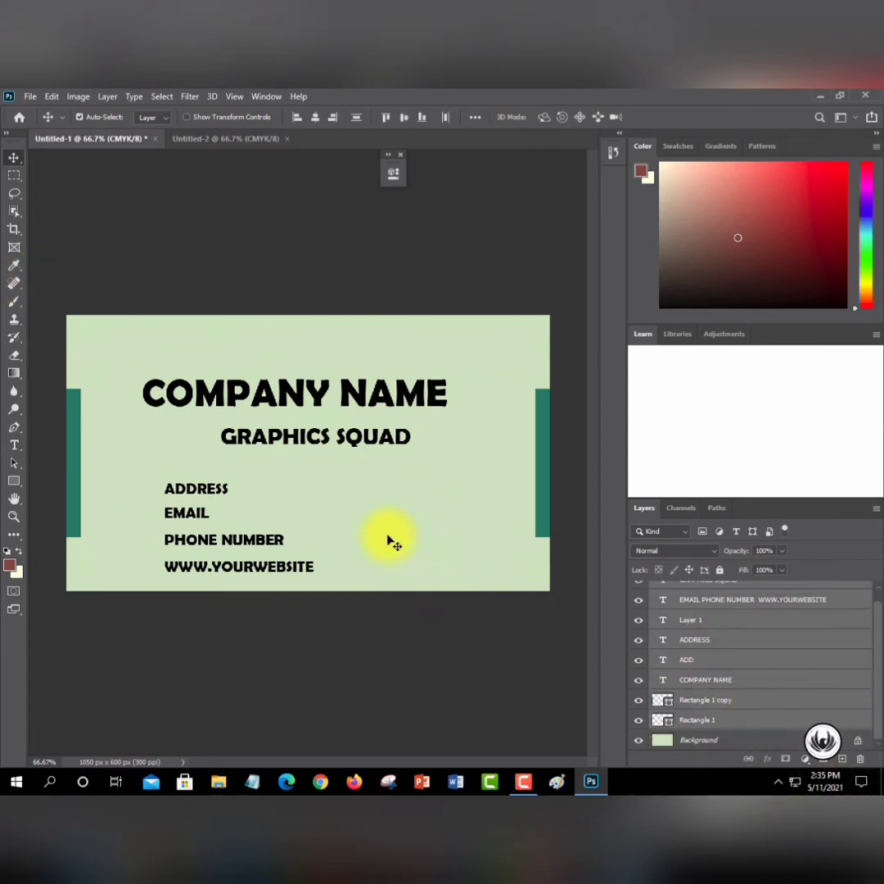
right_click(391, 540)
click(381, 632)
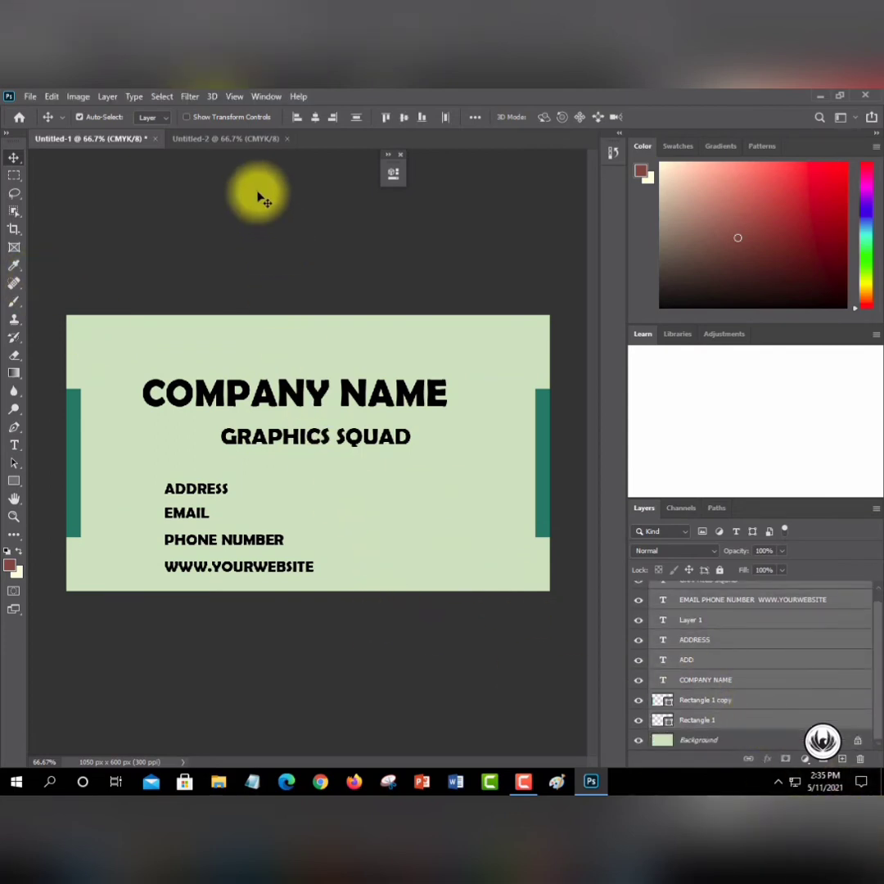
click(226, 138)
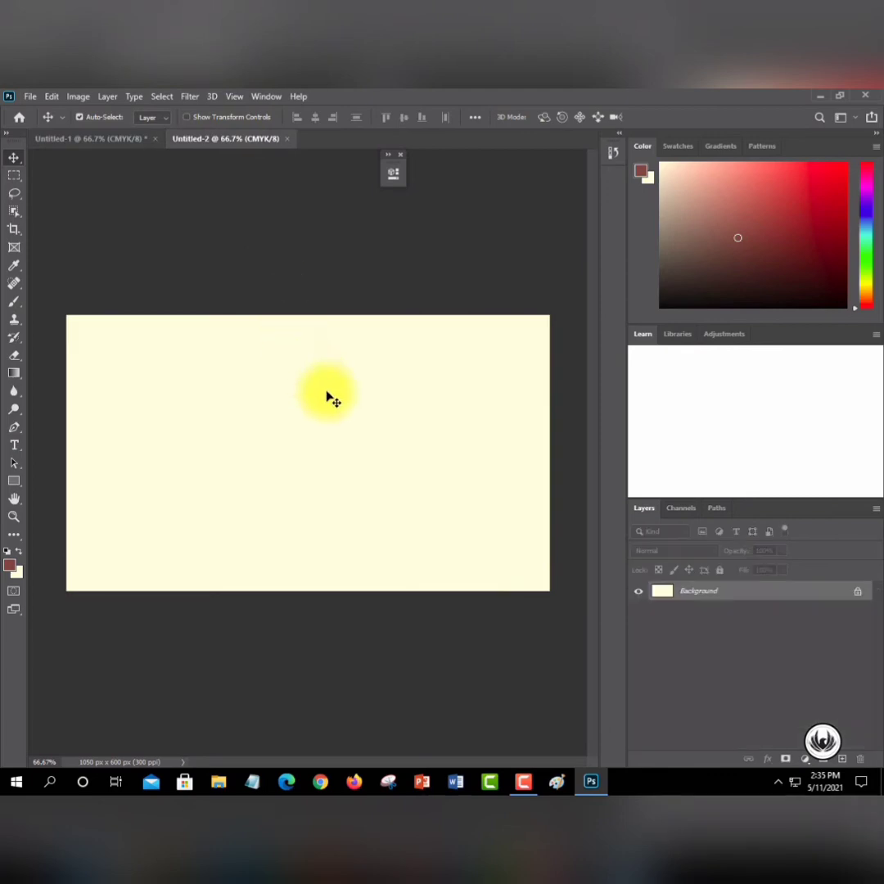
click(393, 171)
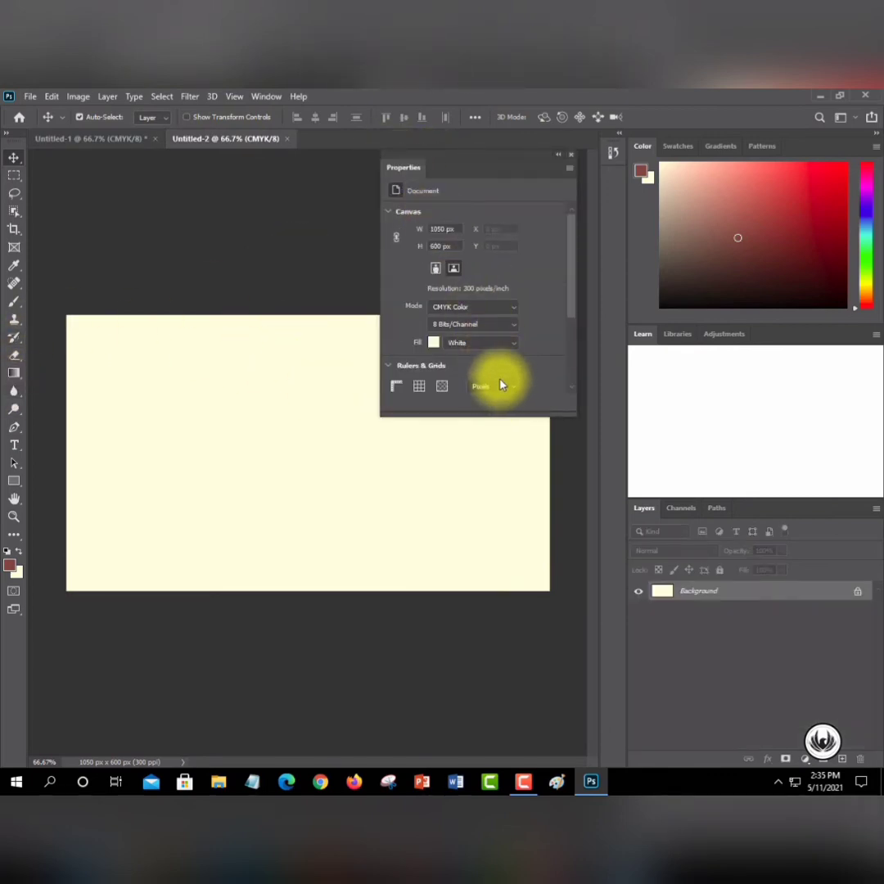
click(435, 344)
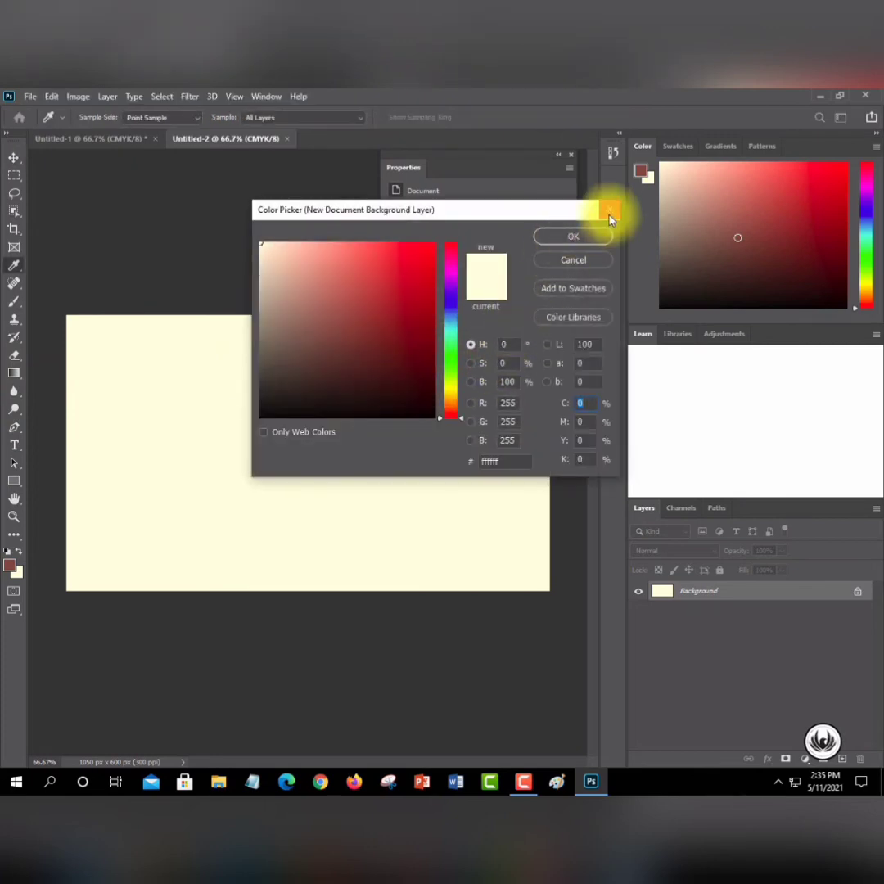
click(610, 210)
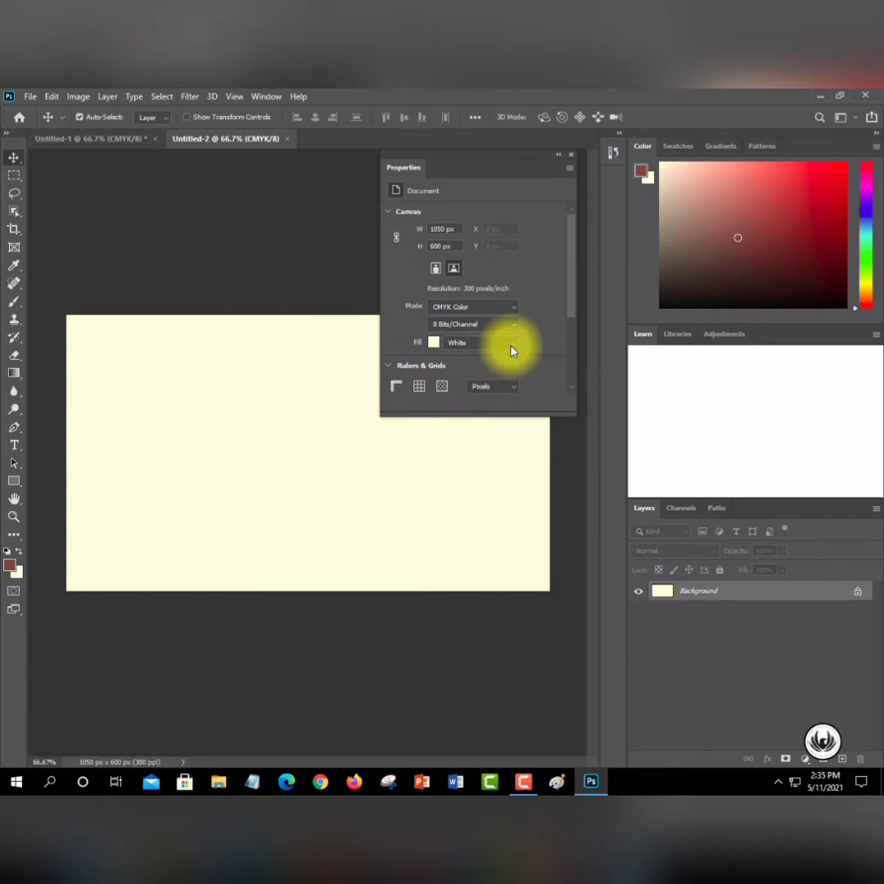
click(512, 348)
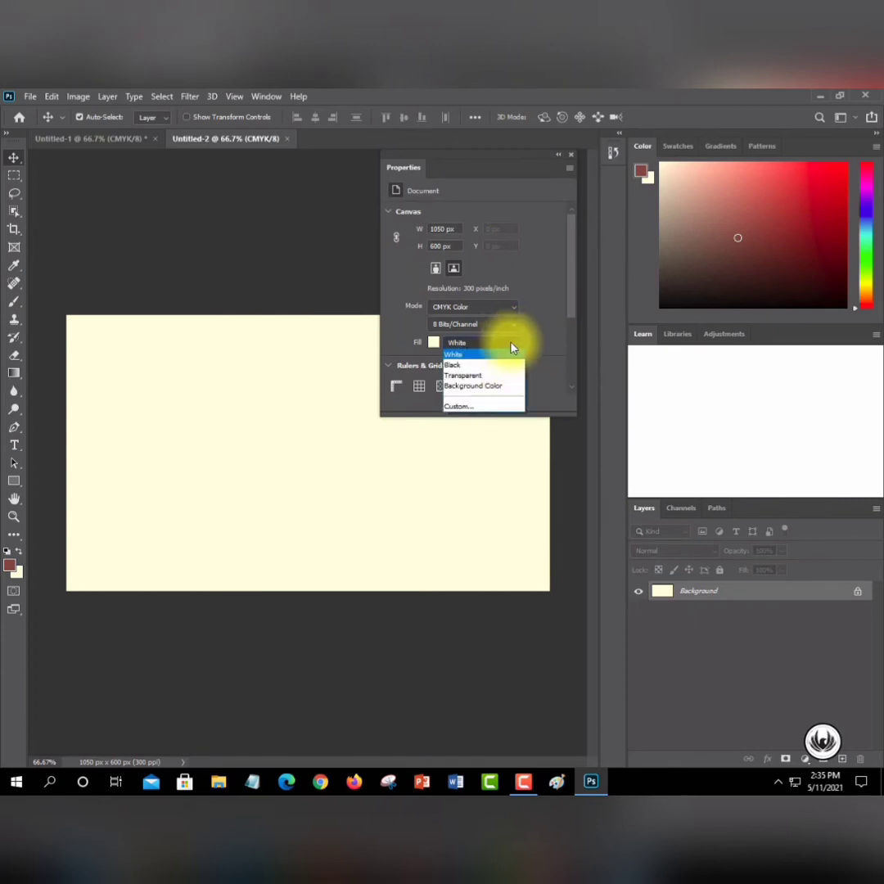
click(481, 407)
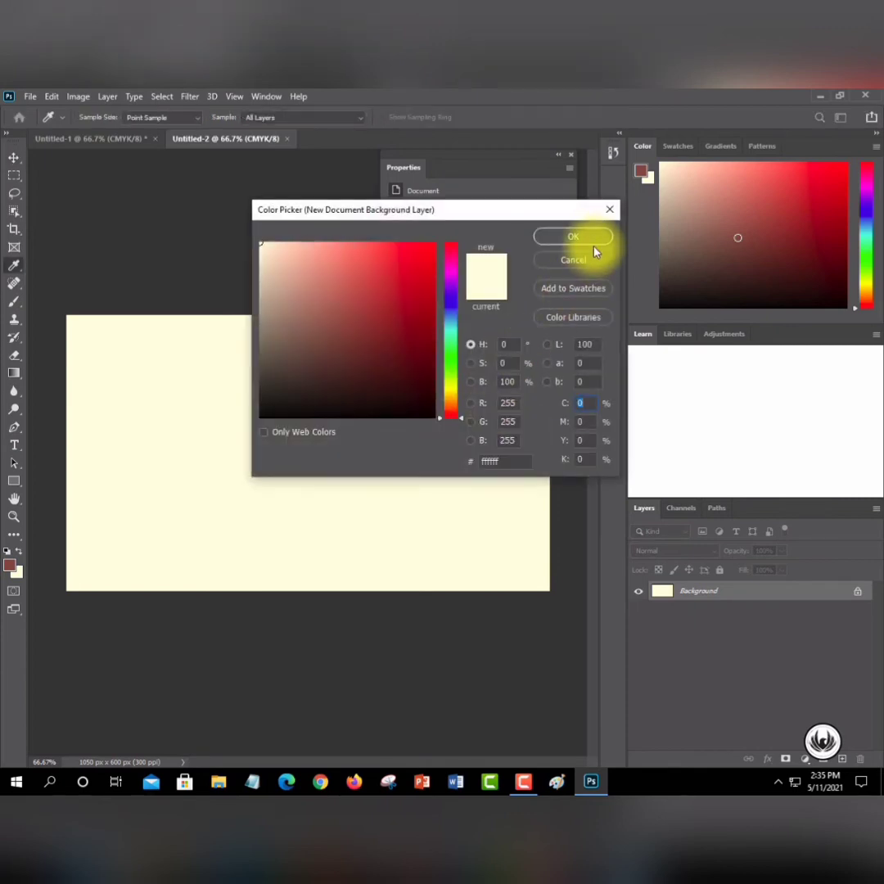
click(449, 349)
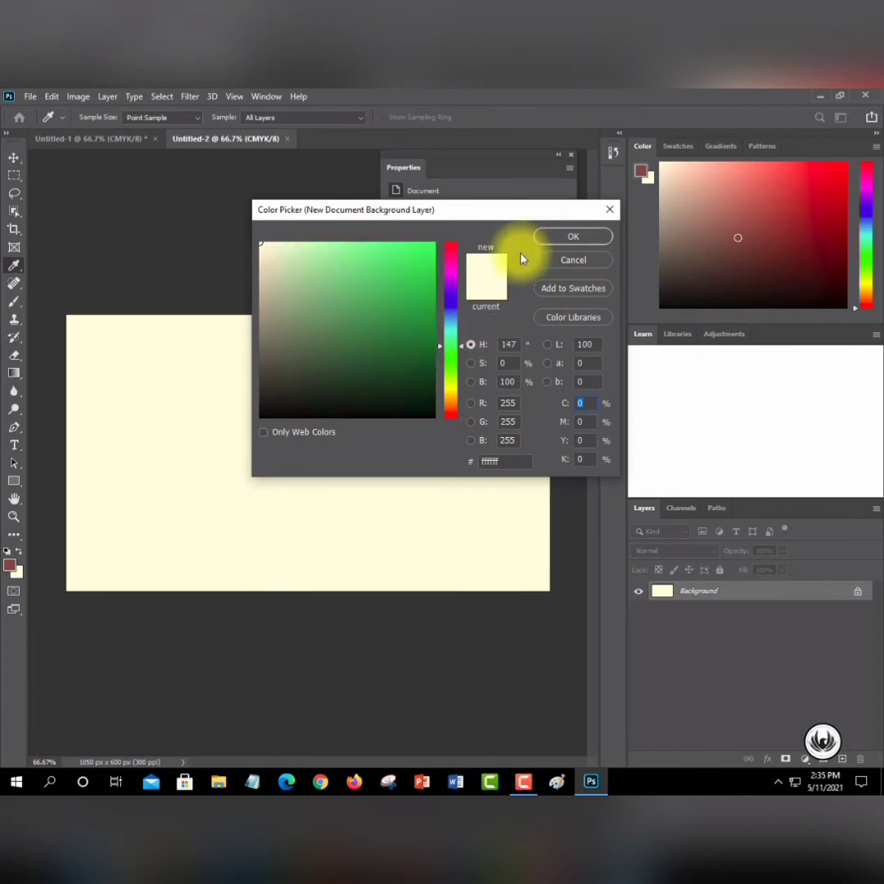
click(609, 211)
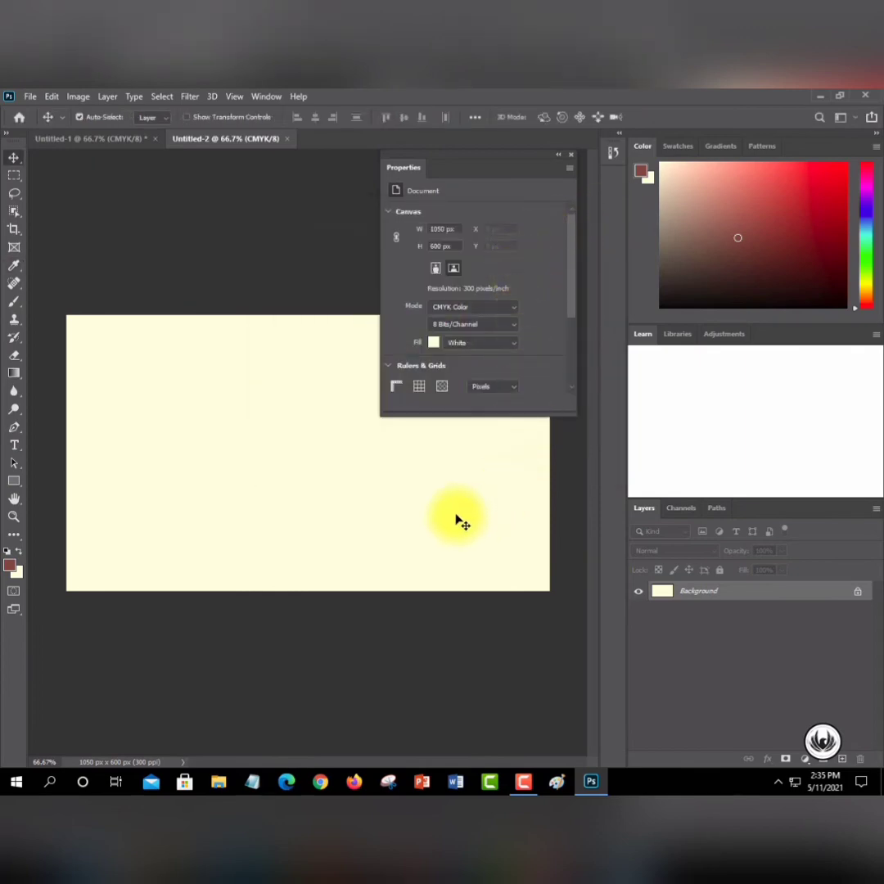
click(438, 271)
click(474, 349)
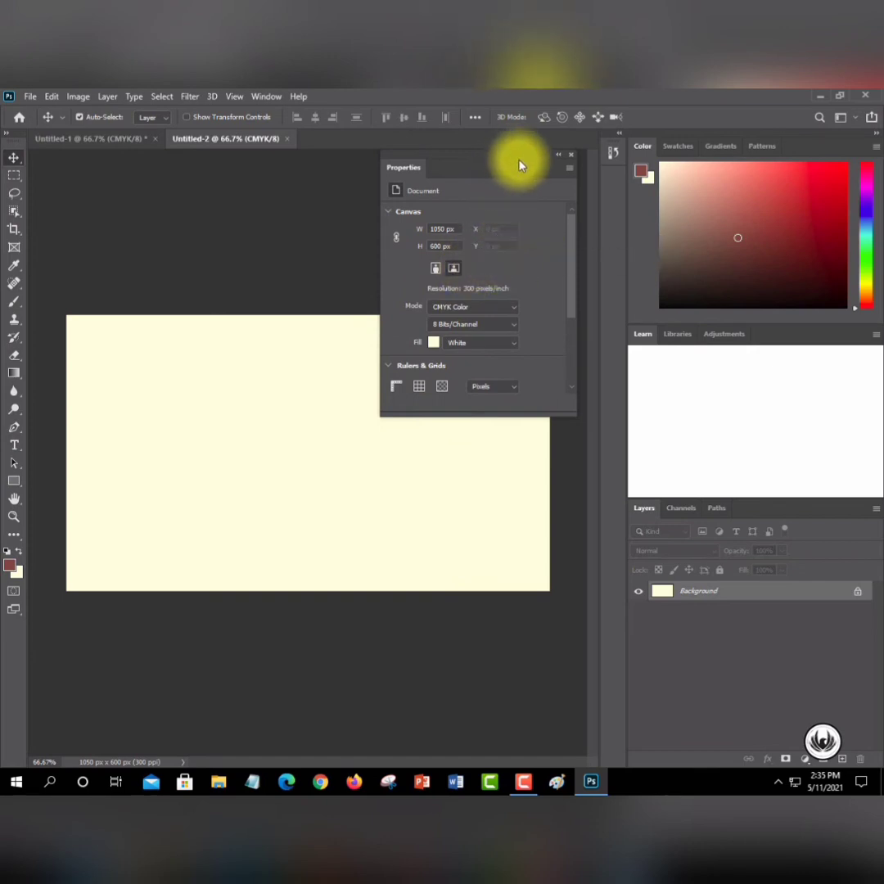
click(558, 155)
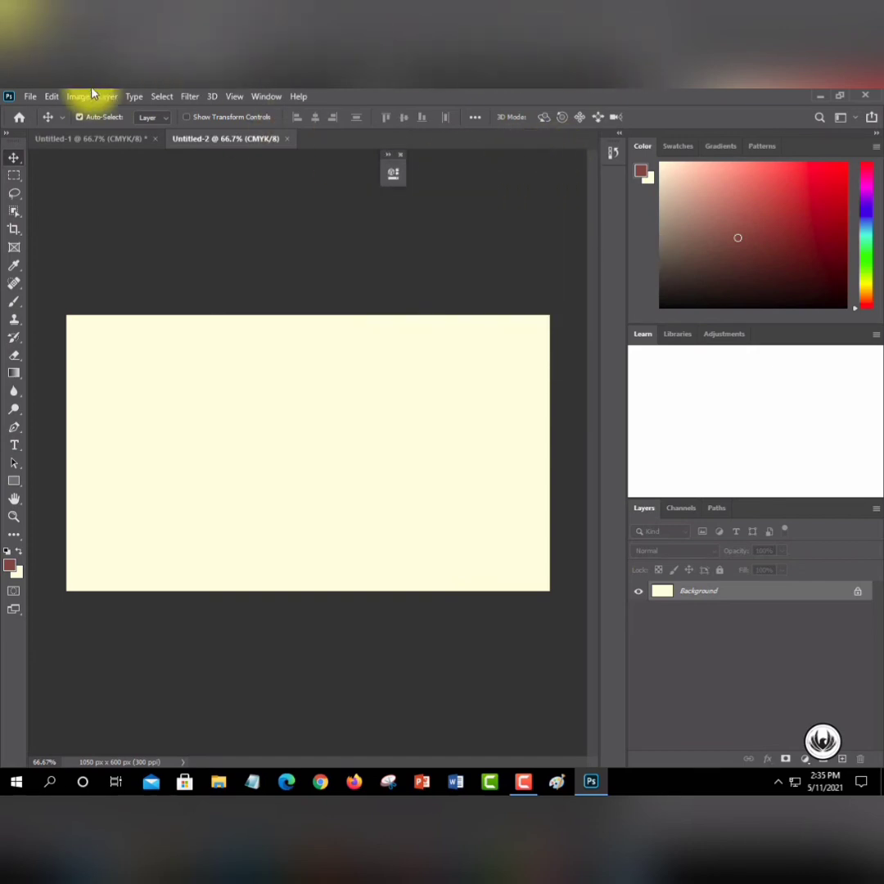
click(65, 141)
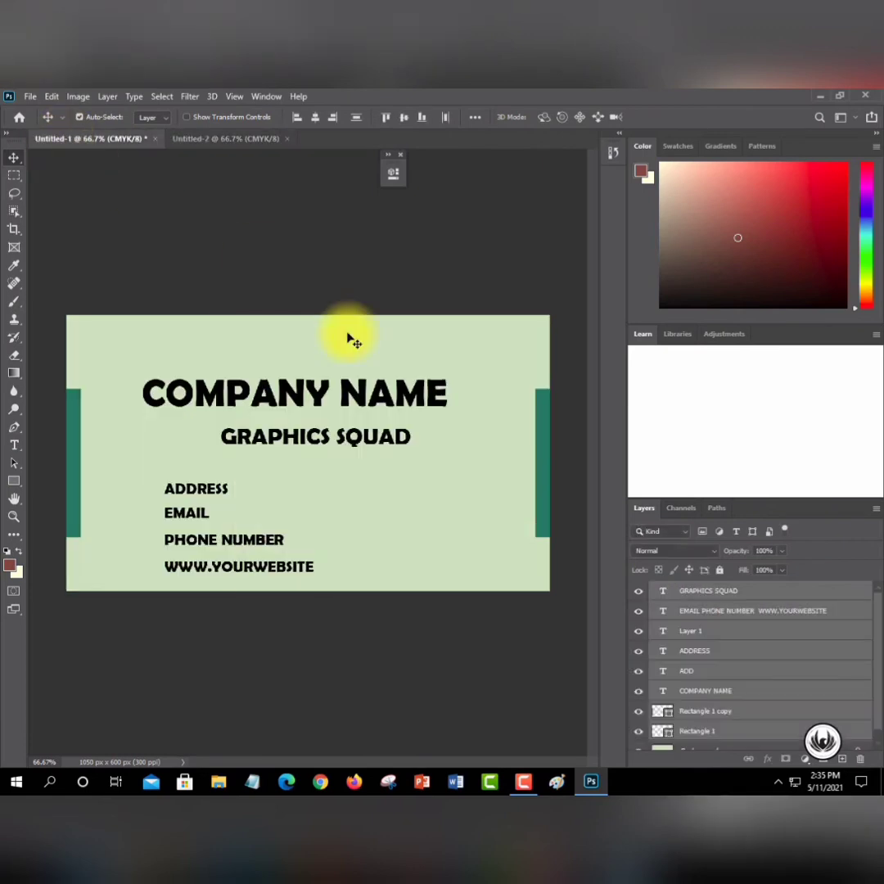
click(368, 683)
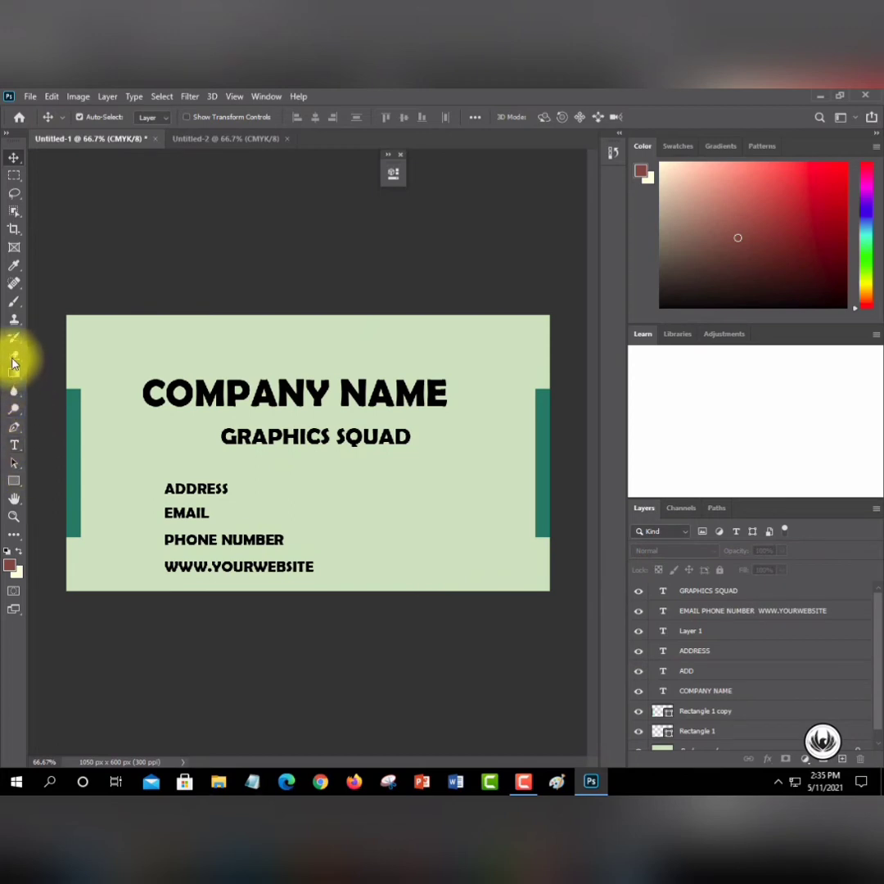
scroll(726, 671, down, 1)
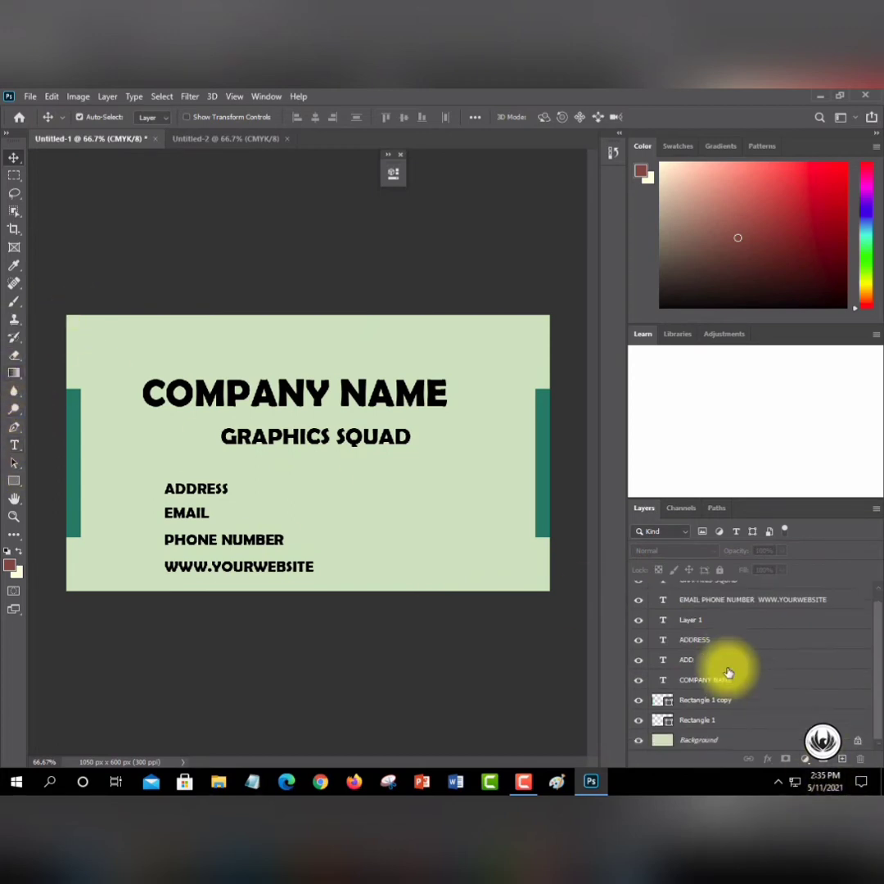
right_click(723, 742)
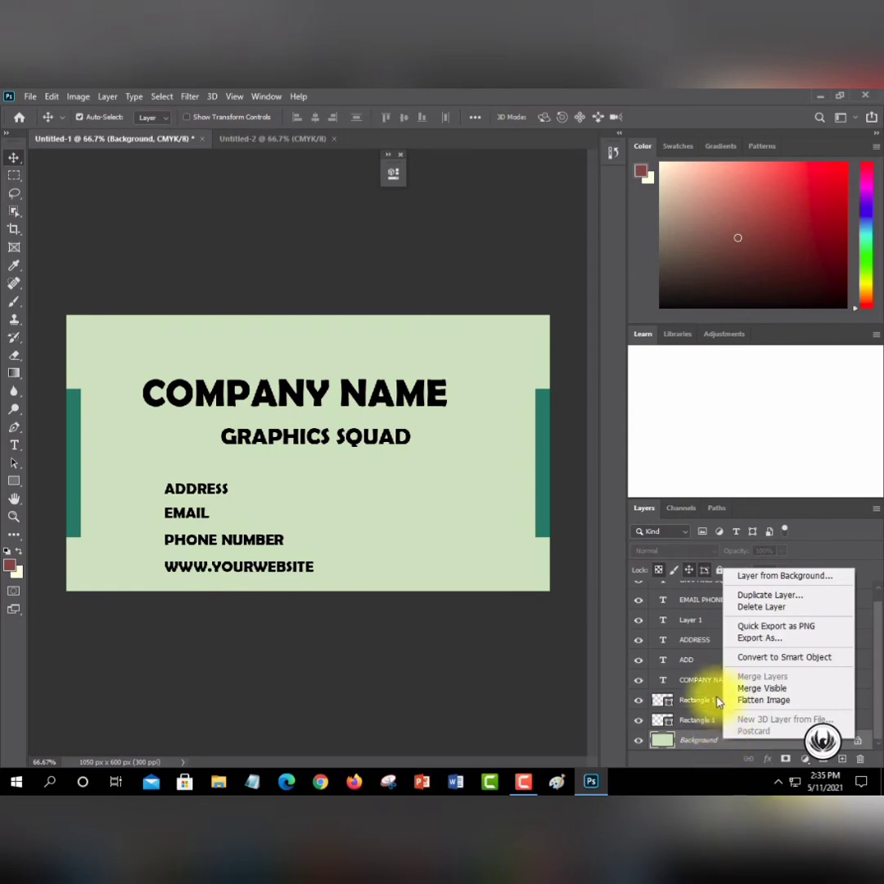
click(556, 684)
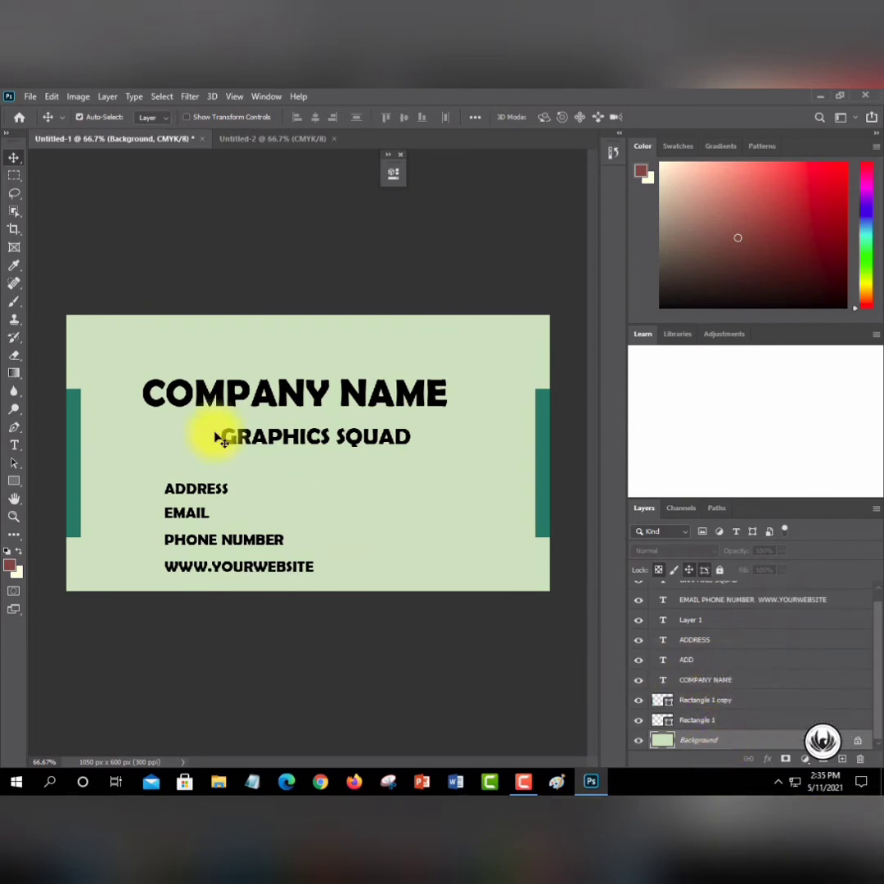
click(246, 139)
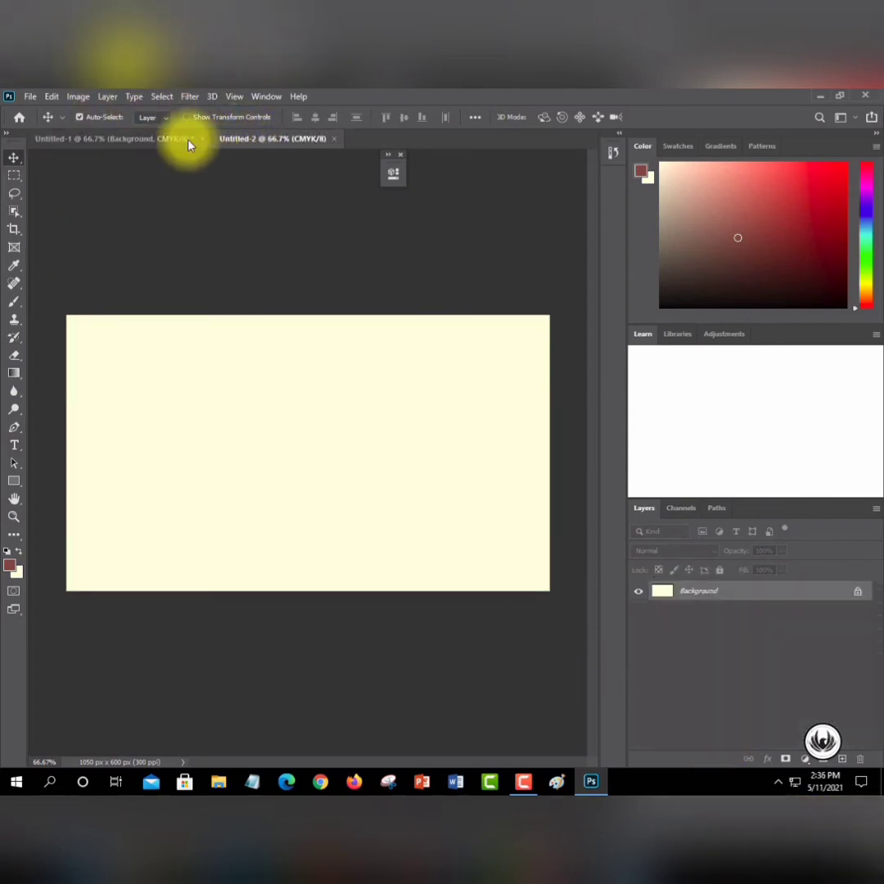
click(167, 140)
click(30, 276)
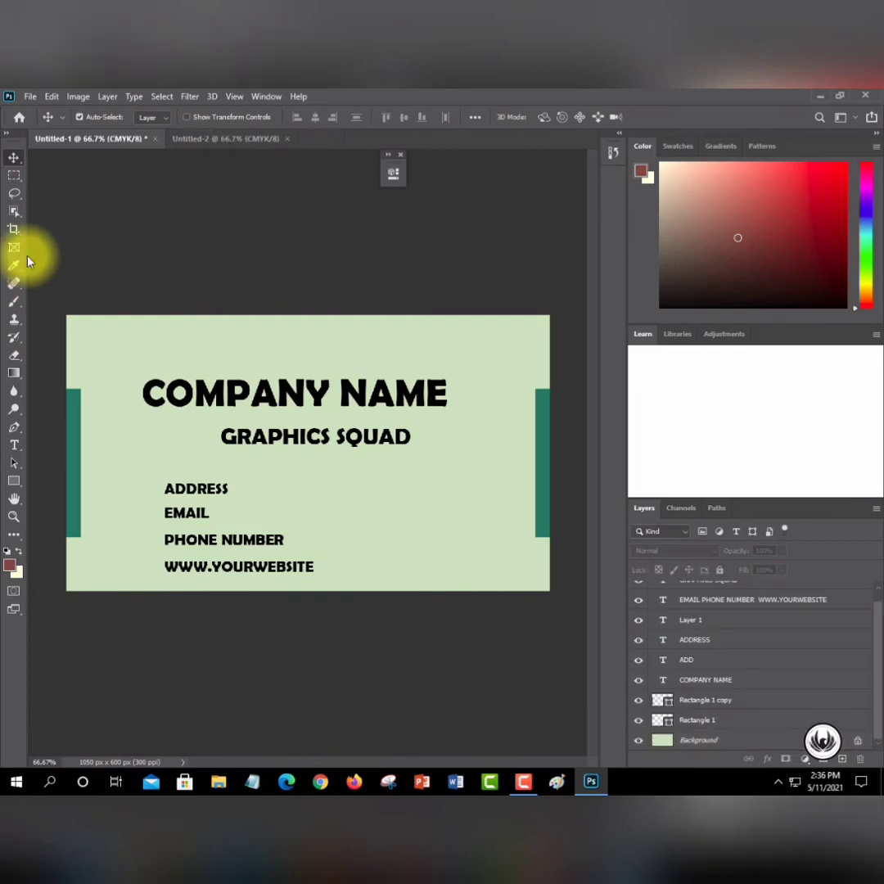
- Try to crop the Untitled-1 card slightly at its sides with the Crop tool
click(13, 232)
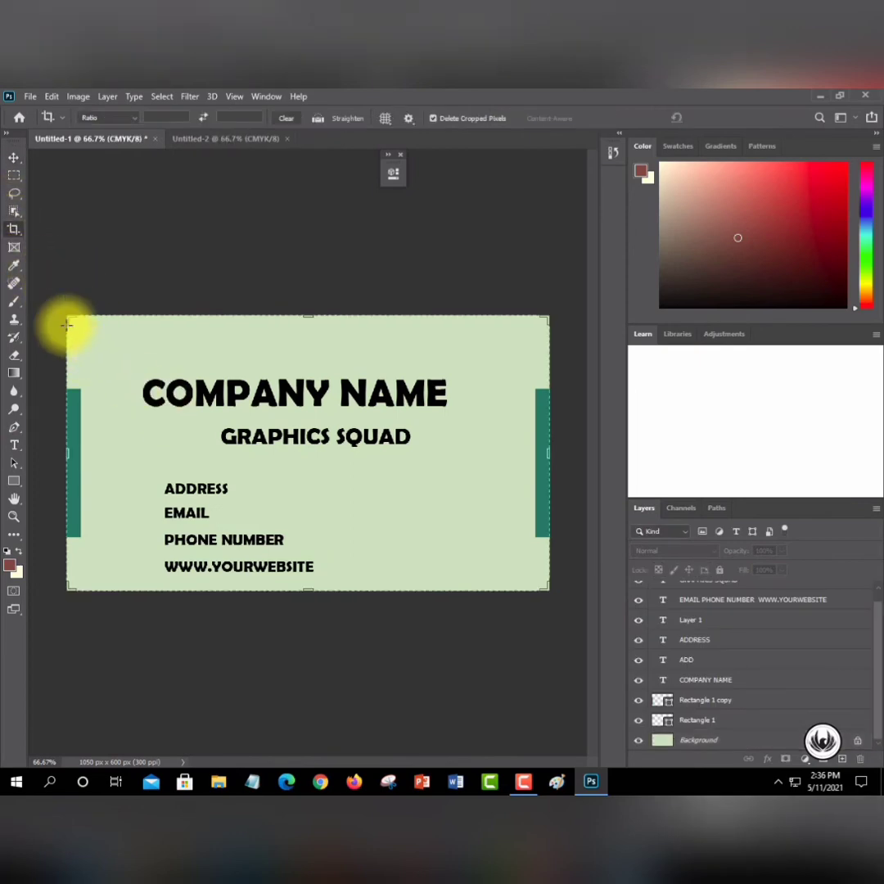
drag(68, 317, 69, 315)
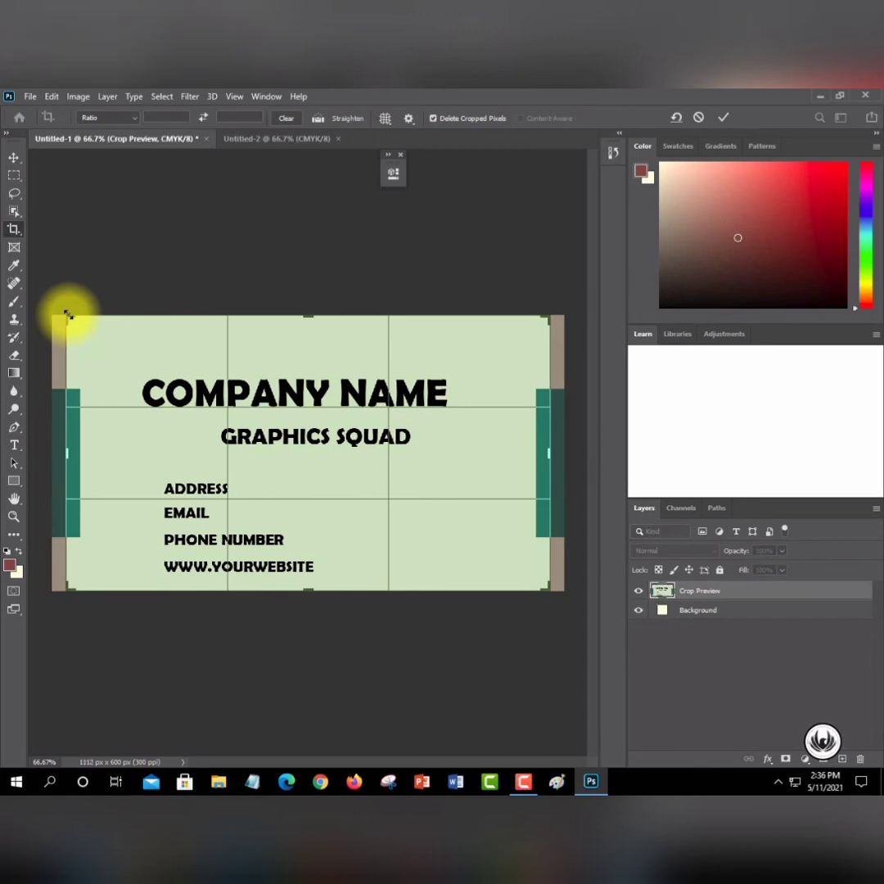
right_click(120, 382)
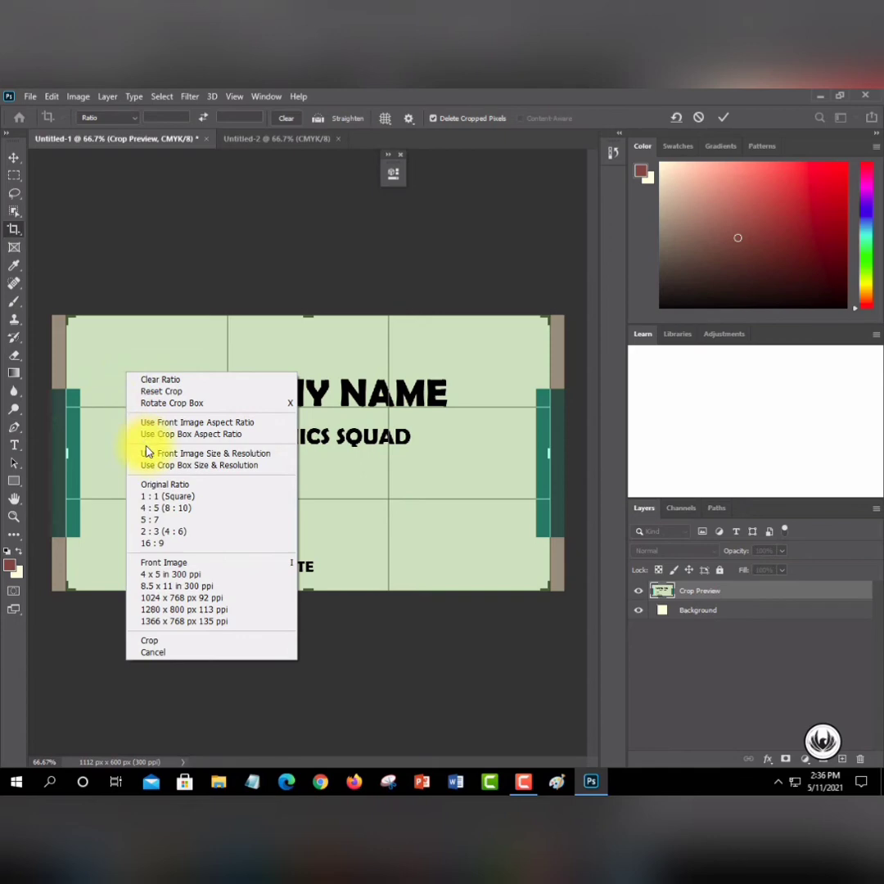
click(151, 269)
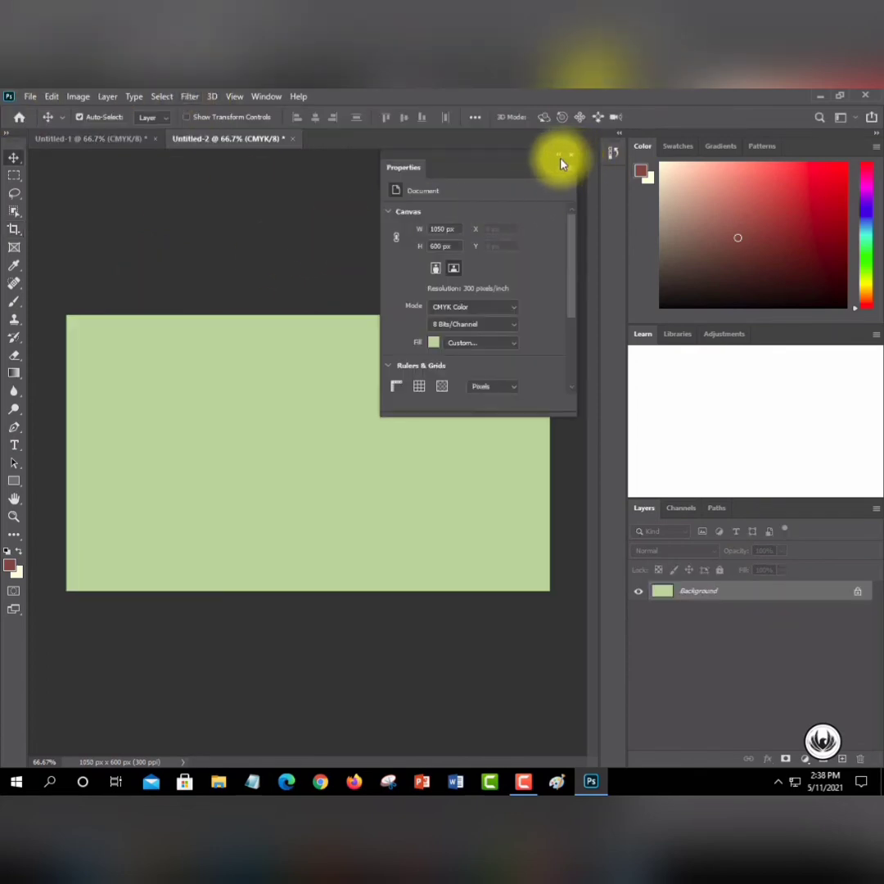
- Draw a rectangle shape about 777 × 348 px in the middle of the Untitled-2 card
click(560, 155)
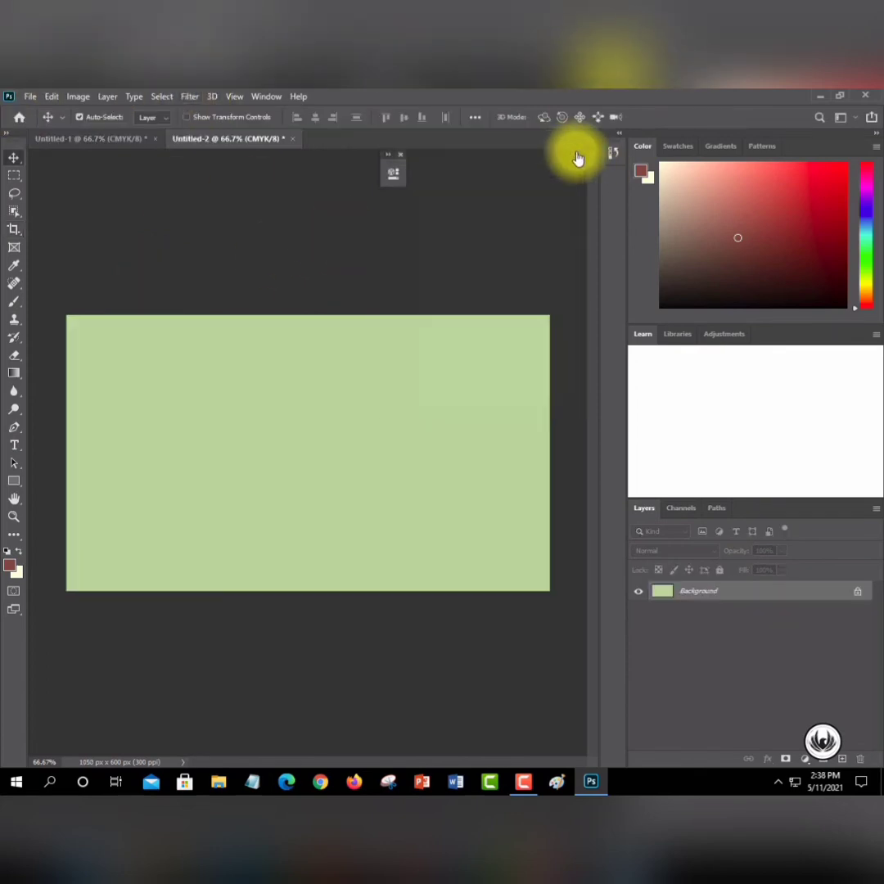
click(14, 480)
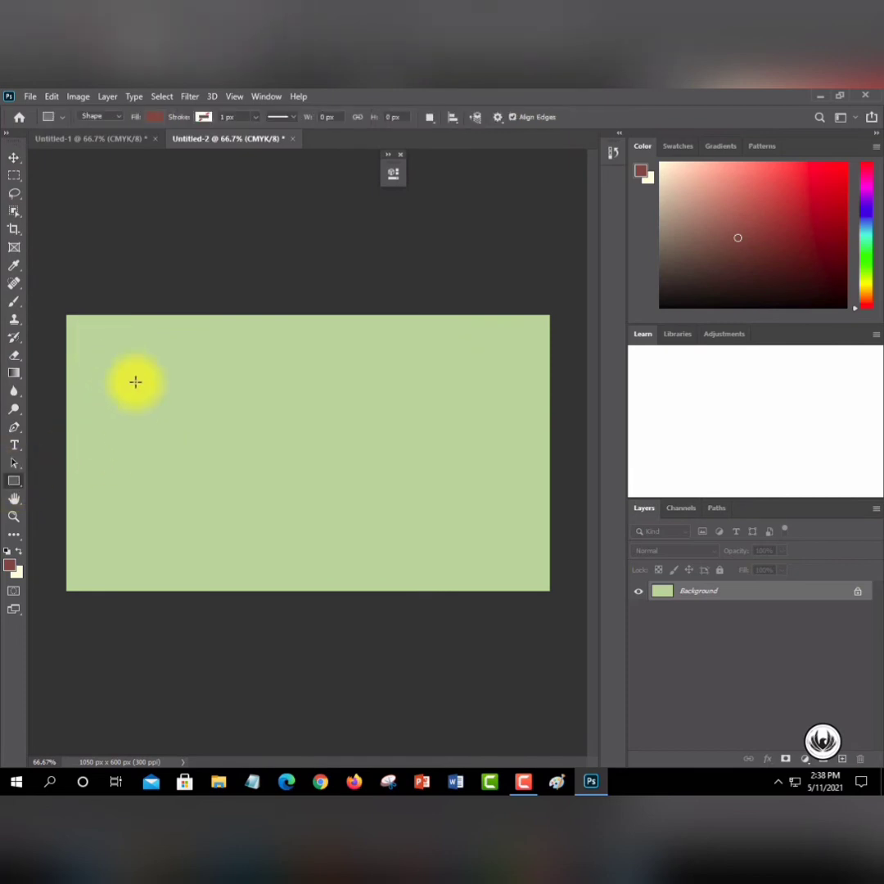
drag(127, 370, 485, 528)
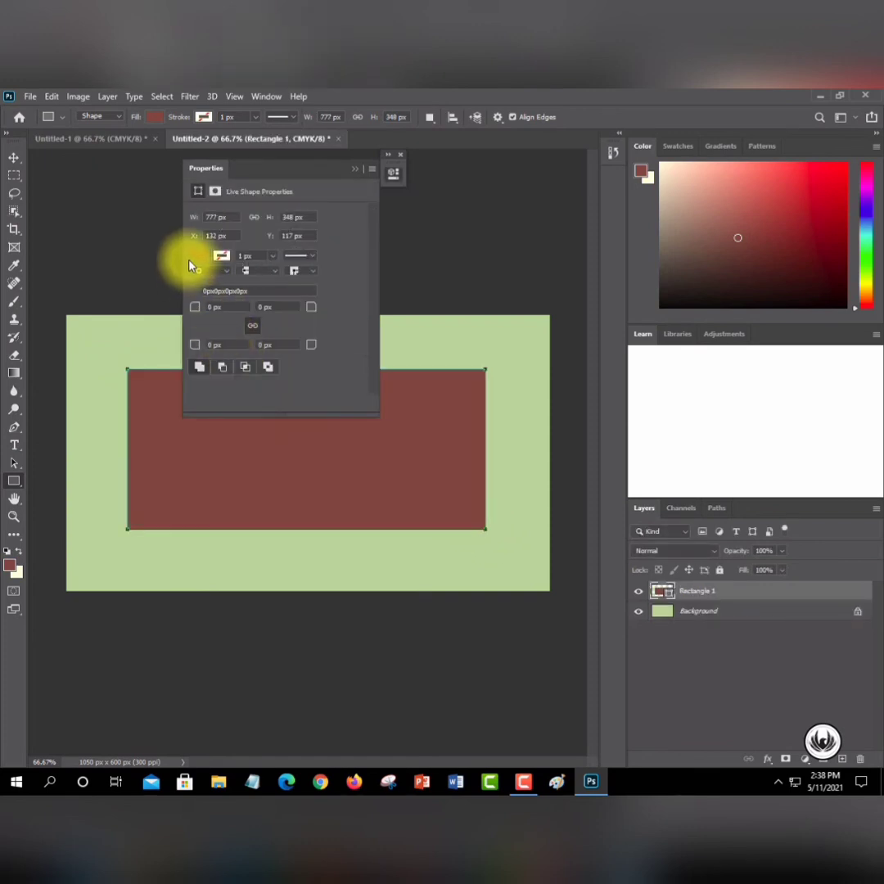
- Fill the rectangle with the dark green from the recently used colors and collapse its shape properties
click(196, 257)
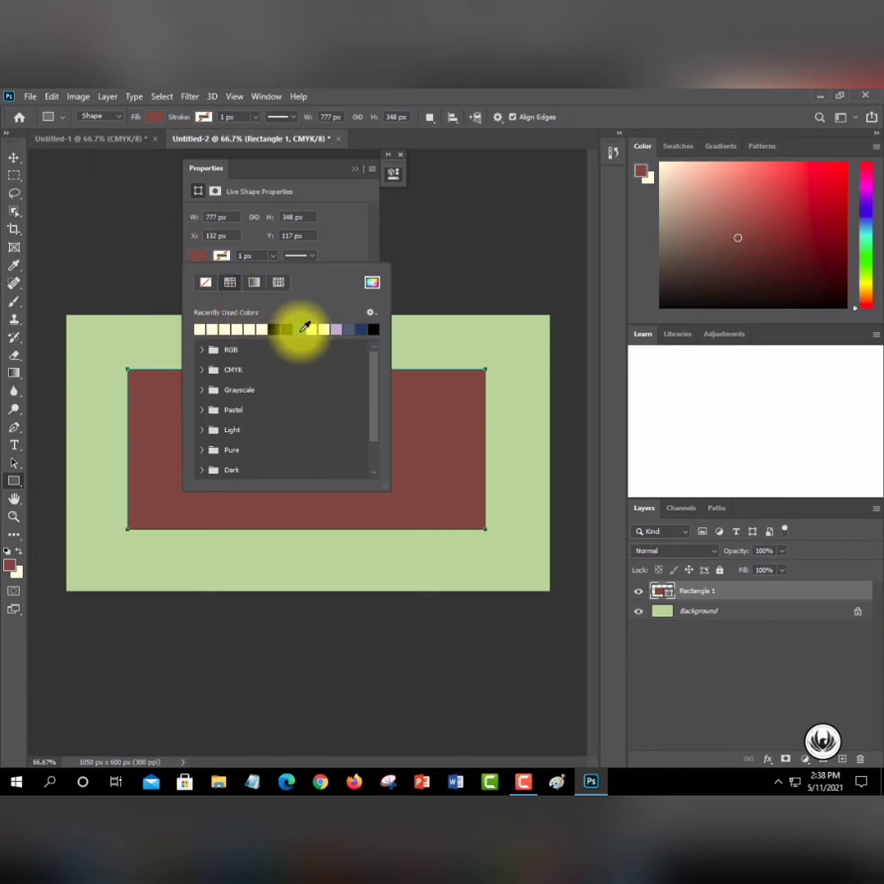
click(299, 329)
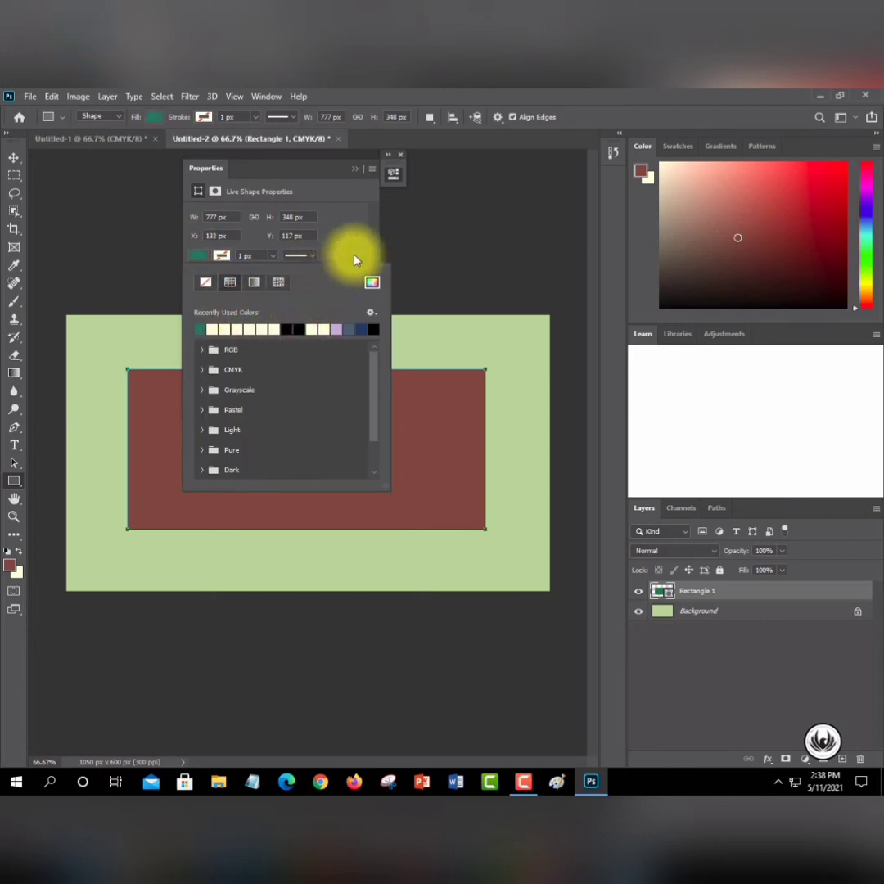
click(354, 176)
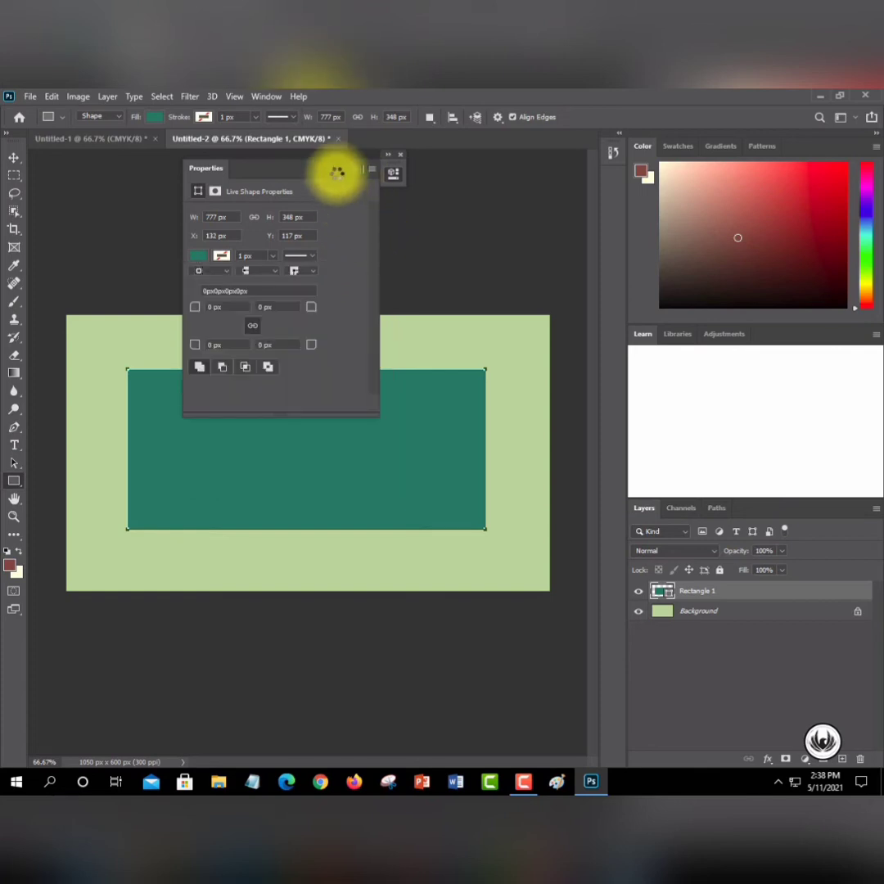
click(356, 169)
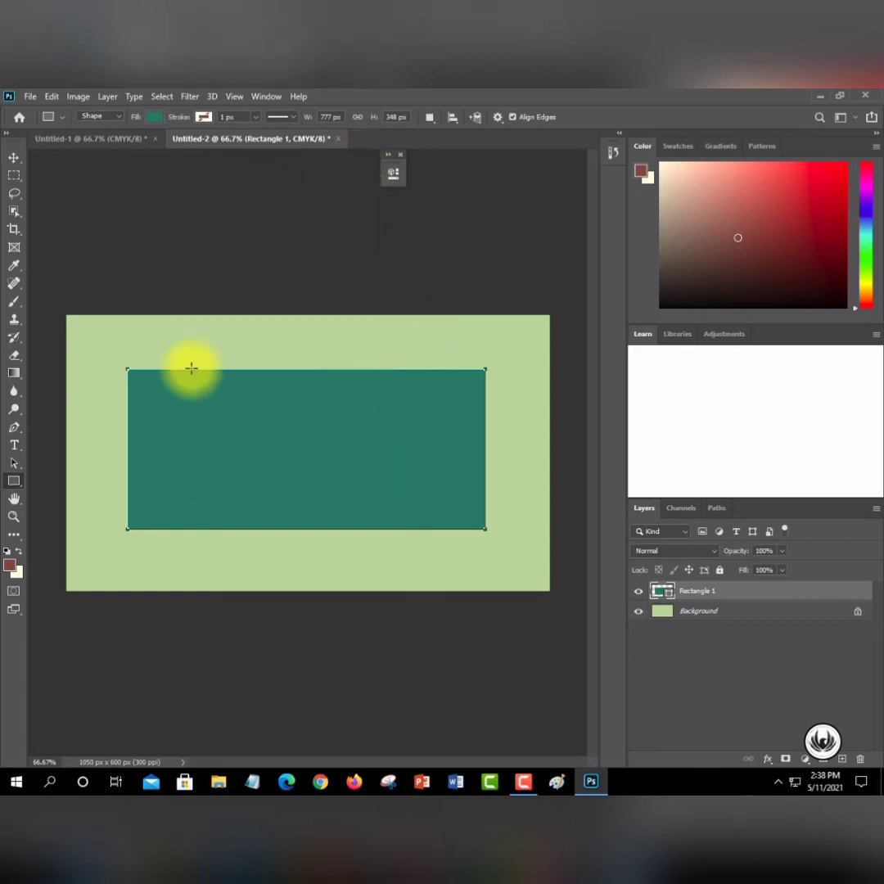
- Move the dark green rectangle slightly so it is centered on the card, and deselect it
click(14, 157)
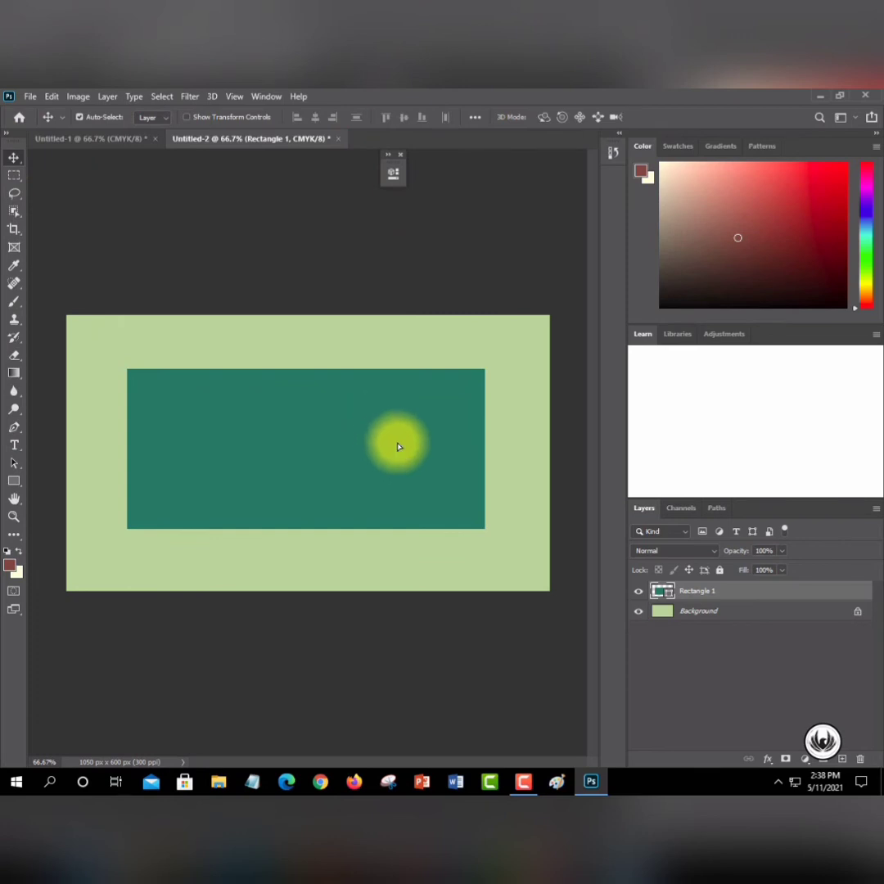
drag(399, 442, 401, 446)
click(488, 311)
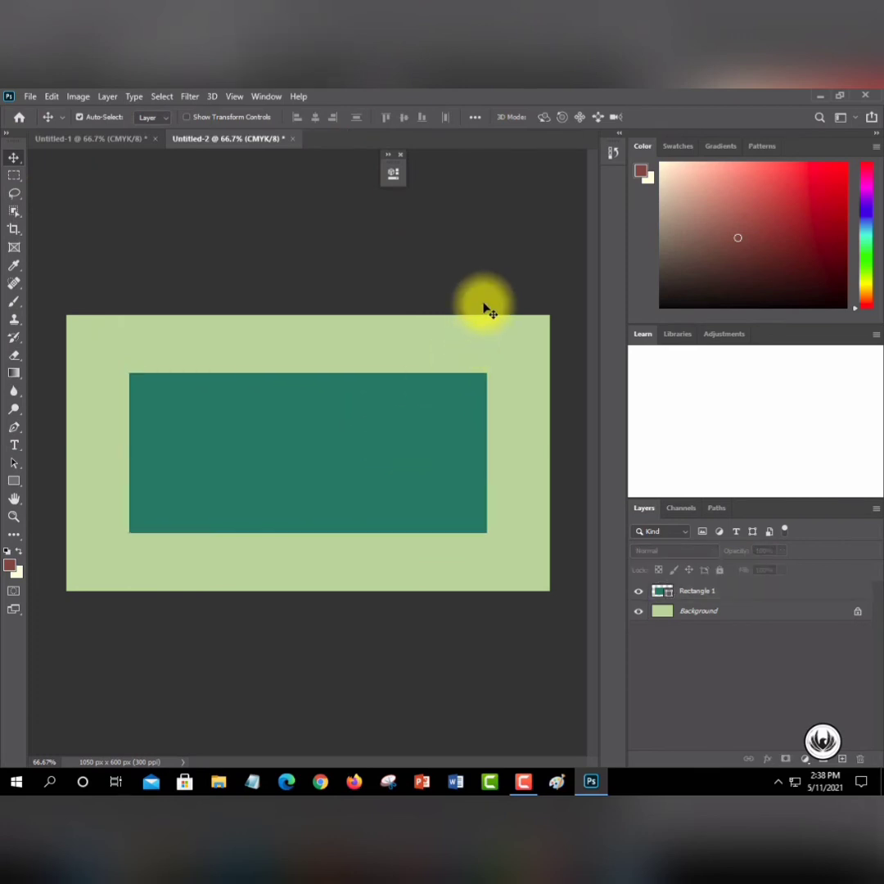
- Add the text COMPANY NAME in the upper part of the green rectangle and set its font size to 25 pt
click(14, 445)
click(178, 404)
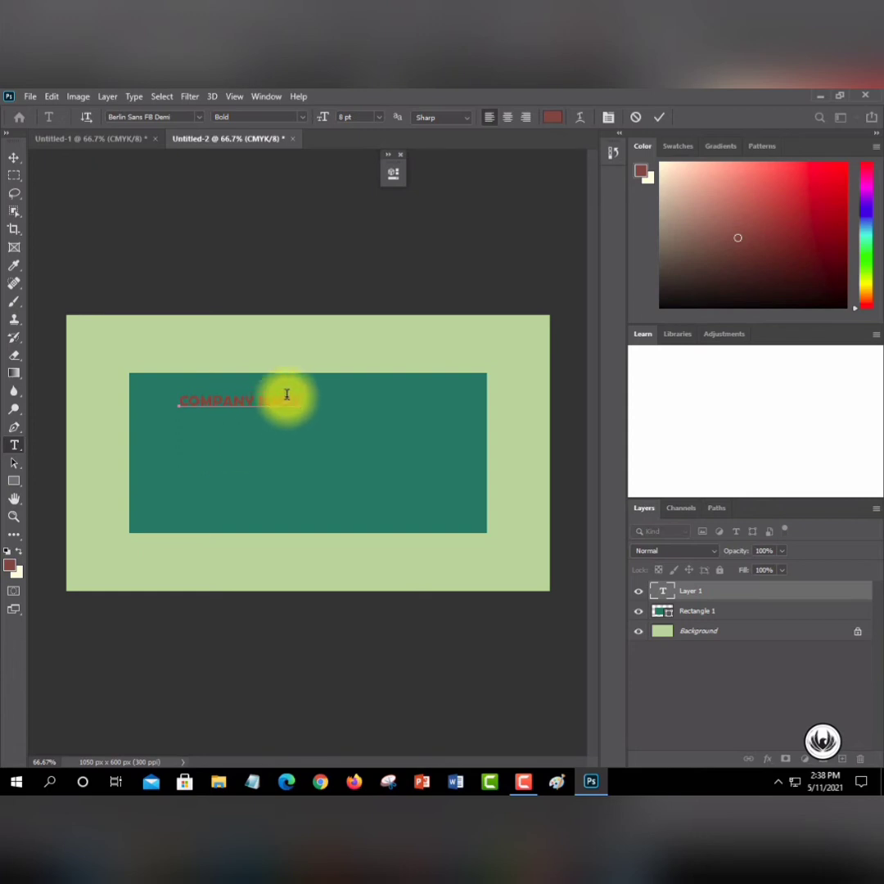
drag(300, 400, 179, 387)
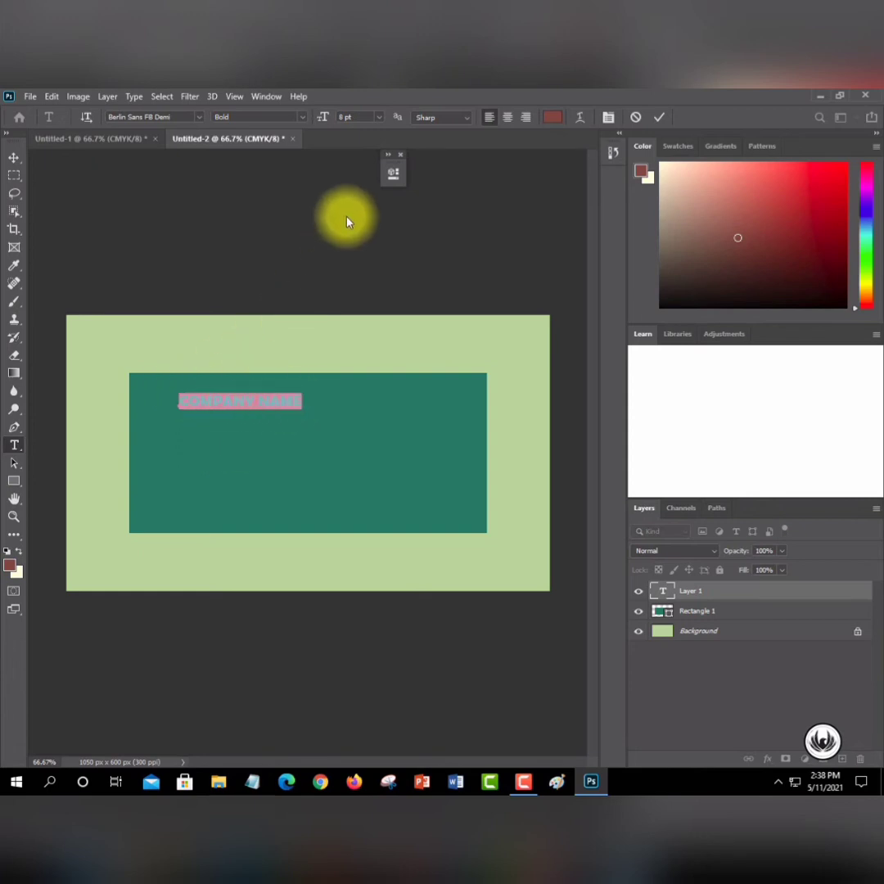
click(389, 155)
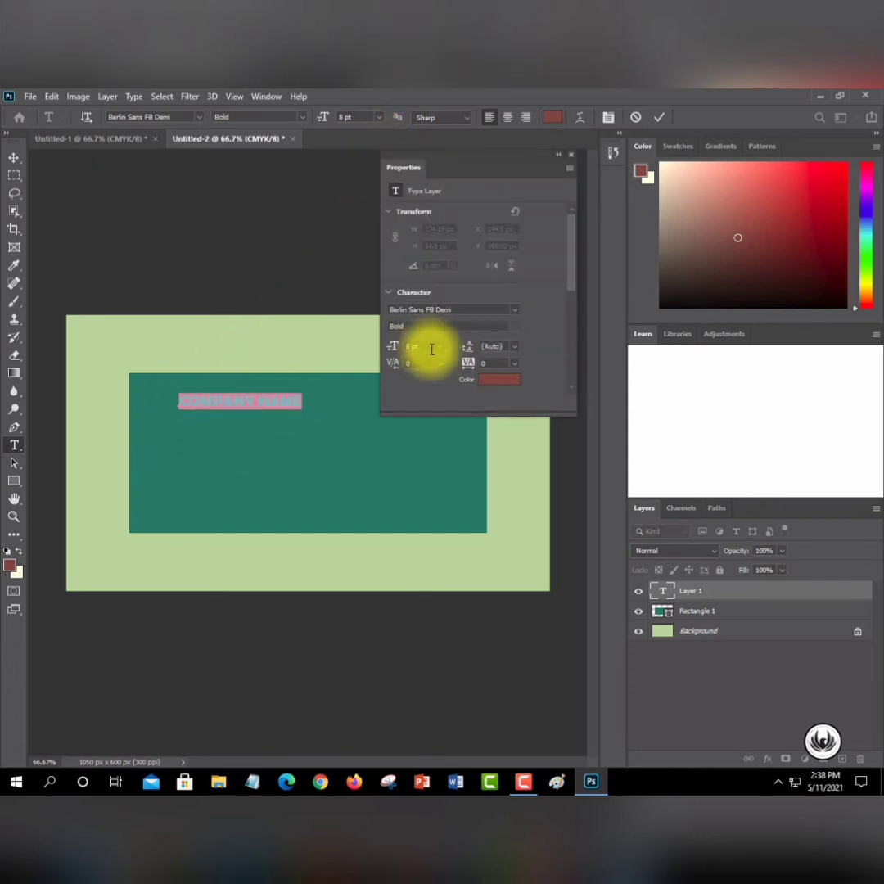
click(412, 347)
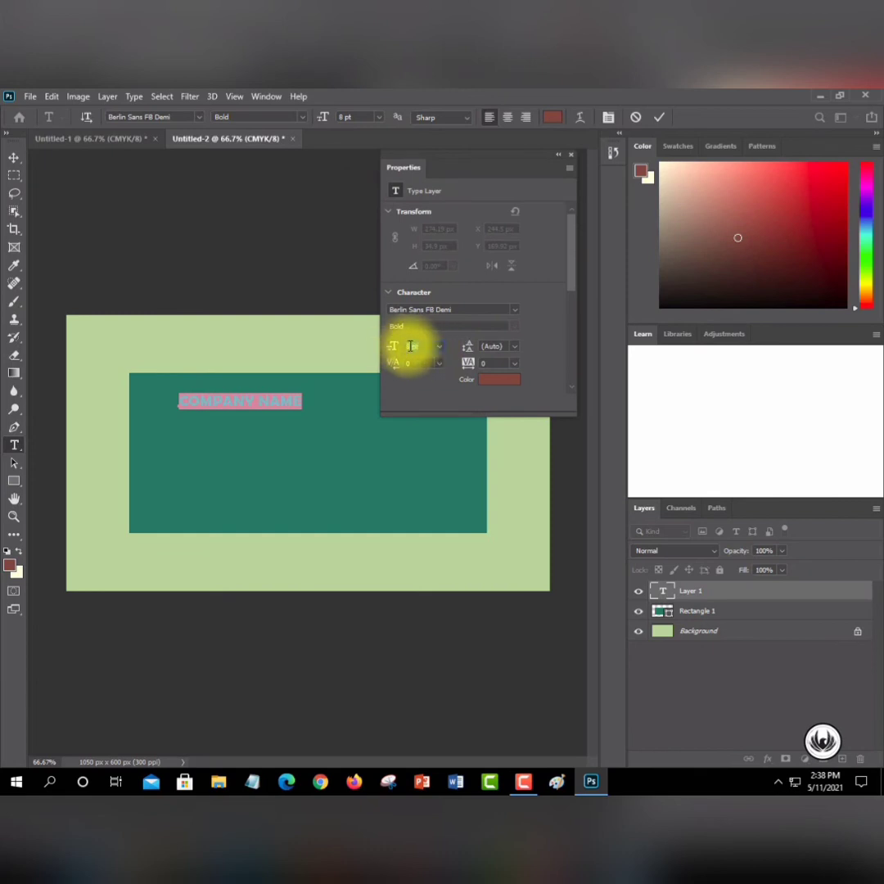
key(BackSpace)
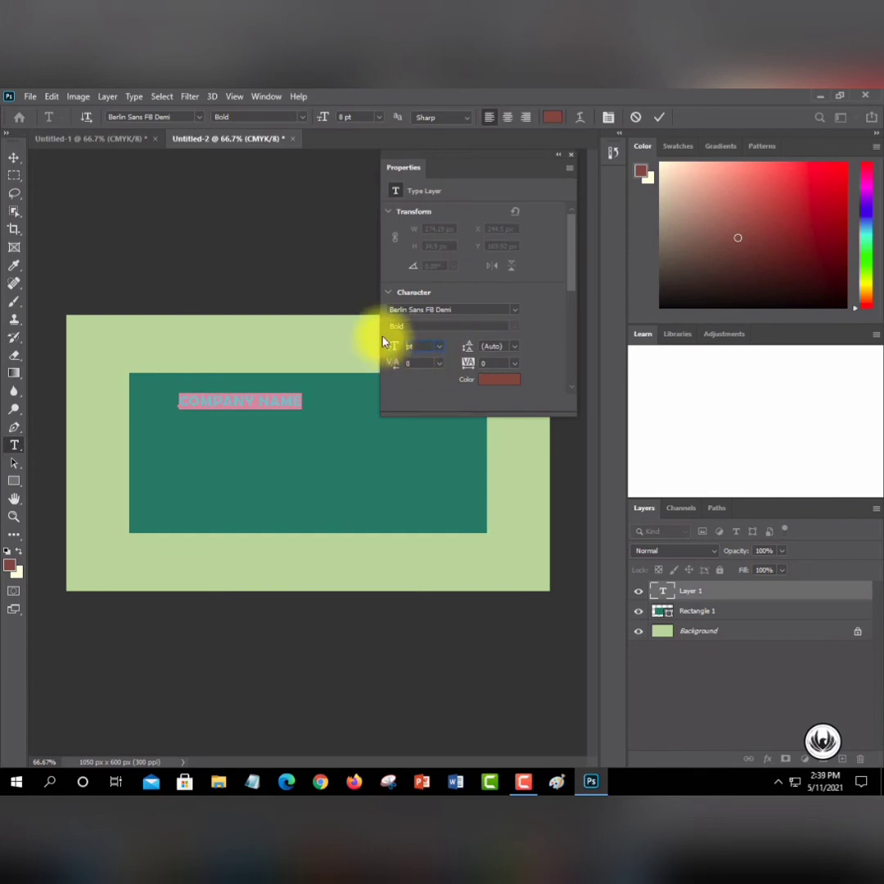
text(7)
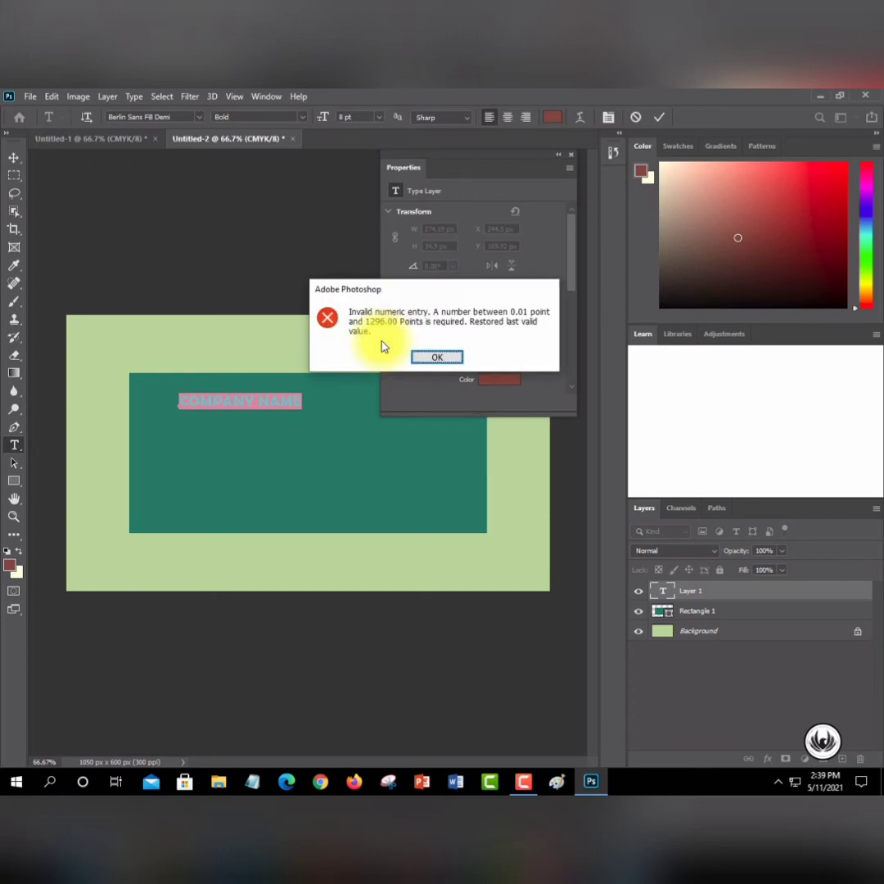
click(429, 360)
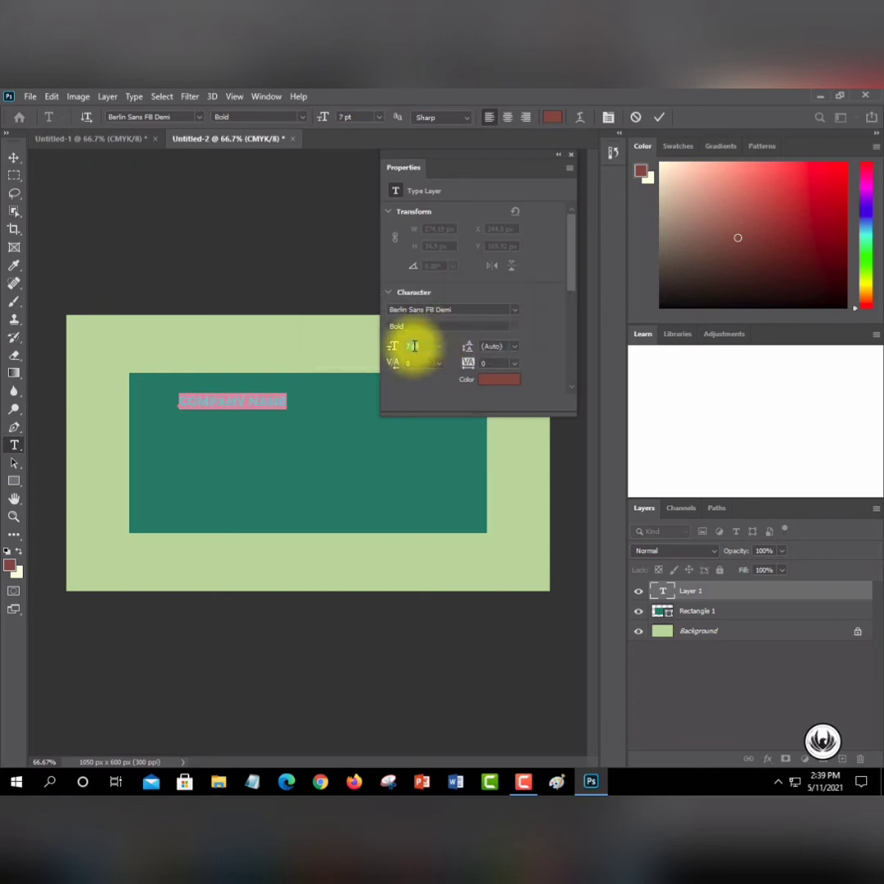
key(BackSpace)
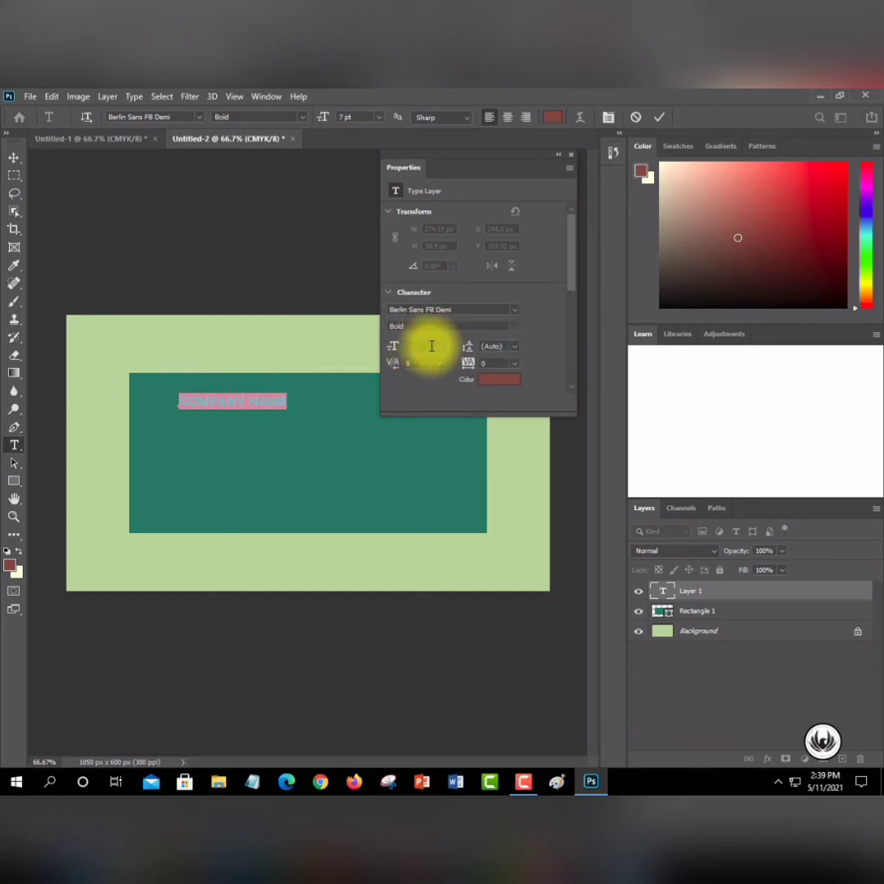
text(25)
key(Return)
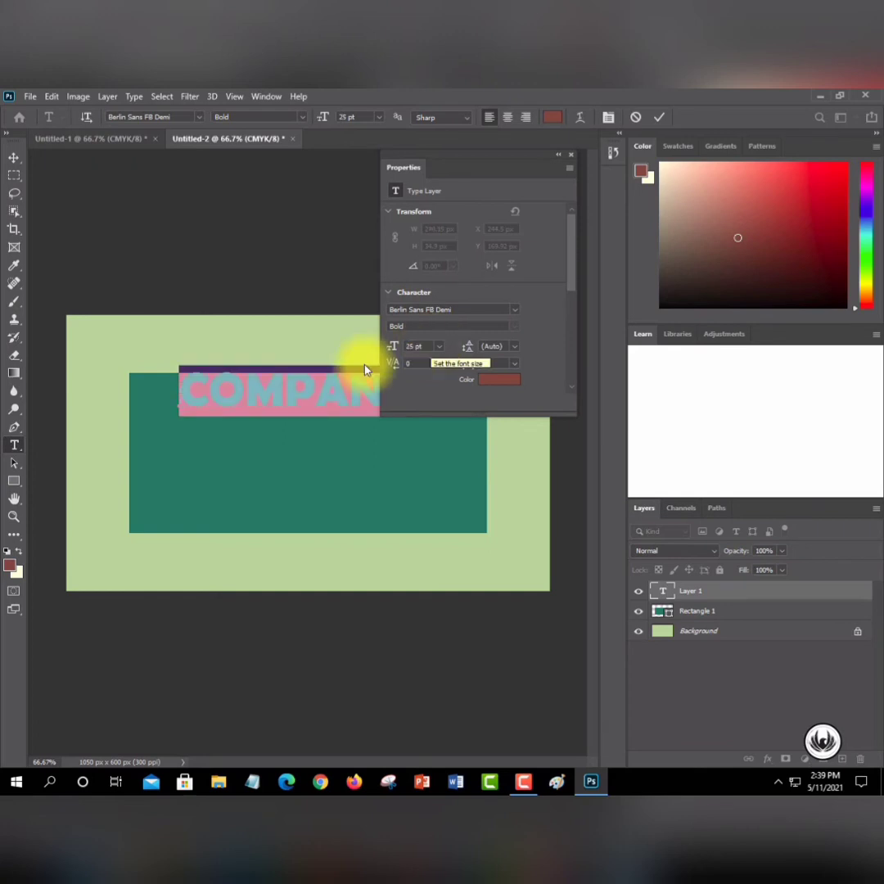
- Move the COMPANY NAME text to the green rectangle's left edge and set its font size to 20 pt
click(13, 157)
drag(256, 405, 211, 420)
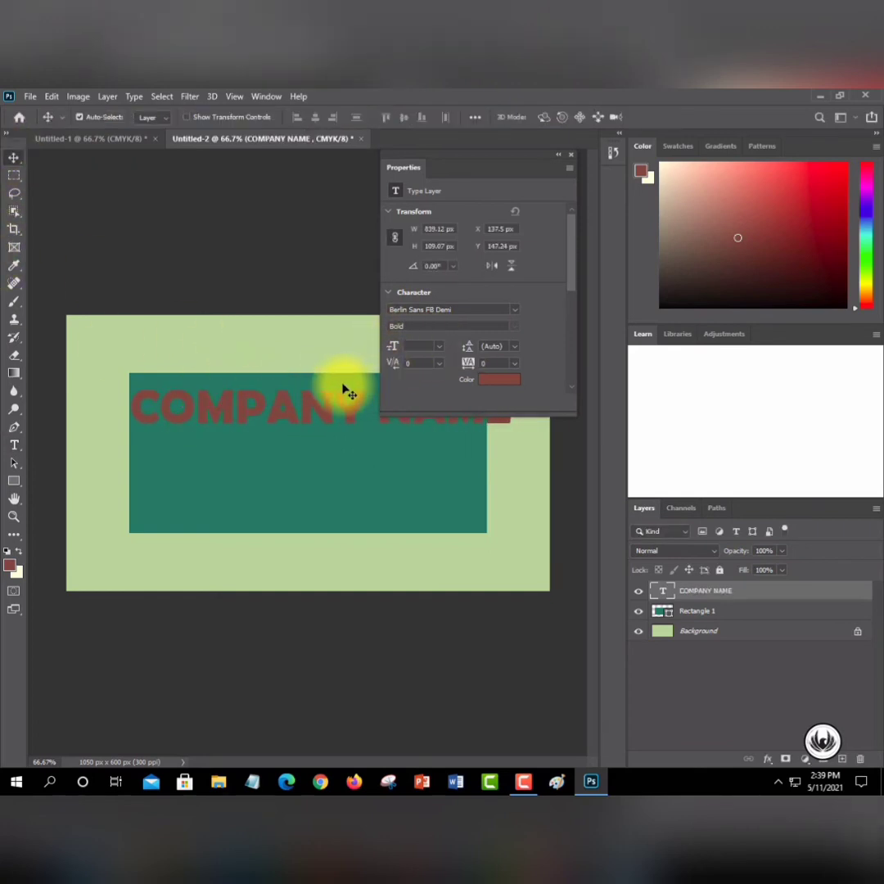
click(14, 444)
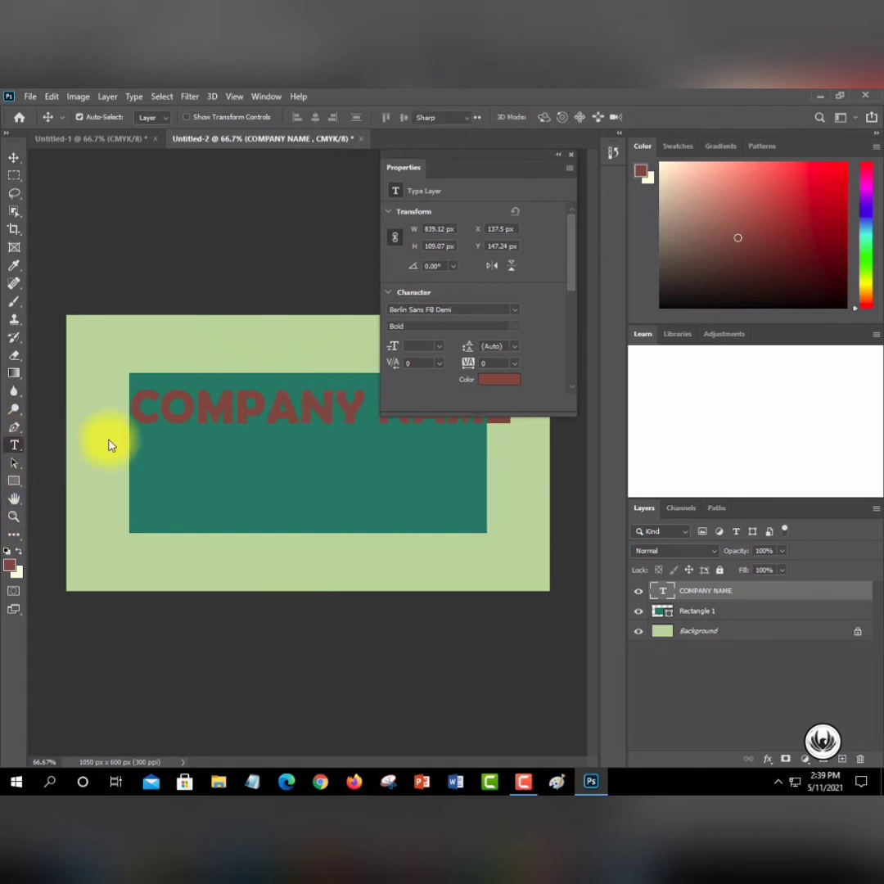
drag(136, 403, 515, 437)
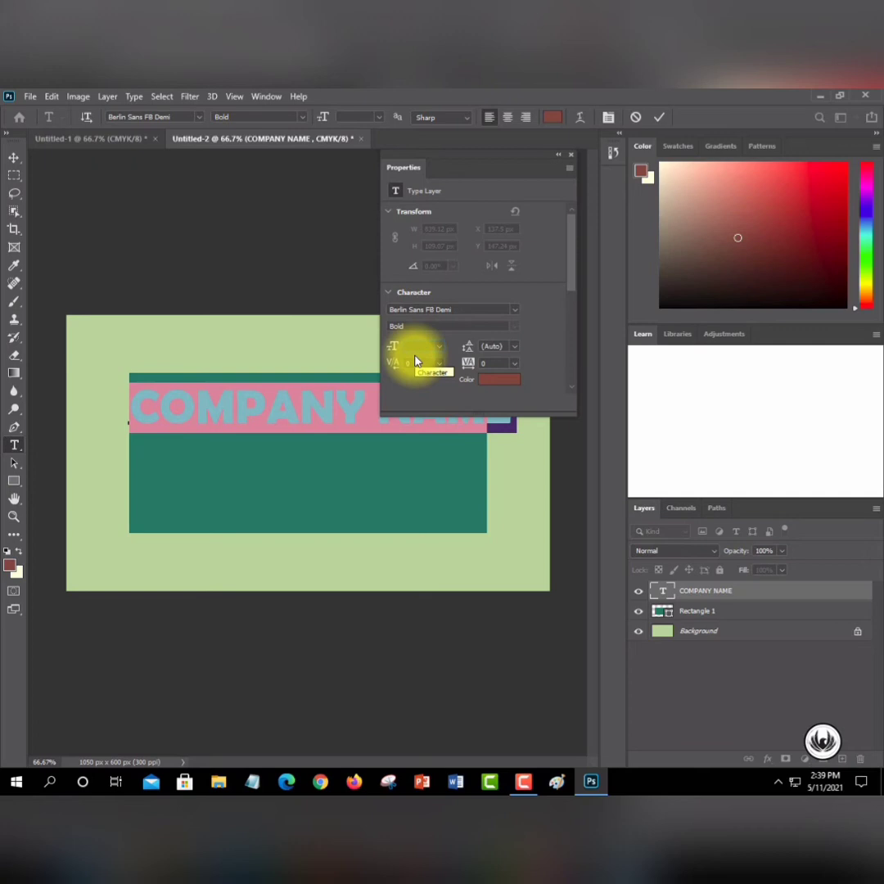
text(20)
key(Return)
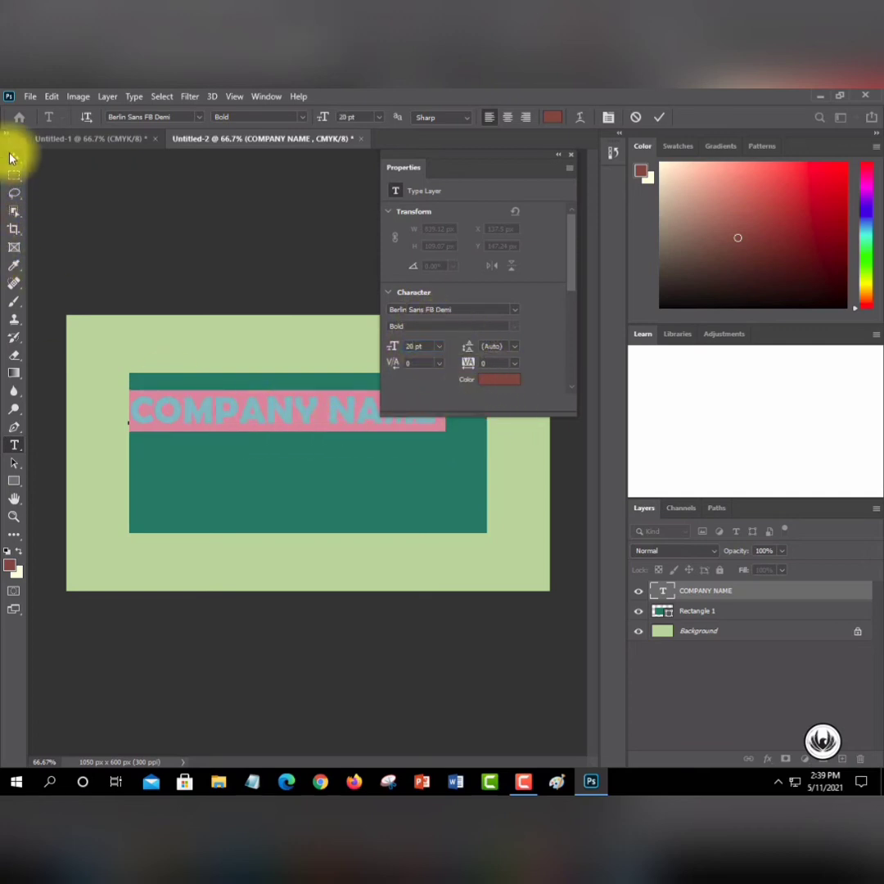
- Set the color of the COMPANY NAME text to black (000000)
click(500, 379)
click(435, 416)
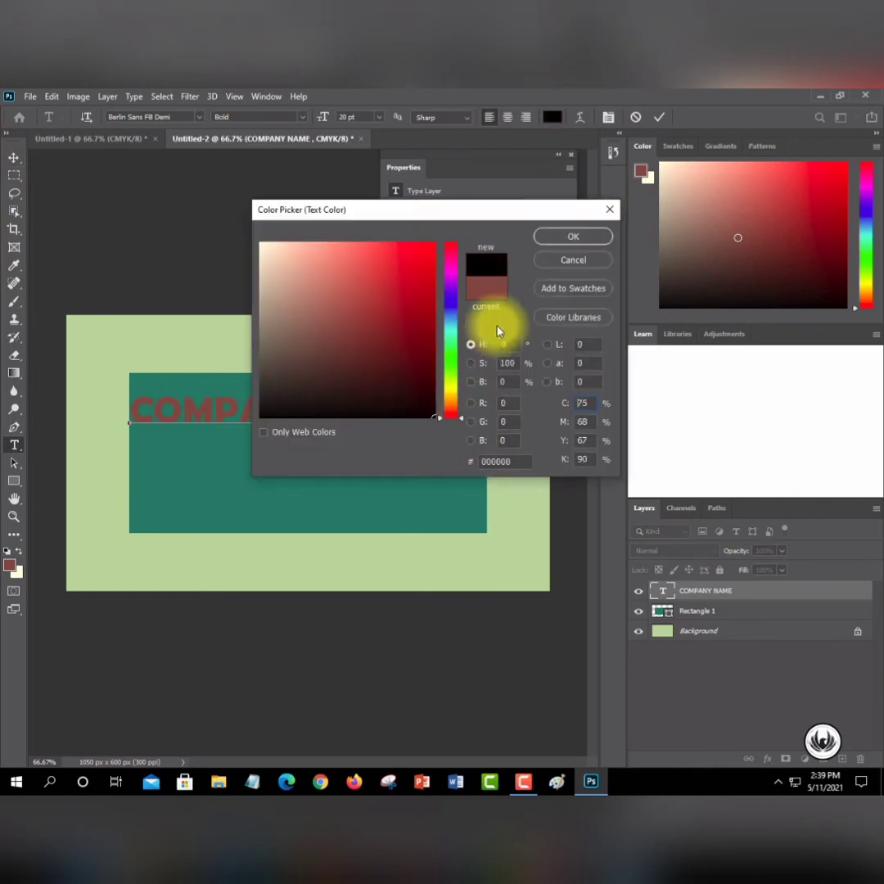
click(566, 236)
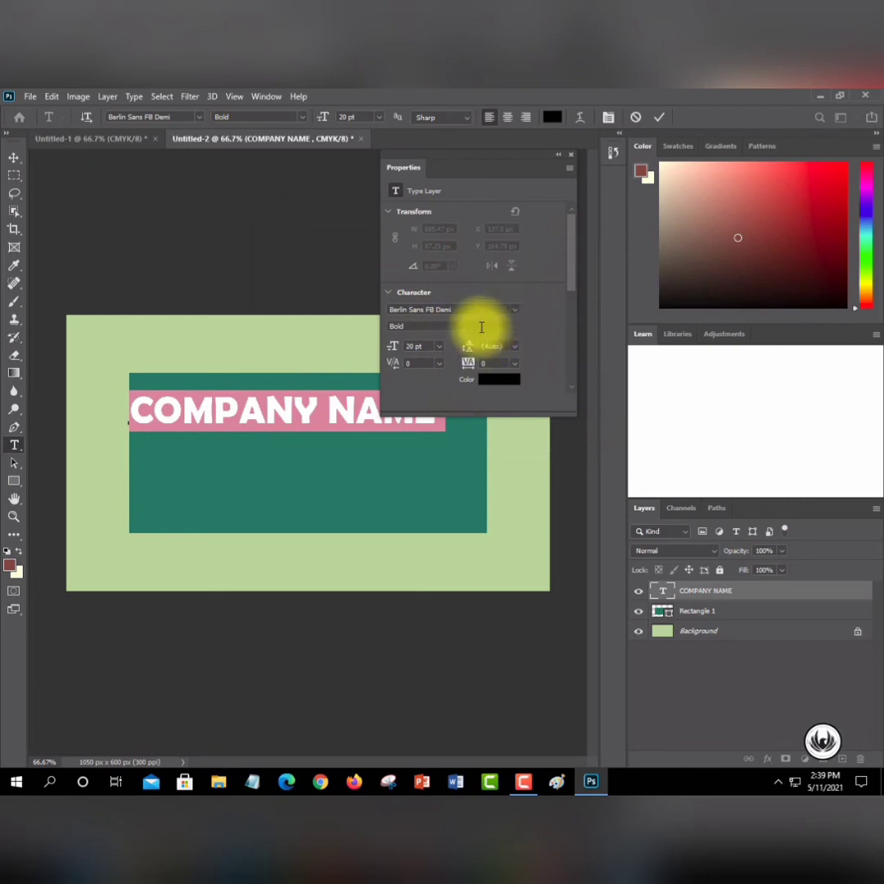
- Move the COMPANY NAME text inward so it is centered horizontally in the upper part of the green rectangle
click(13, 157)
drag(254, 421, 275, 427)
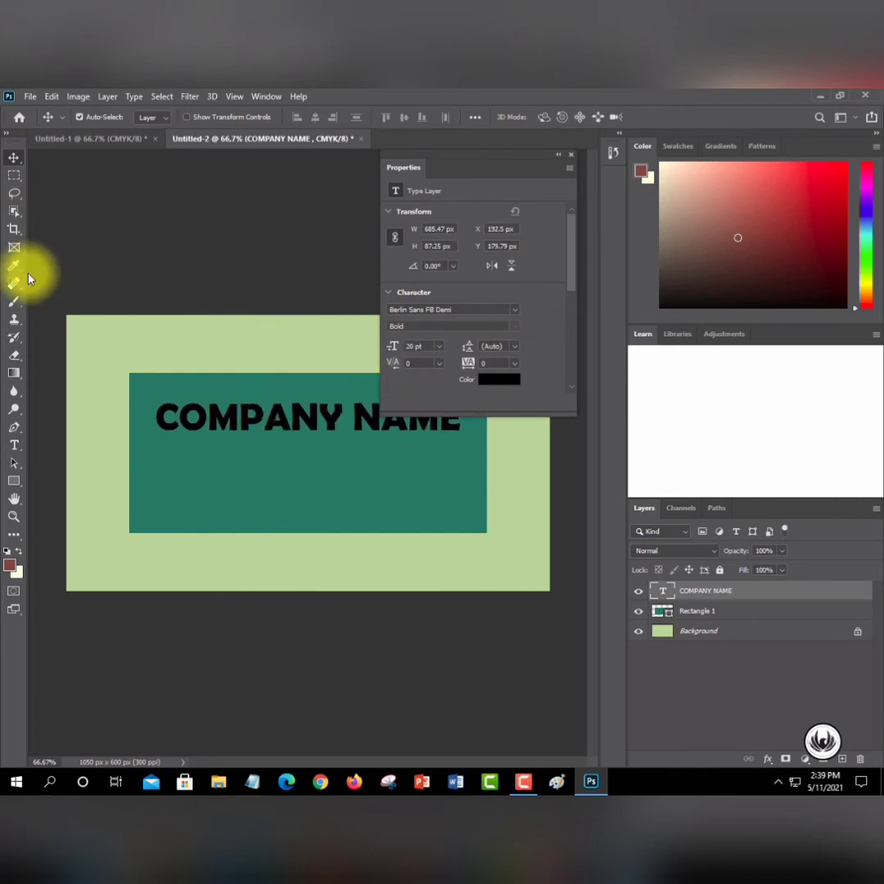
- Add the text COMPANY LOGO below COMPANY NAME and try an 18 pt font size
click(14, 445)
click(181, 470)
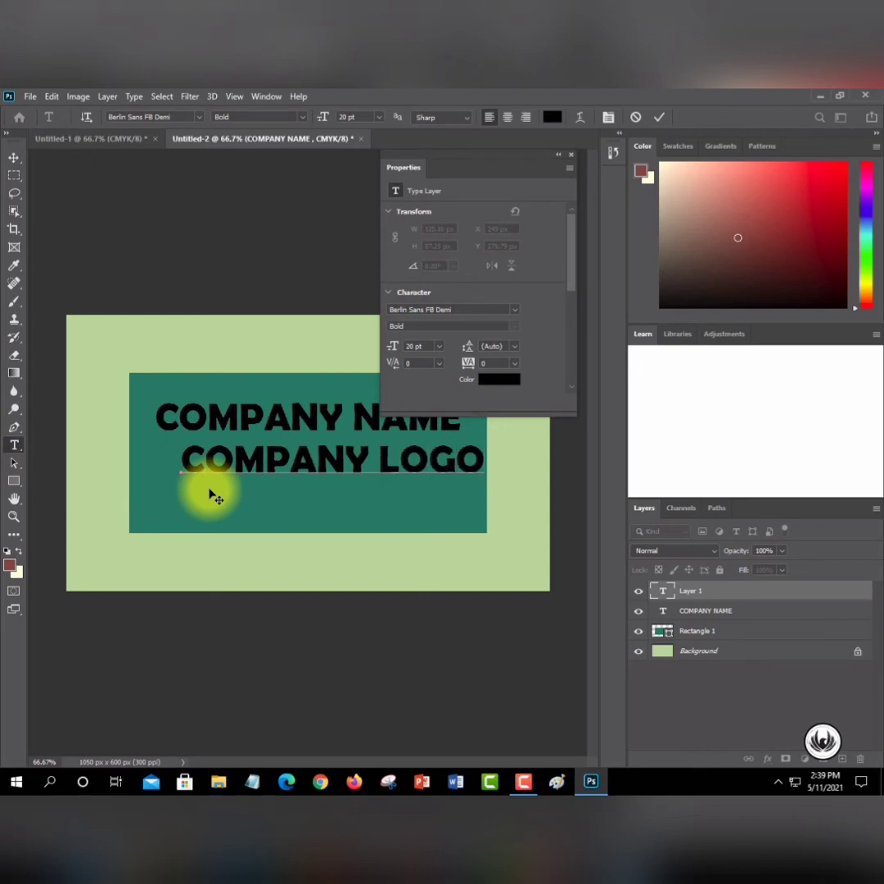
click(410, 346)
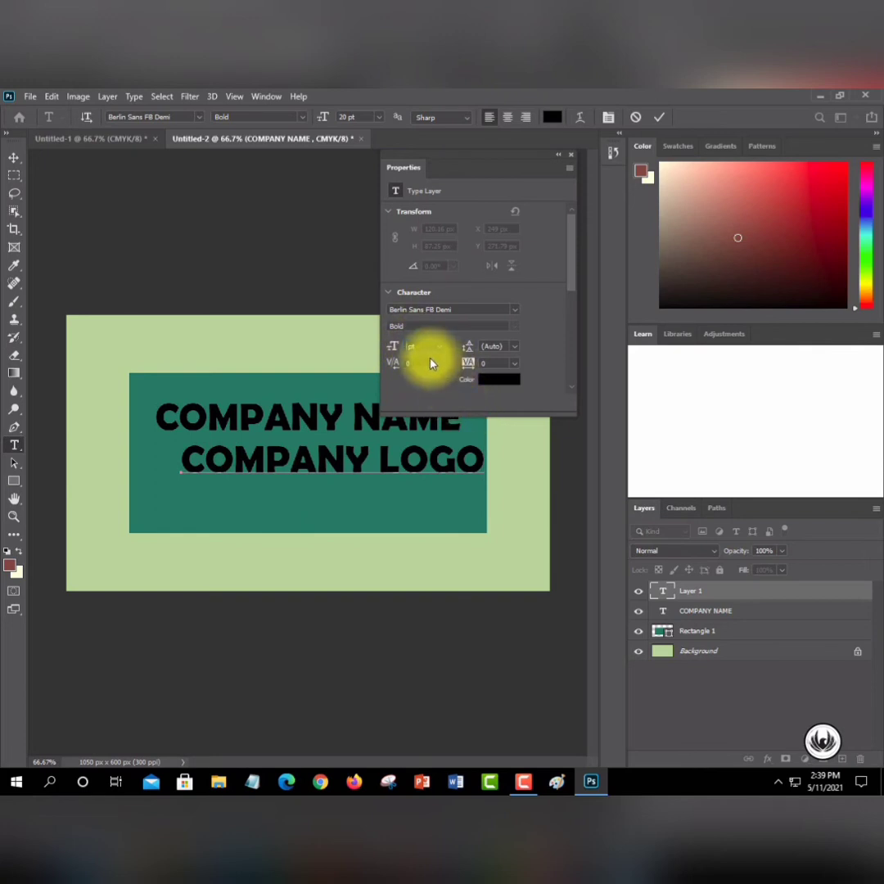
text(18)
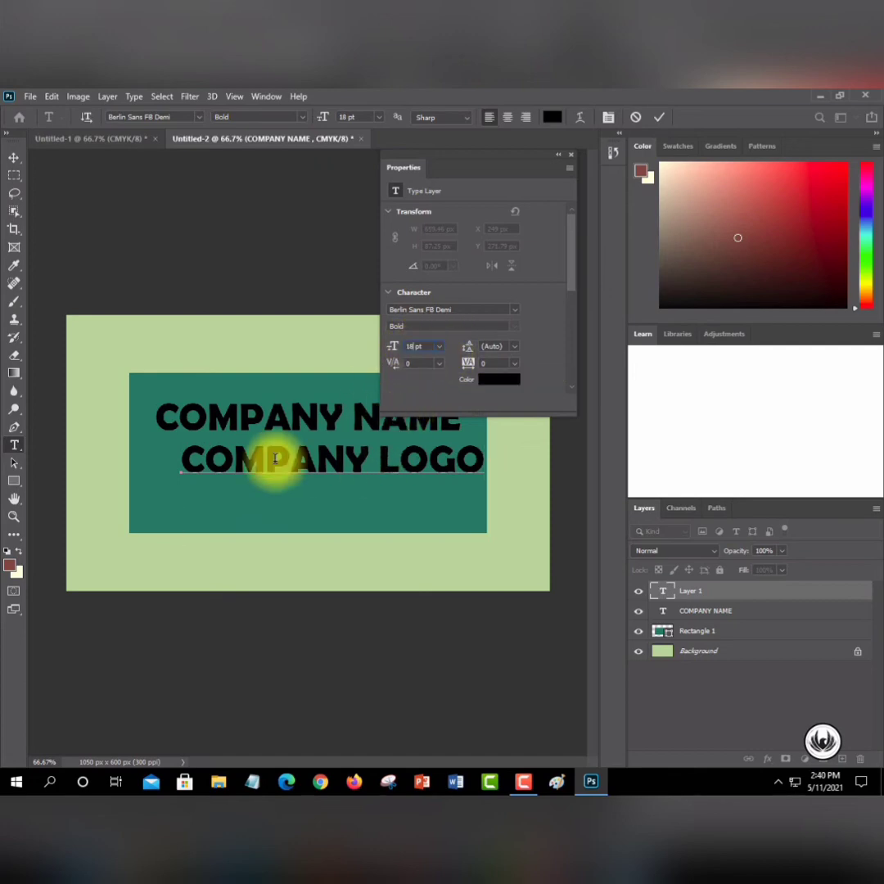
- Select the whole COMPANY LOGO text and set its font size to 15 pt, after trying 18 pt
drag(181, 461, 312, 457)
drag(474, 451, 478, 449)
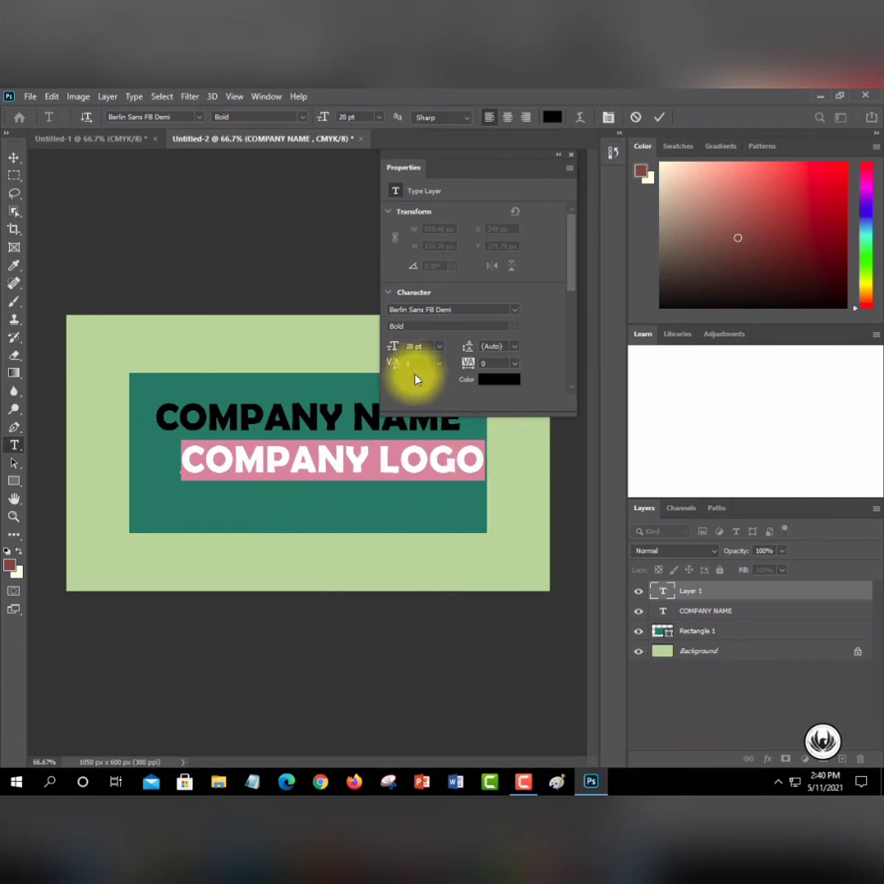
click(413, 347)
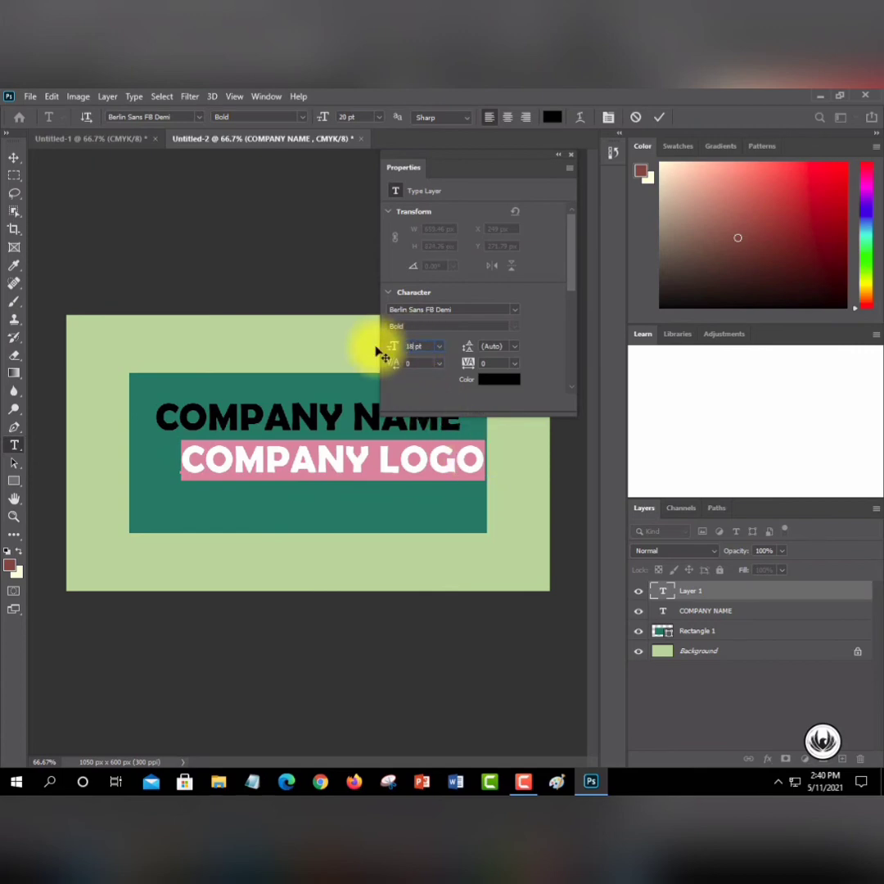
key(Return)
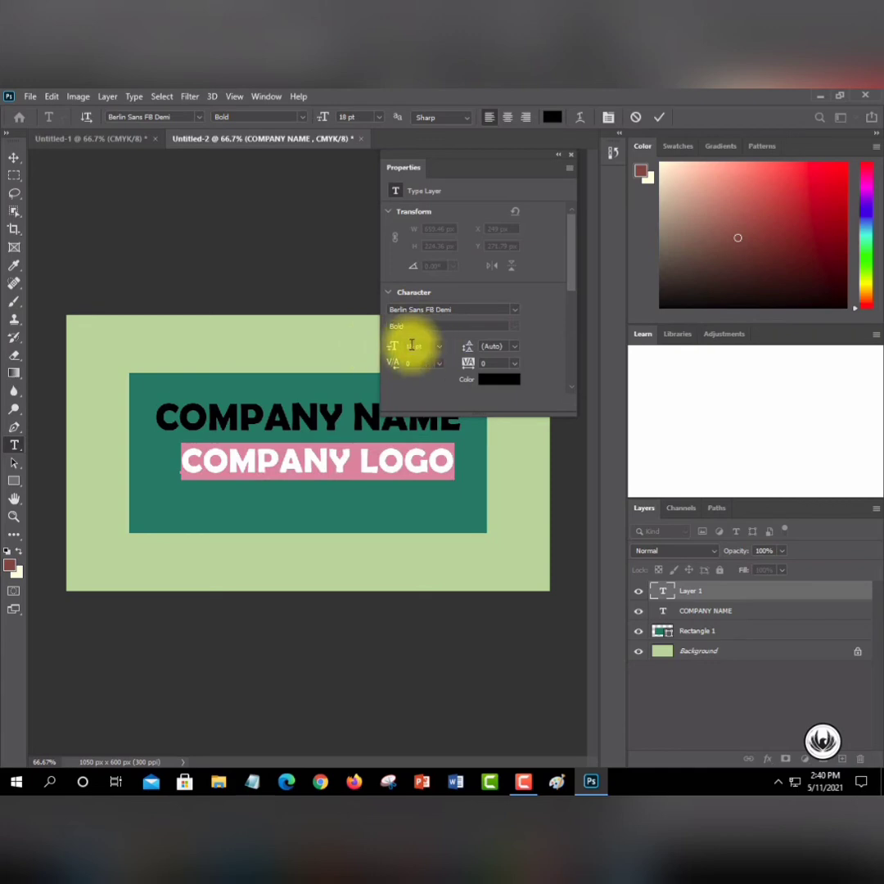
double_click(414, 345)
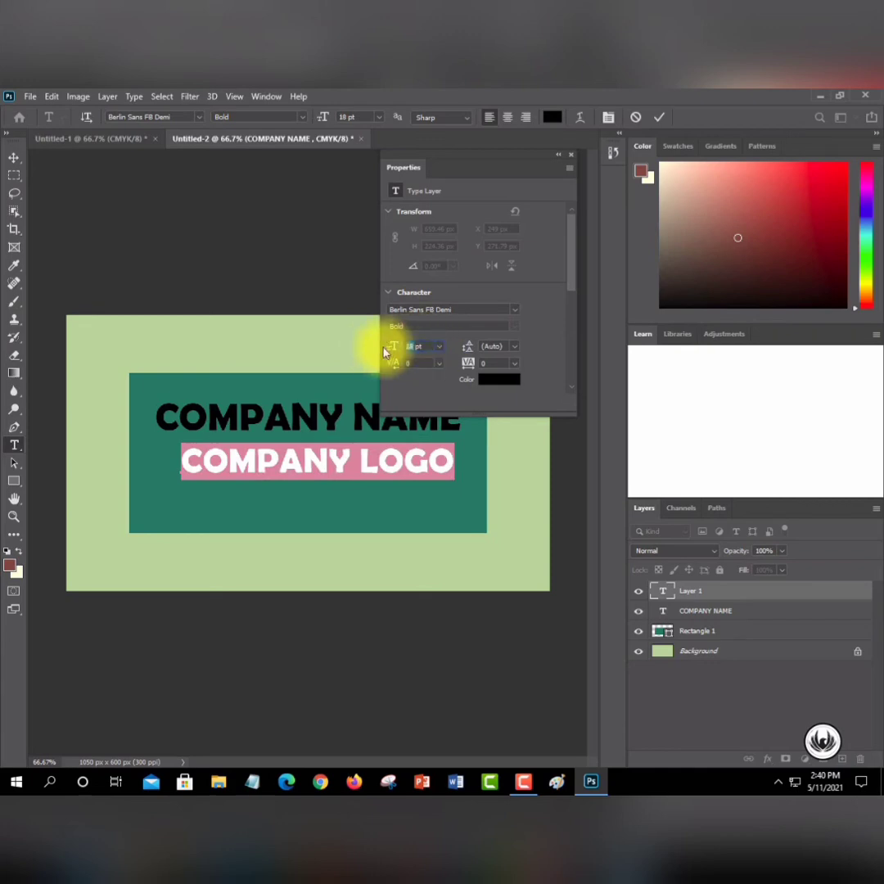
text(15)
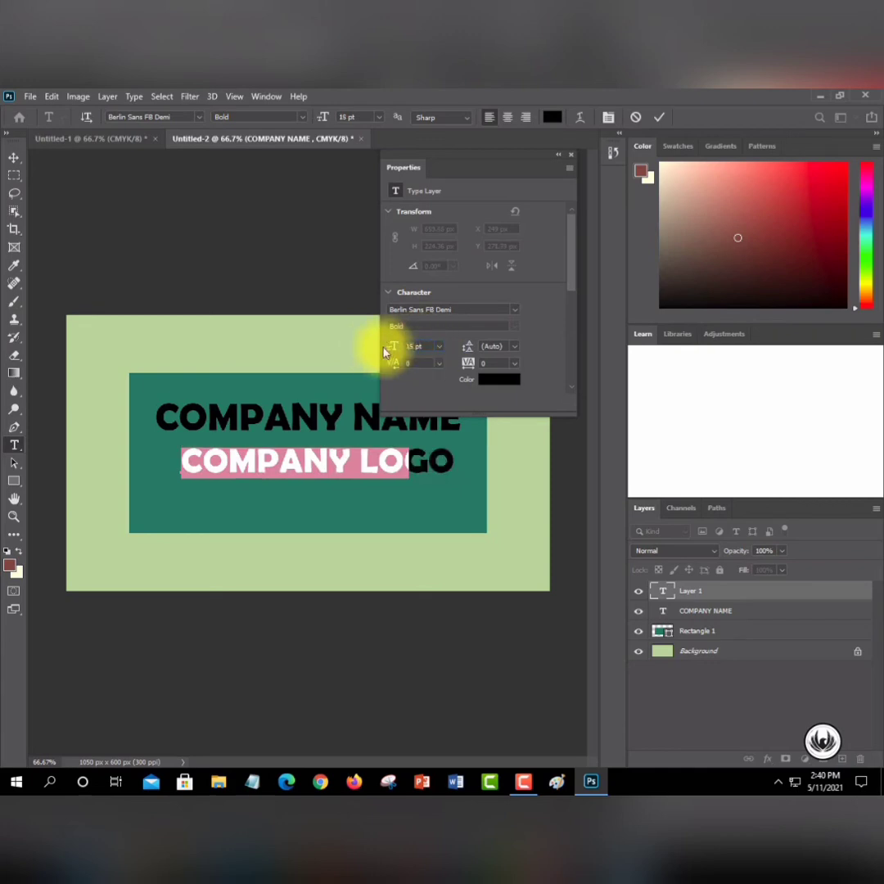
key(Tab)
- Move the COMPANY LOGO text about 14 px right and 22 px down under COMPANY NAME, and deselect it
click(15, 155)
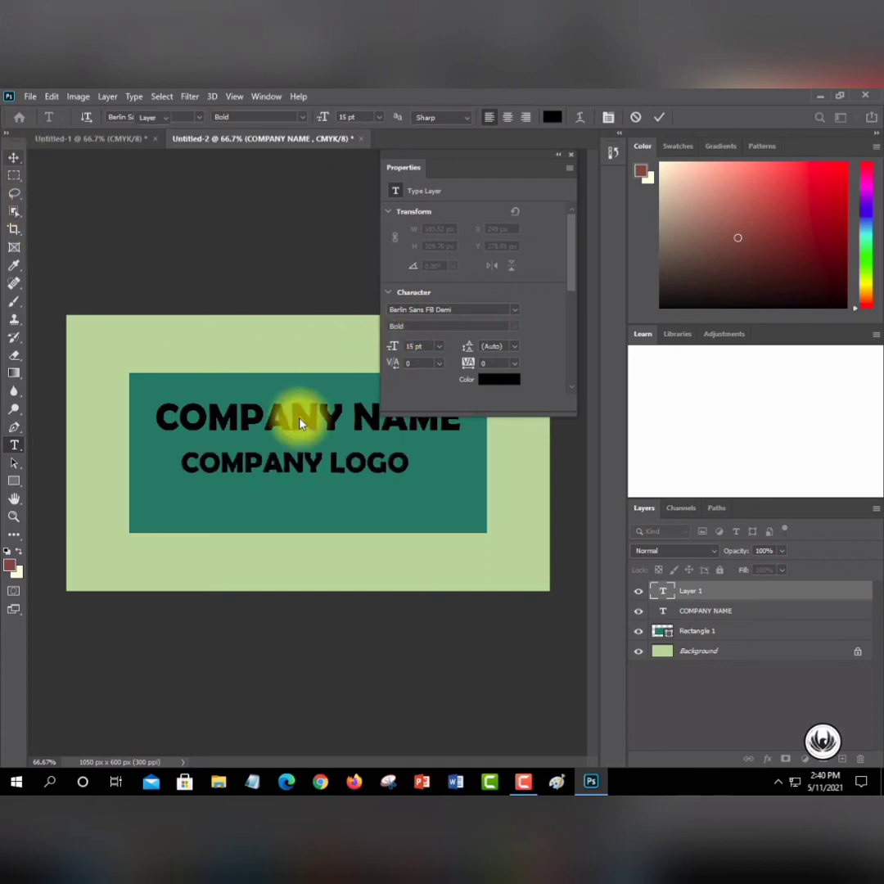
drag(296, 466, 308, 472)
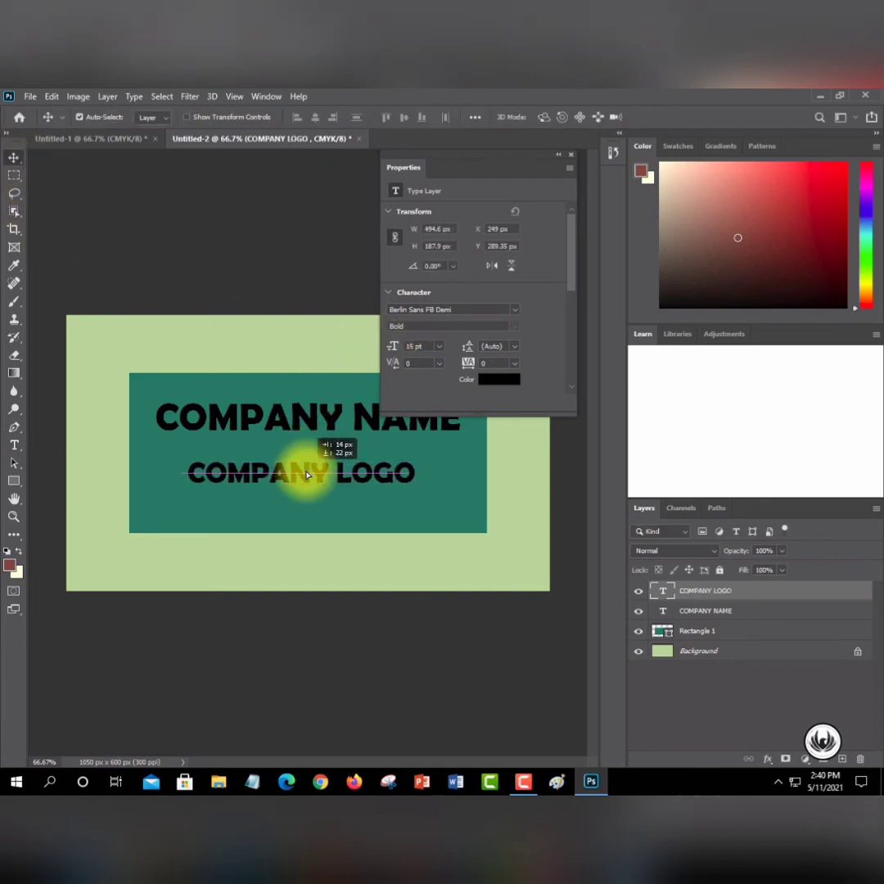
click(559, 154)
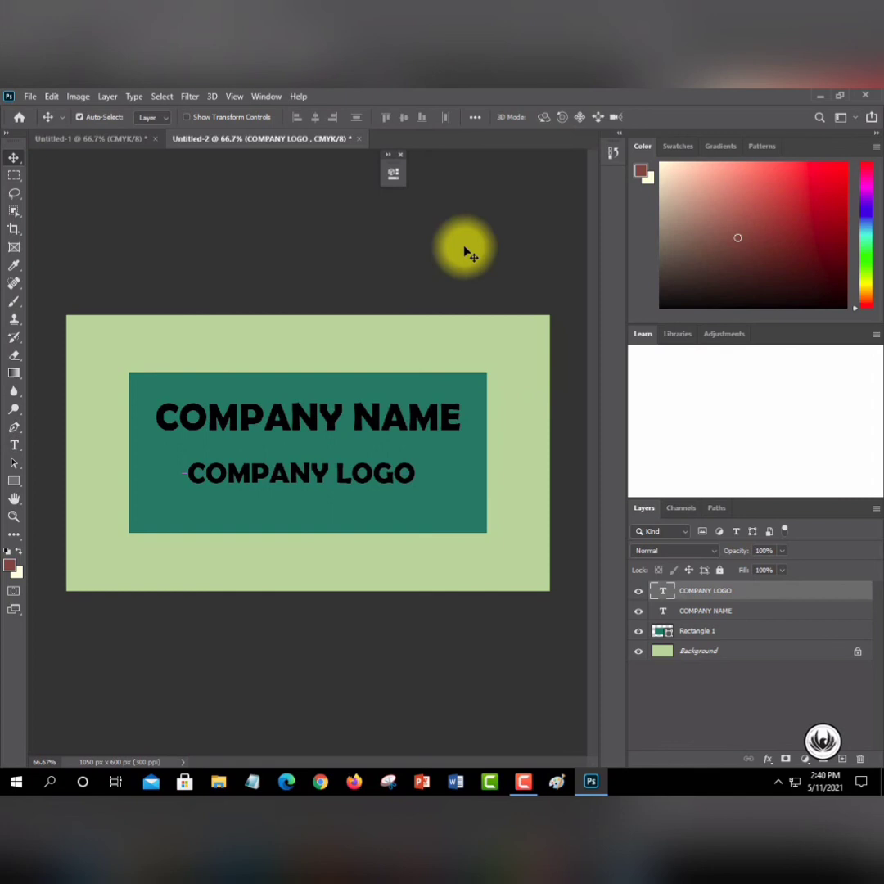
click(442, 294)
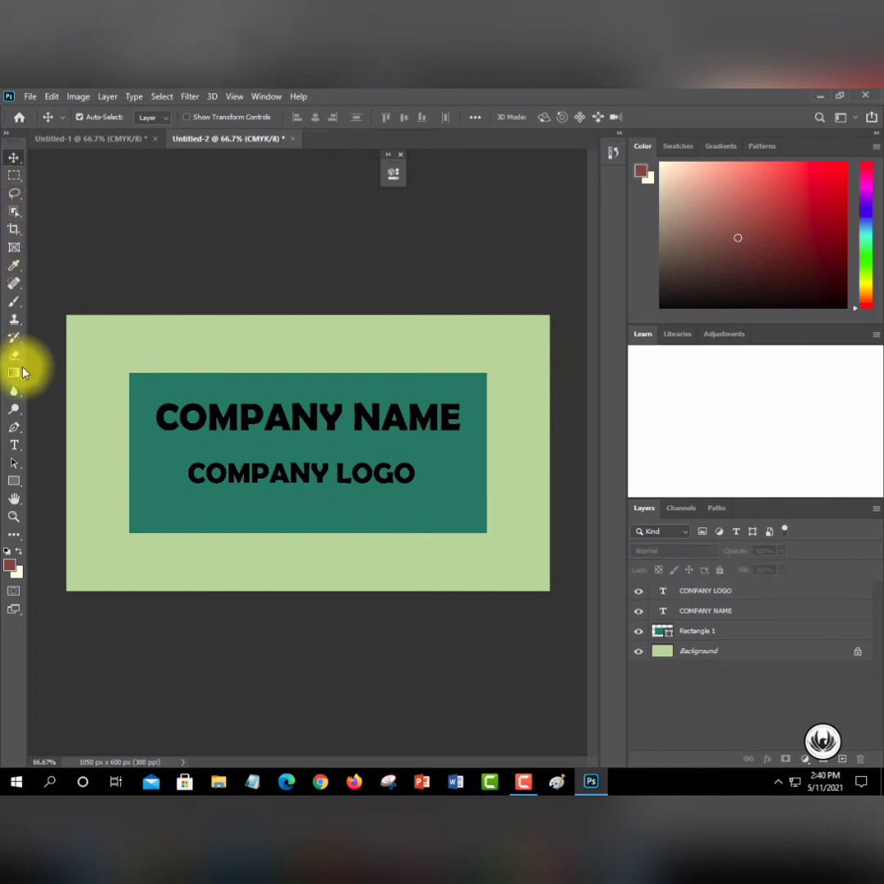
- Draw a strip about 1050 × 23 px along the card's top edge and fill it with the central rectangle's dark green
click(14, 481)
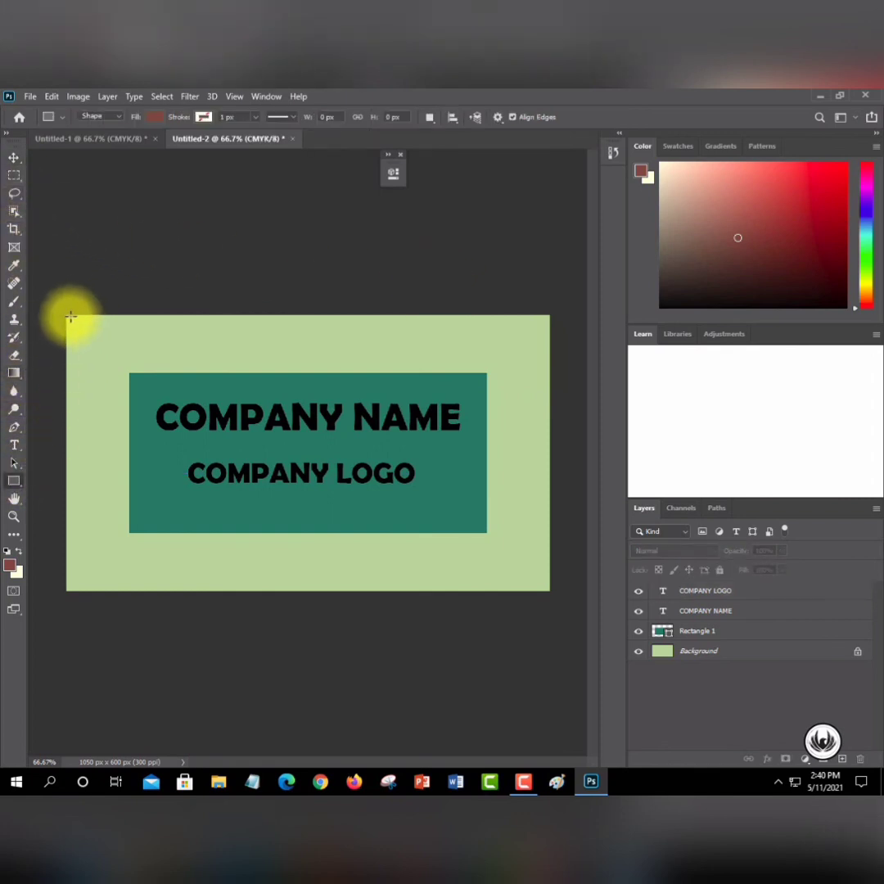
drag(66, 316, 550, 326)
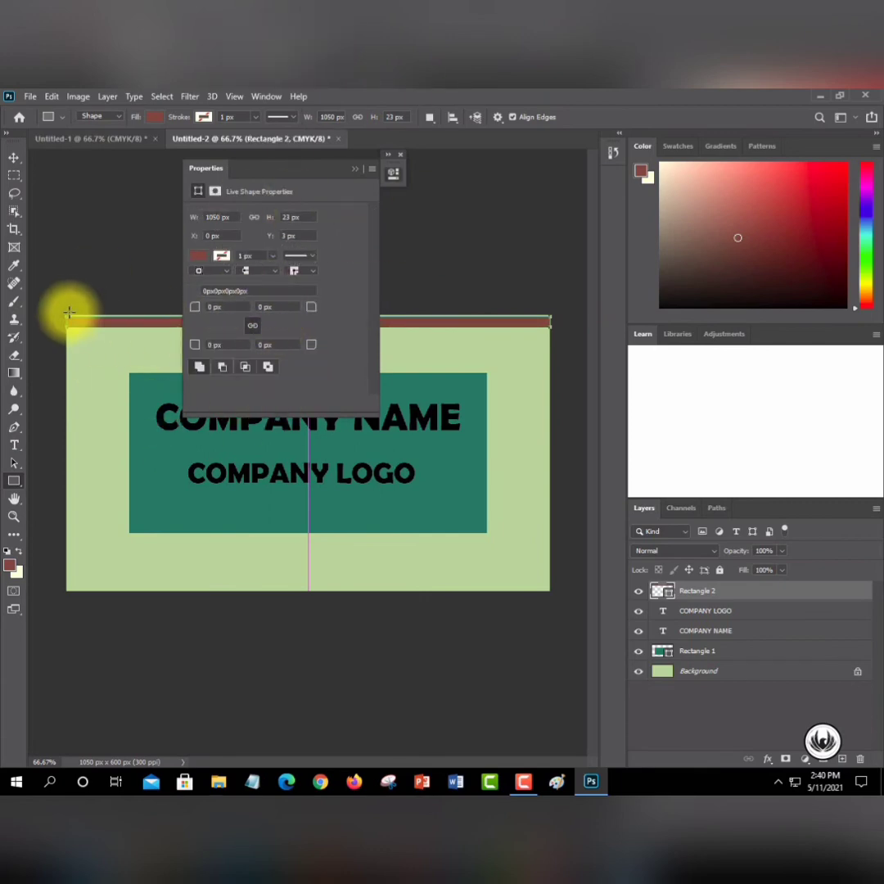
click(196, 257)
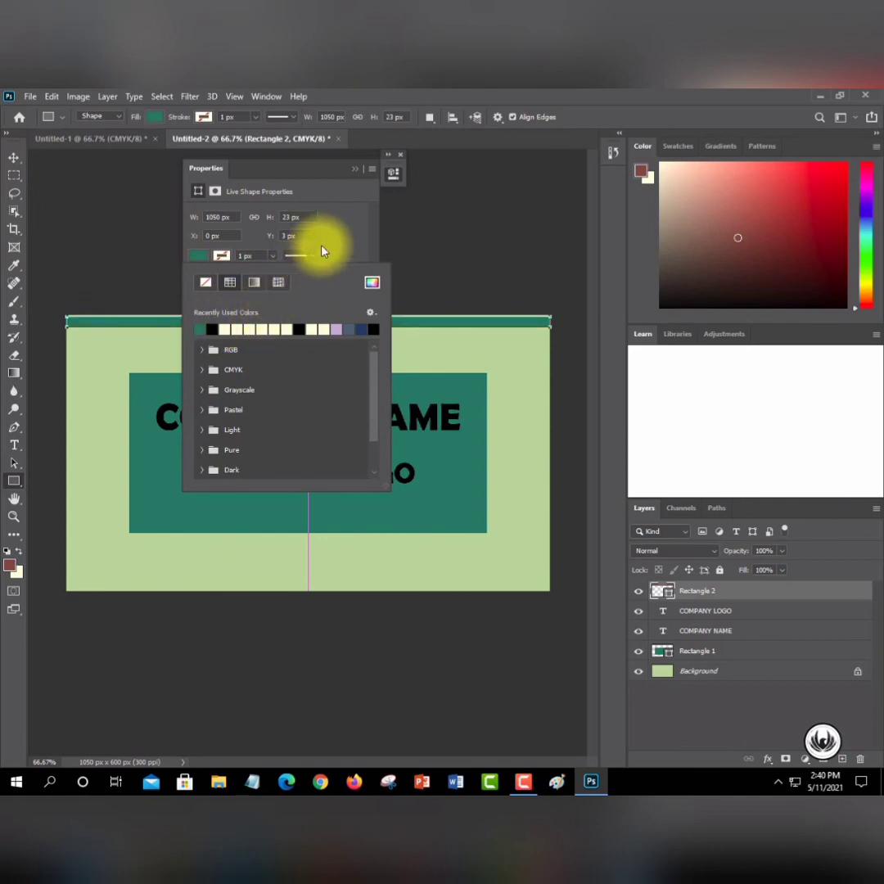
click(351, 164)
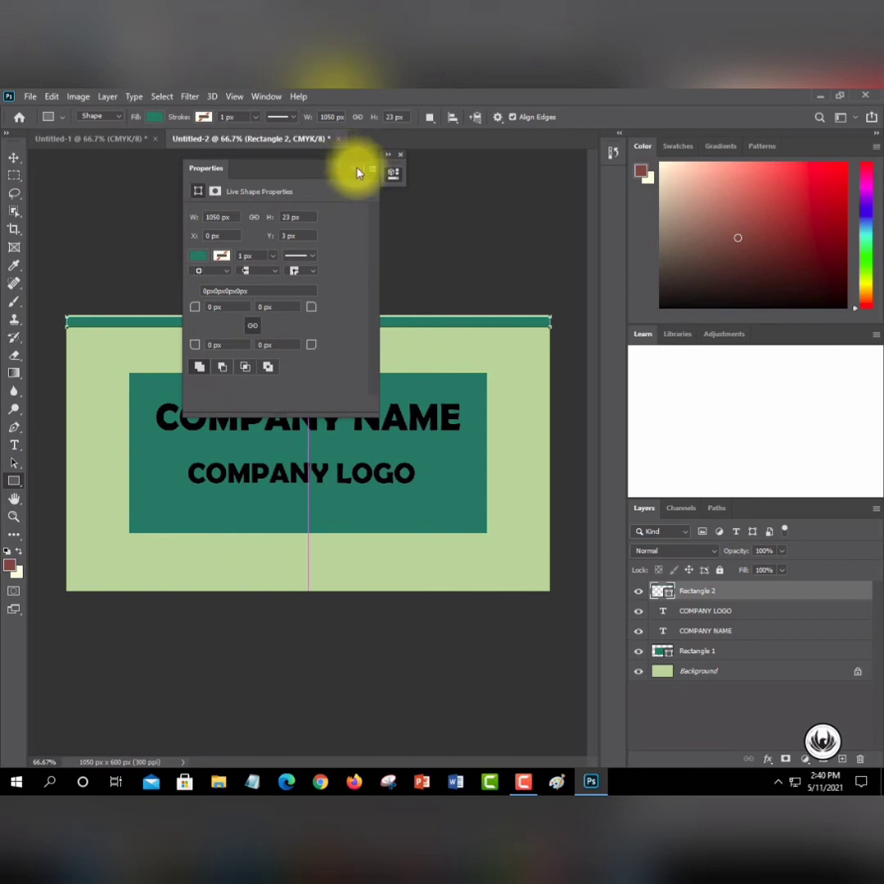
click(357, 171)
- Duplicate the green top strip and move the copy to the card's bottom edge
click(14, 157)
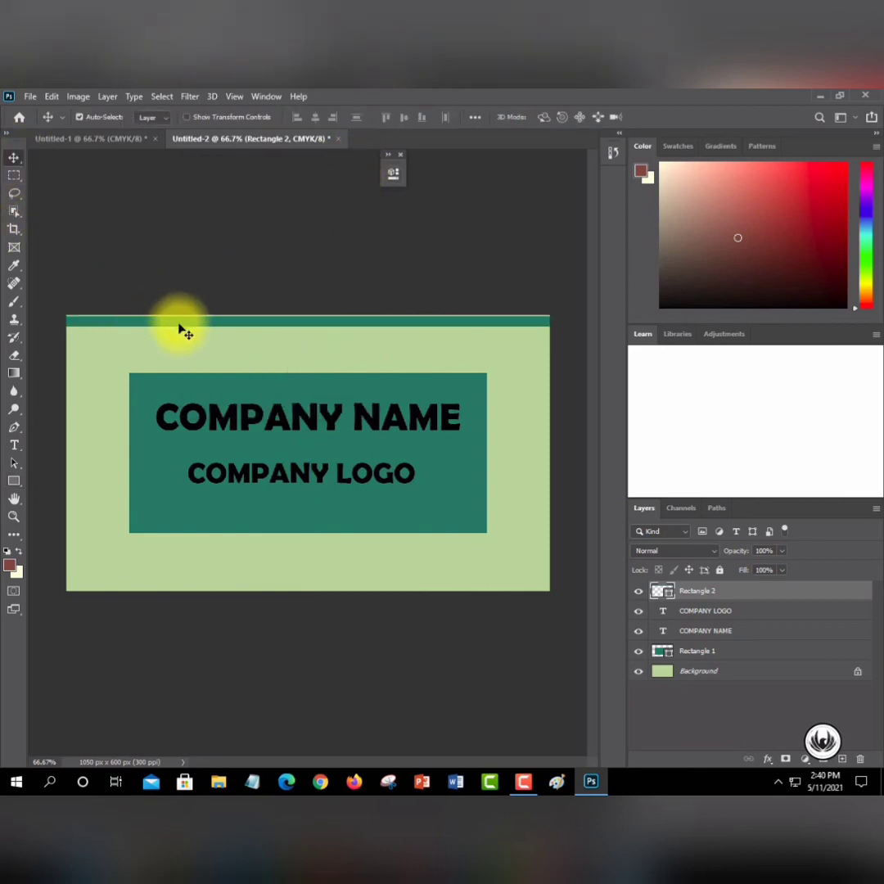
right_click(765, 590)
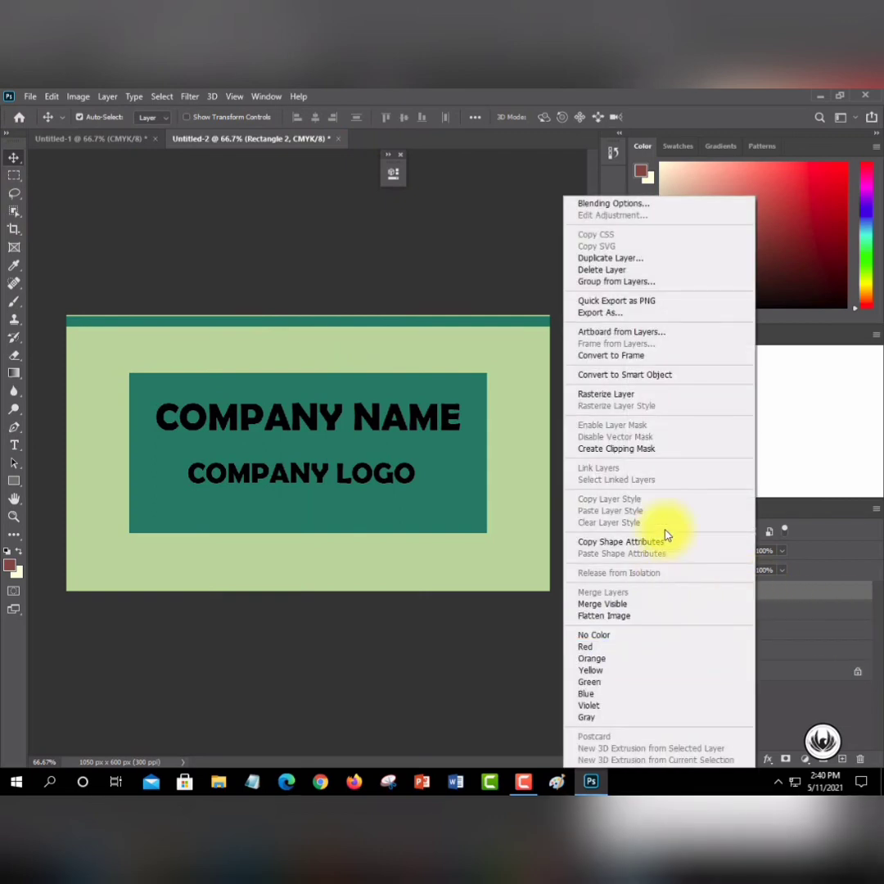
click(607, 258)
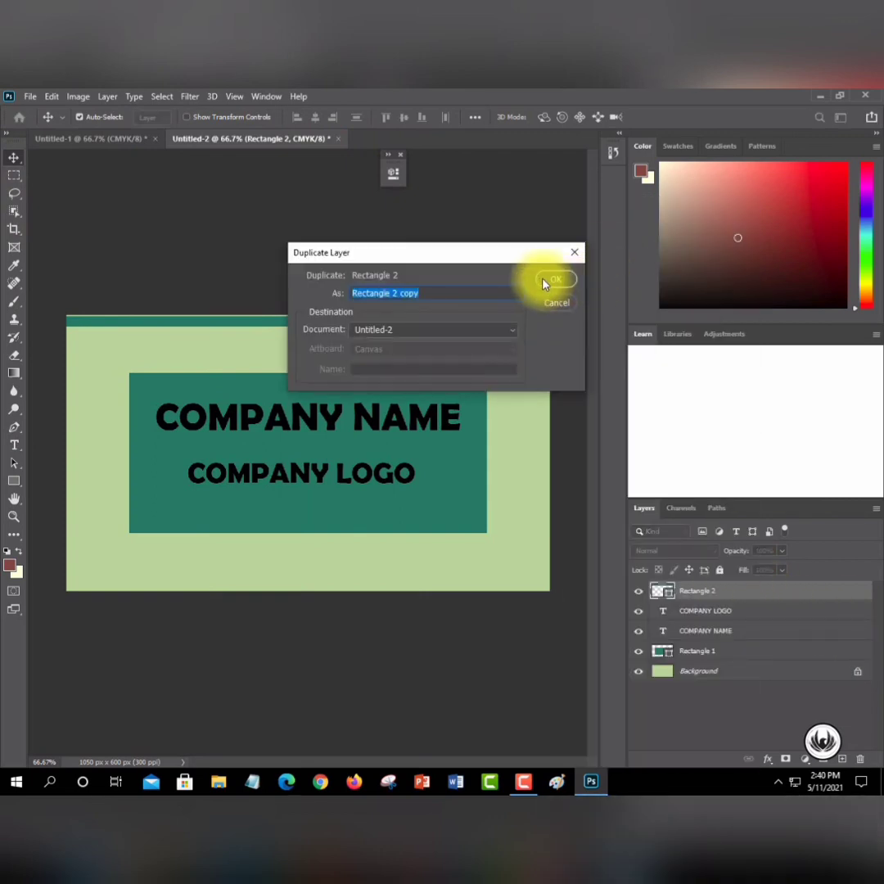
click(555, 280)
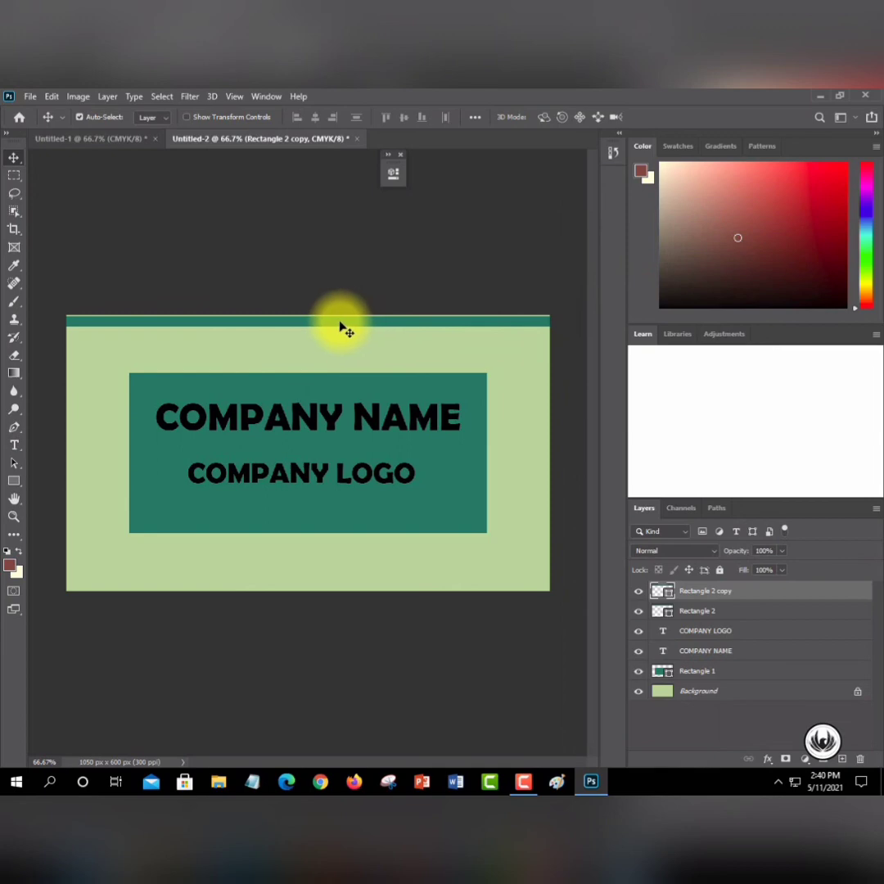
drag(342, 328, 339, 587)
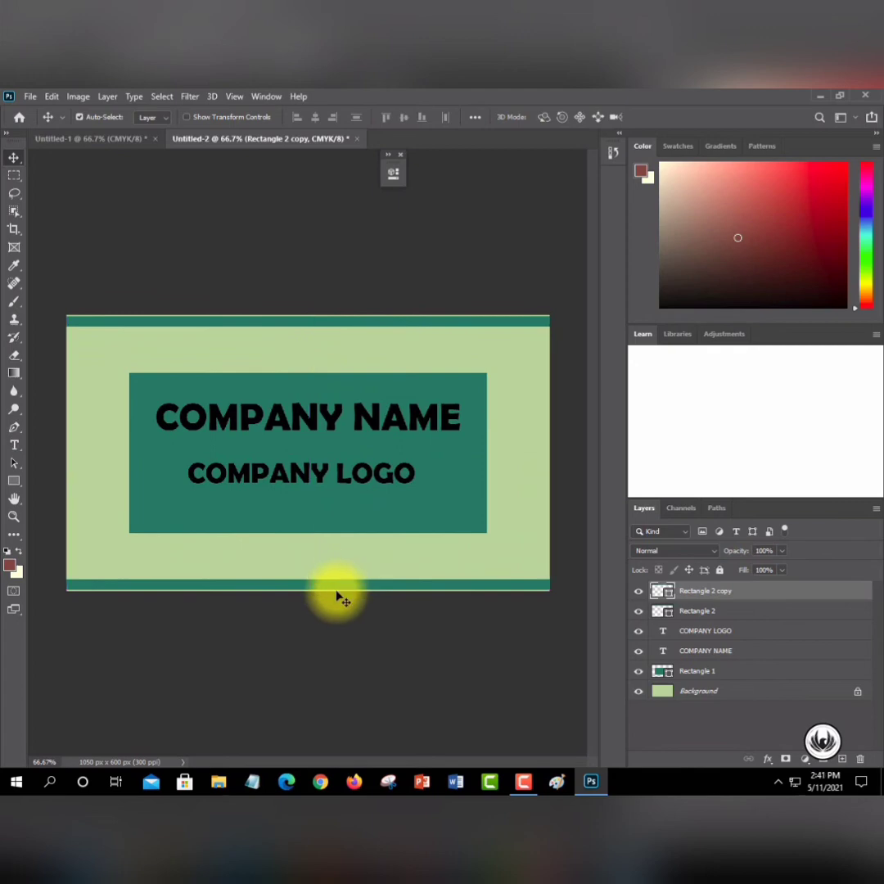
right_click(743, 611)
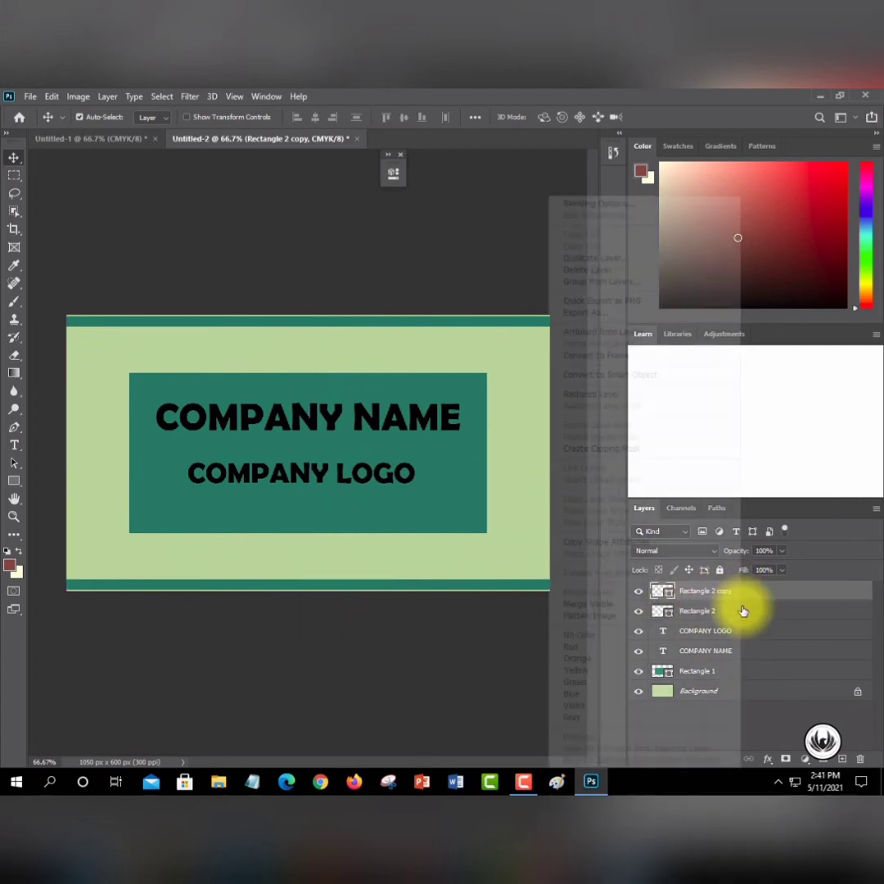
click(597, 260)
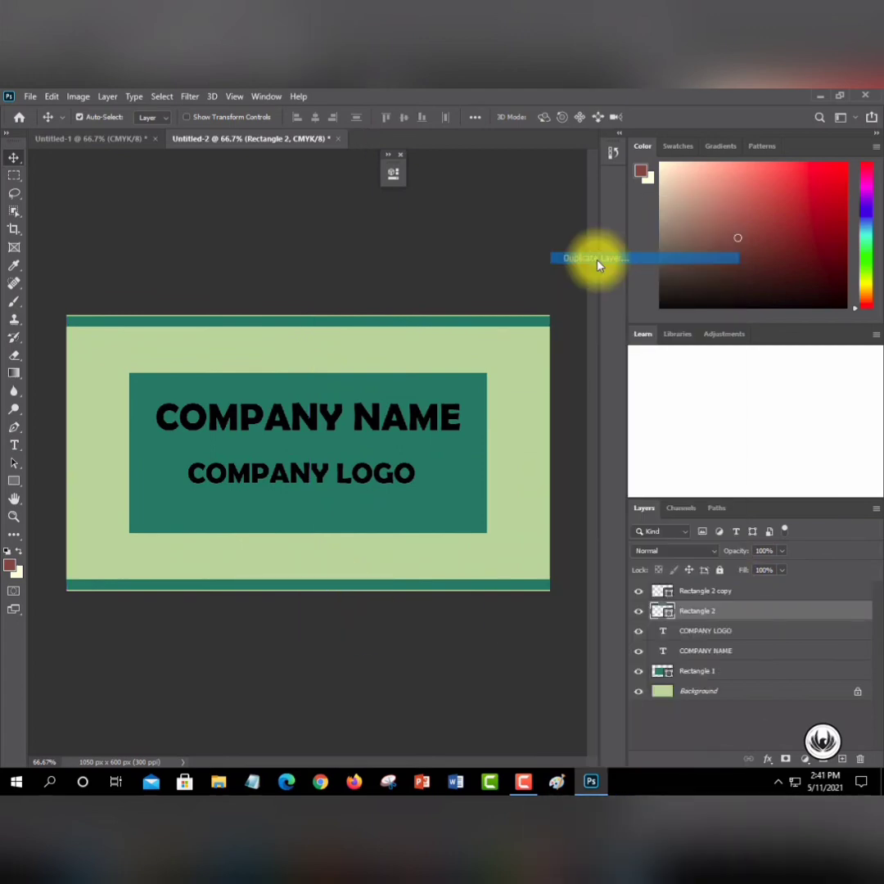
click(549, 282)
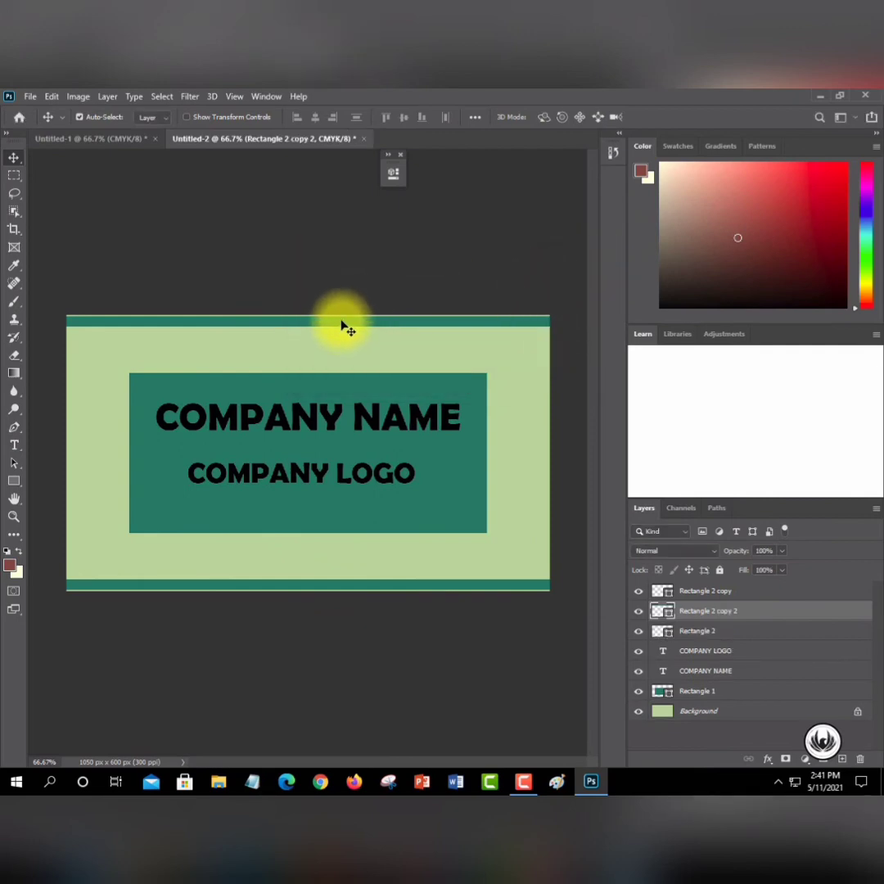
right_click(698, 614)
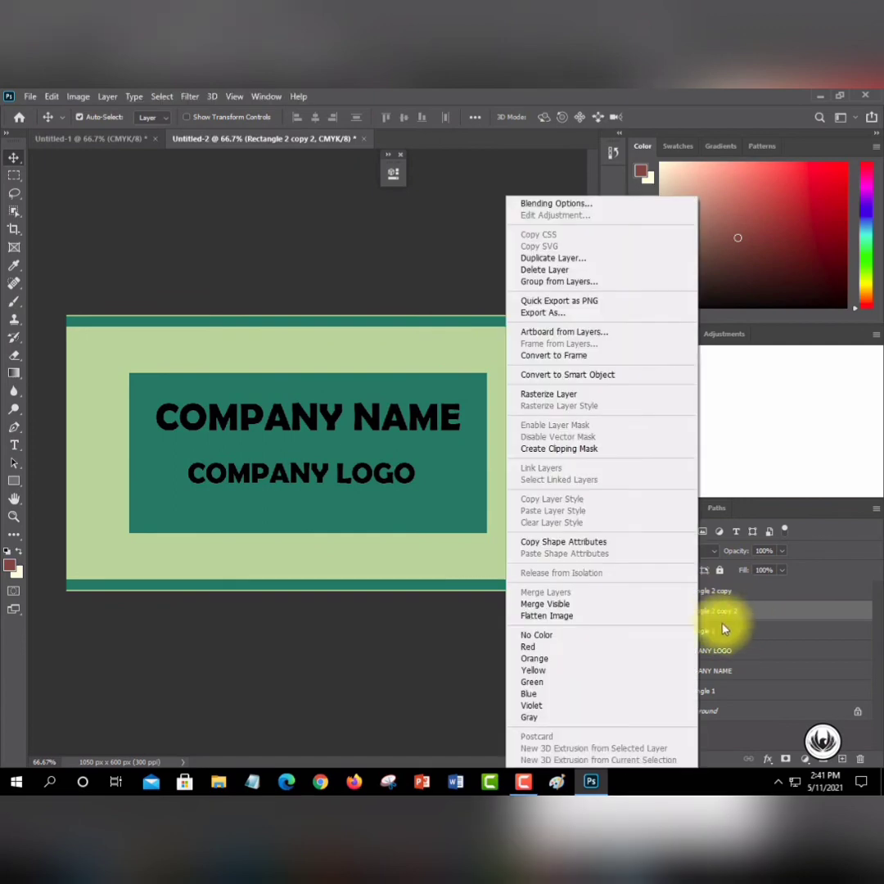
click(762, 614)
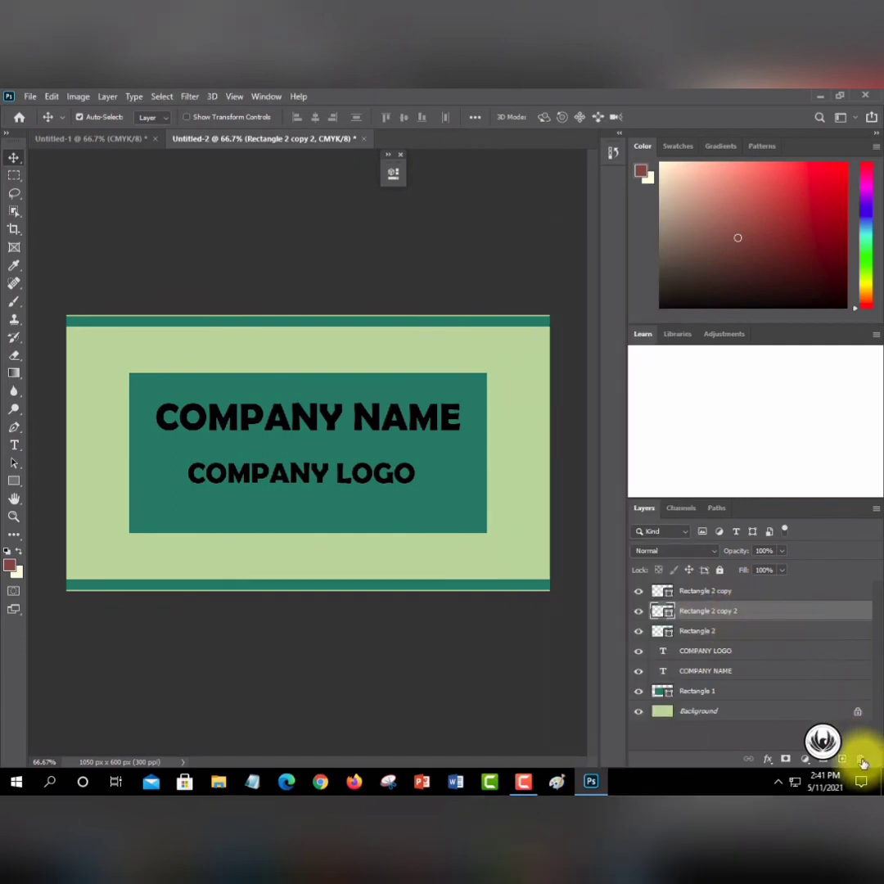
drag(750, 614, 860, 759)
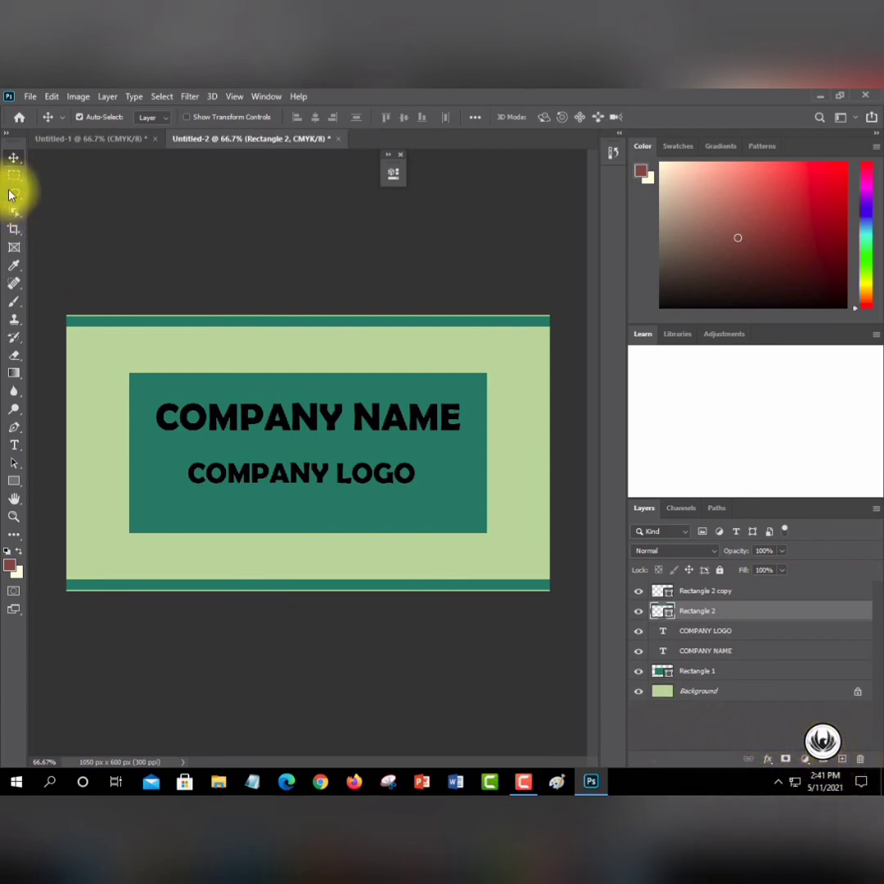
- Draw a dark green vertical strip about 26 × 572 px at the card's left edge and move it about 13 px inward
click(14, 481)
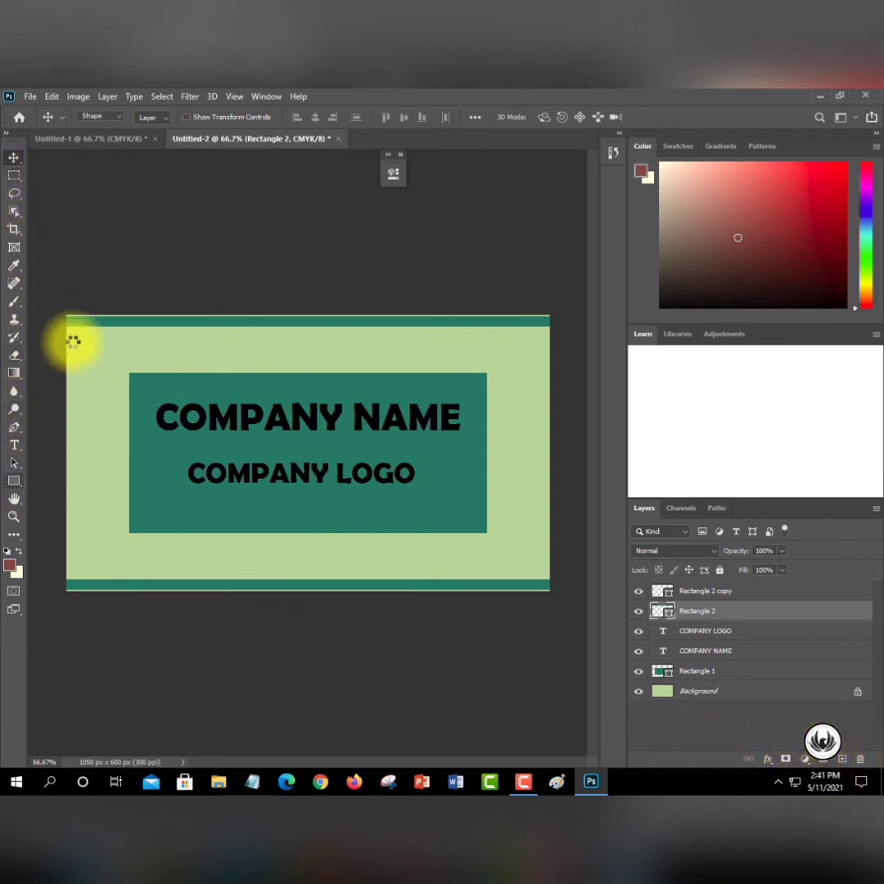
drag(68, 318, 77, 582)
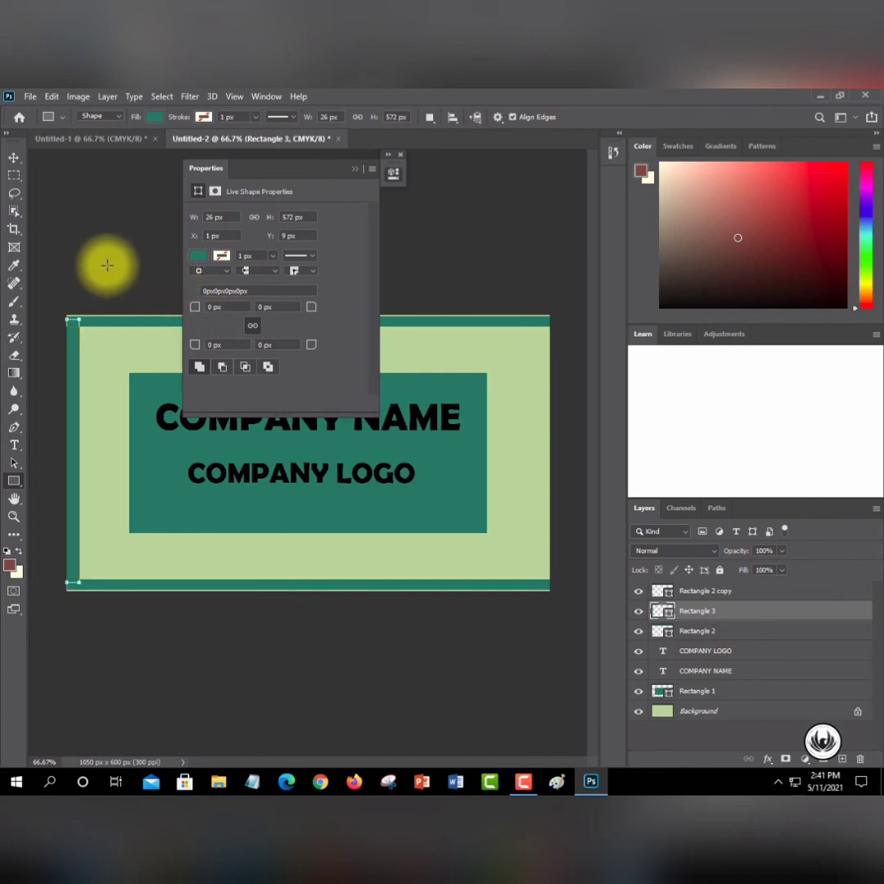
click(14, 158)
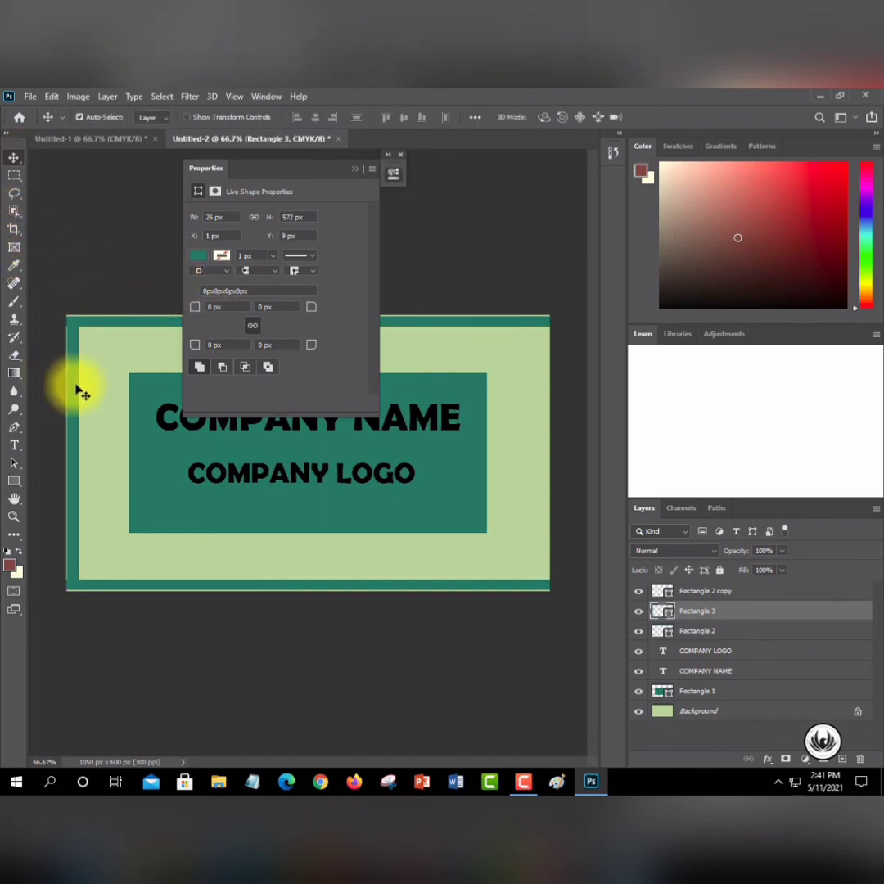
drag(74, 383, 79, 384)
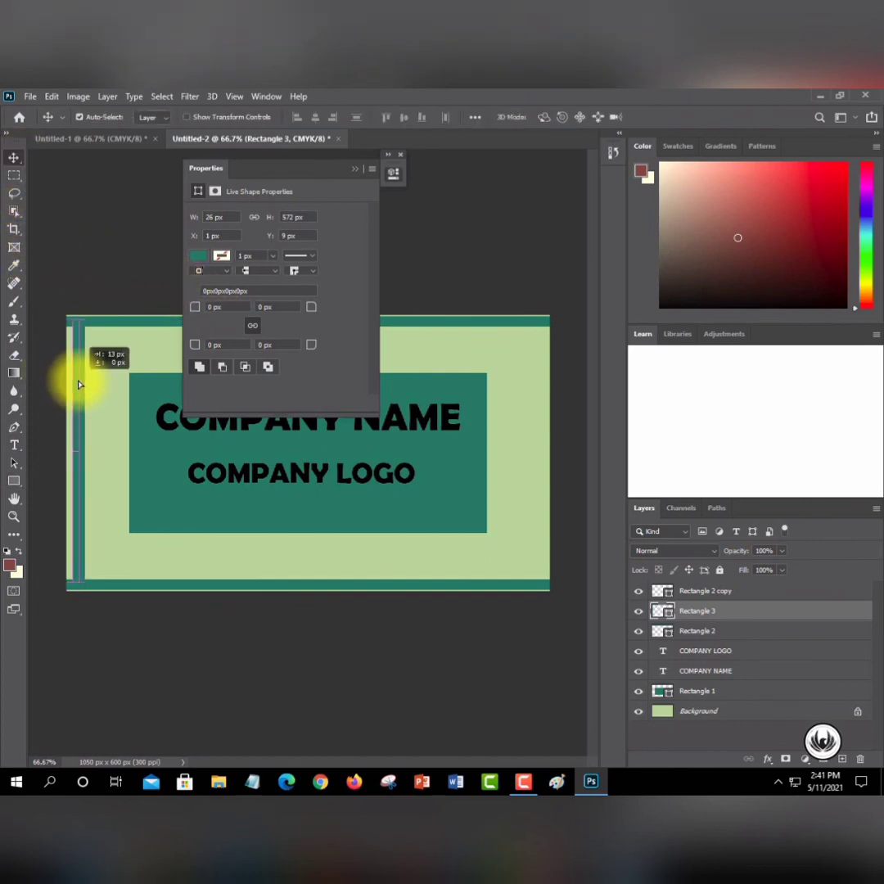
click(354, 168)
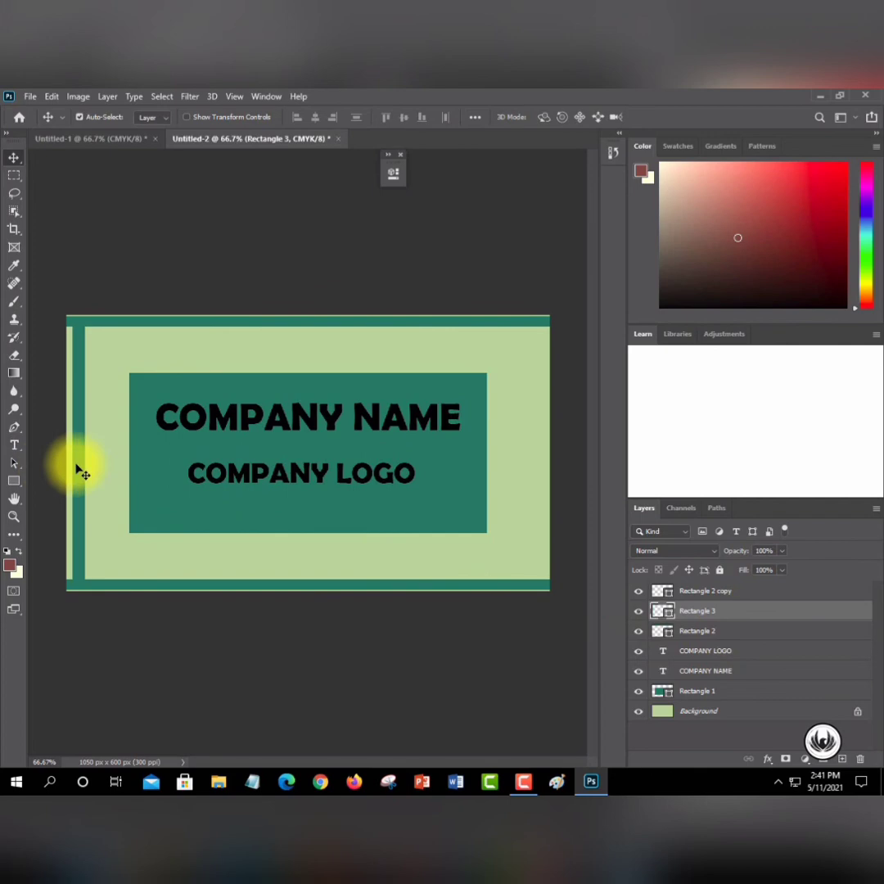
- Duplicate the layer of the green vertical strip near the card's left edge
right_click(700, 610)
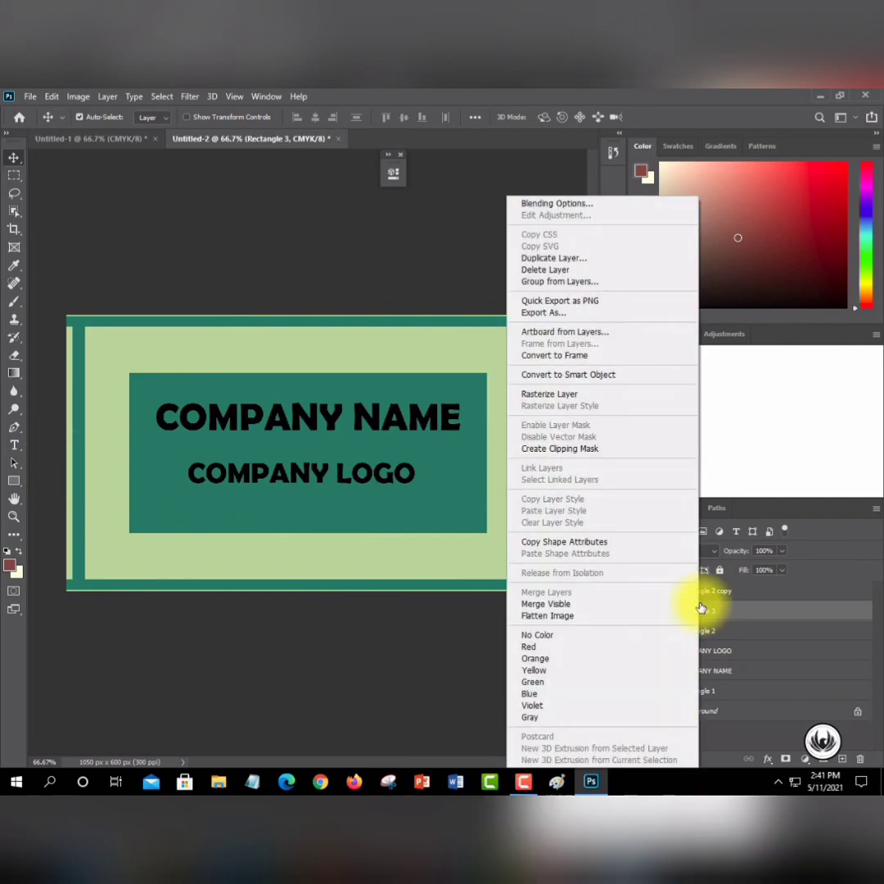
click(533, 257)
click(554, 280)
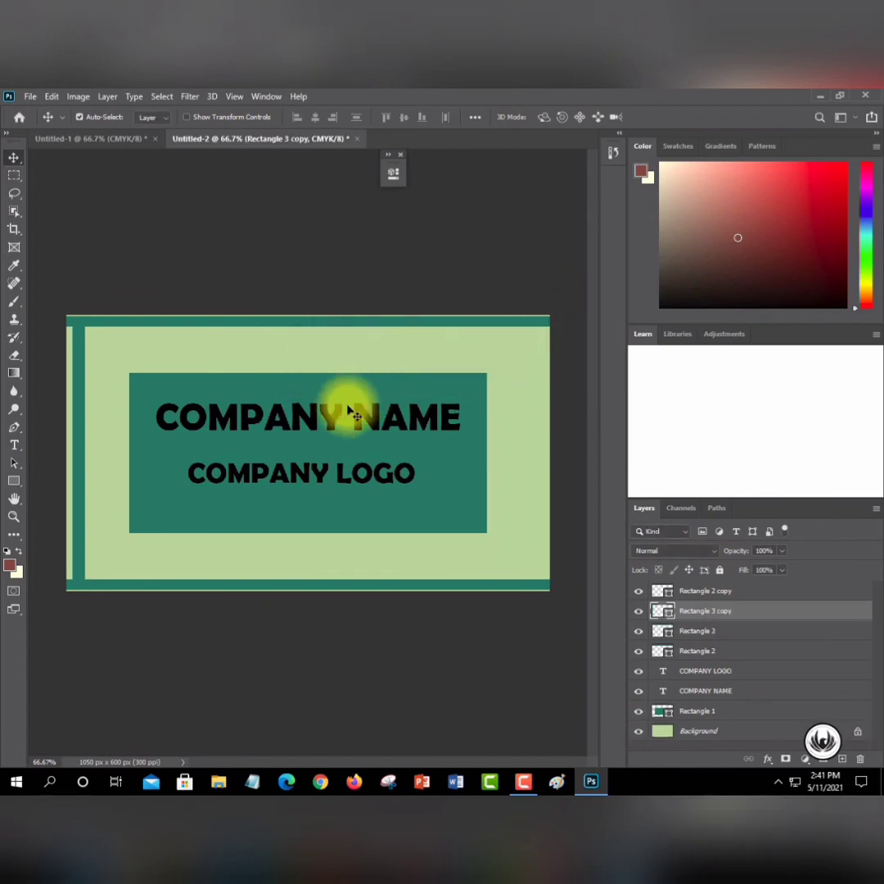
- Move the copied green vertical strip to the card's right edge, mirroring the strip at the left edge
drag(70, 453, 541, 461)
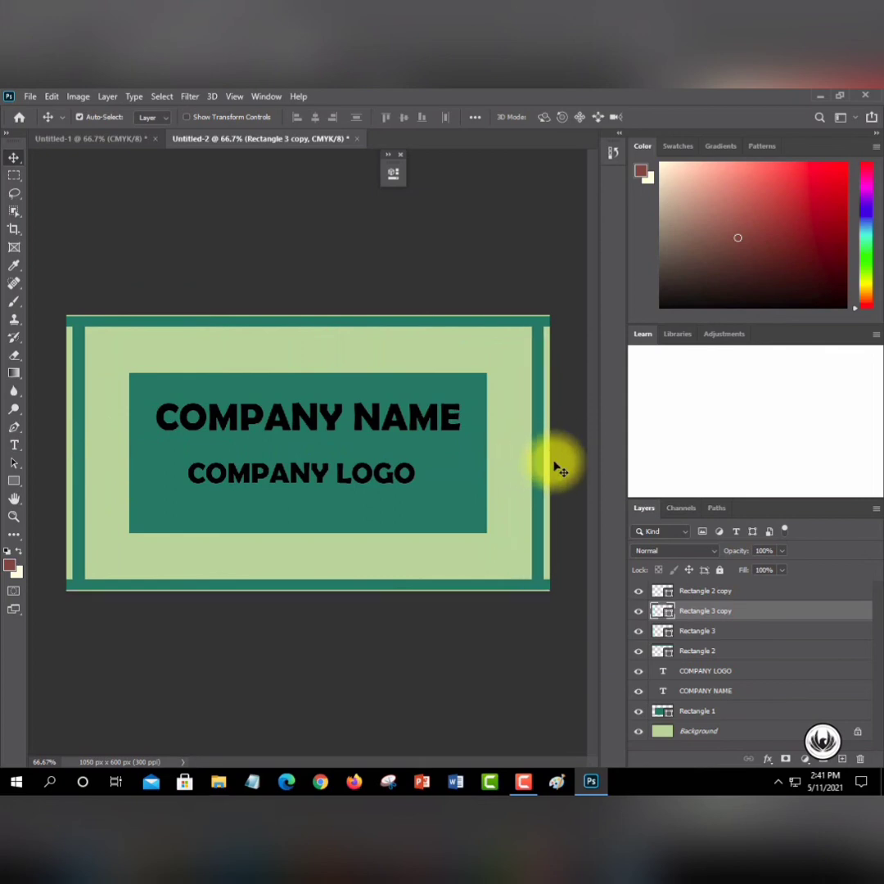
click(561, 466)
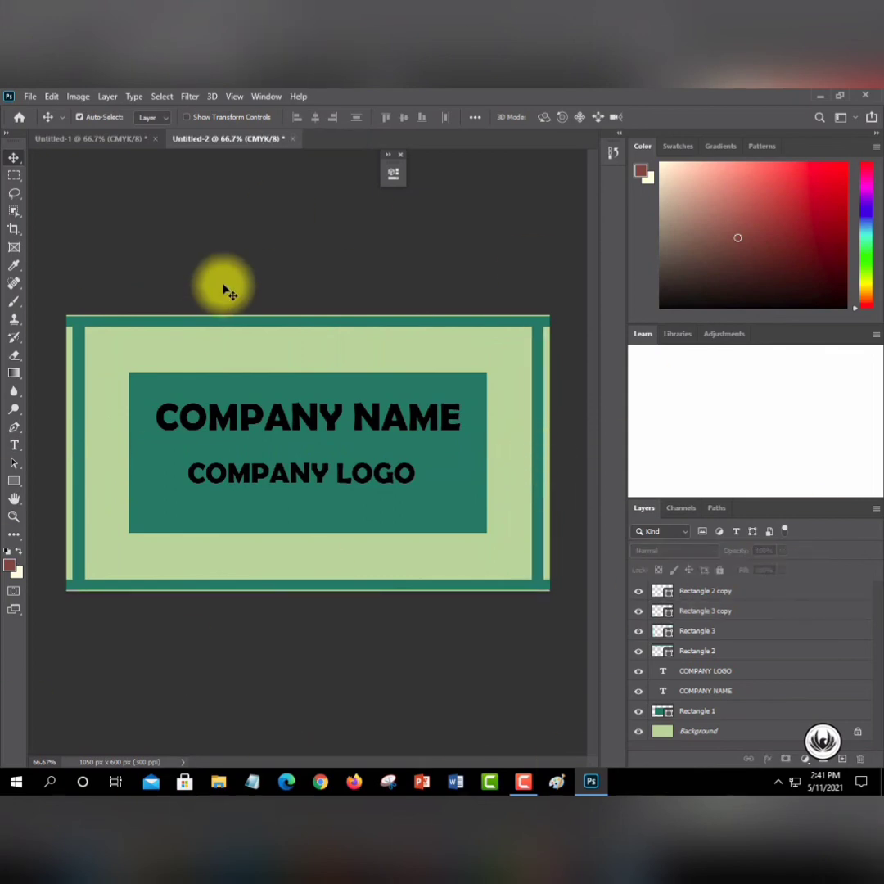
- Export the first card side (Untitled-1) as a PNG and choose the LOGO design folder on the Desktop as destination
click(123, 139)
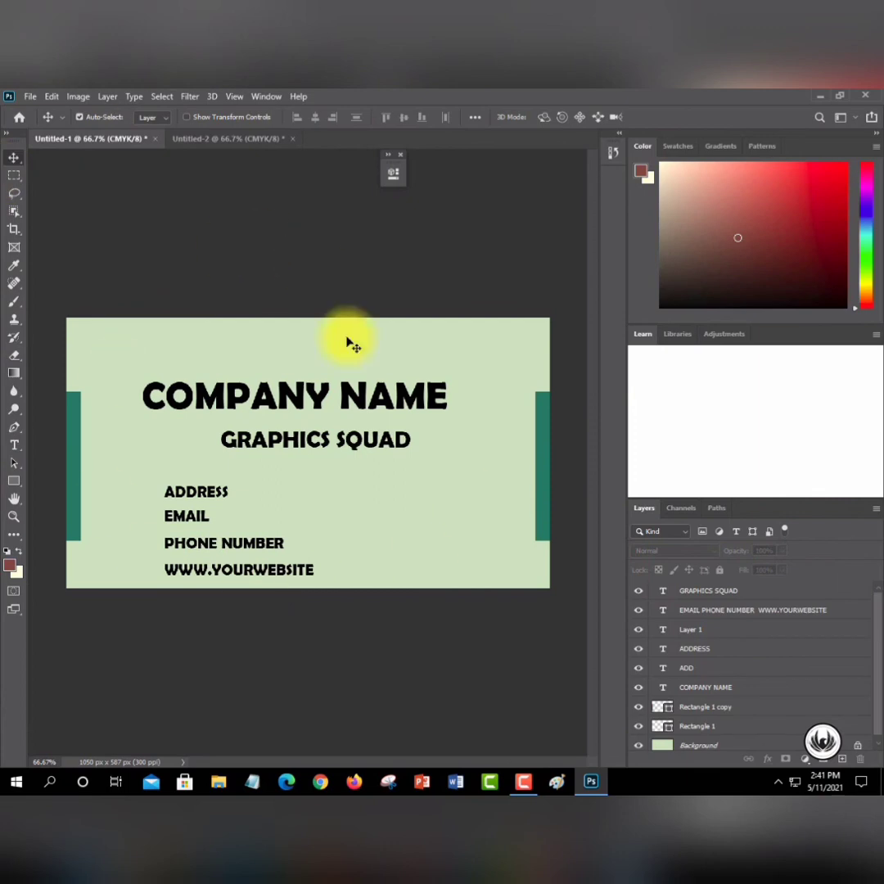
click(31, 98)
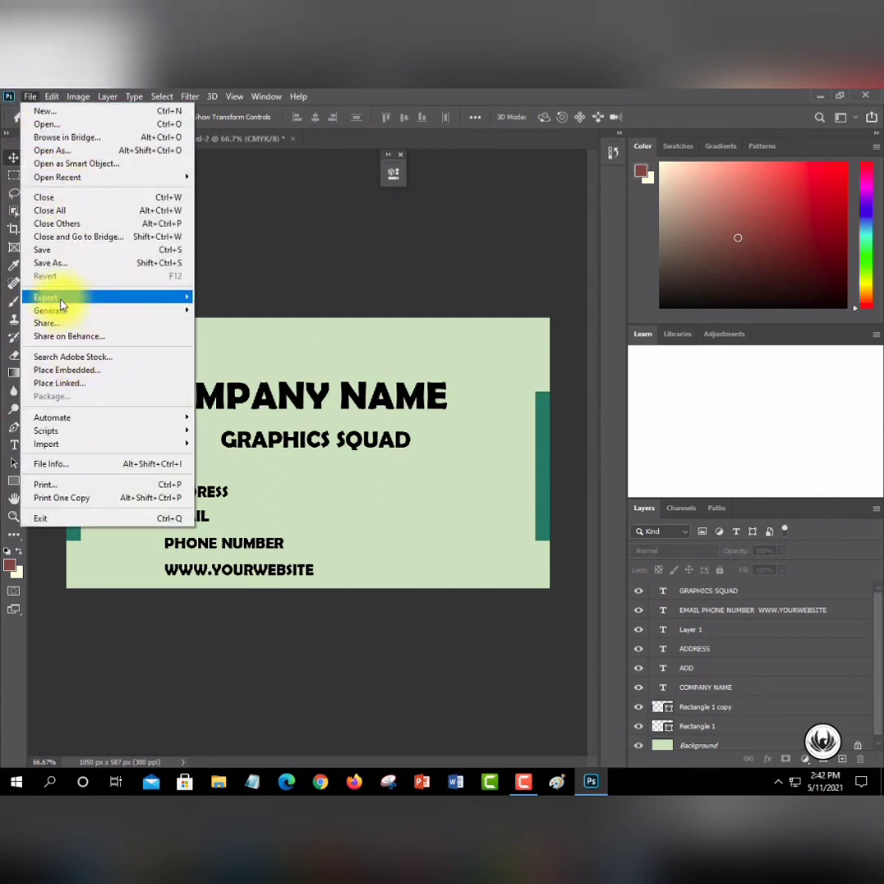
mouse_move(62, 301)
click(296, 298)
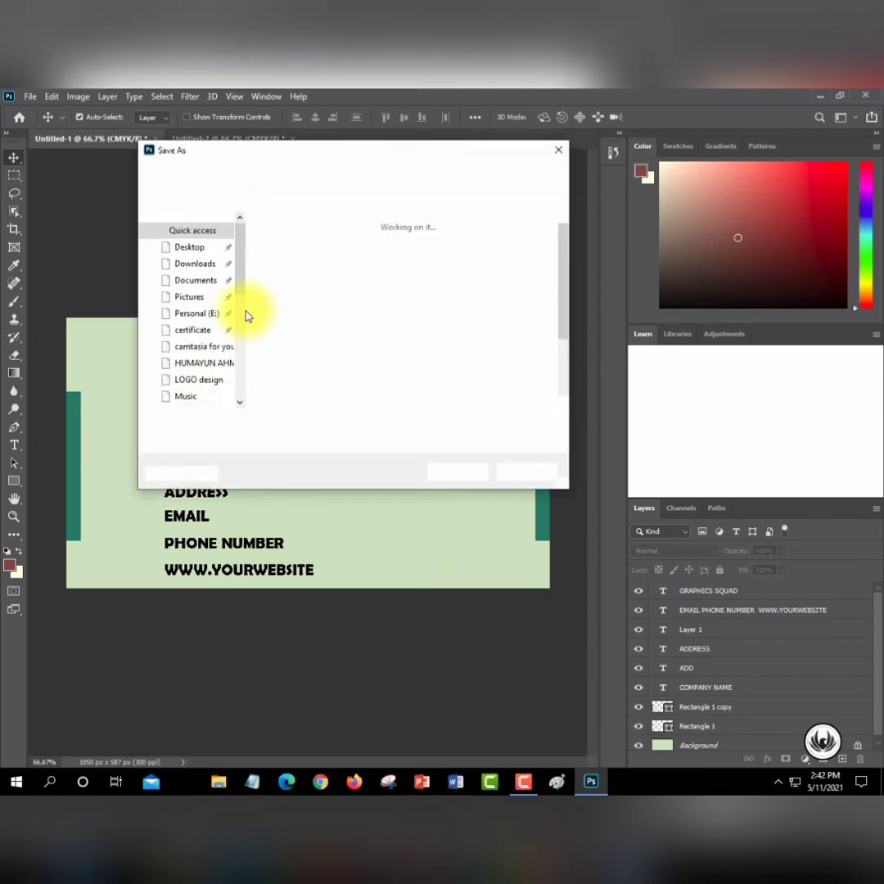
click(210, 261)
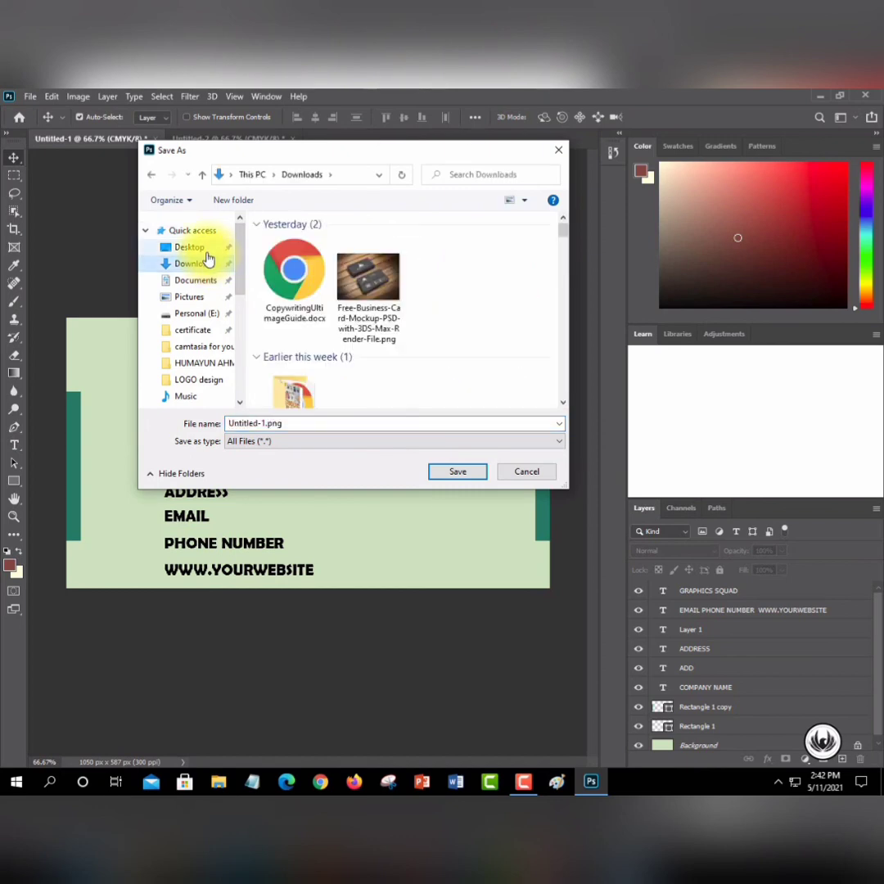
click(203, 248)
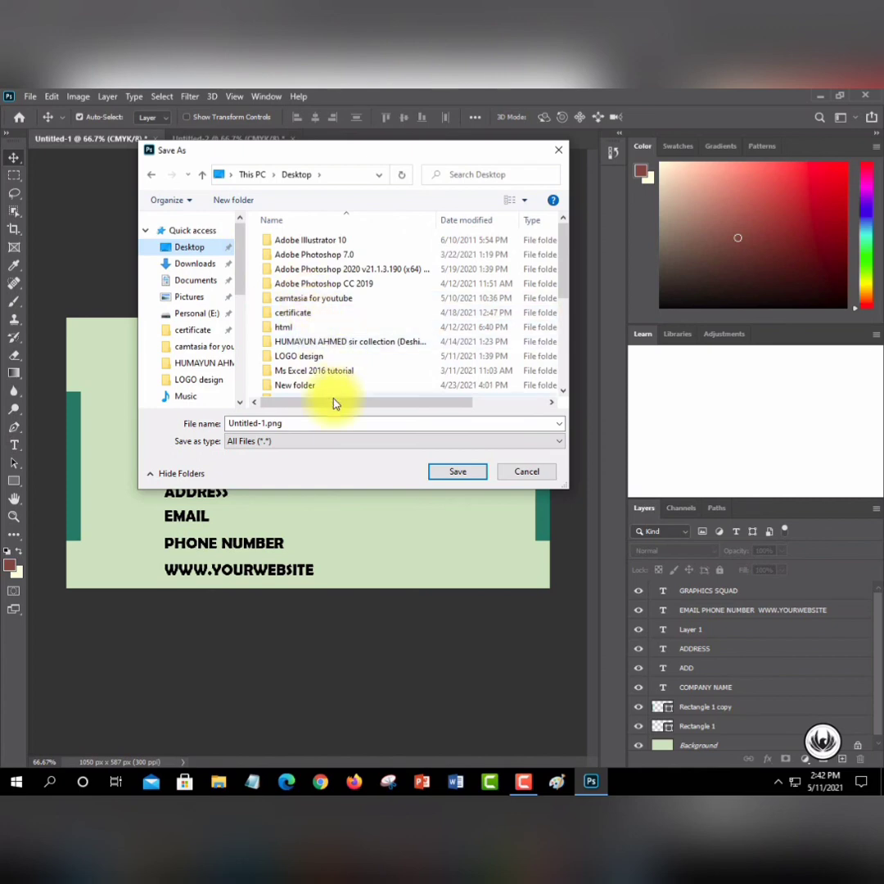
double_click(303, 358)
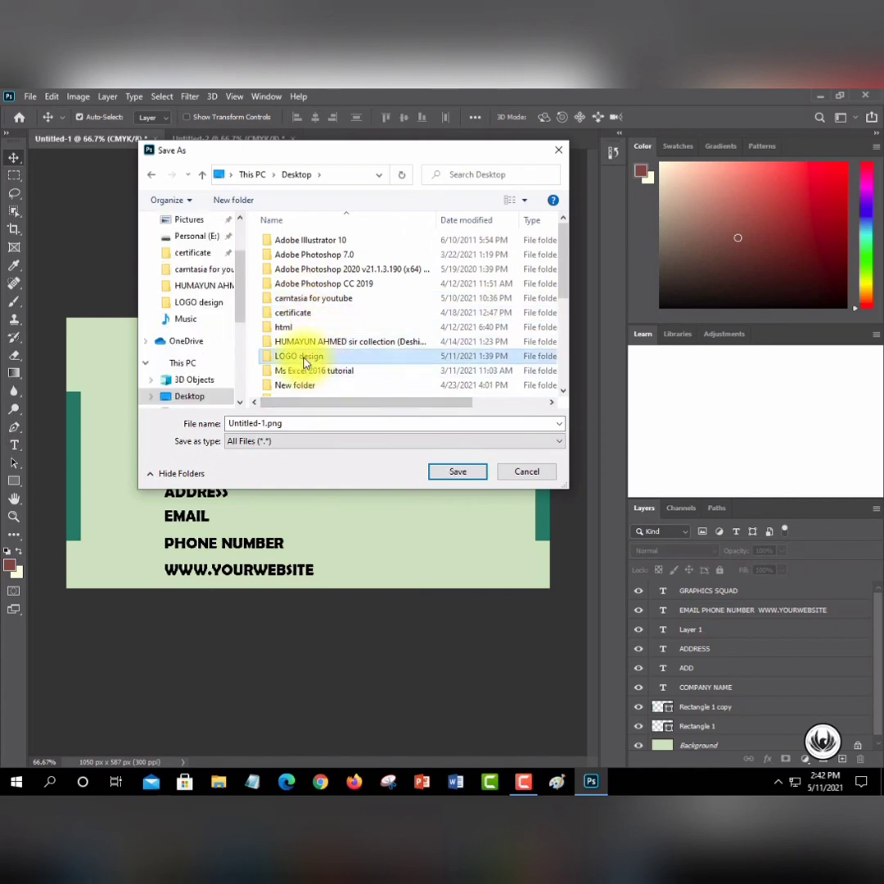
- Name the exported file BUSINESS instead of Untitled-1.png and save it in the LOGO design folder
click(298, 443)
click(297, 447)
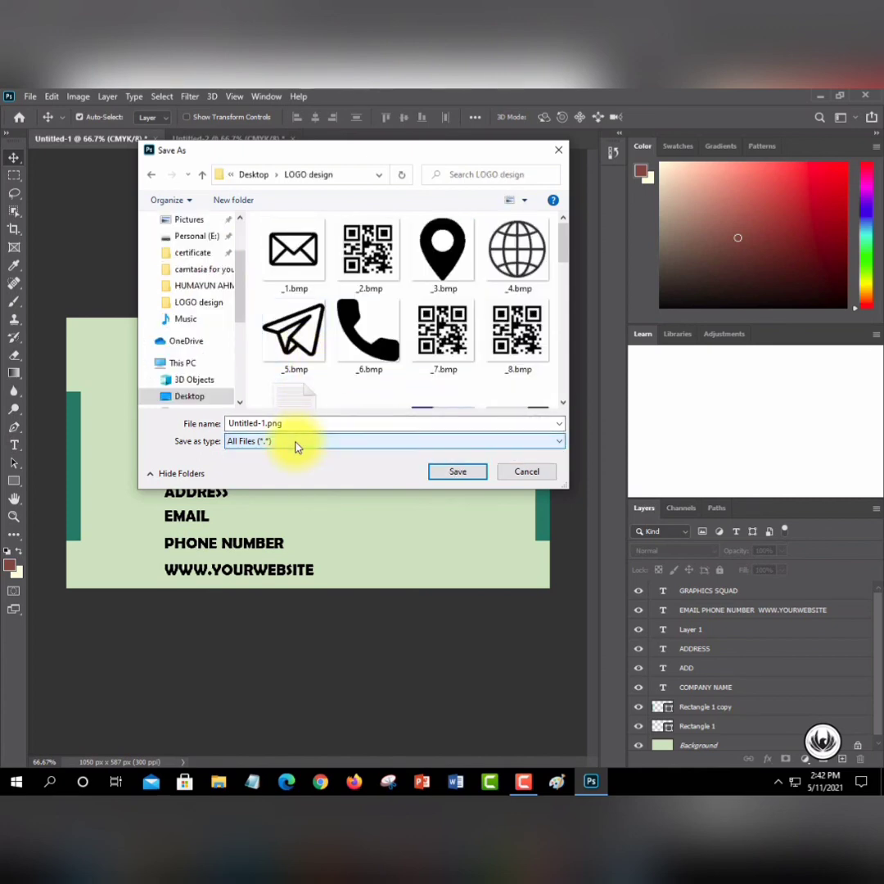
click(456, 473)
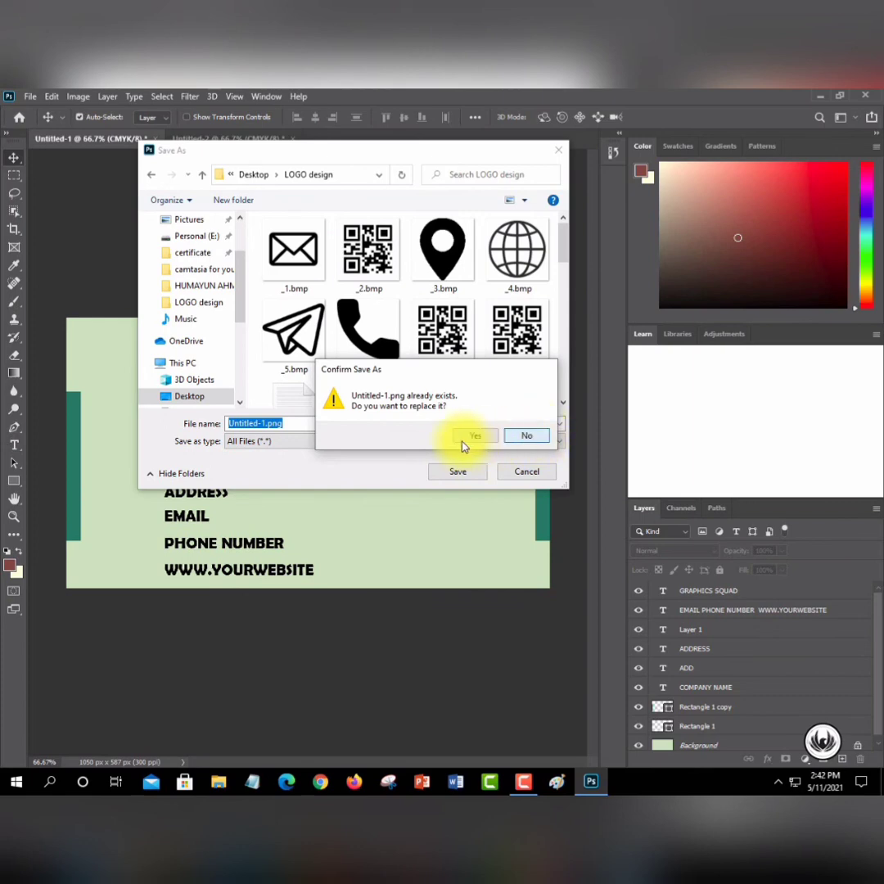
click(464, 439)
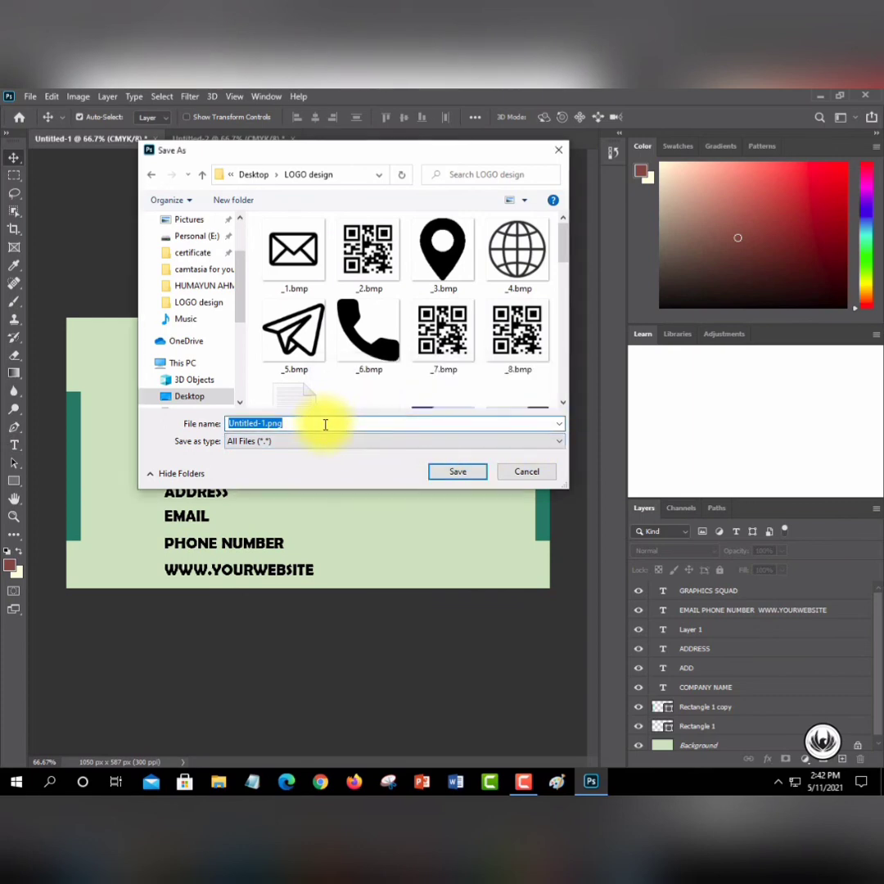
key(BackSpace)
key(BackSpace)
key(BackSpace)
key(BackSpace)
key(BackSpace)
key(BackSpace)
key(BackSpace)
key(BackSpace)
key(BackSpace)
key(BackSpace)
key(BackSpace)
key(BackSpace)
key(BackSpace)
text(BUSINE)
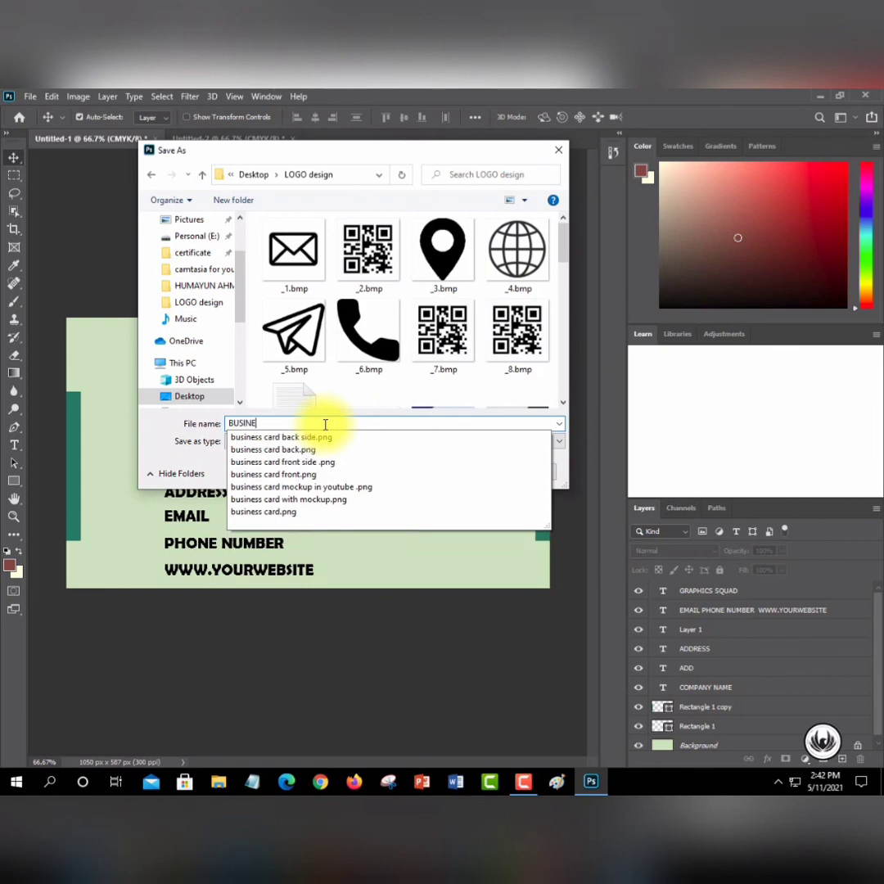
text(SS)
key(Return)
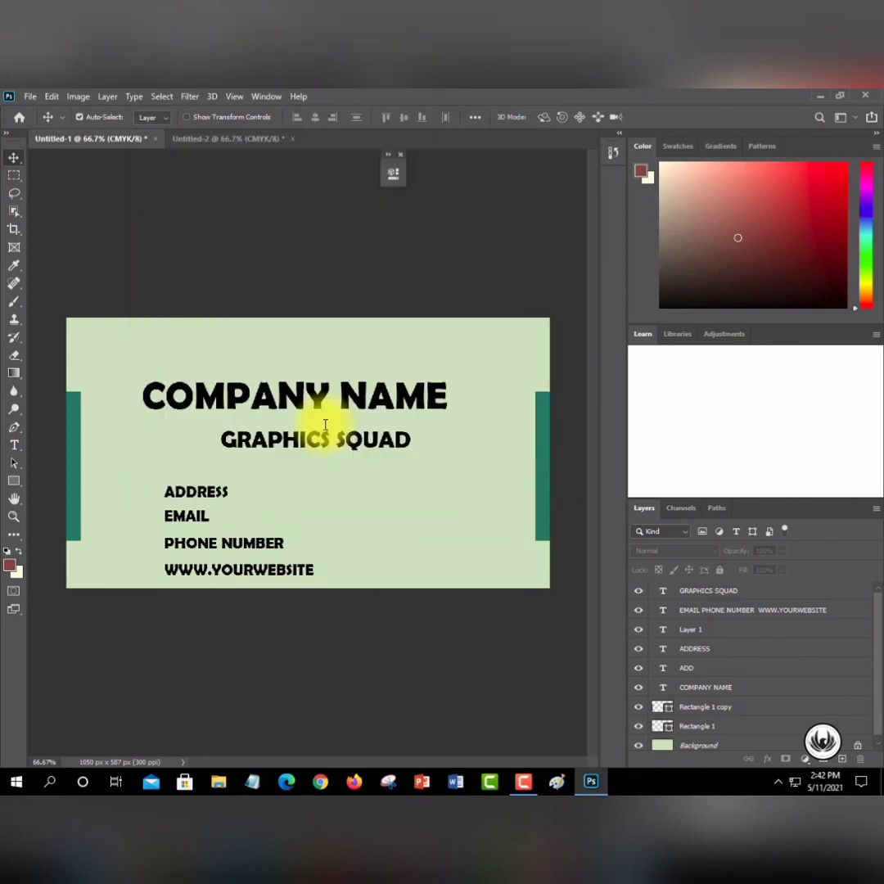
- View the exported BUSINESS.png from File Explorer, close the image viewer and return to Photoshop
click(813, 98)
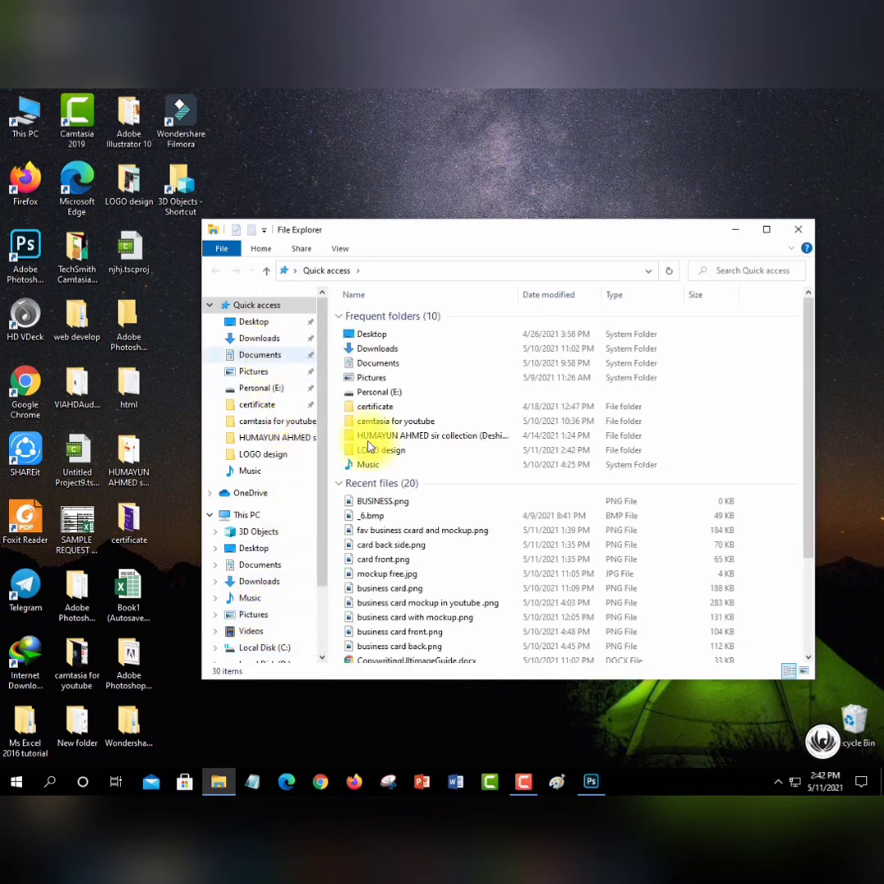
click(370, 502)
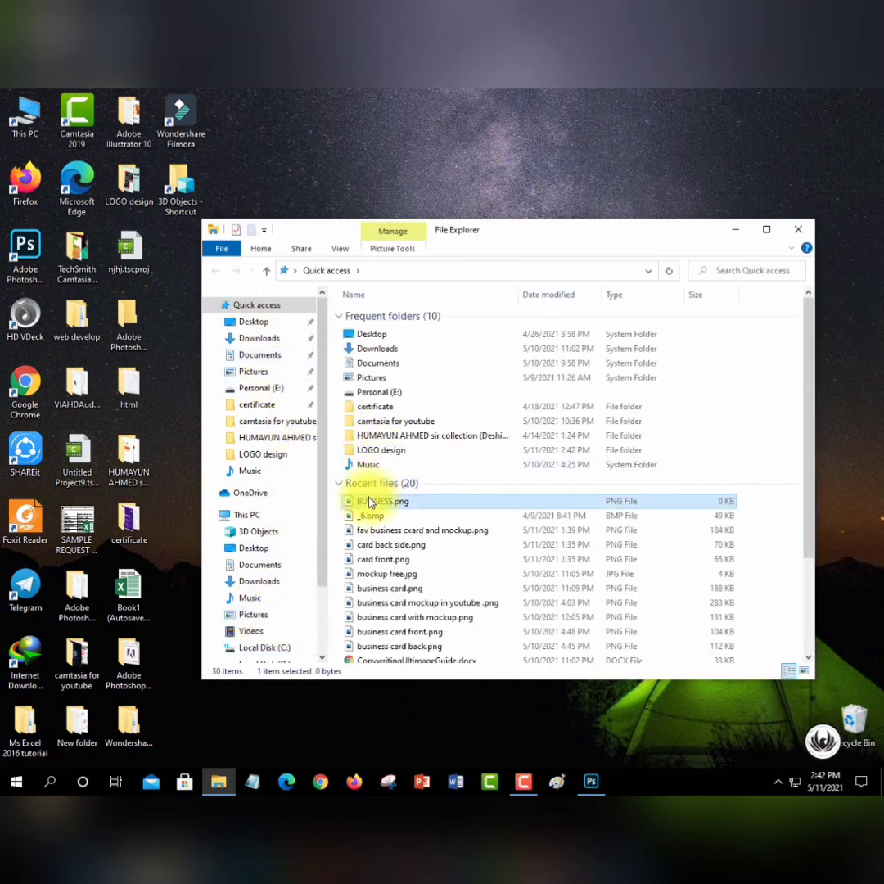
double_click(370, 503)
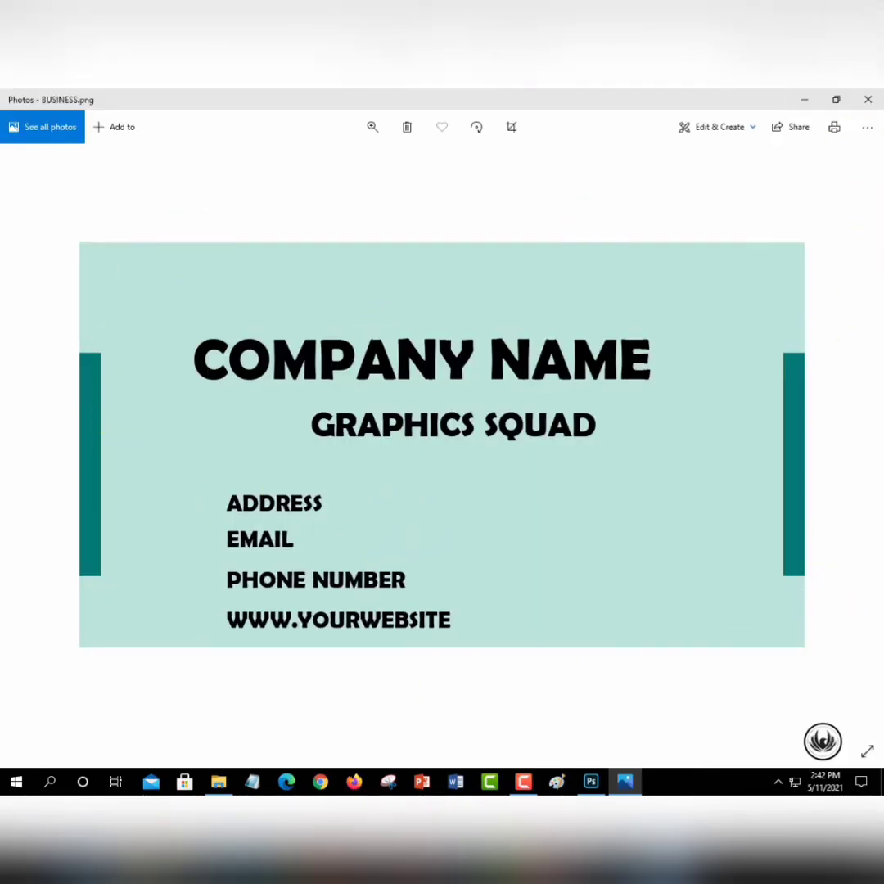
click(868, 99)
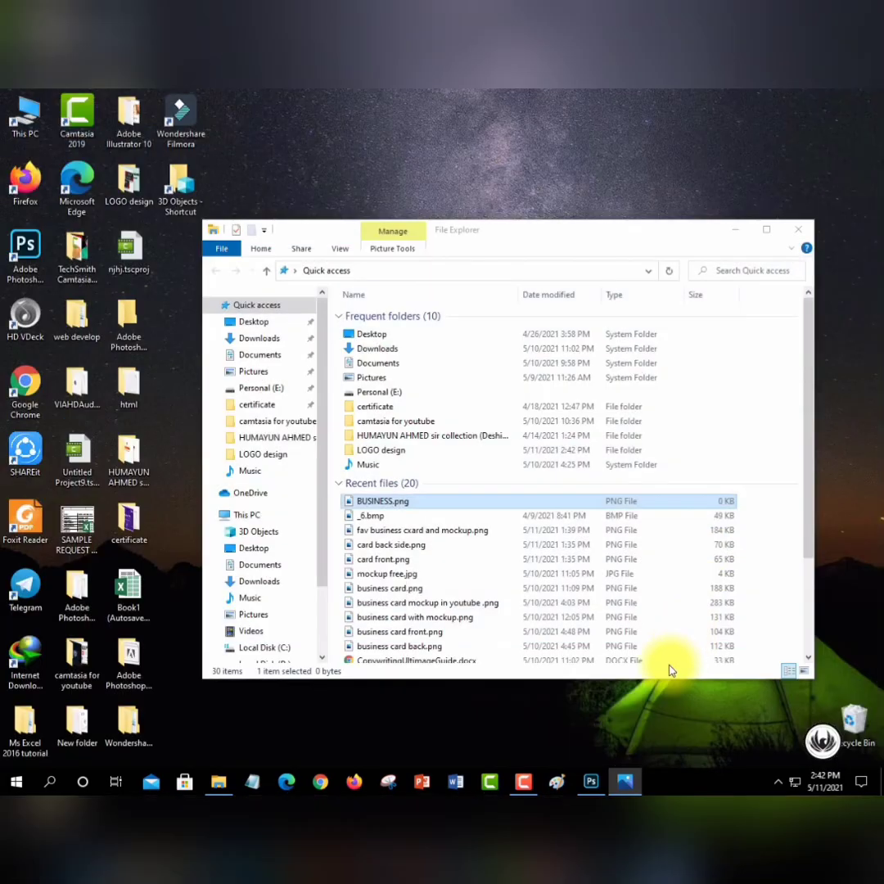
click(591, 782)
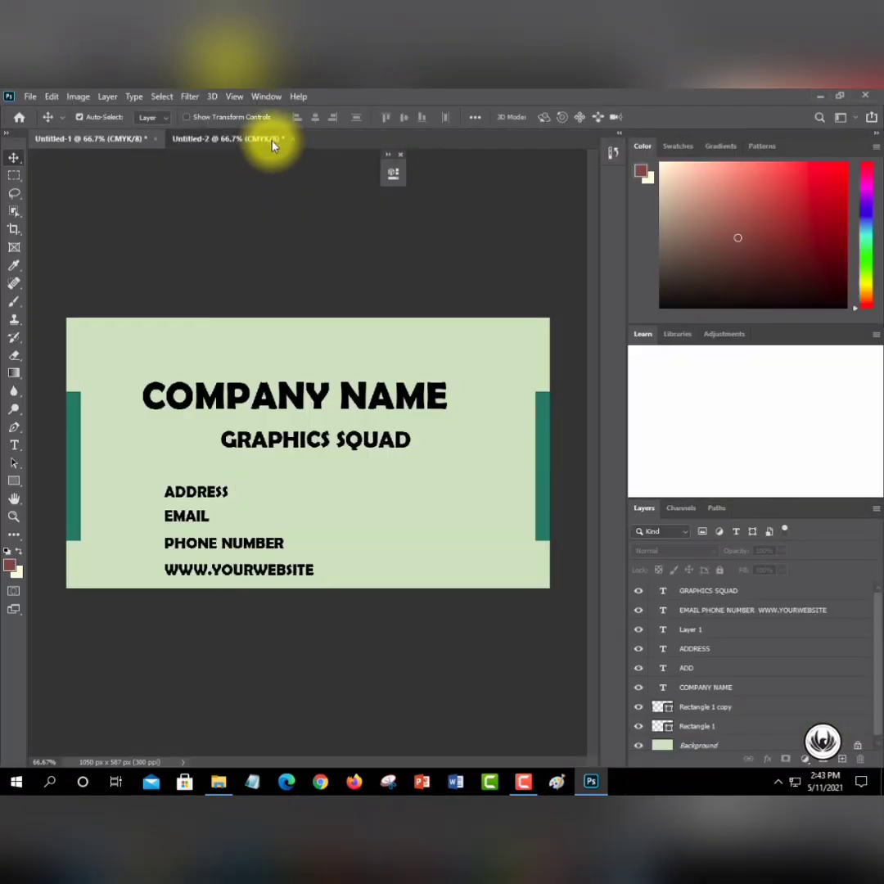
- Compare the backgrounds of both card sides and check the Background layer's properties on the second side
click(271, 138)
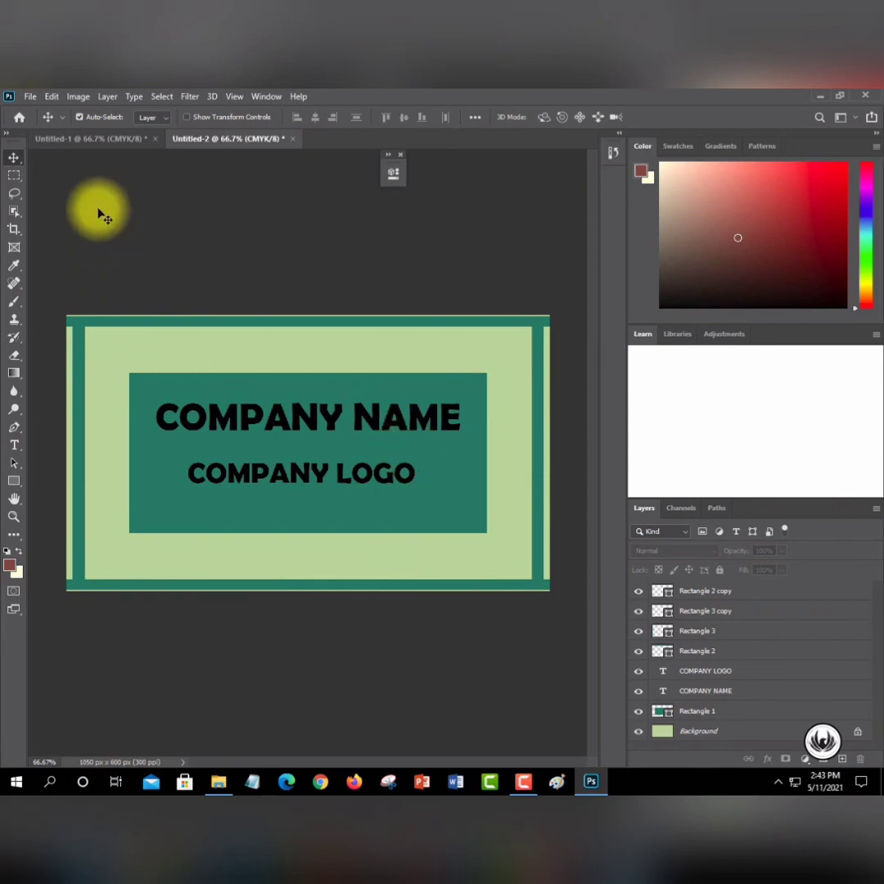
click(92, 138)
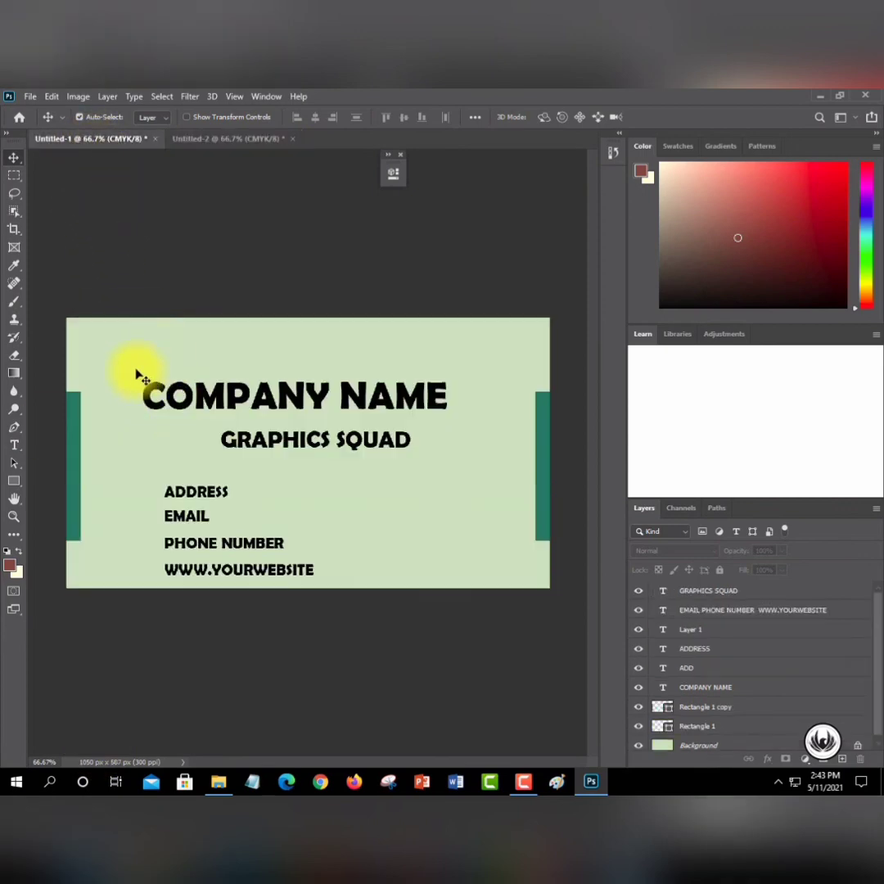
click(217, 139)
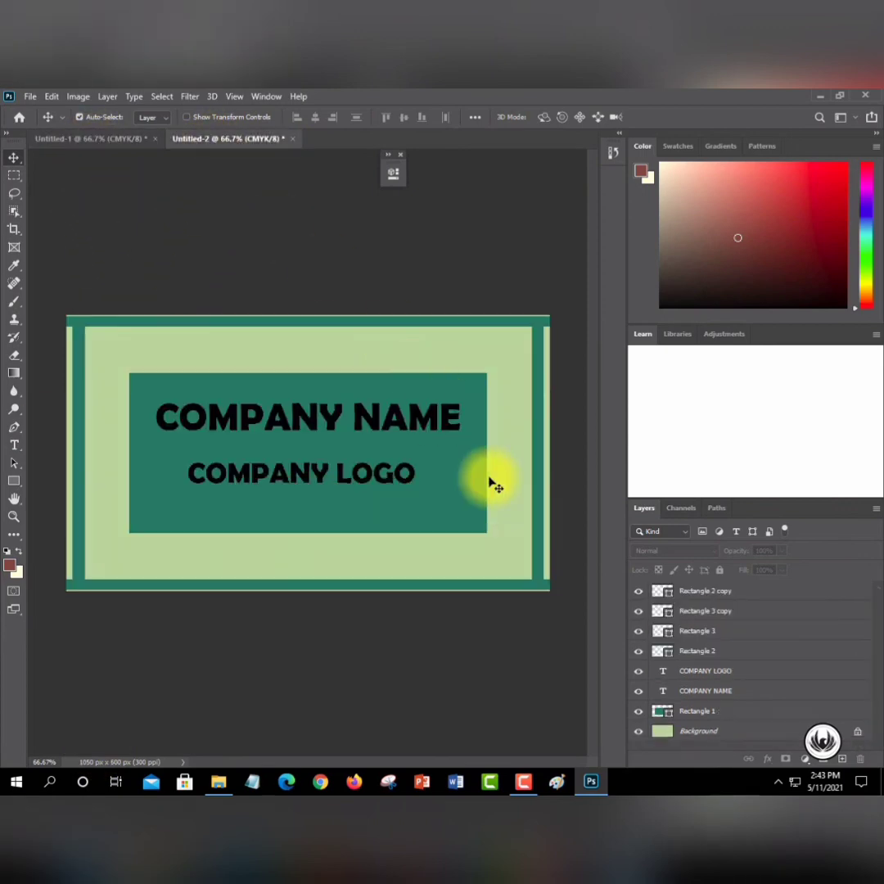
click(709, 733)
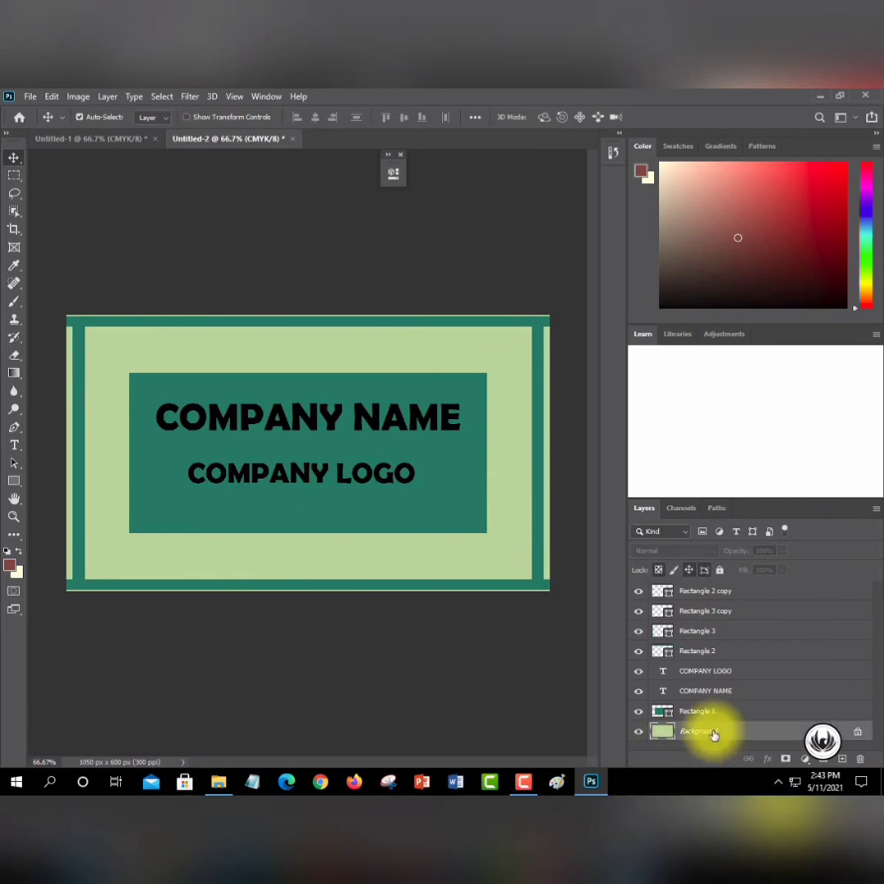
click(393, 169)
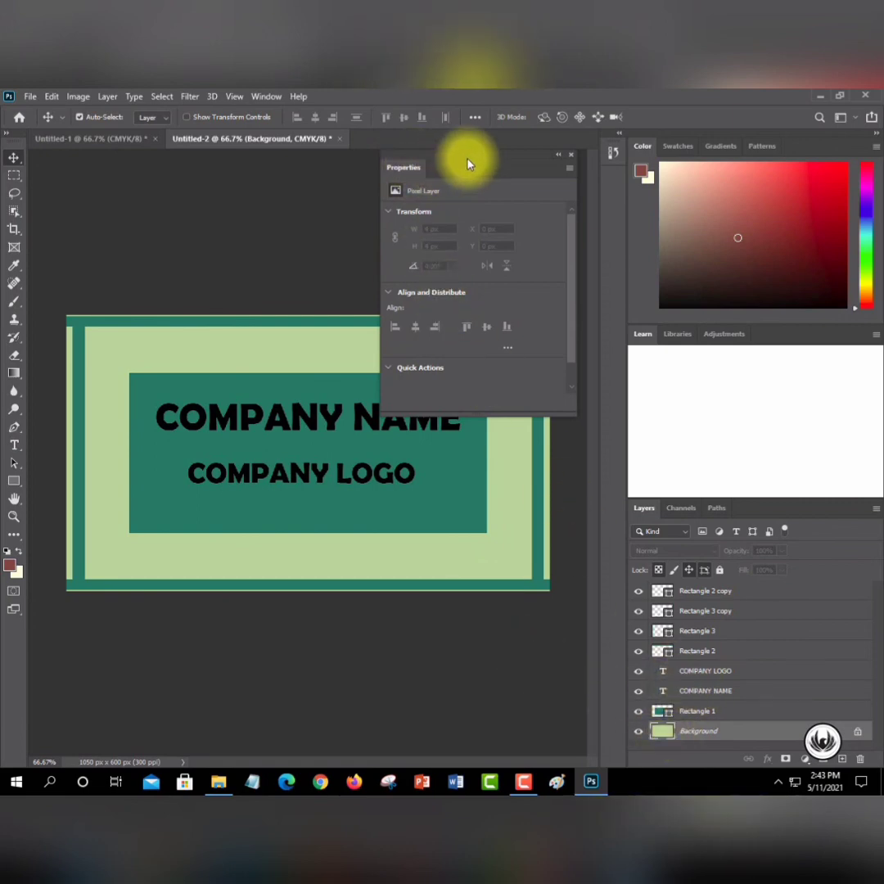
click(554, 154)
click(522, 407)
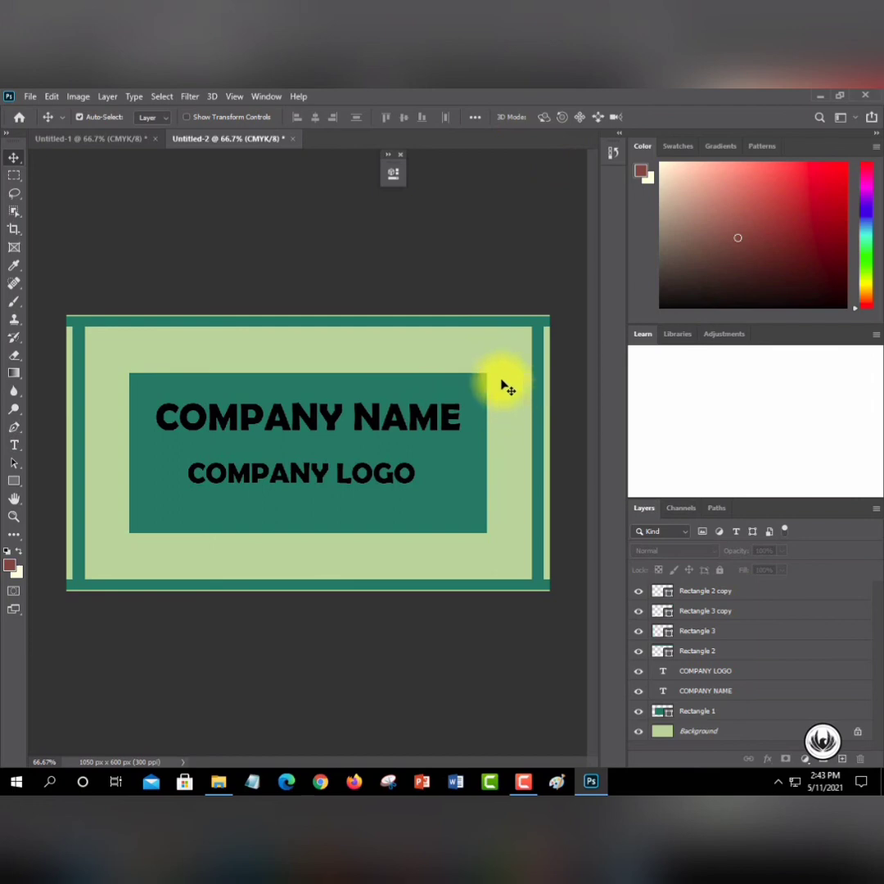
- Try a muted green #a9c9b0 as the second side's canvas fill and compare it with the first side
click(392, 169)
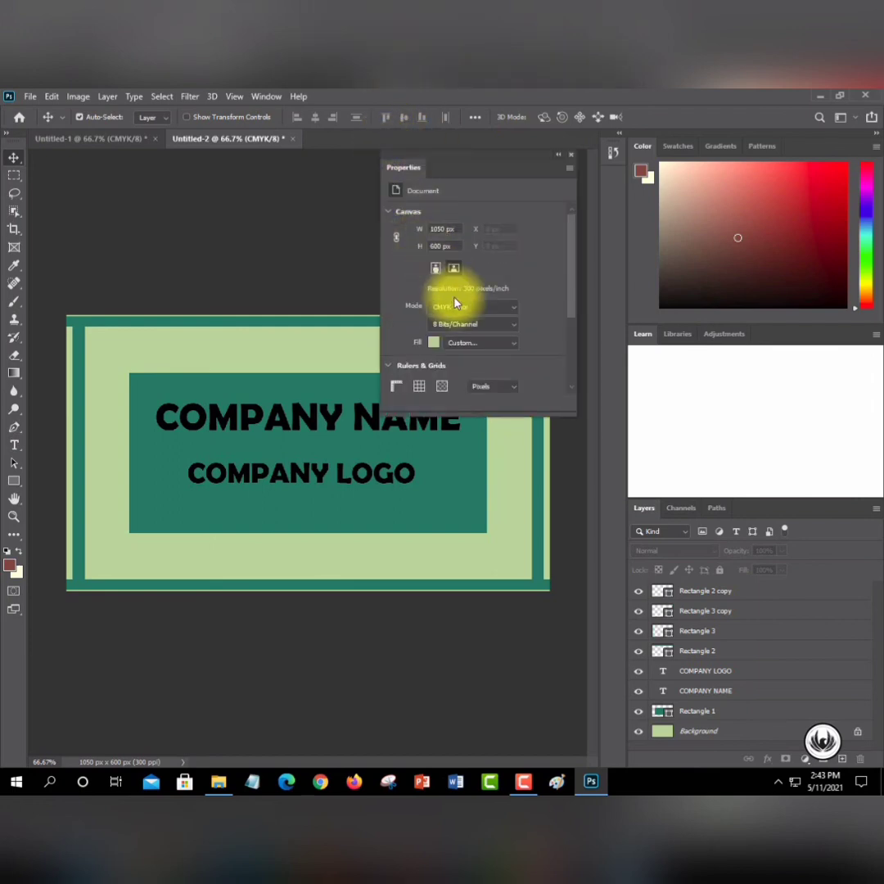
click(435, 343)
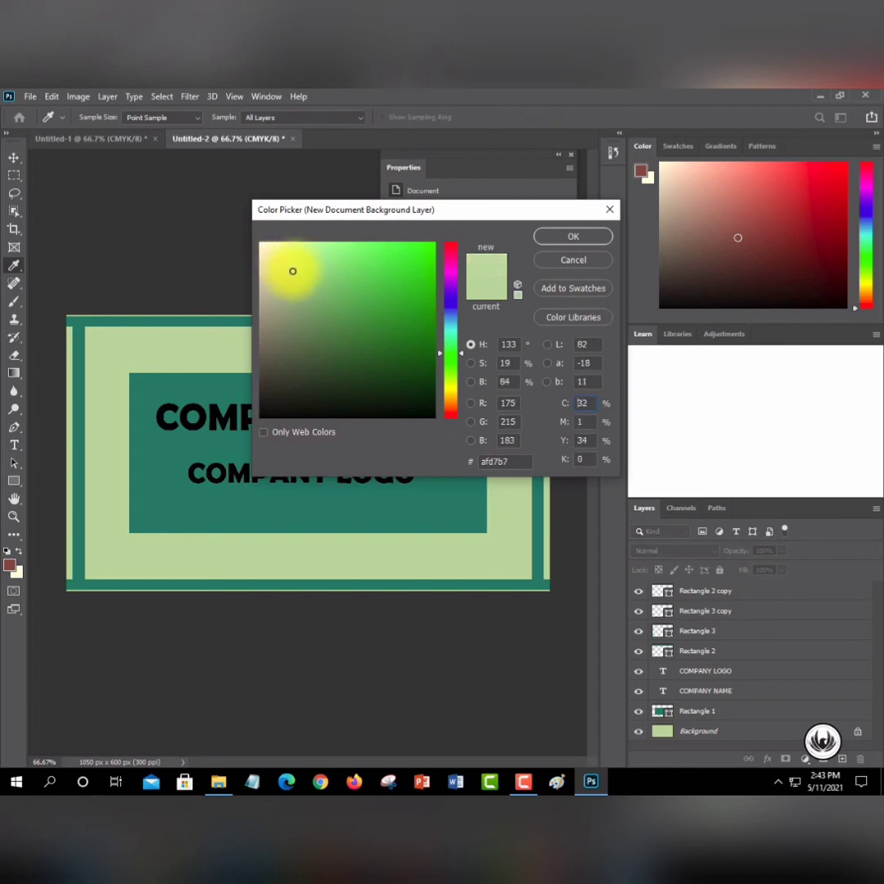
drag(289, 272, 287, 280)
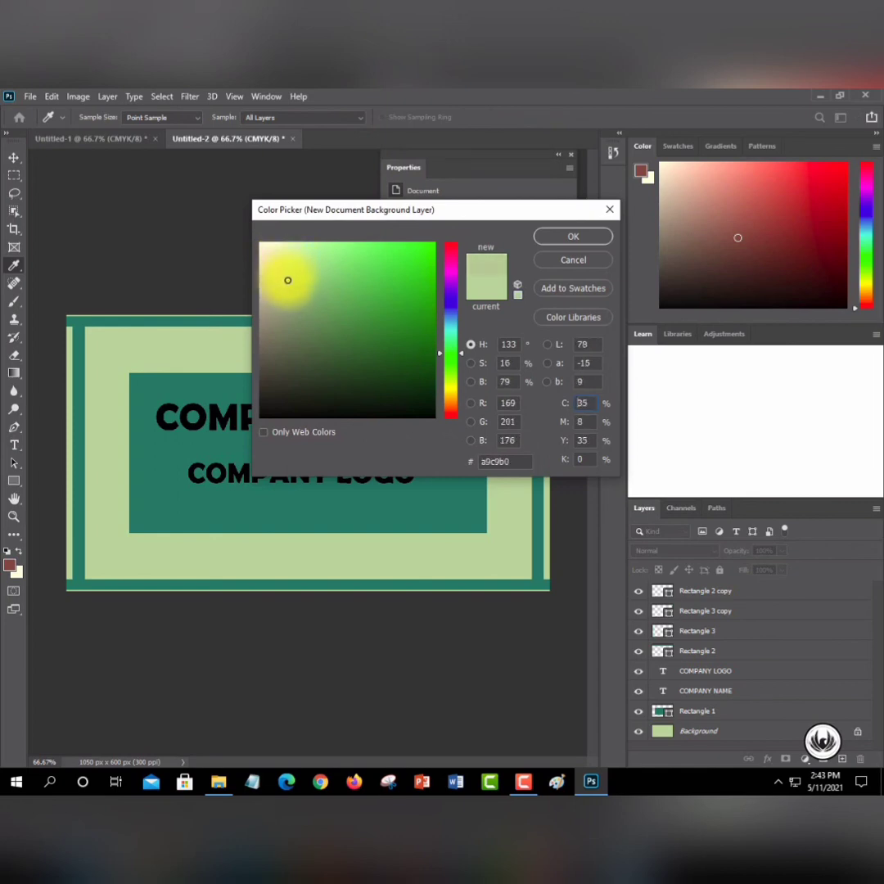
click(560, 238)
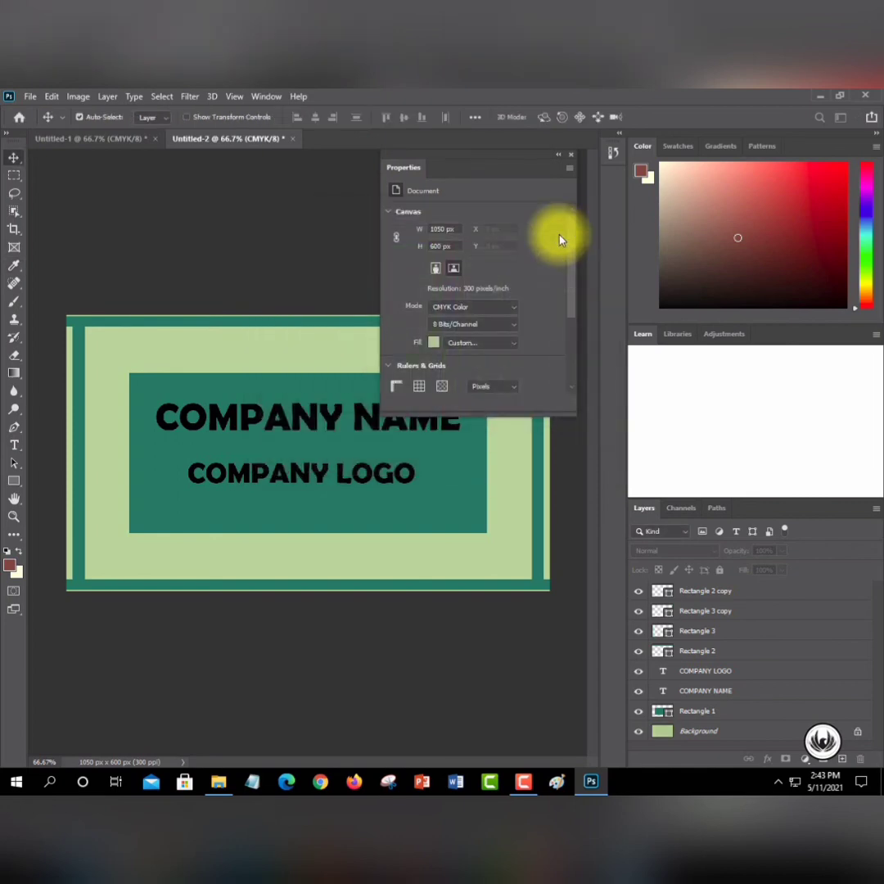
click(96, 137)
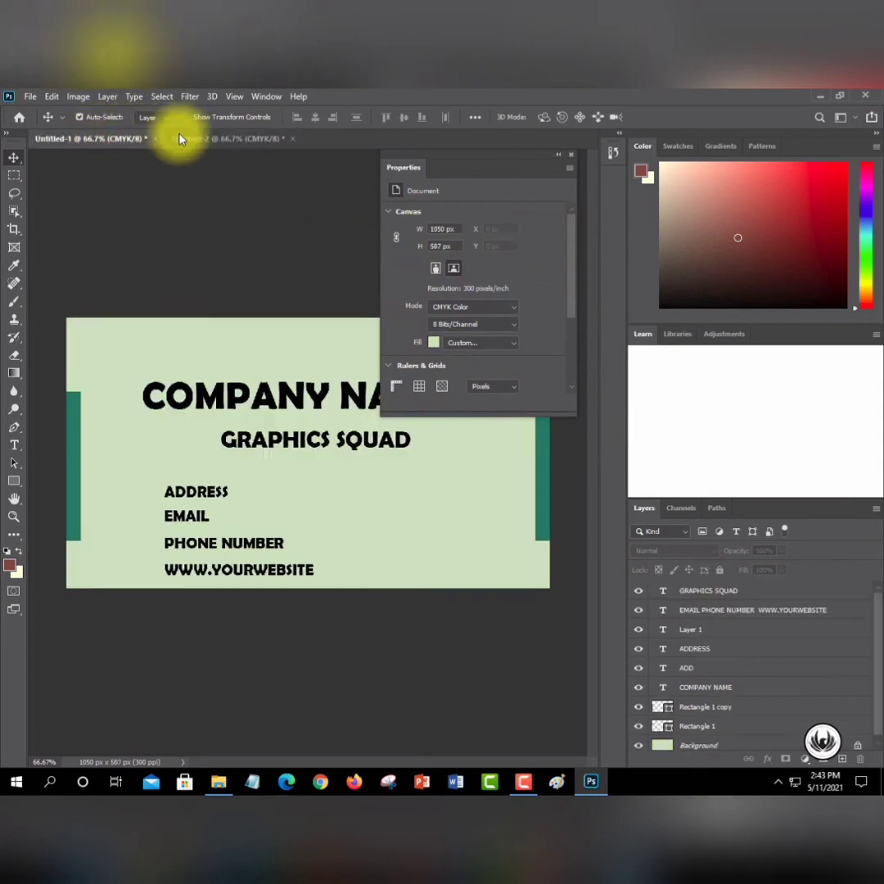
click(216, 140)
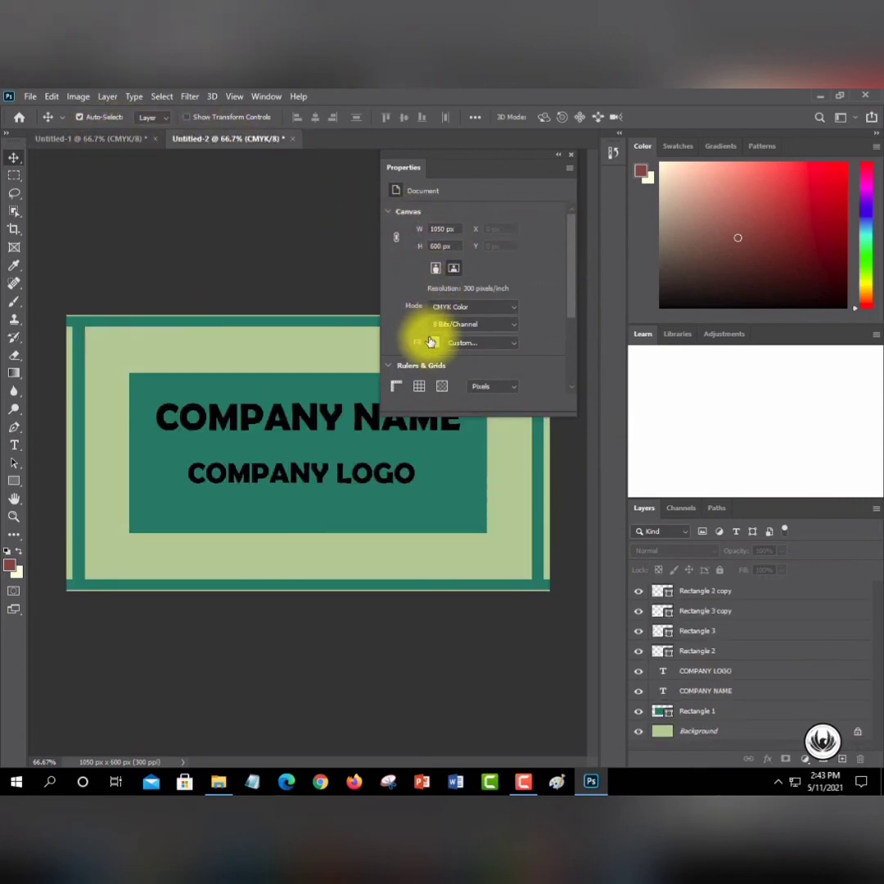
- Set the second side's canvas fill to a pale green close to the first side's background and compare both sides
click(433, 342)
click(283, 256)
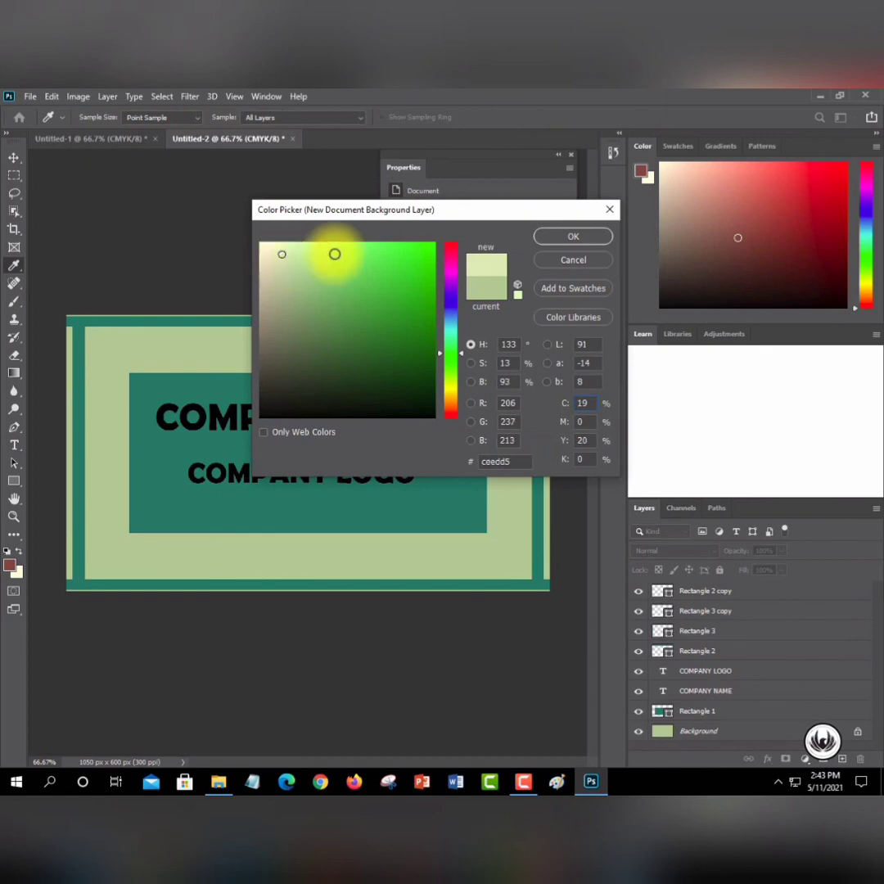
click(284, 262)
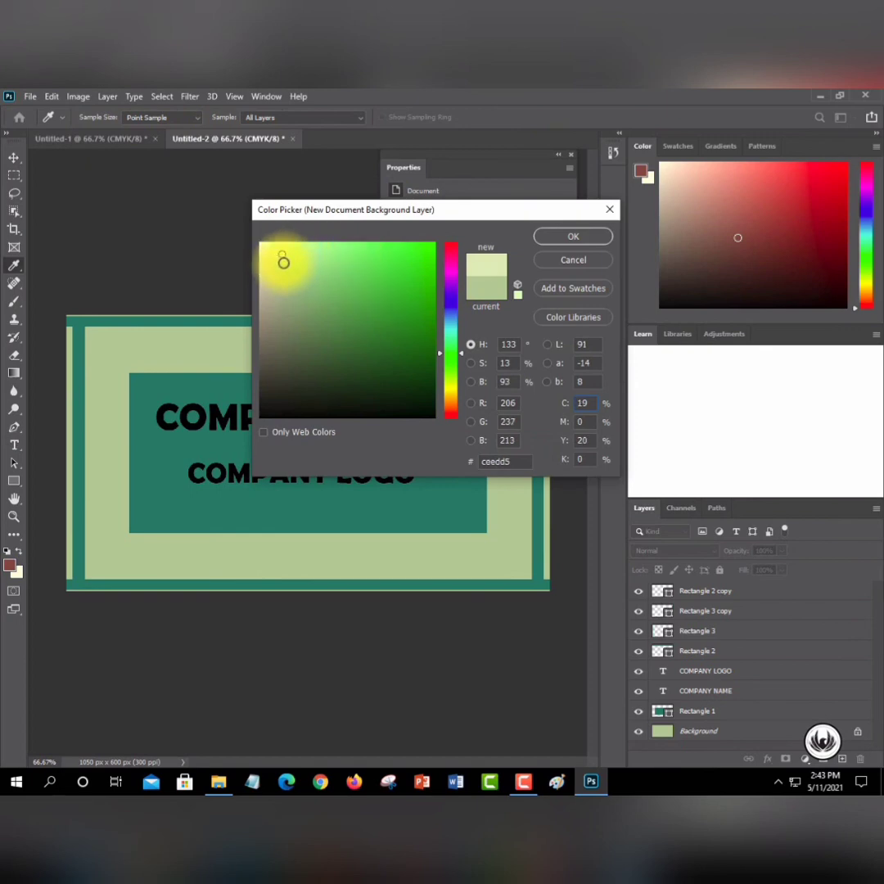
click(553, 239)
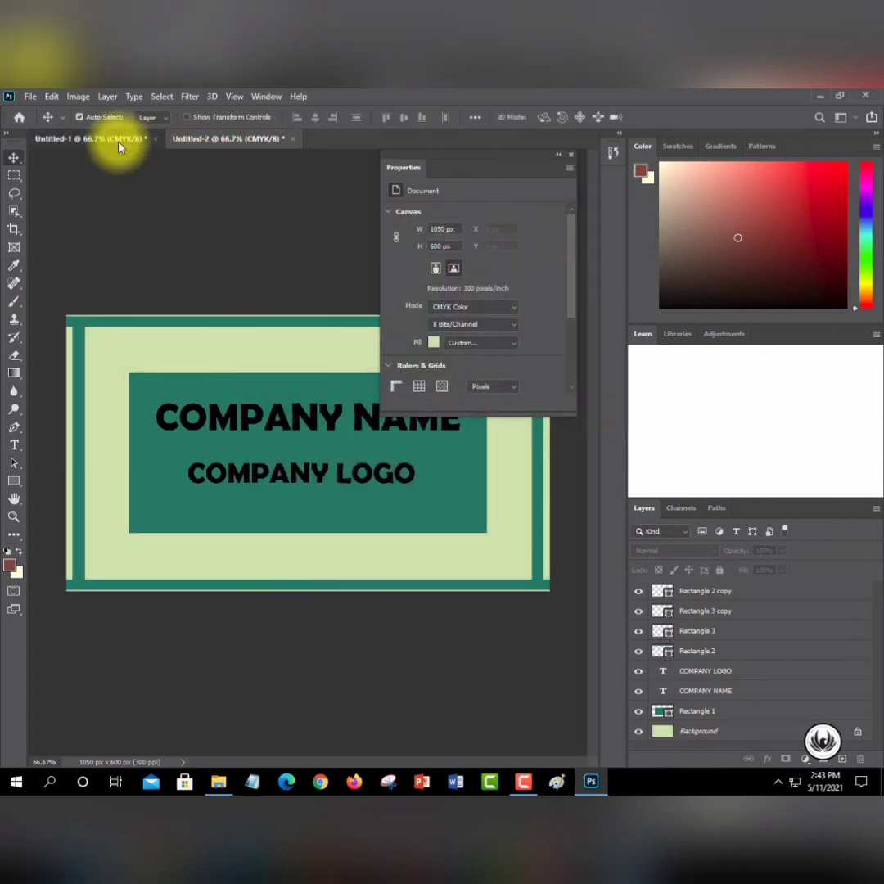
click(119, 140)
click(229, 139)
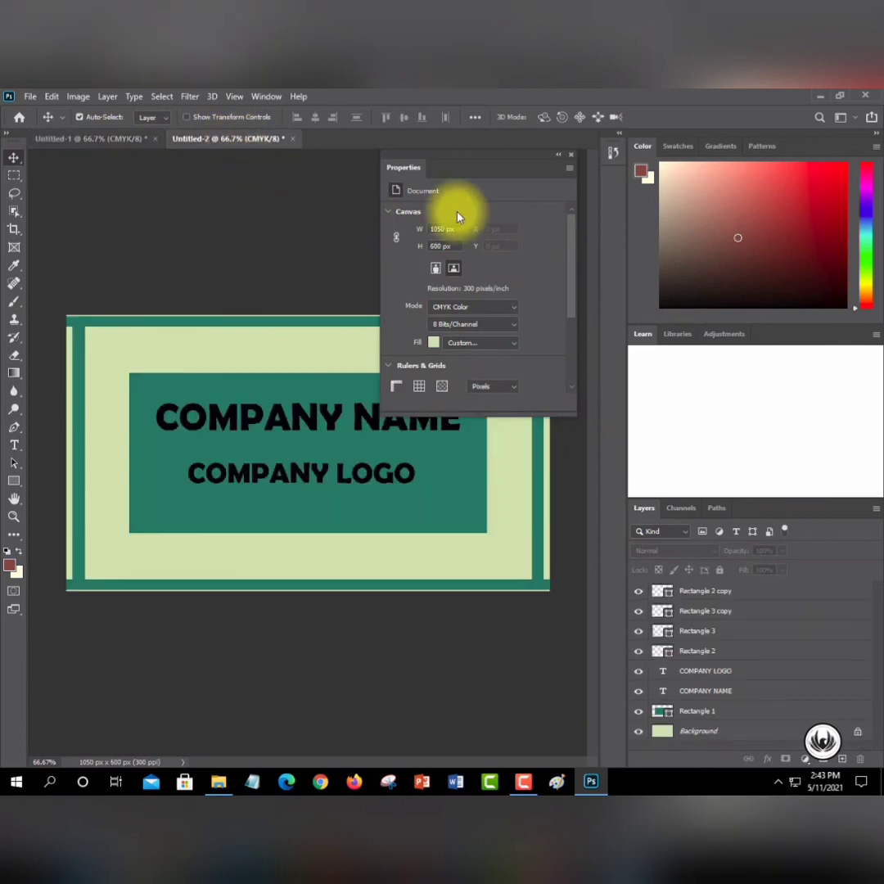
click(557, 156)
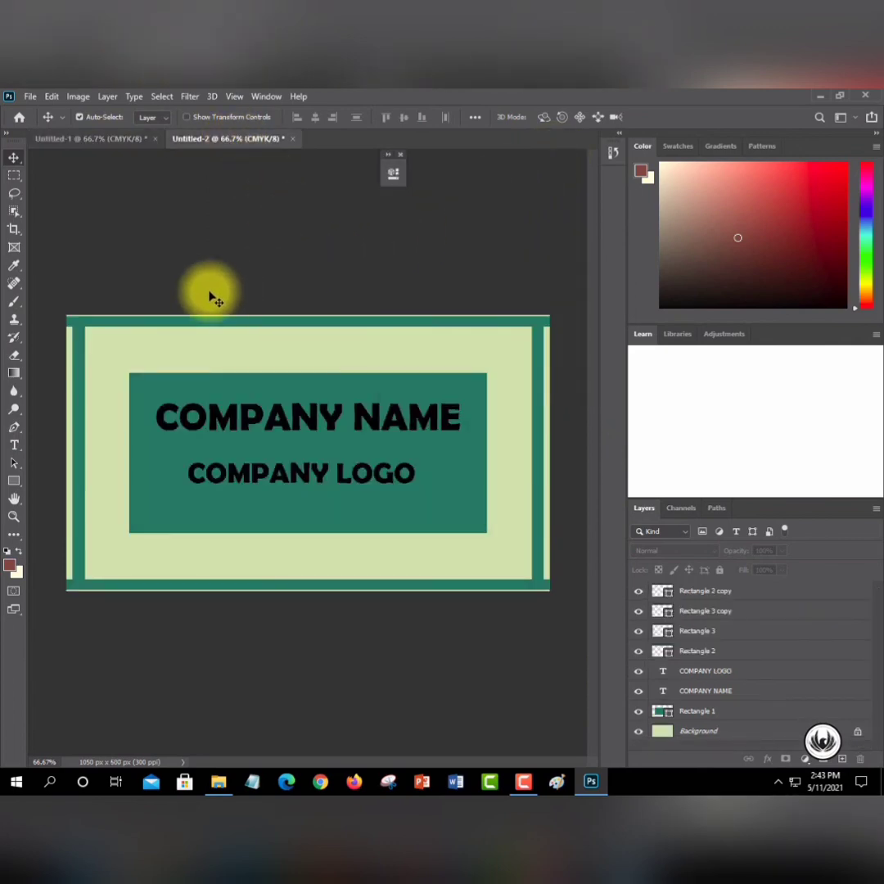
- Start a quick PNG export of the second card side and choose the LOGO design folder on the Desktop as destination
click(28, 97)
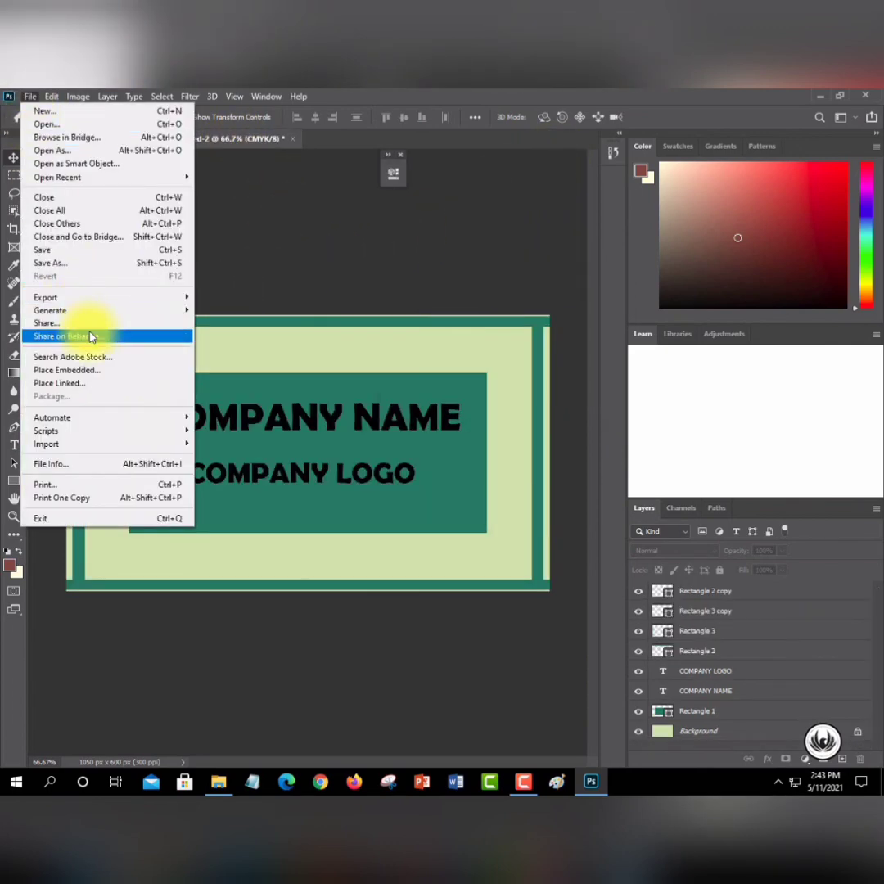
mouse_move(156, 297)
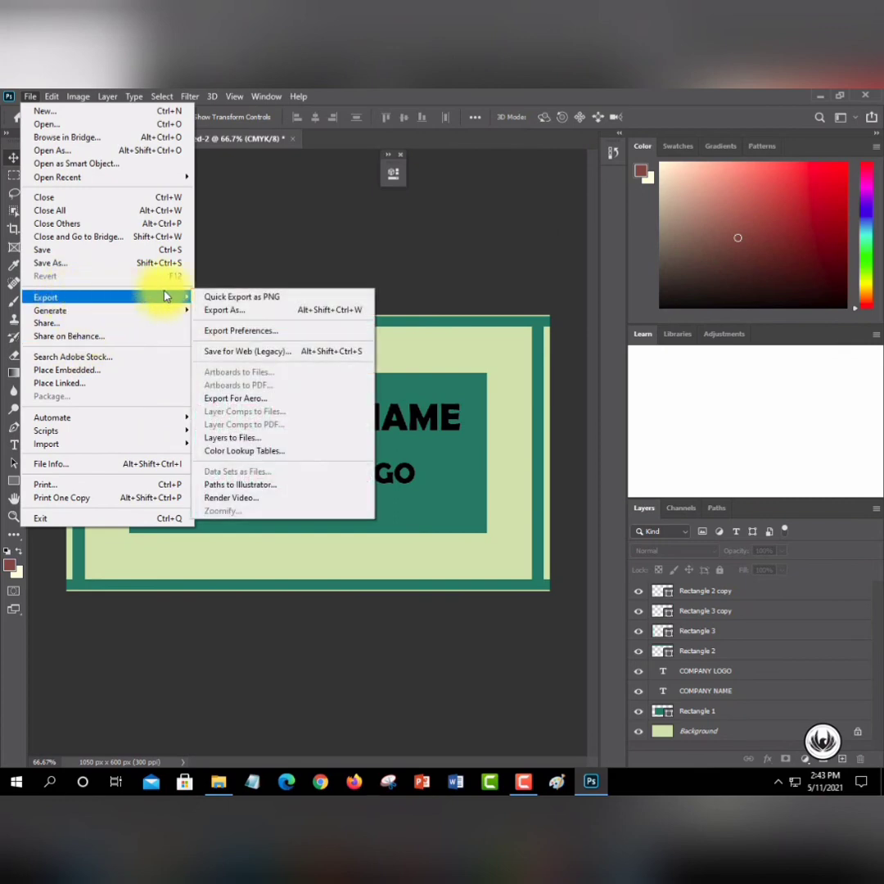
click(262, 296)
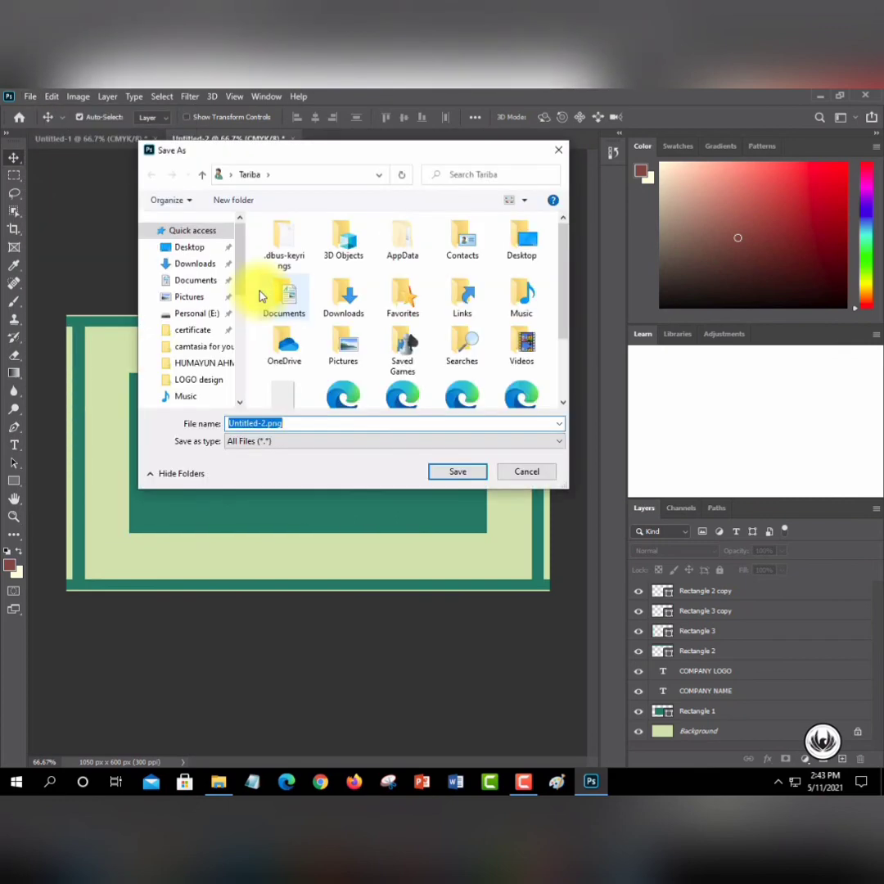
click(195, 249)
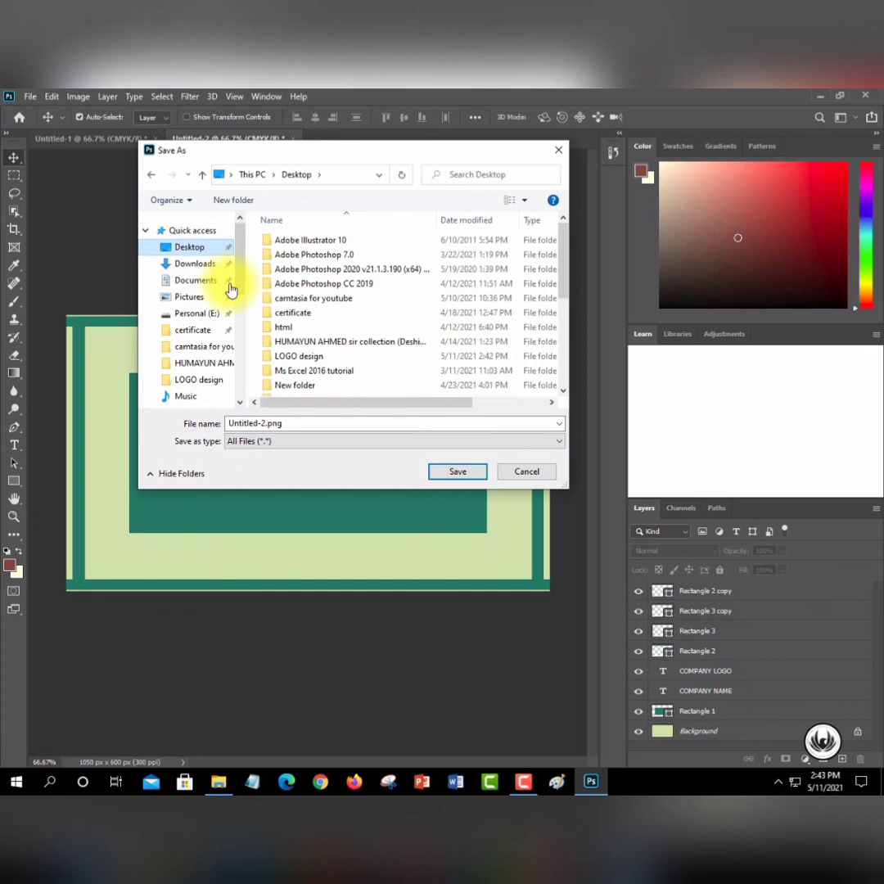
click(295, 357)
key(Return)
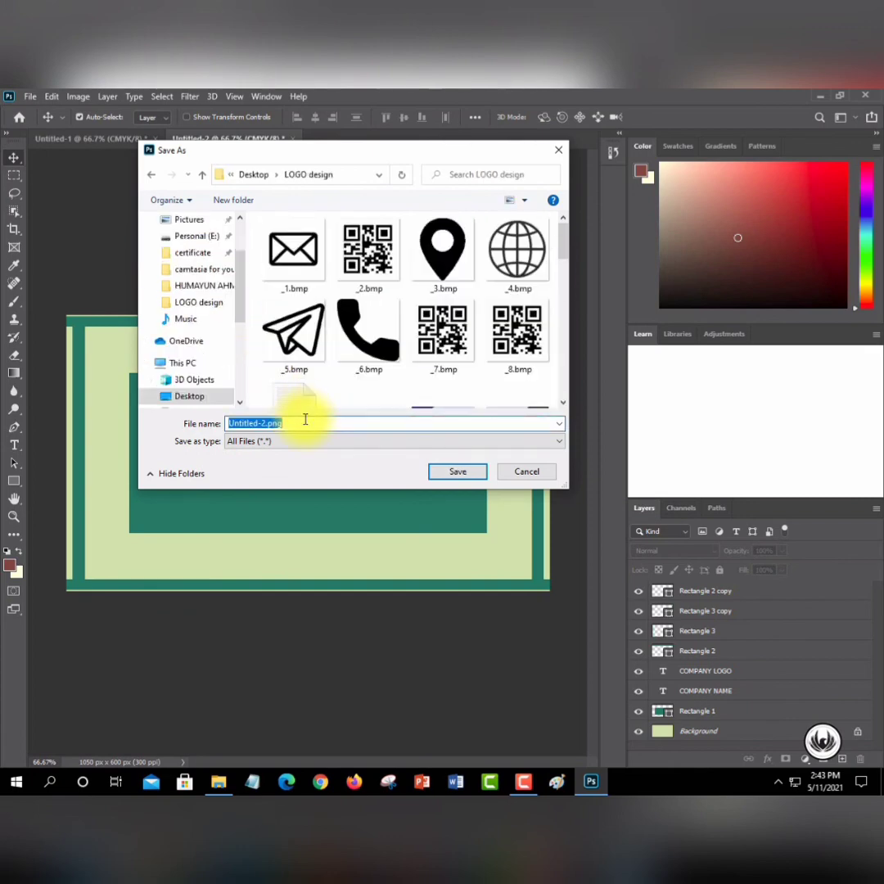
- Name the exported file BUSINESS CARD FRONT PNG and save it
key(BackSpace)
text(B)
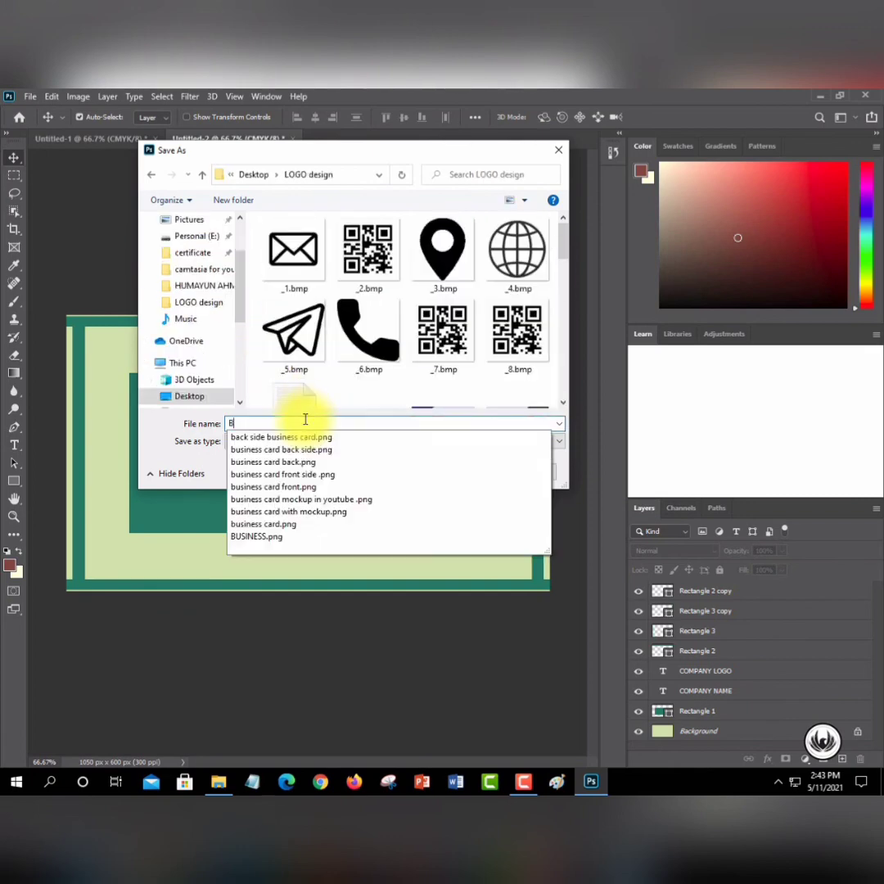
text(USINESS )
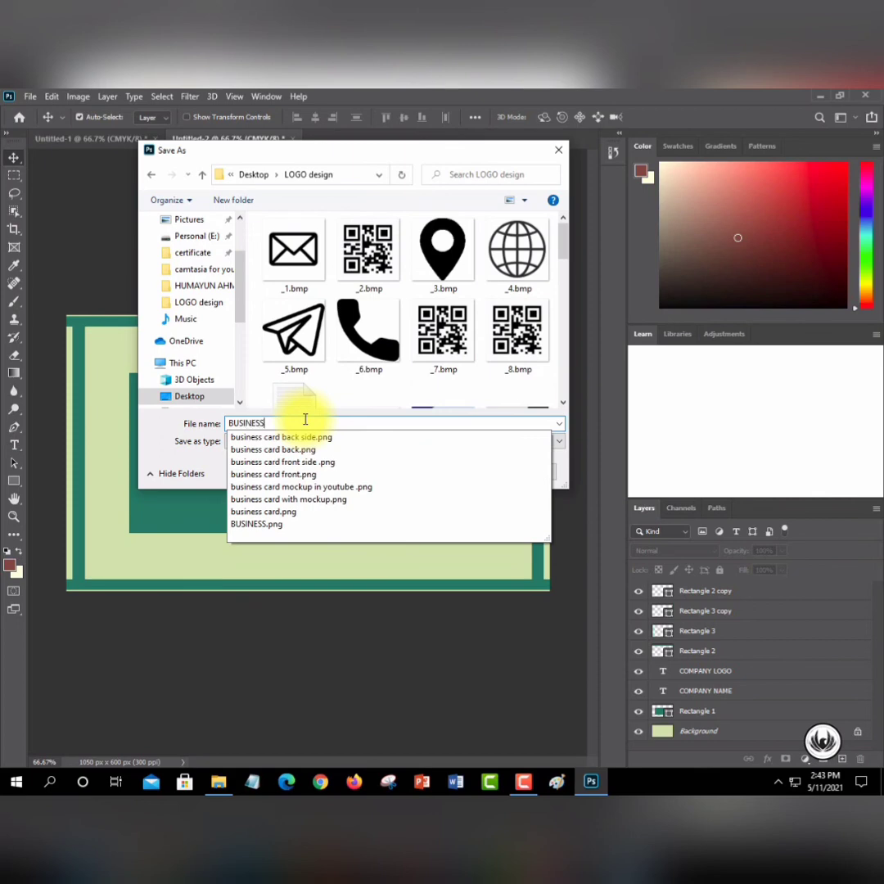
text(CARD)
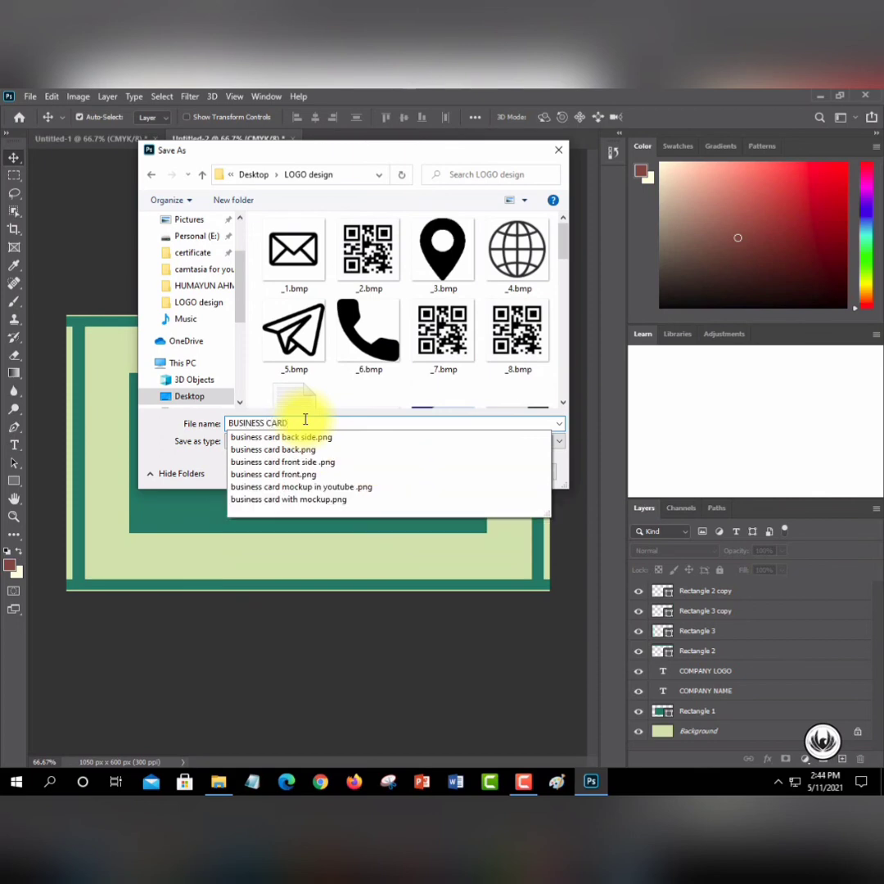
text( BFRO)
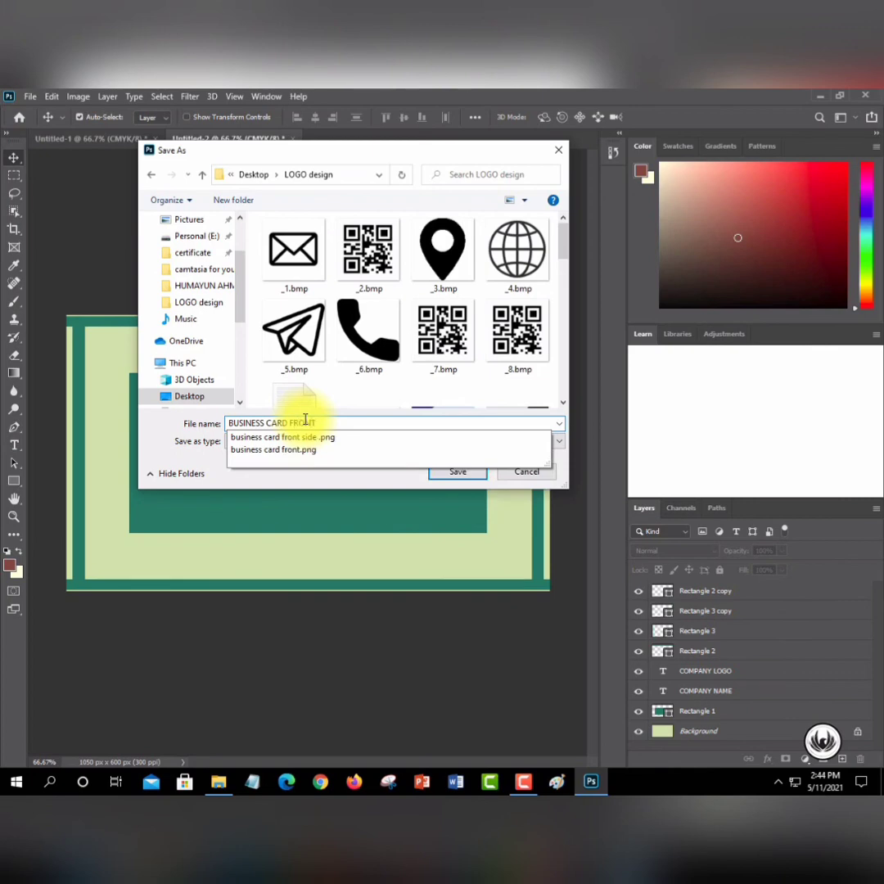
text(NT )
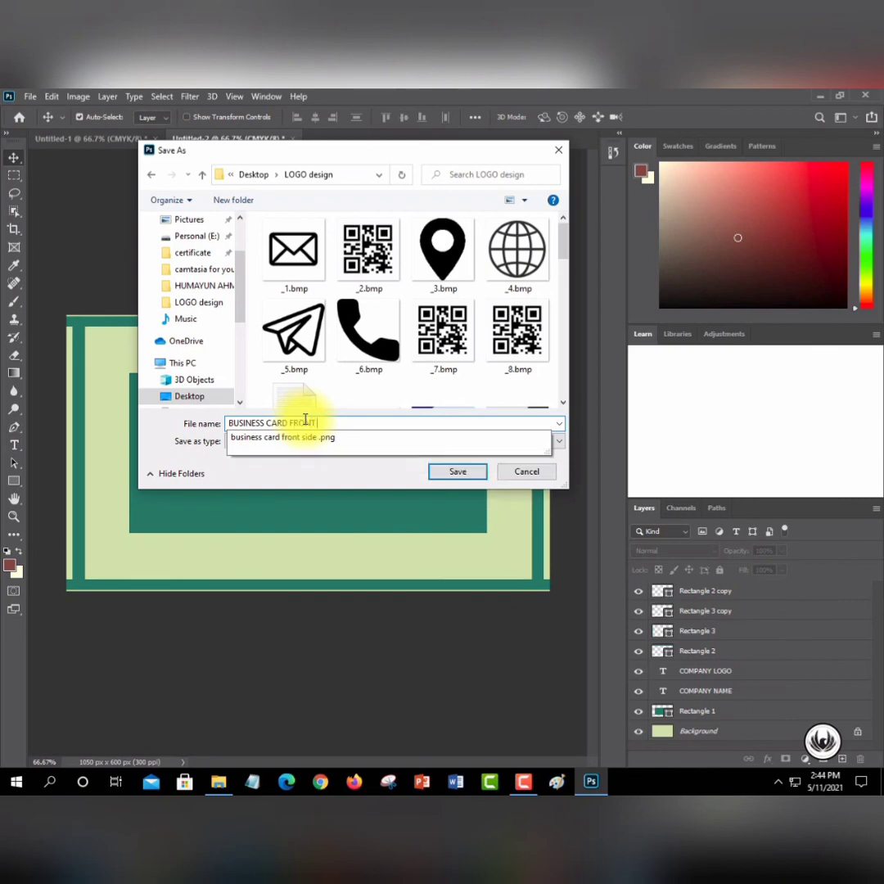
text(PNG)
key(Return)
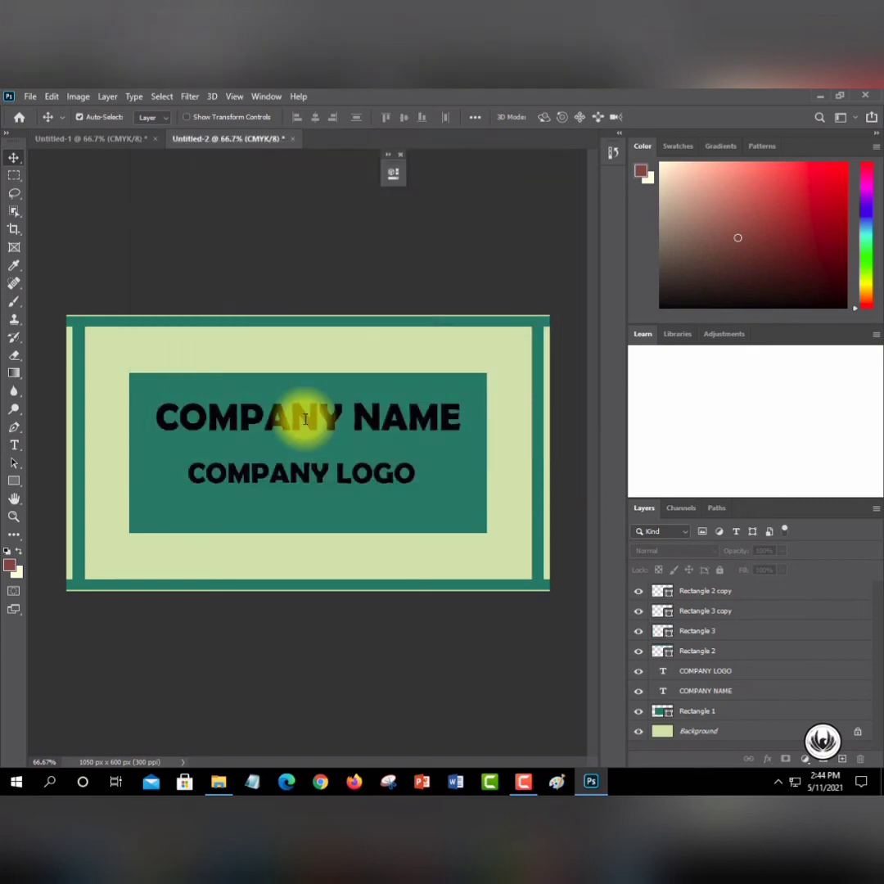
- Switch to File Explorer, view BUSINESS CARD FRONT PNG.png from the Desktop's LOGO design folder and close the image viewer
click(829, 96)
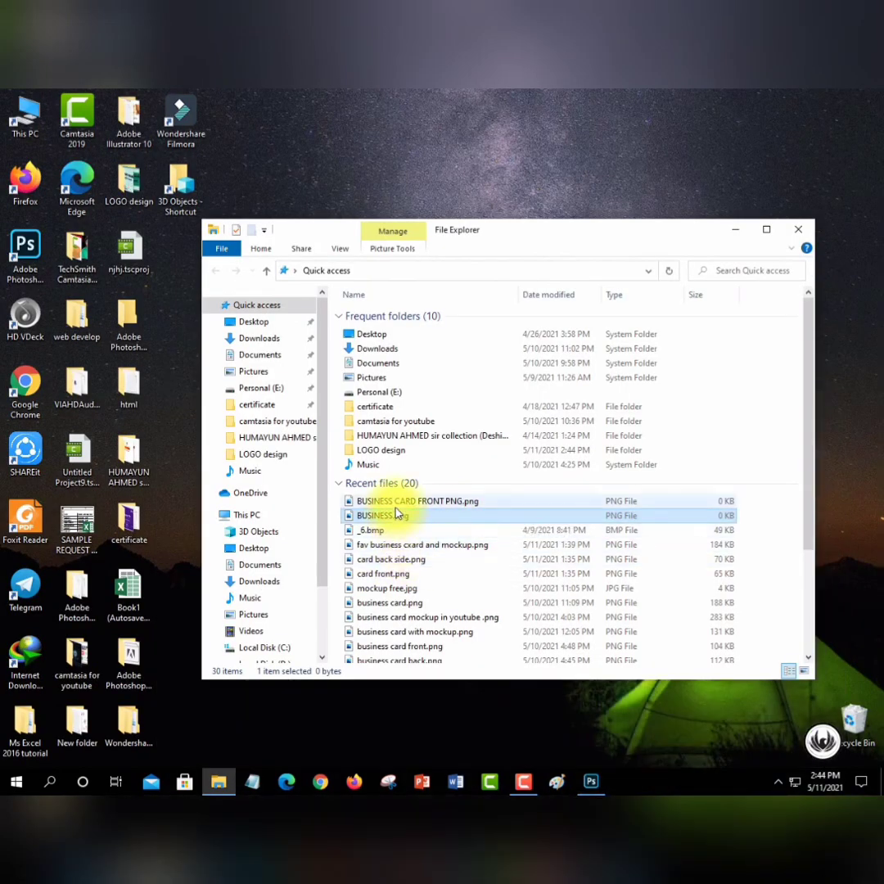
double_click(397, 501)
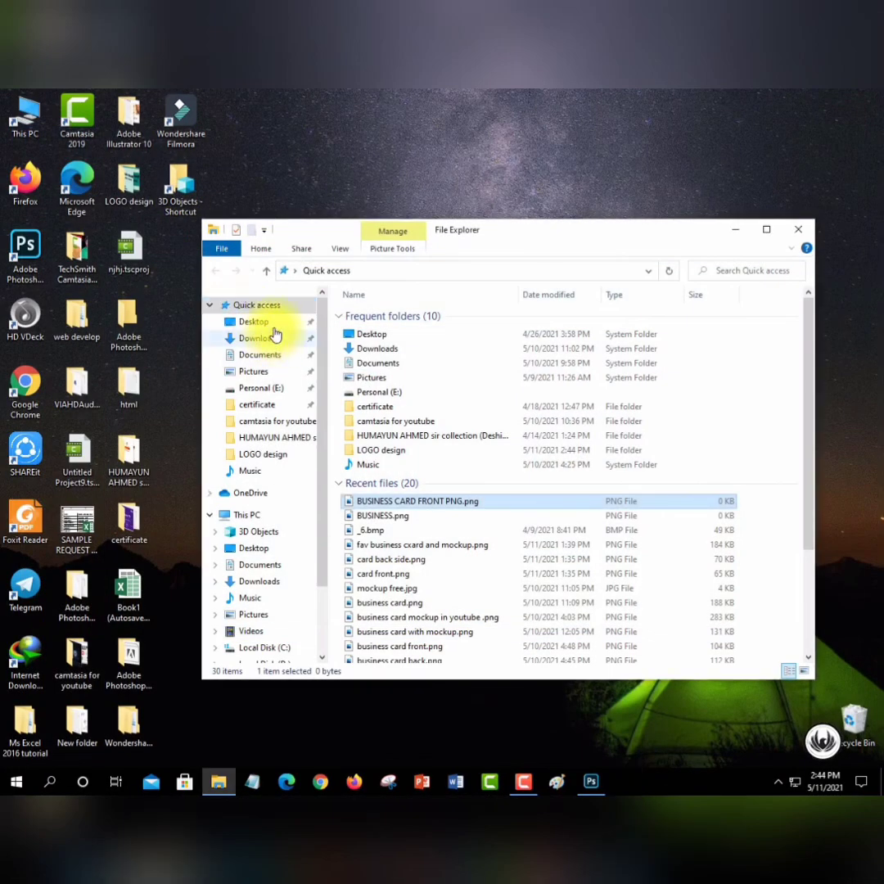
click(267, 323)
double_click(393, 431)
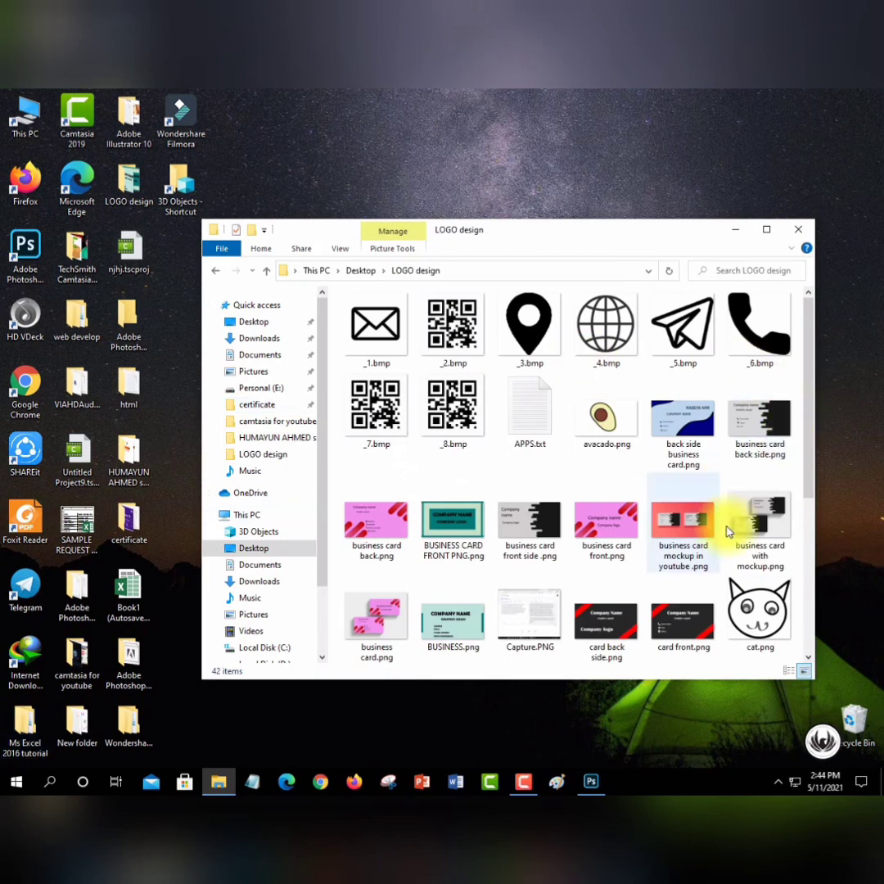
click(459, 544)
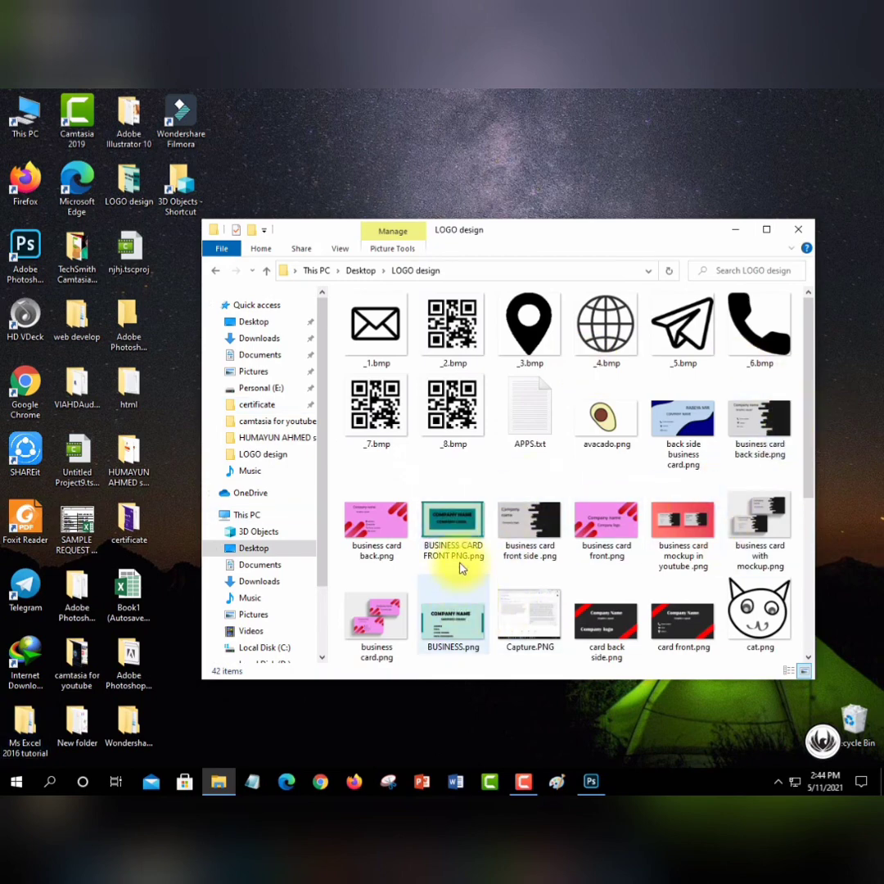
double_click(461, 554)
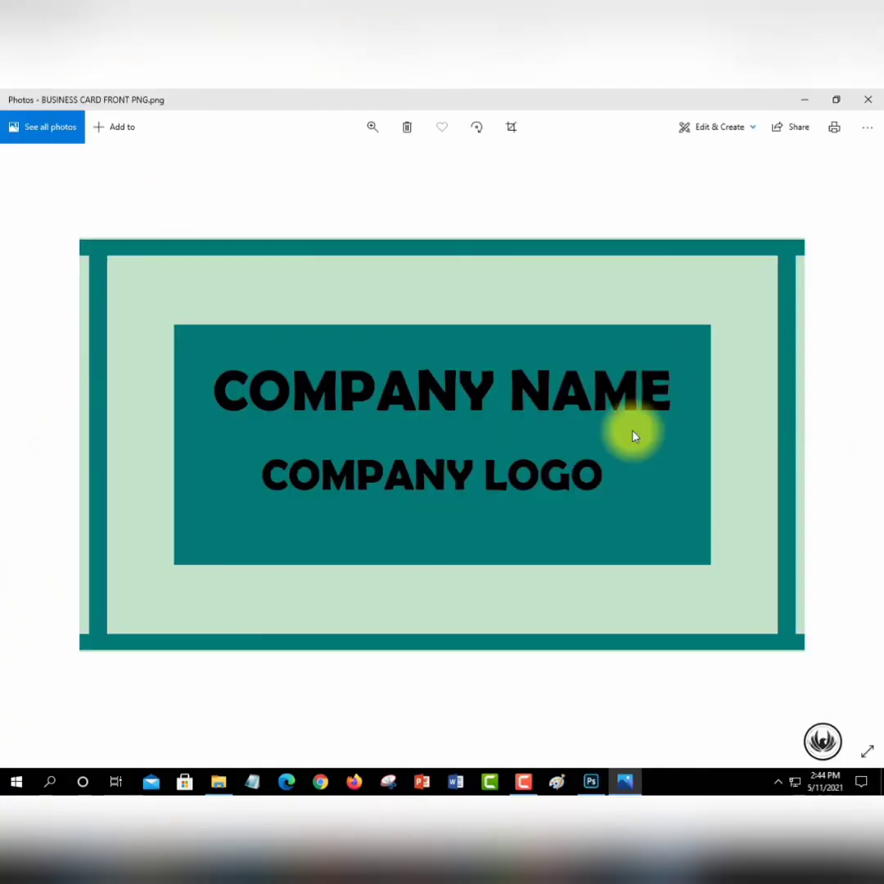
click(868, 99)
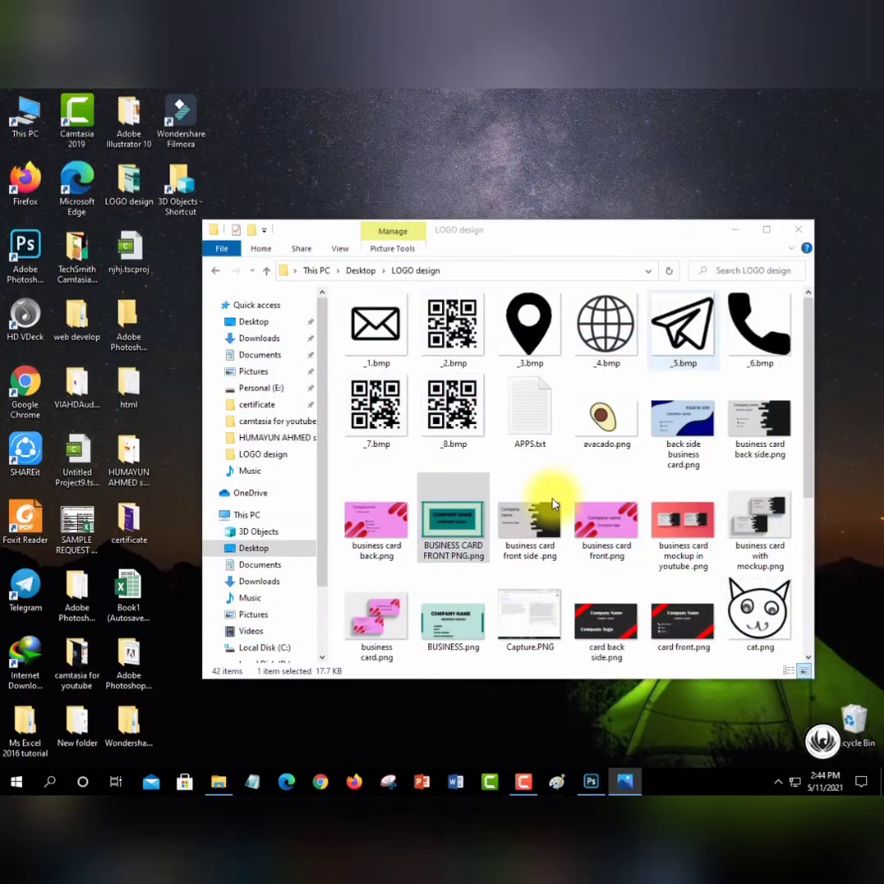
- View BUSINESS.png from the LOGO design folder, then close the image viewer and File Explorer
double_click(454, 614)
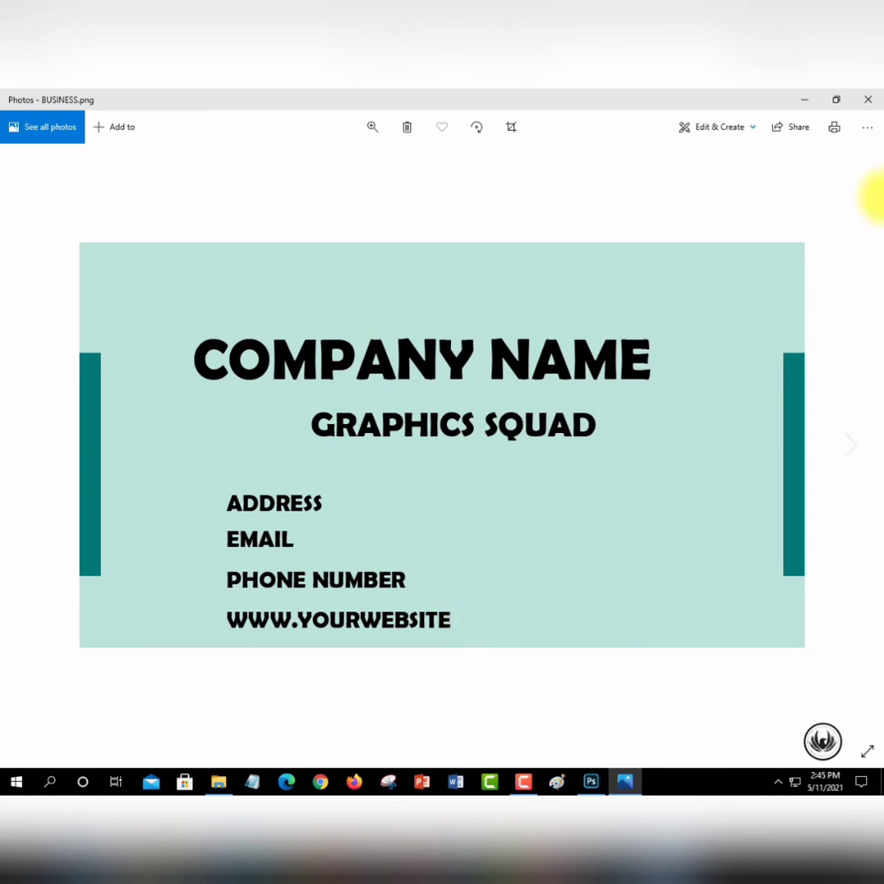
click(867, 99)
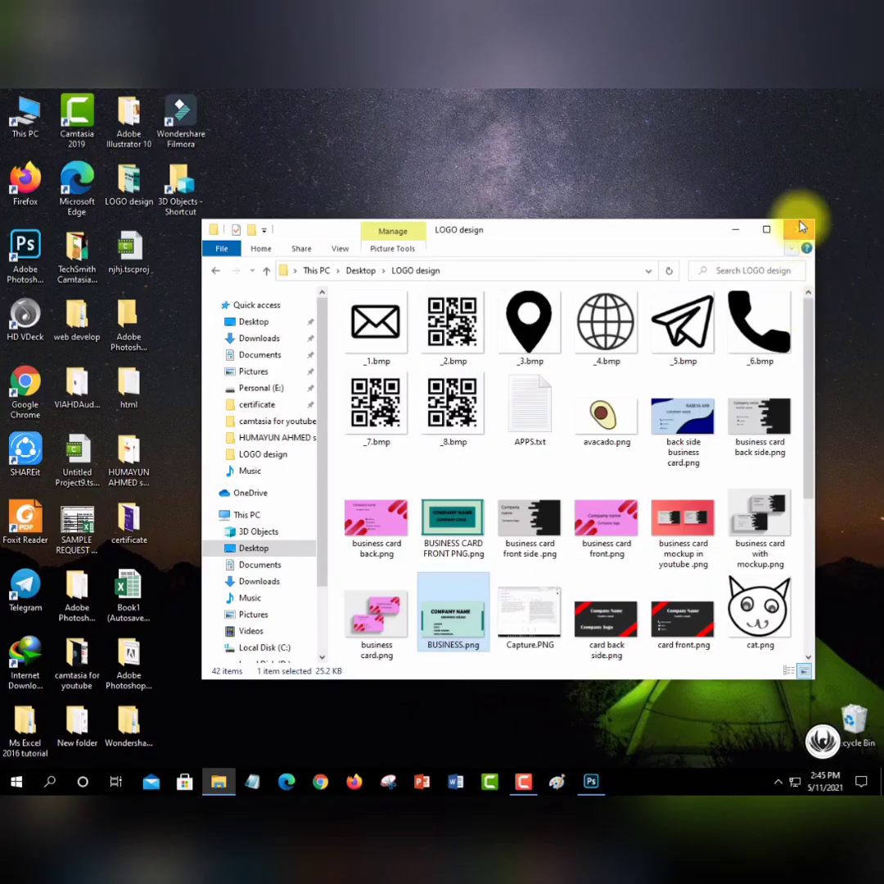
click(798, 229)
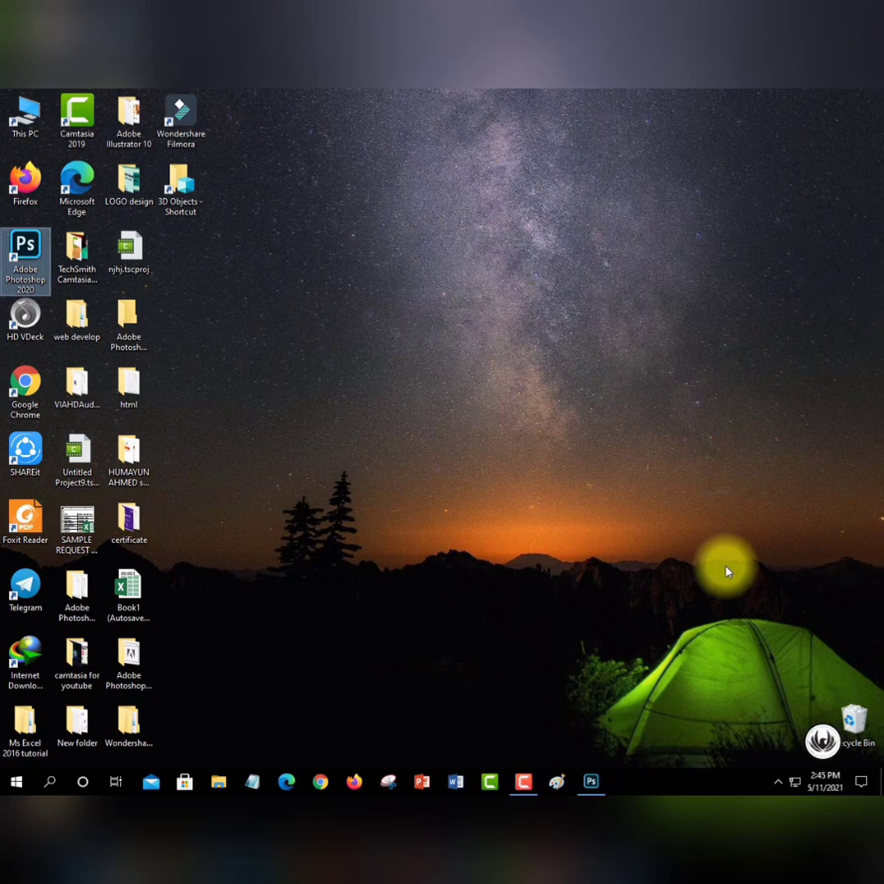